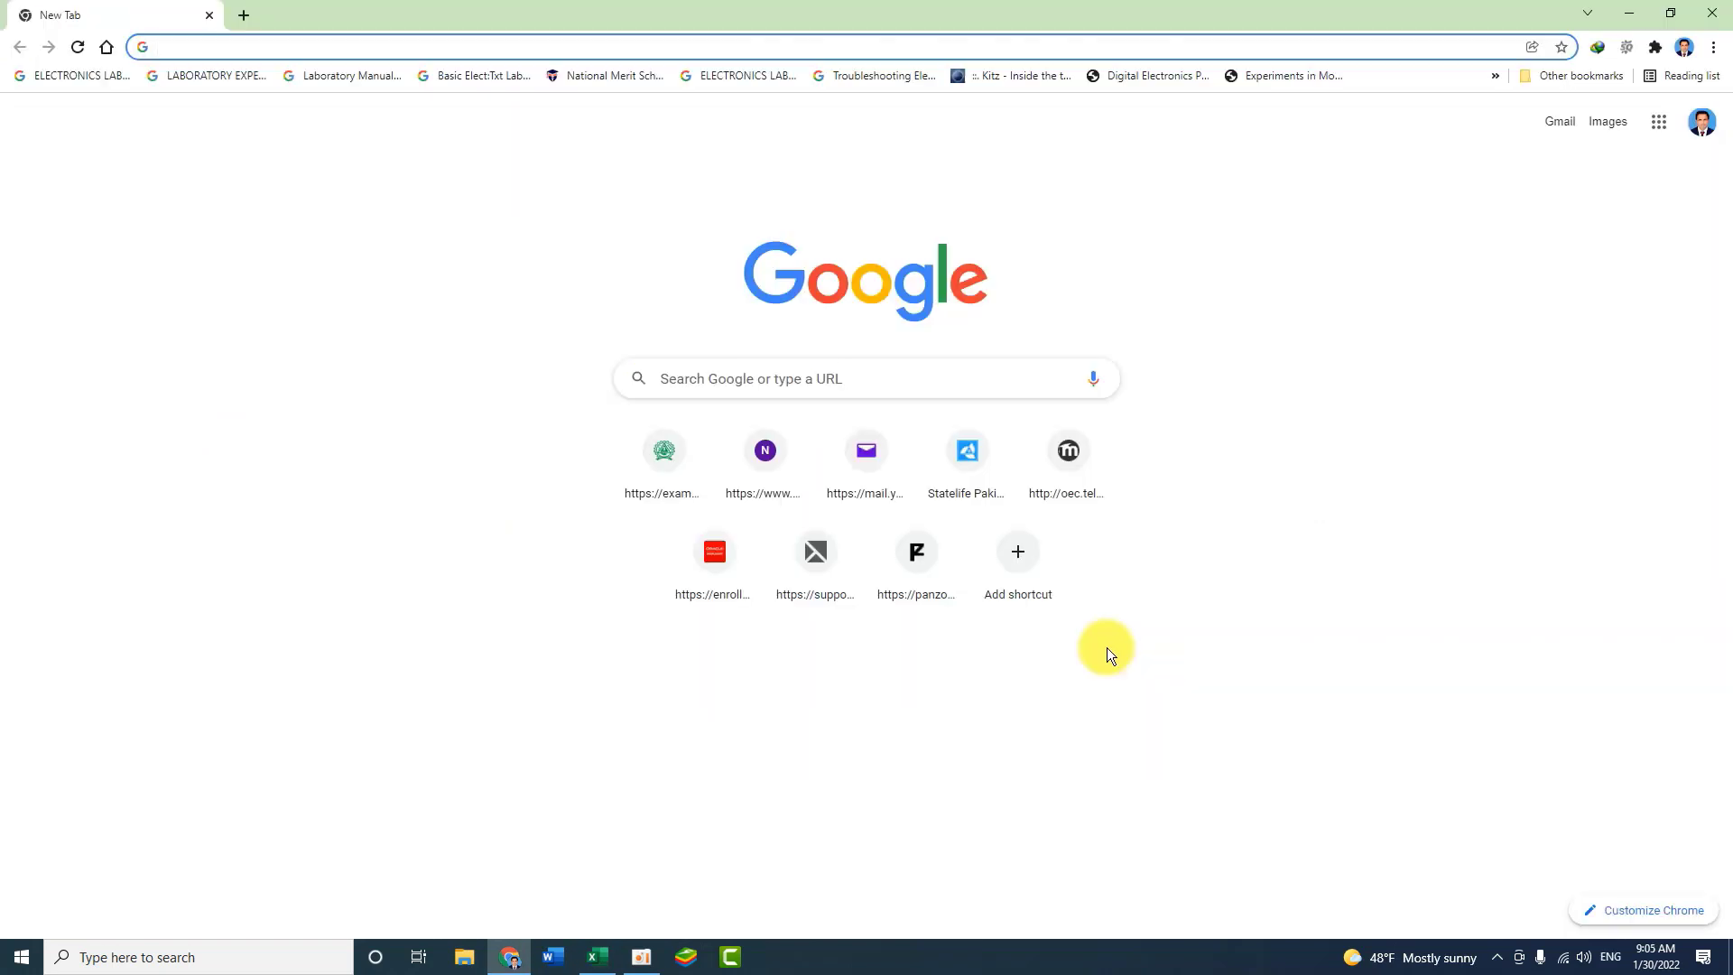
Search the web for AIOU and open the Allama Iqbal Open University website.
{"action": "left_click", "coordinate": [724, 393]}
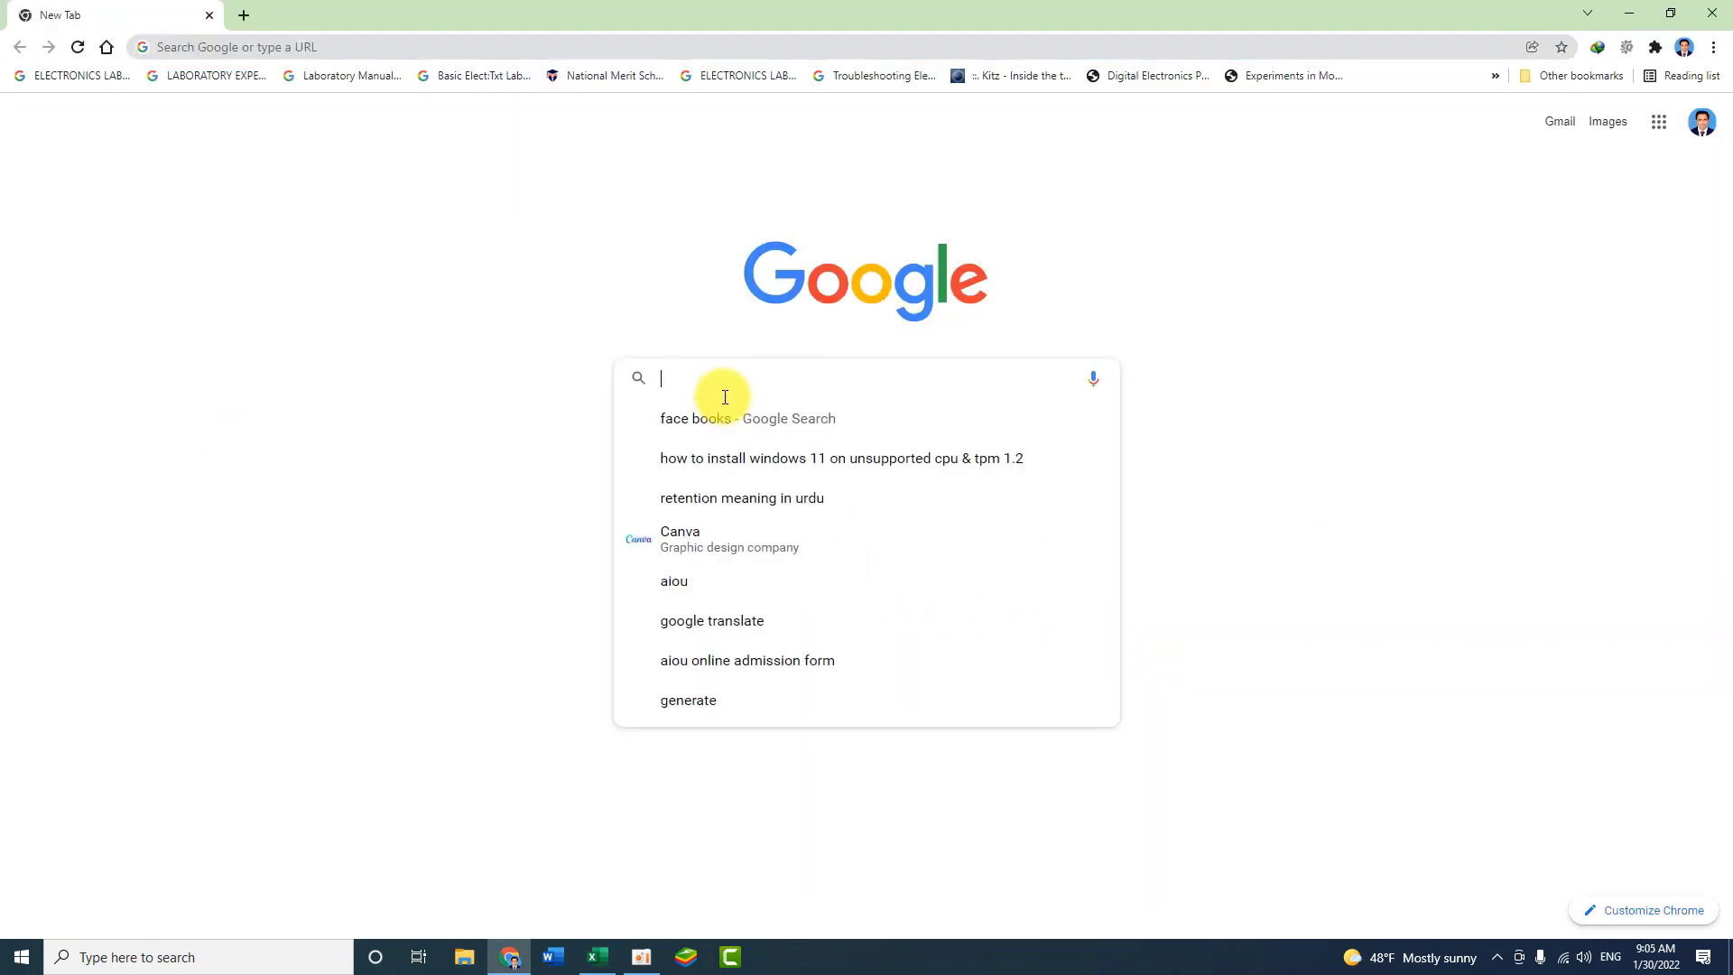
{"action": "type", "text": "a"}
{"action": "key", "text": "Return"}
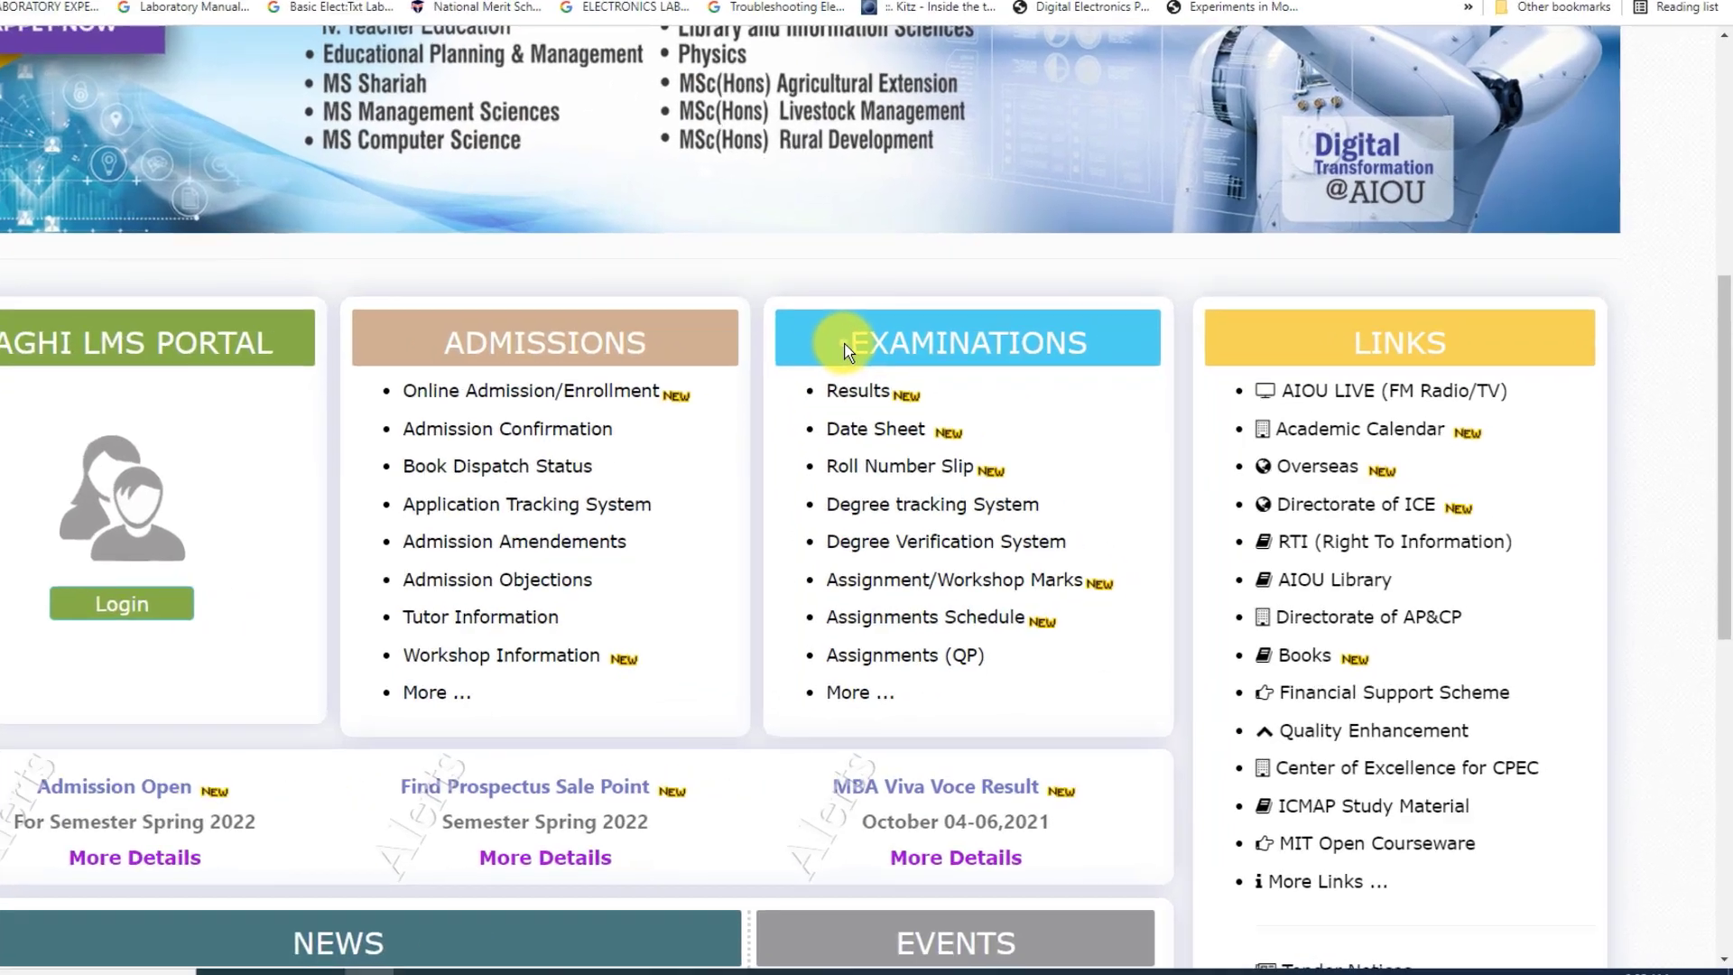
Open the Assignment/Workshop Marks page from the website's Examinations section.
{"action": "left_click_drag", "start_coordinate": [844, 350], "coordinate": [1101, 346]}
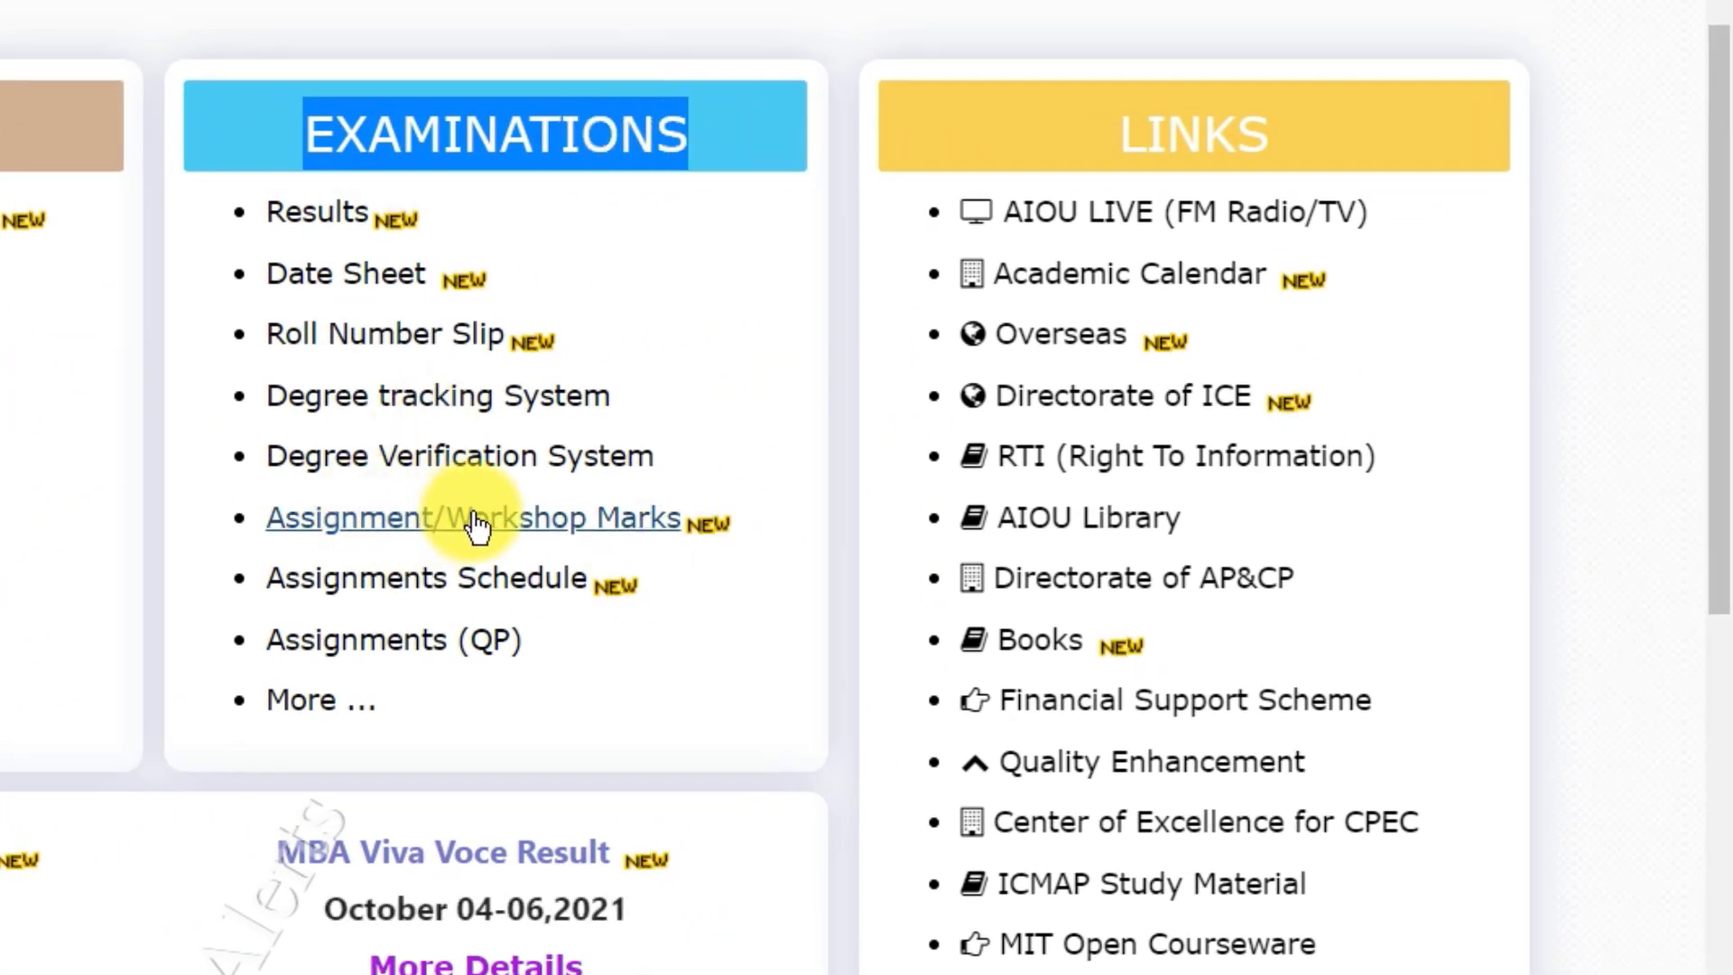
{"action": "left_click", "coordinate": [503, 532]}
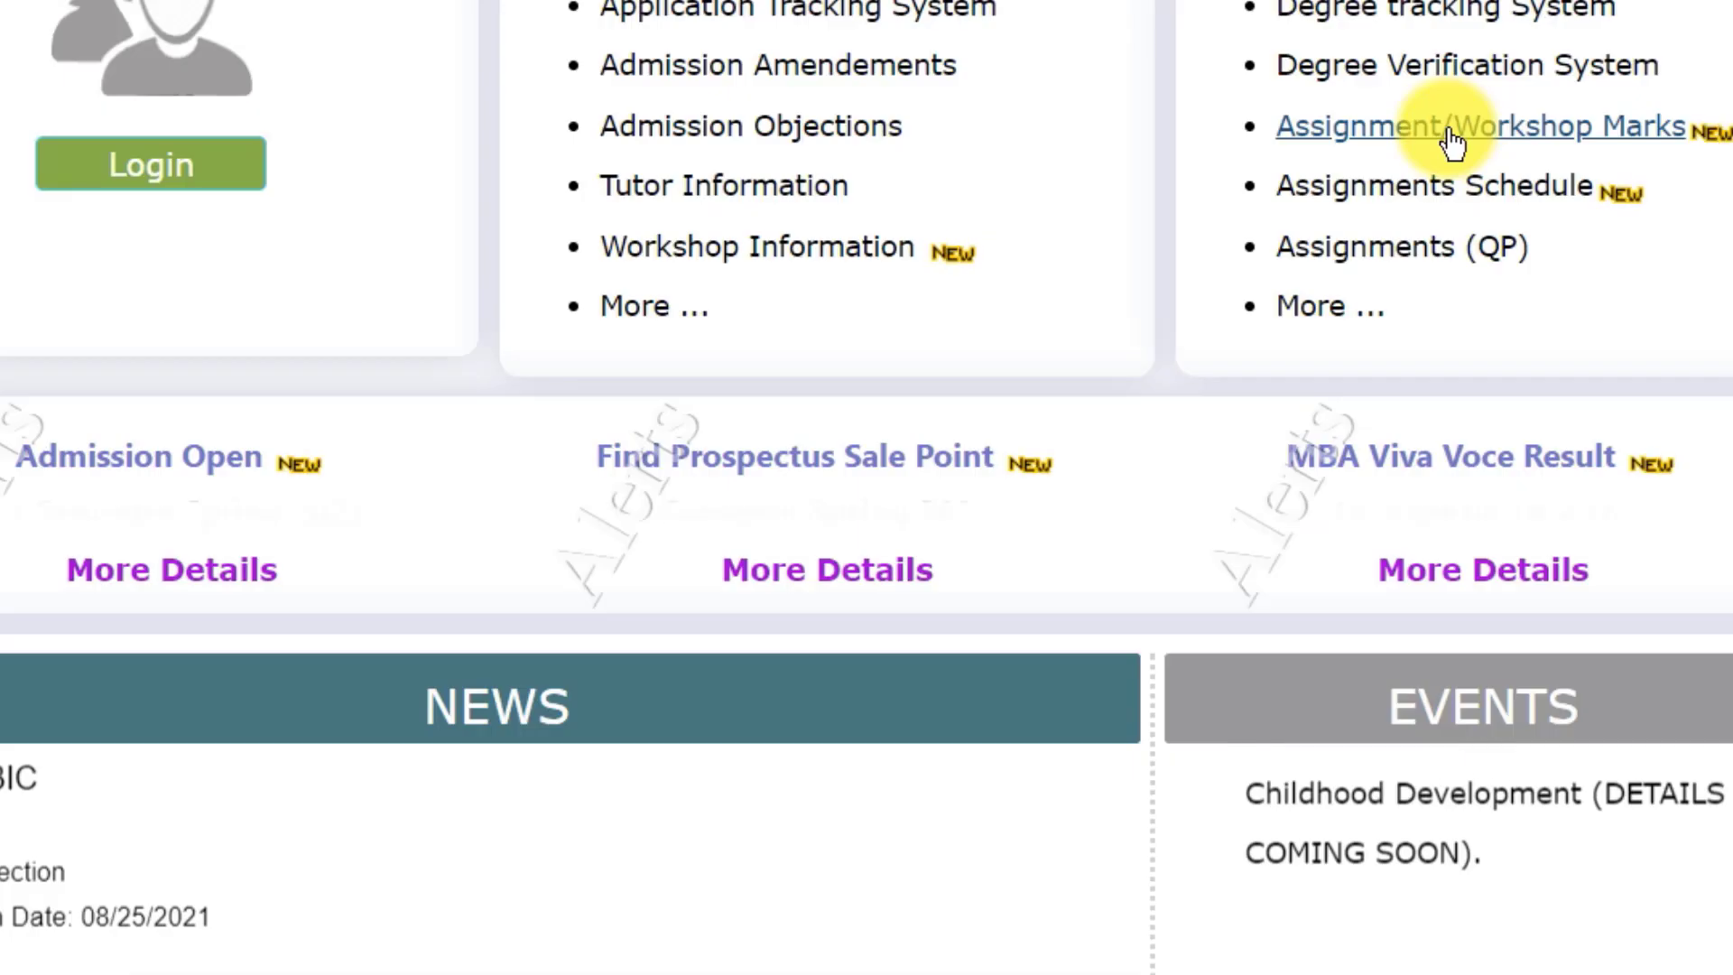
{"action": "left_click", "coordinate": [1453, 141]}
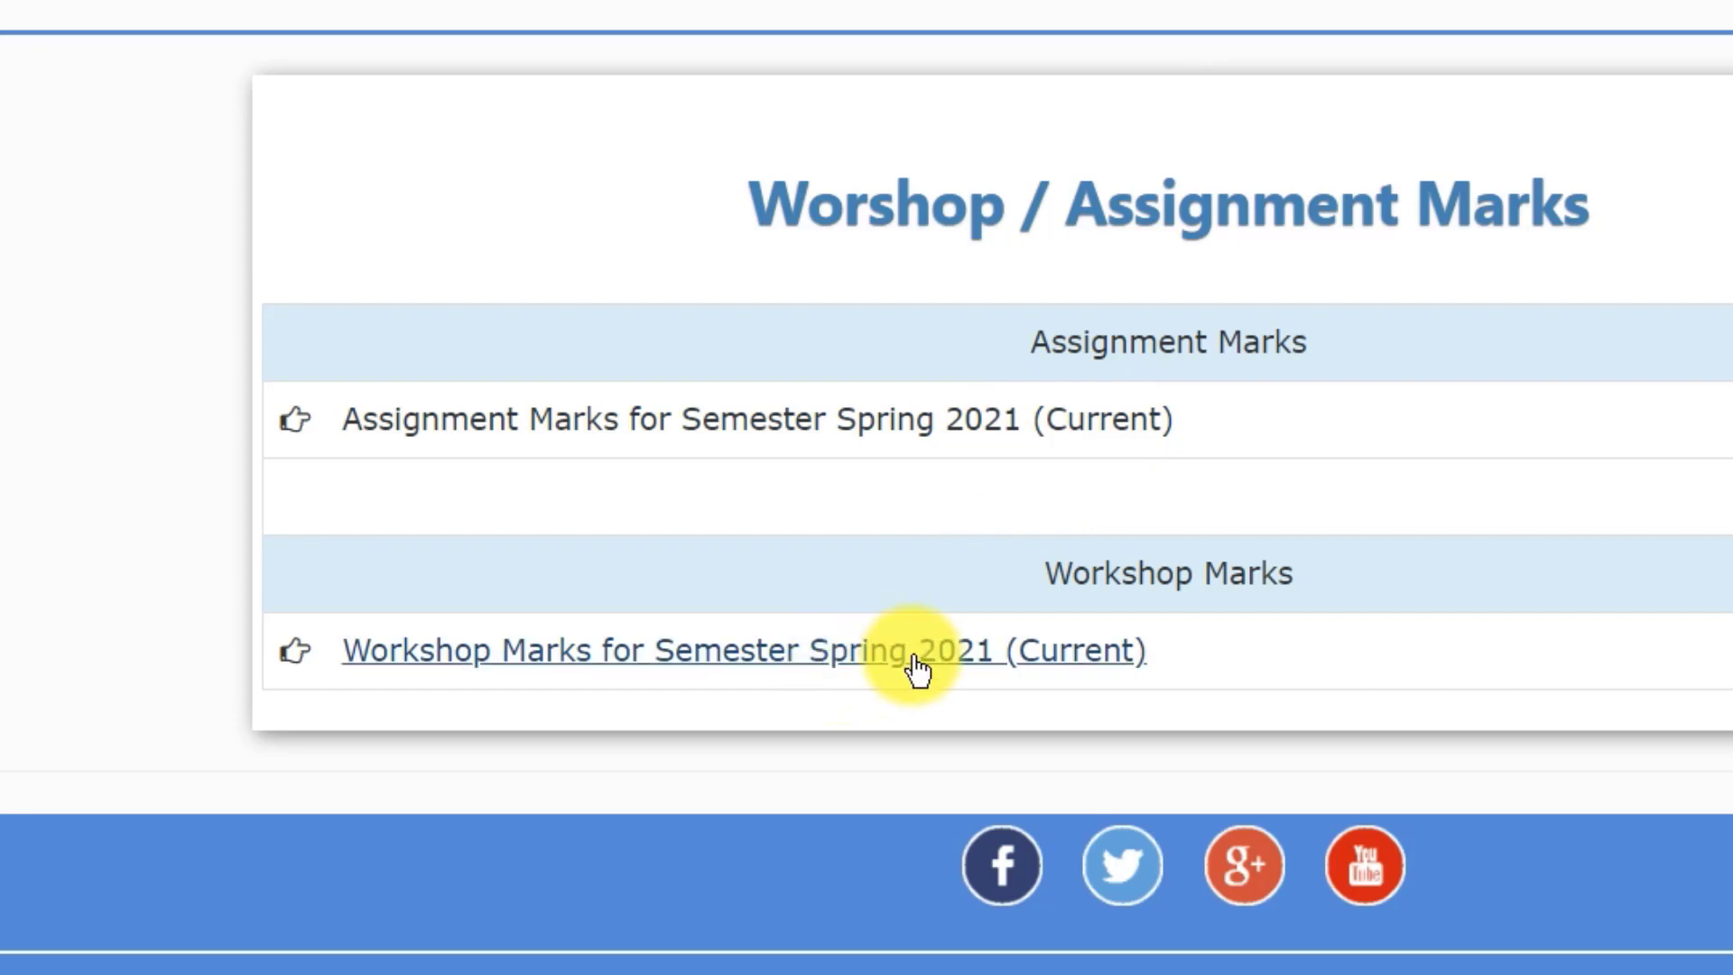
Open the assignment marks for Semester Spring 2021 and submit B.A / AD Programme to reach the roll number form.
{"action": "left_click", "coordinate": [859, 420]}
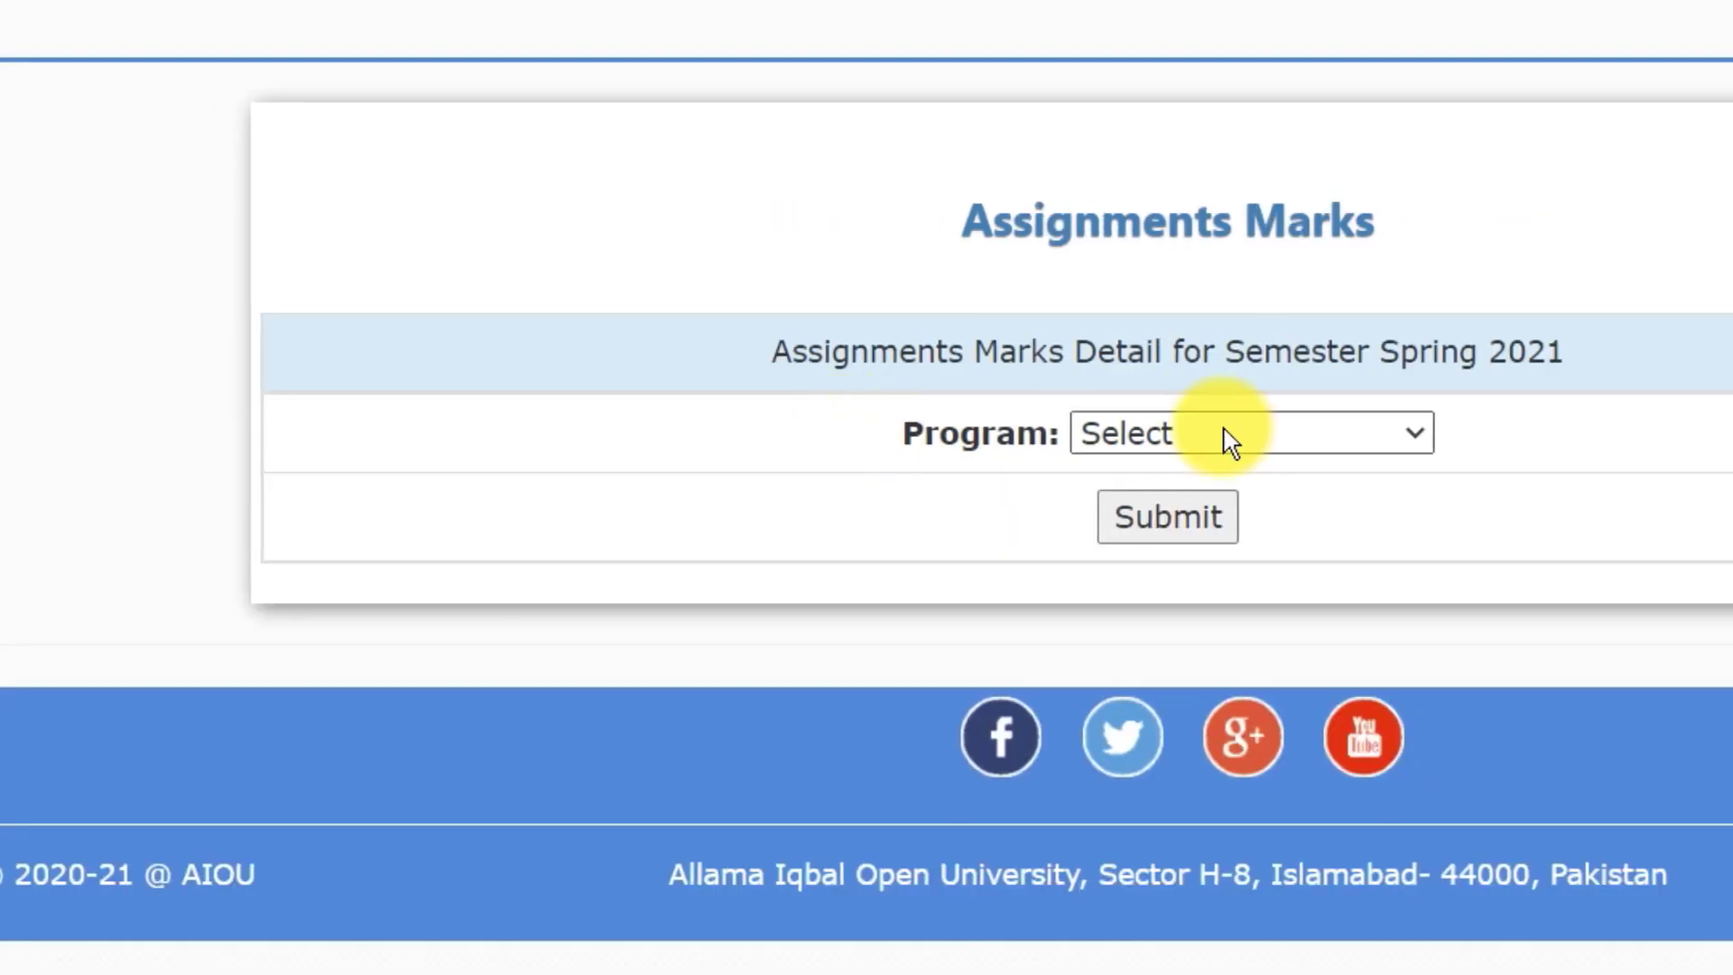
{"action": "left_click", "coordinate": [1238, 435]}
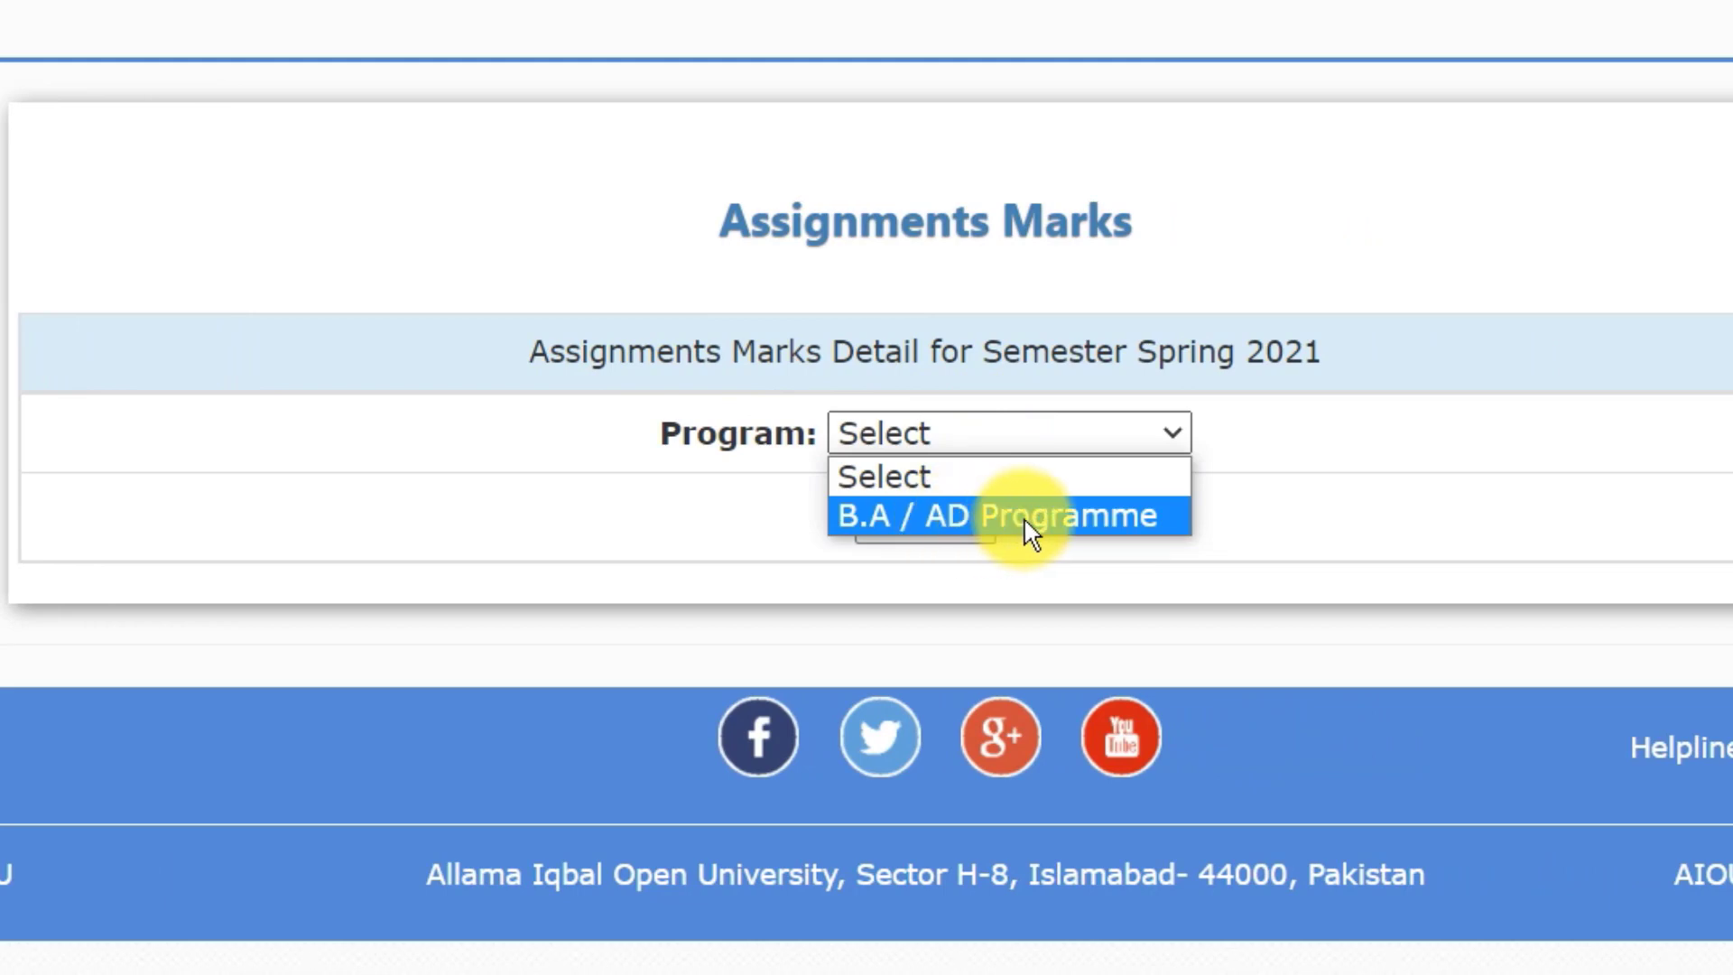
{"action": "left_click", "coordinate": [1031, 532]}
{"action": "left_click", "coordinate": [948, 530]}
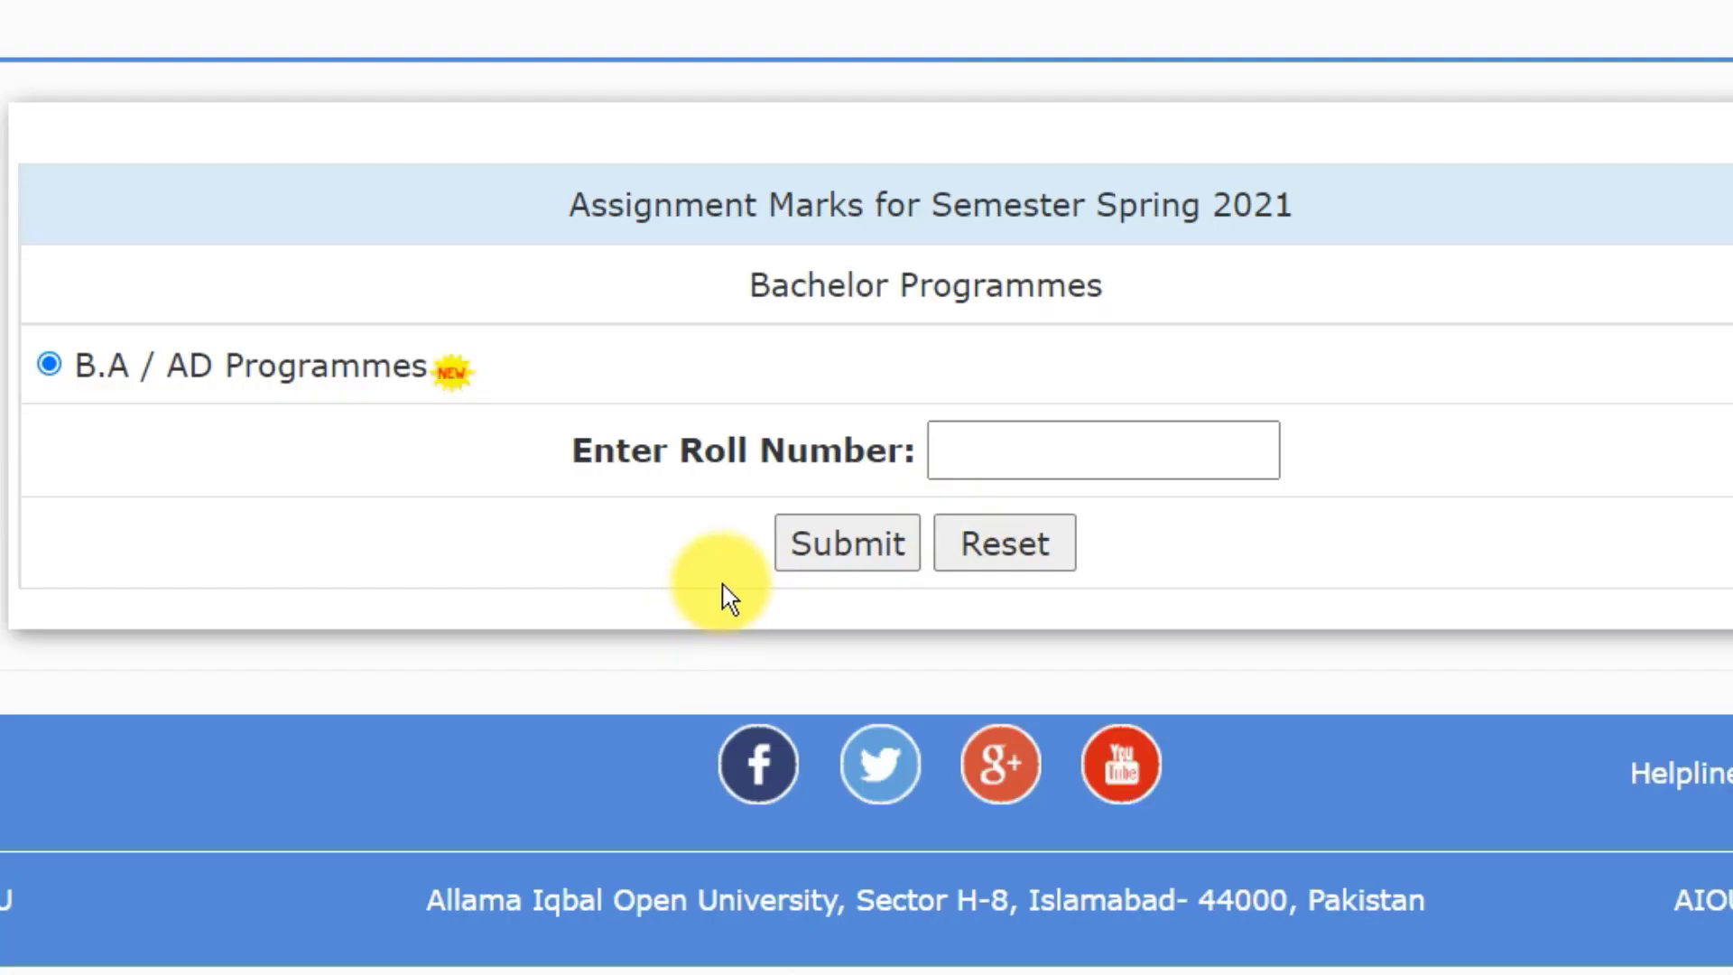
{"action": "left_click", "coordinate": [1020, 460]}
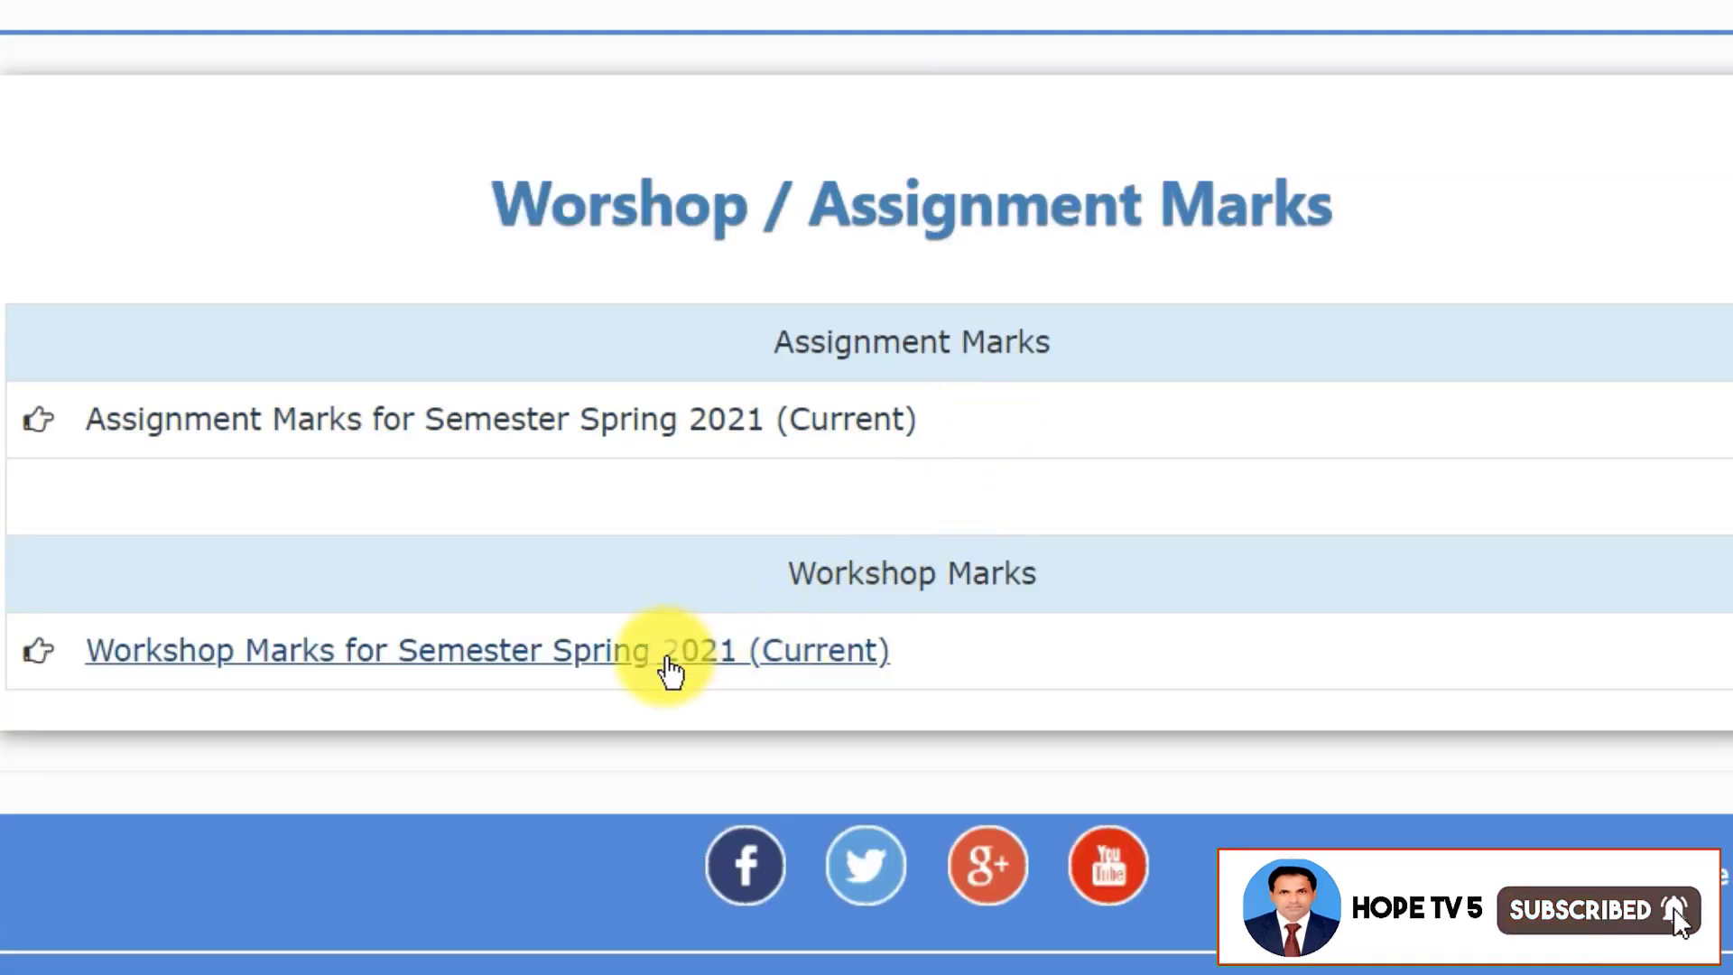
Open the workshop marks for Semester Spring 2021 and view the available programme options.
{"action": "left_click", "coordinate": [672, 670]}
{"action": "left_click", "coordinate": [880, 436]}
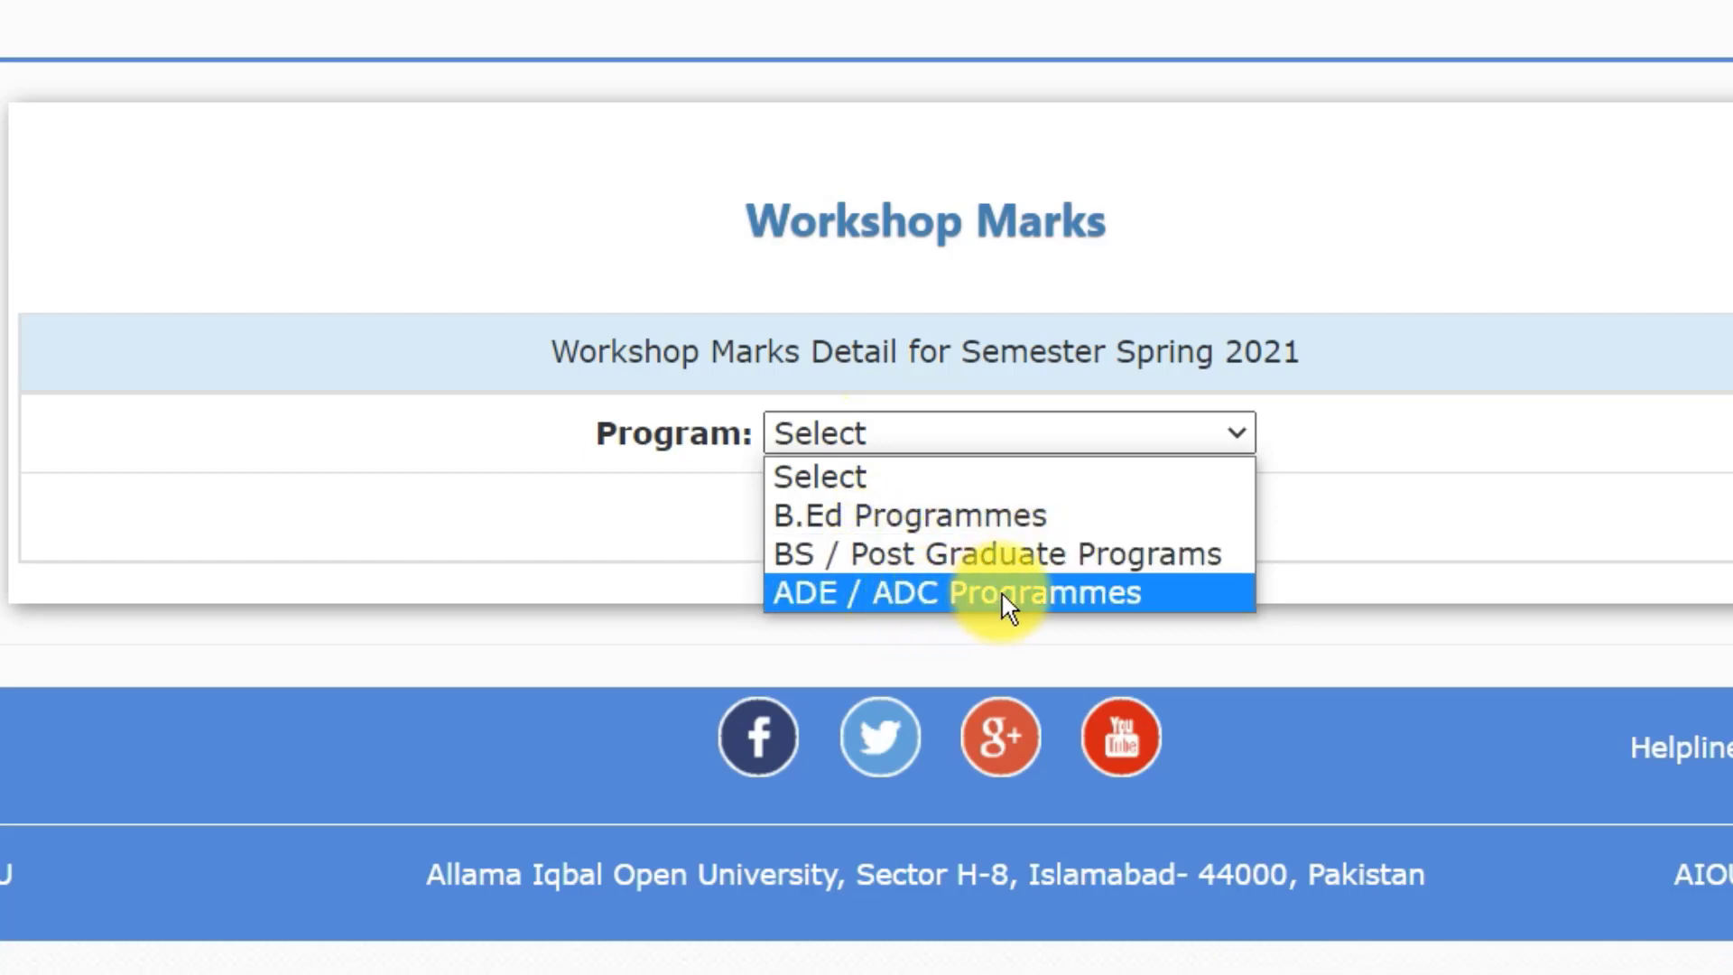
{"action": "left_click", "coordinate": [1362, 524]}
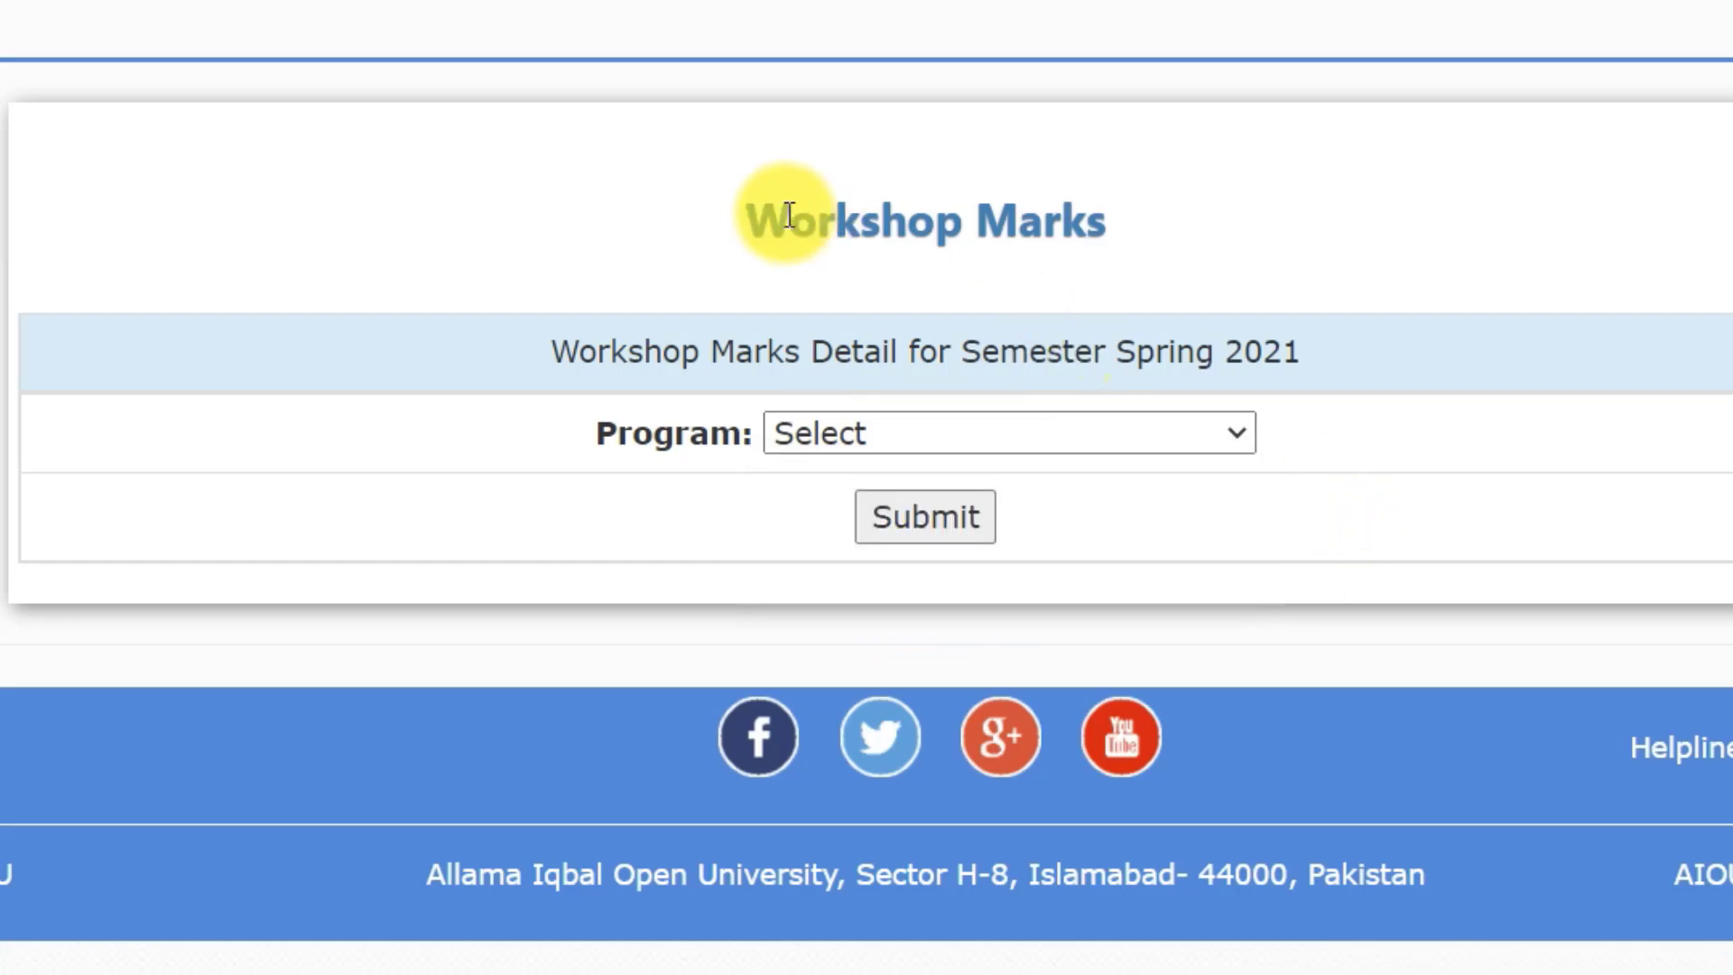
{"action": "left_click_drag", "start_coordinate": [746, 227], "coordinate": [1095, 220]}
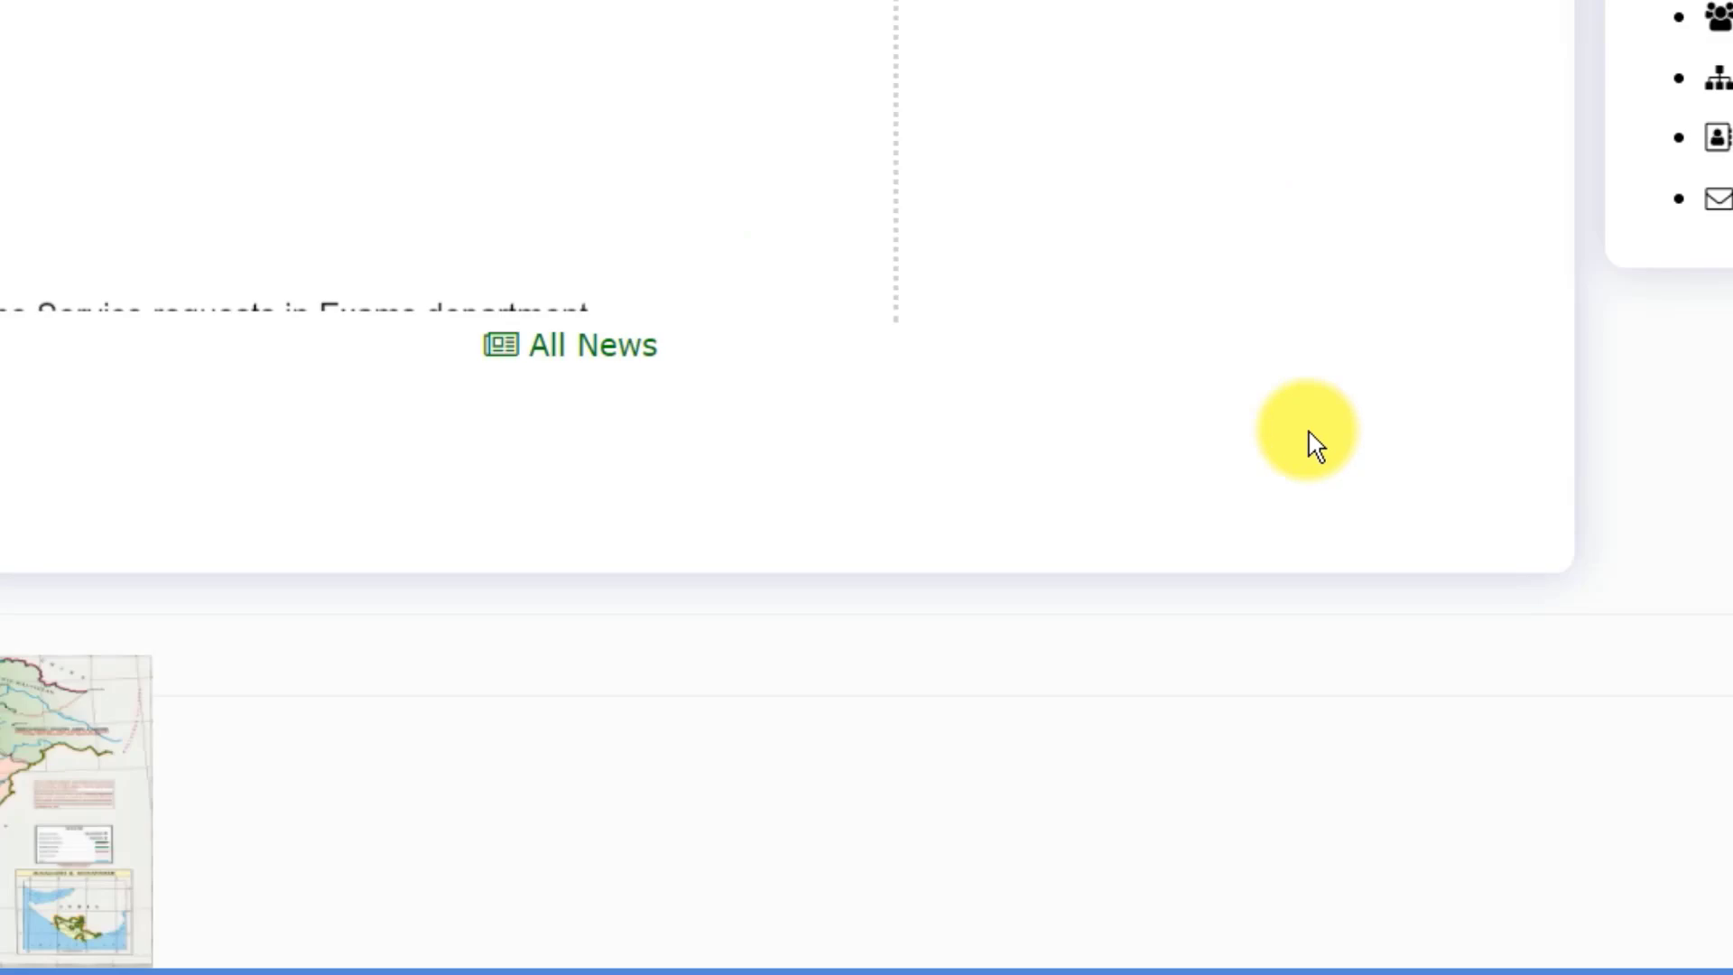
From the Examinations section of the home page, open Results and its Complete History inquiry for Spring 2002 - Autumn 2020.
{"action": "scroll", "coordinate": [1307, 444], "scroll_direction": "up", "scroll_amount": 10}
{"action": "scroll", "coordinate": [777, 587], "scroll_direction": "down", "scroll_amount": 3}
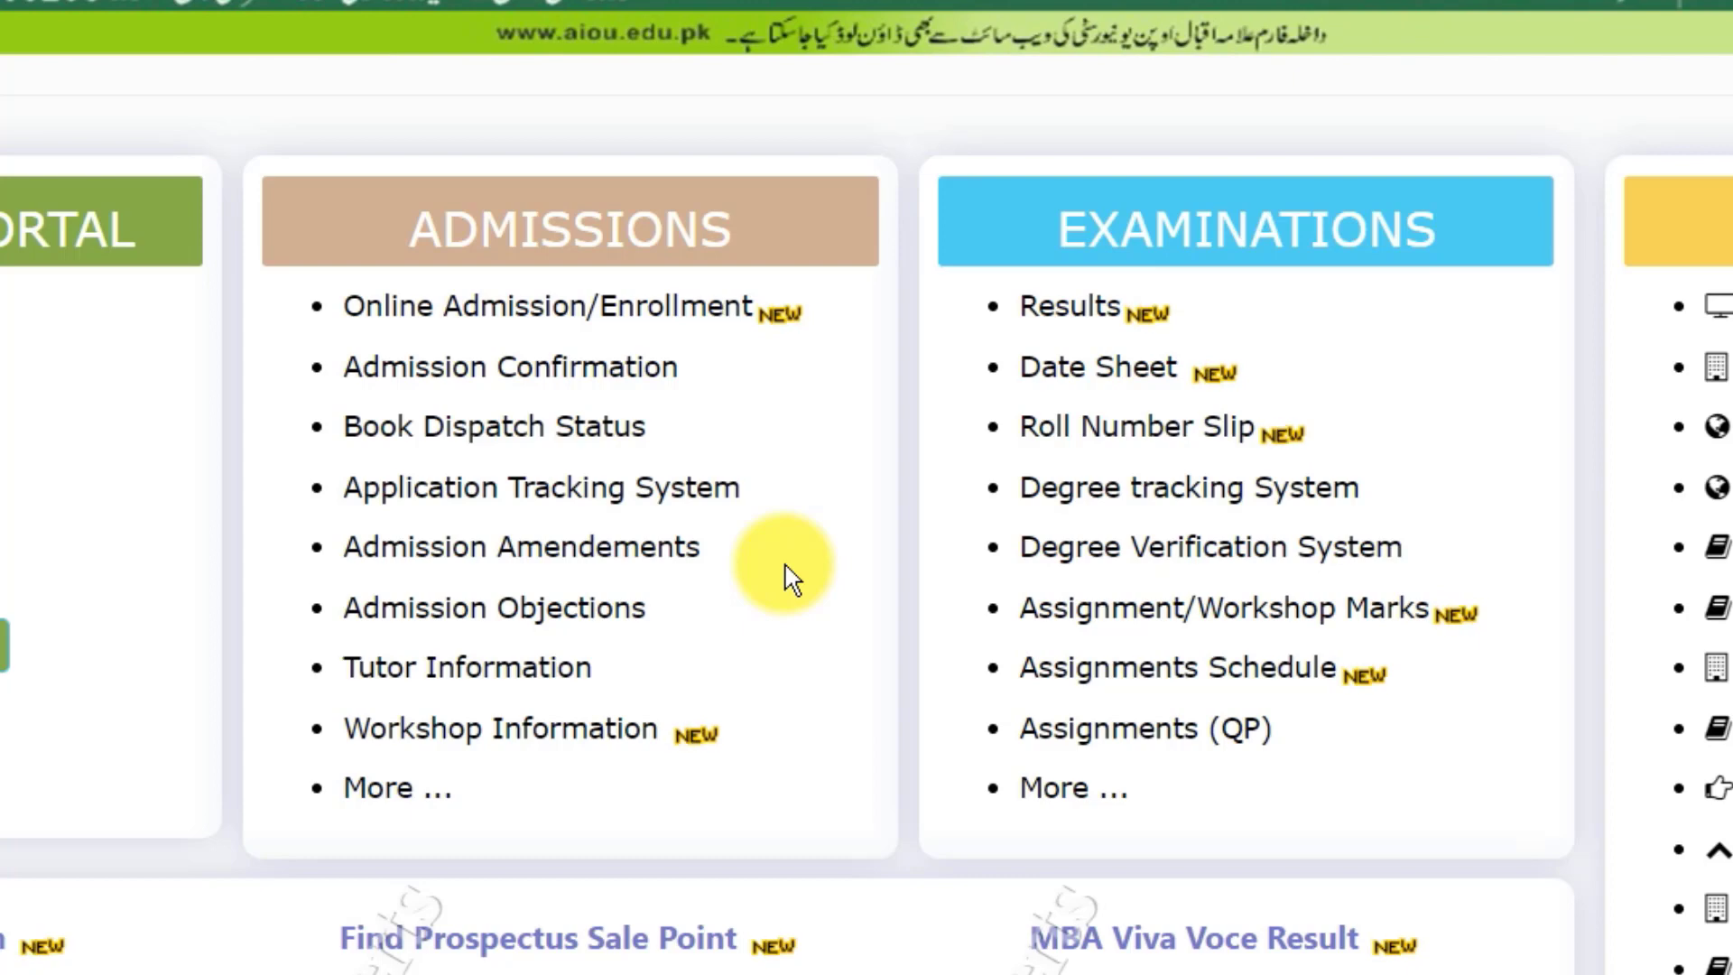
{"action": "left_click", "coordinate": [1078, 316]}
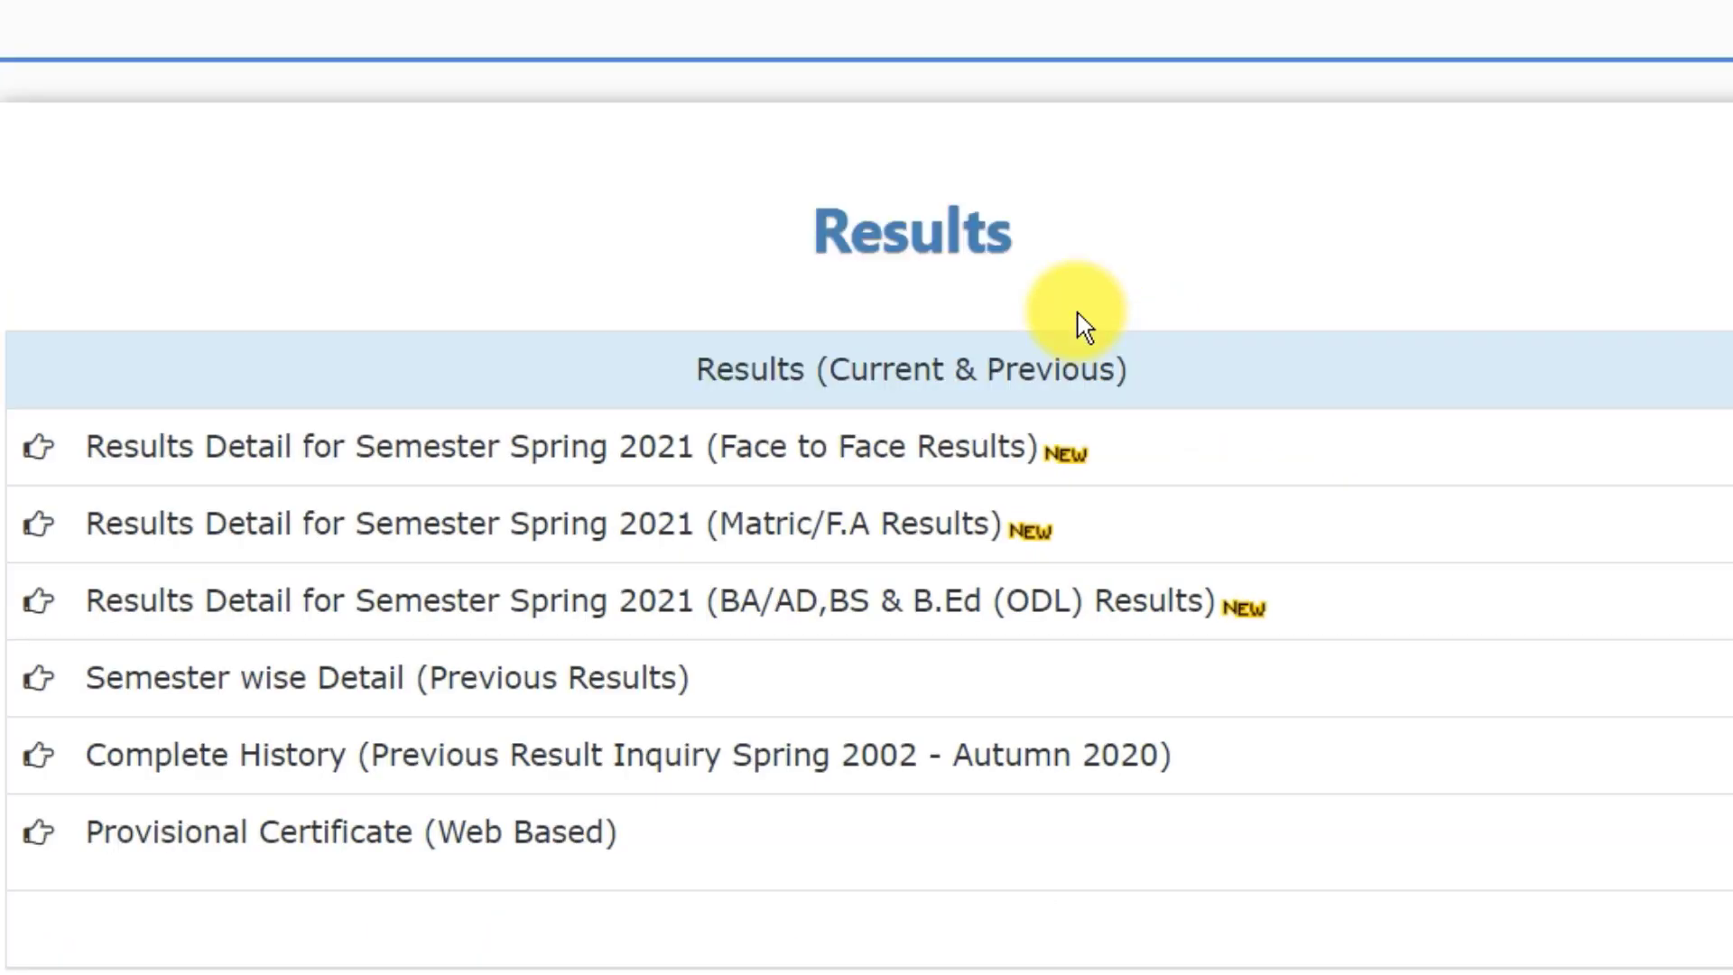
{"action": "scroll", "coordinate": [1075, 321], "scroll_direction": "down", "scroll_amount": 3}
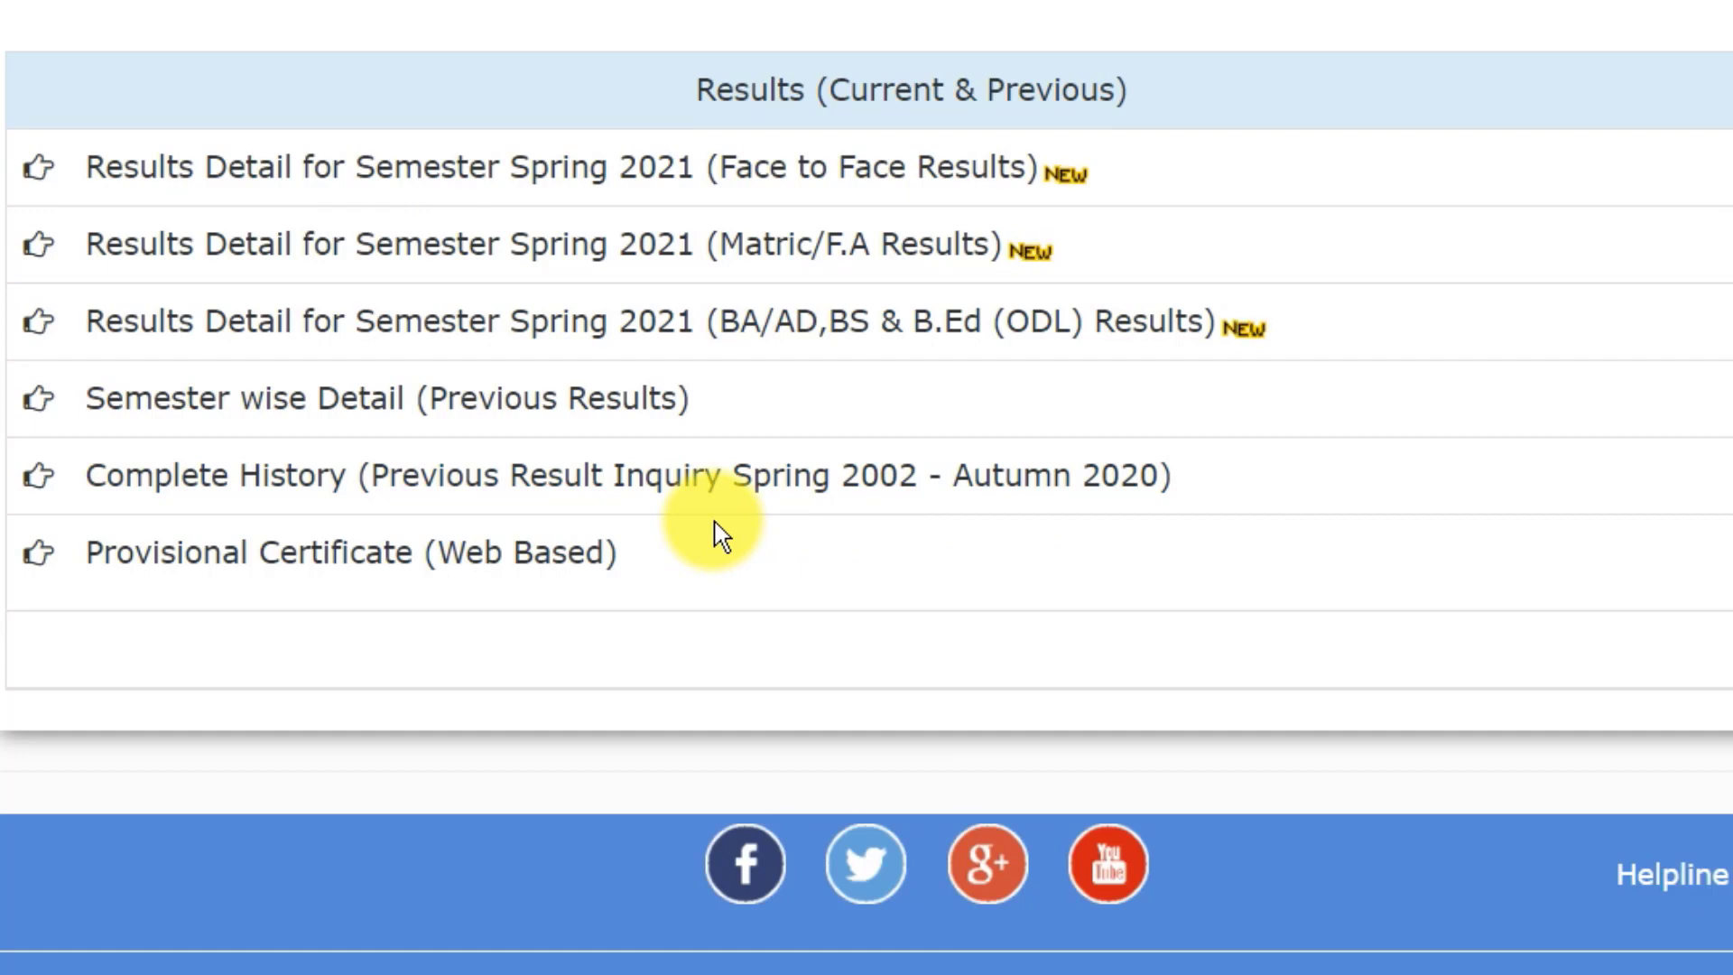
{"action": "left_click", "coordinate": [540, 488]}
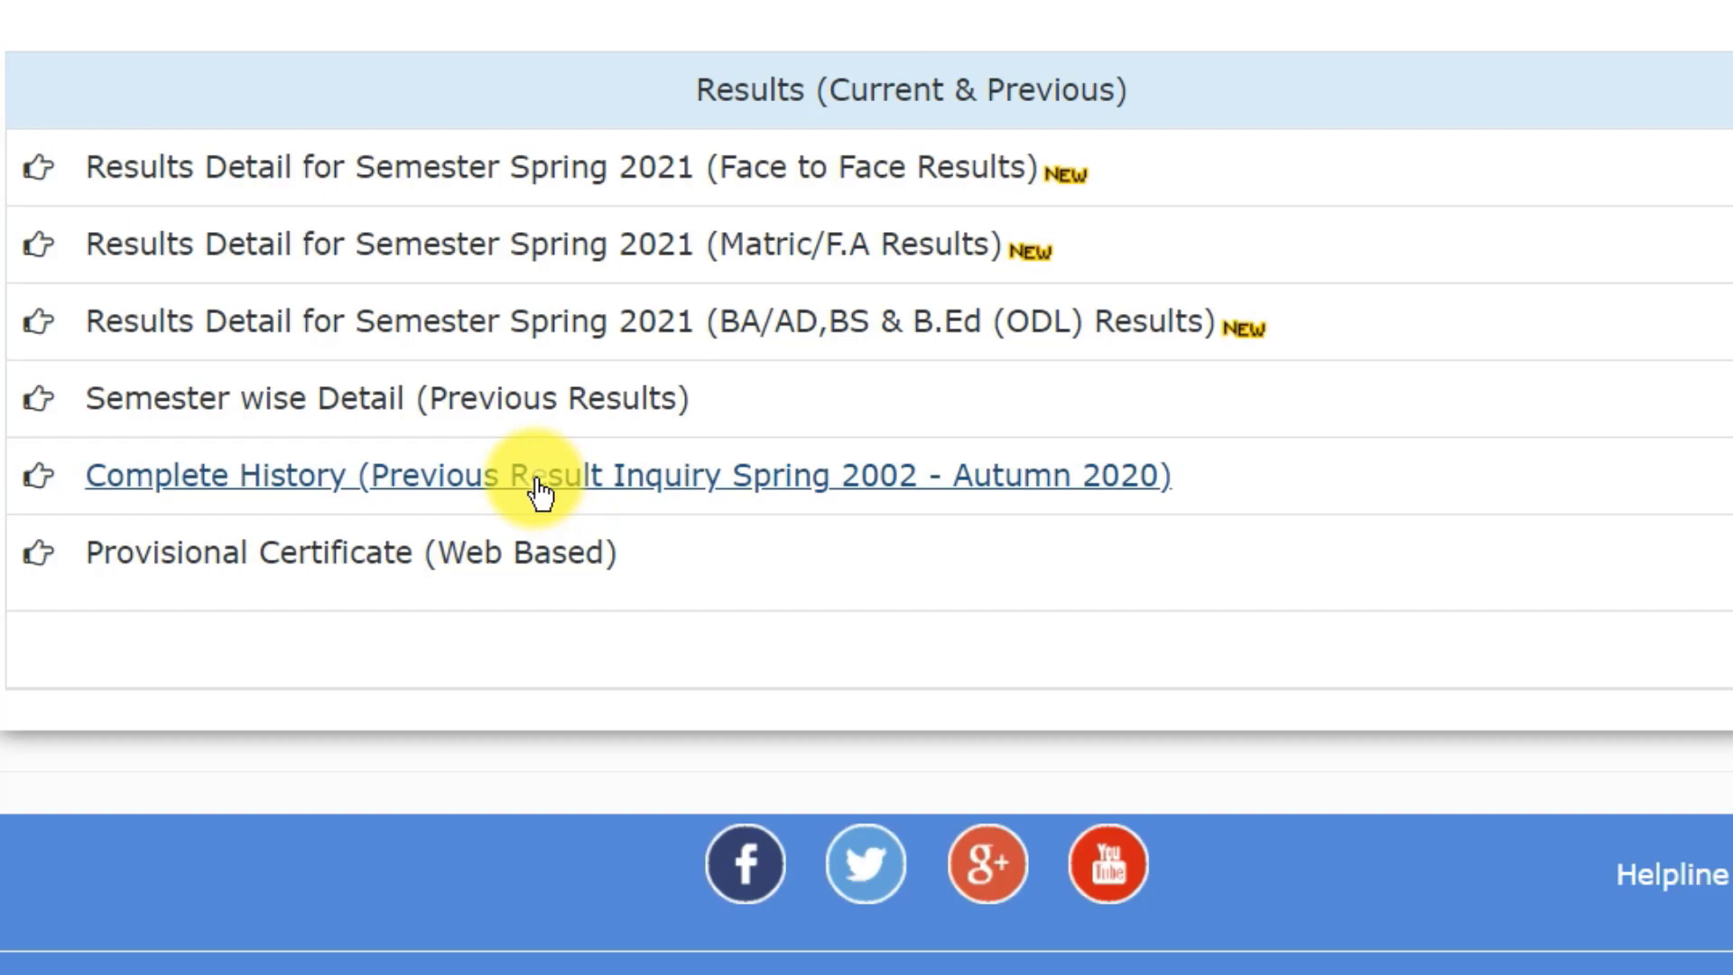
Choose All Levels / Programmes, enter the student's roll number and show the previous result history.
{"action": "left_click", "coordinate": [960, 432]}
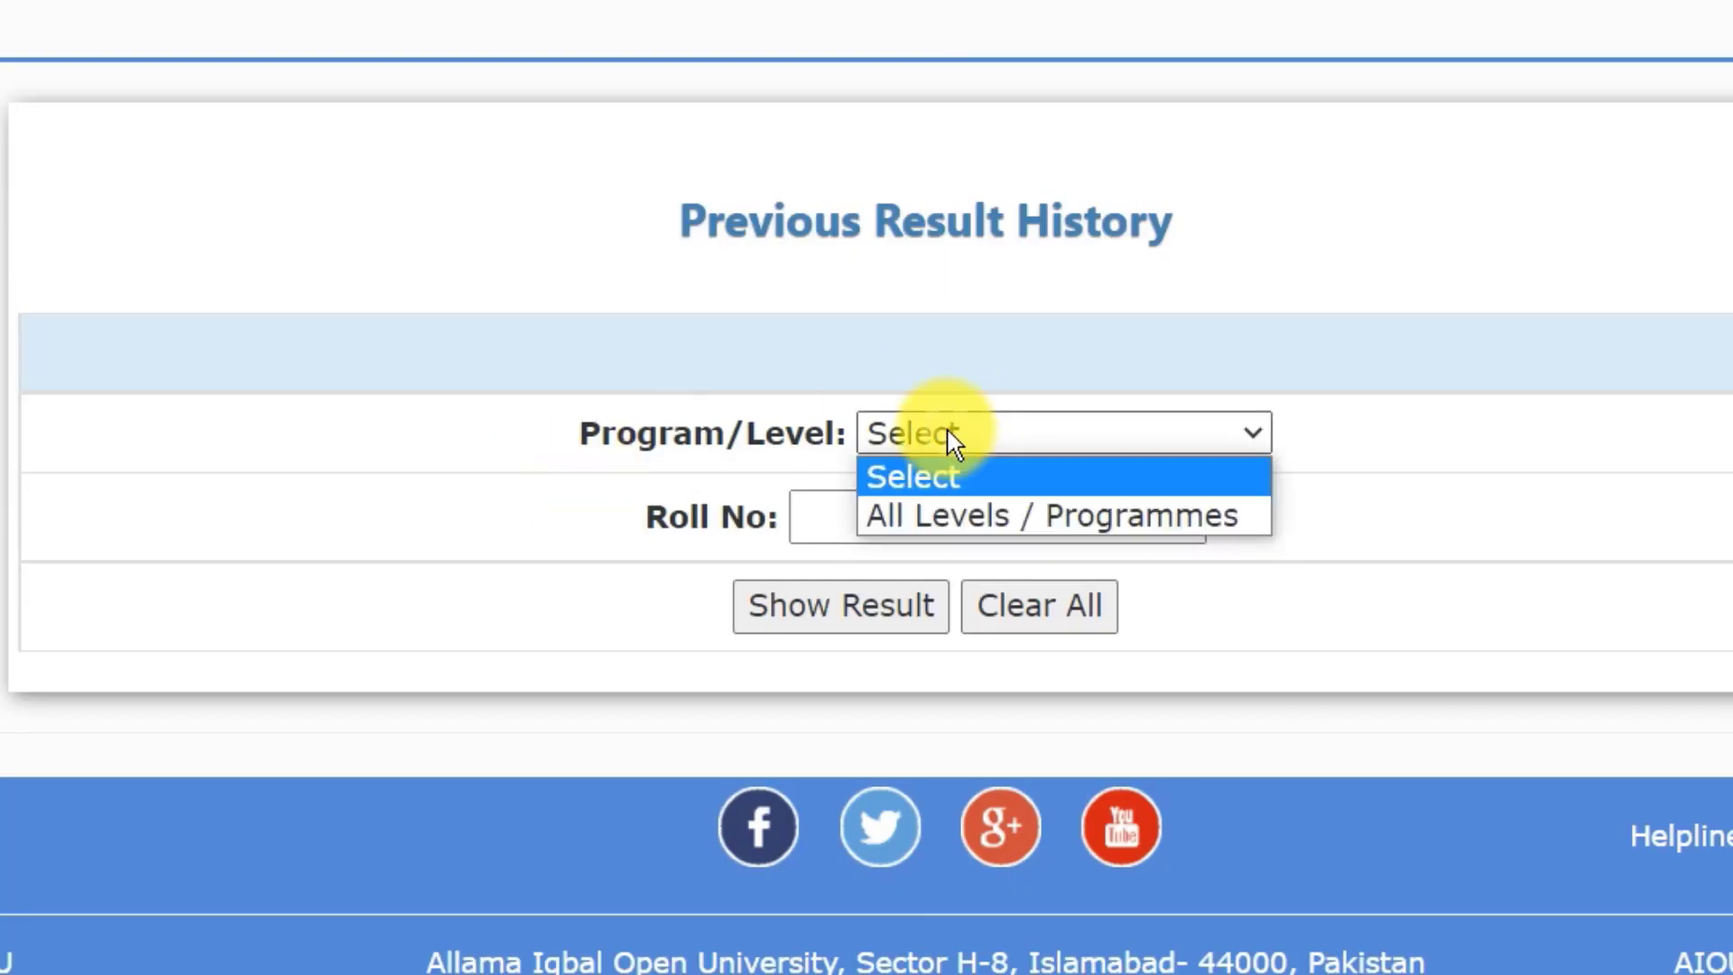
{"action": "left_click", "coordinate": [960, 502]}
{"action": "left_click", "coordinate": [902, 515]}
{"action": "type", "text": "BU"}
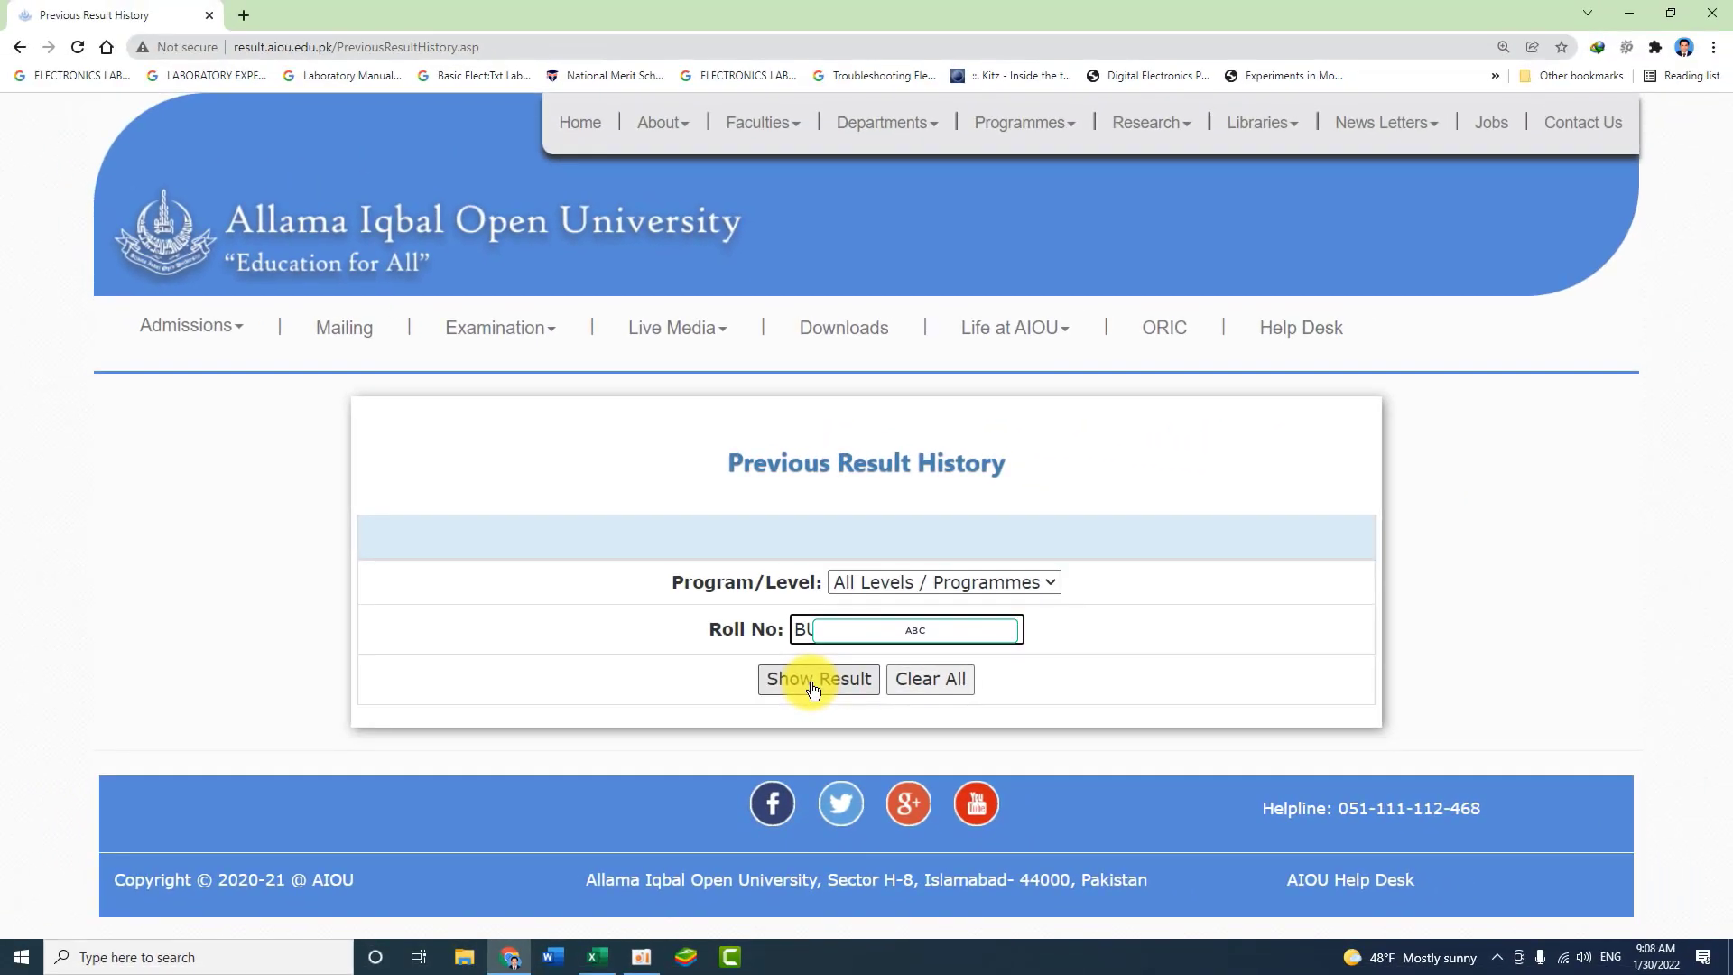
{"action": "left_click", "coordinate": [830, 622]}
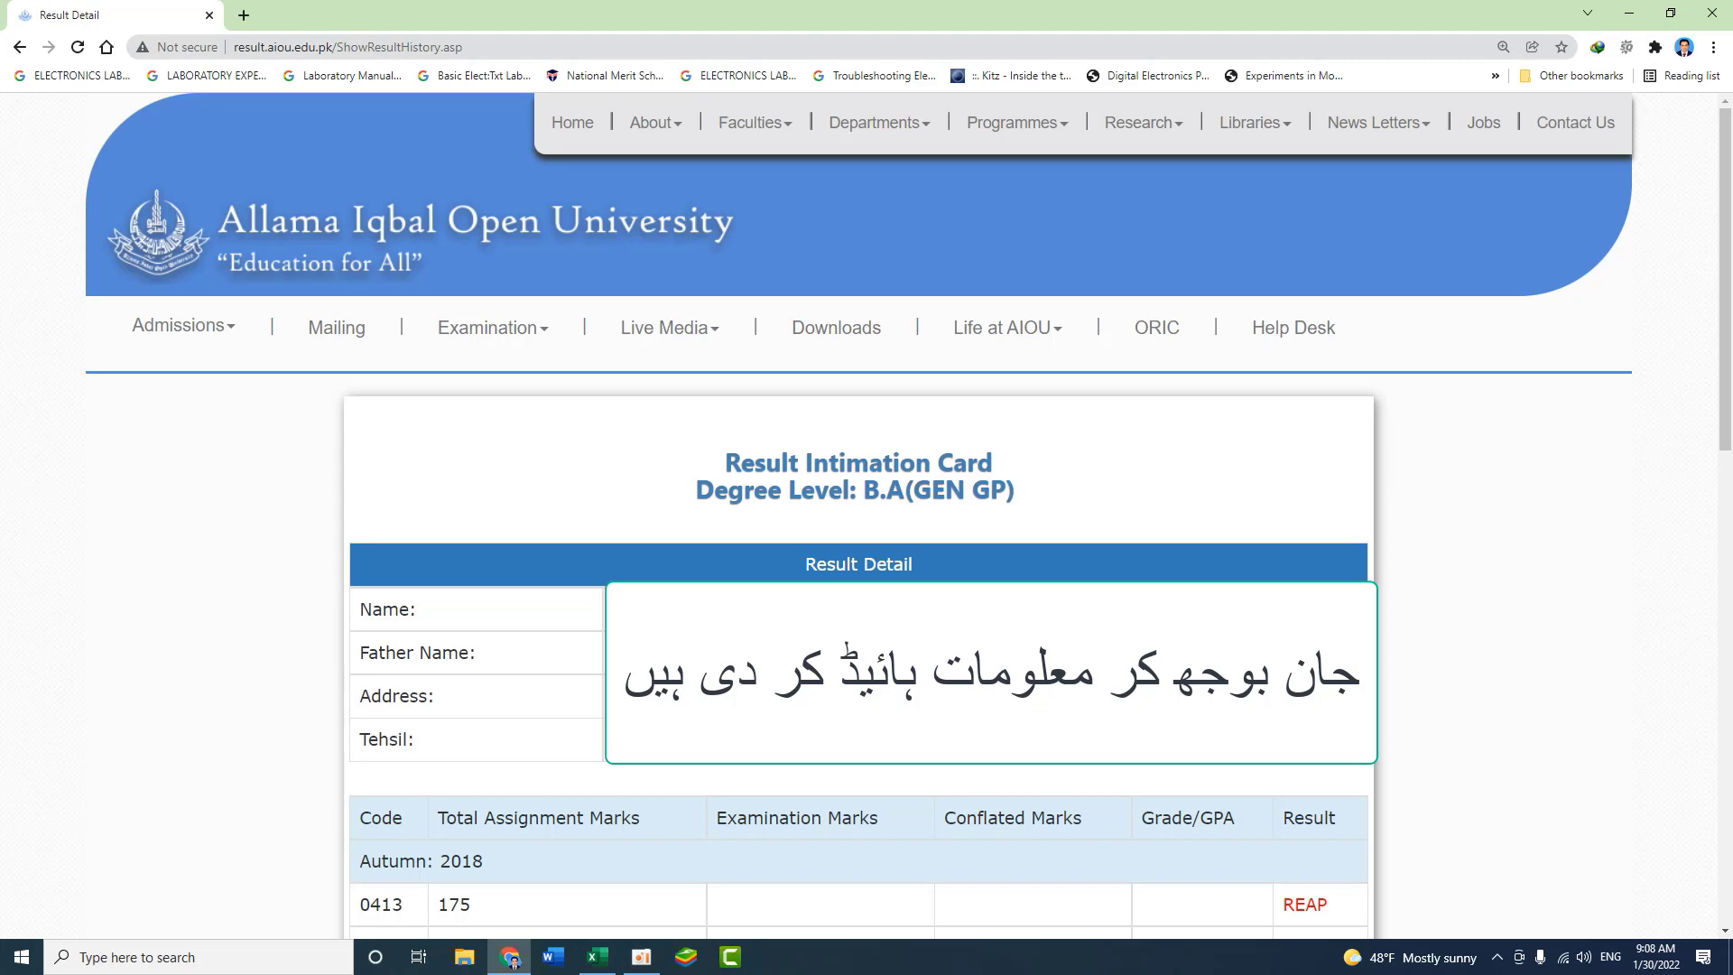
Examine the marks columns and the total assignment marks of course 0413 for Autumn 2018 in the result table.
{"action": "scroll", "coordinate": [1524, 429], "scroll_direction": "down", "scroll_amount": 7}
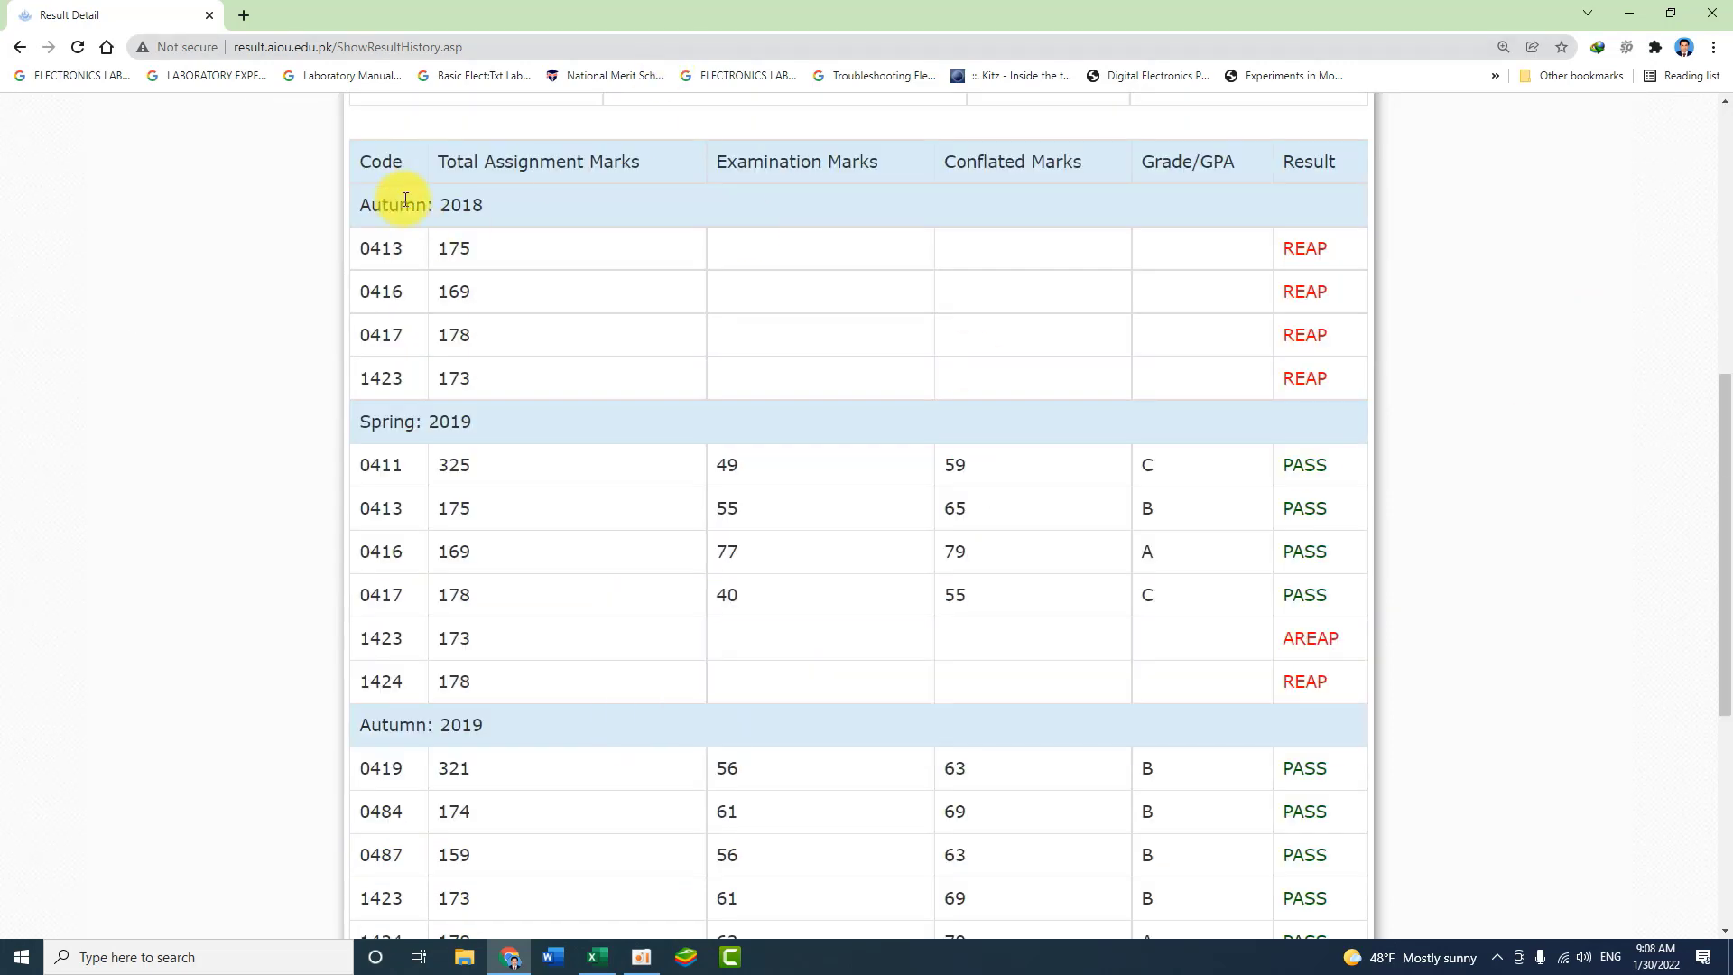
{"action": "left_click_drag", "start_coordinate": [438, 163], "coordinate": [882, 162]}
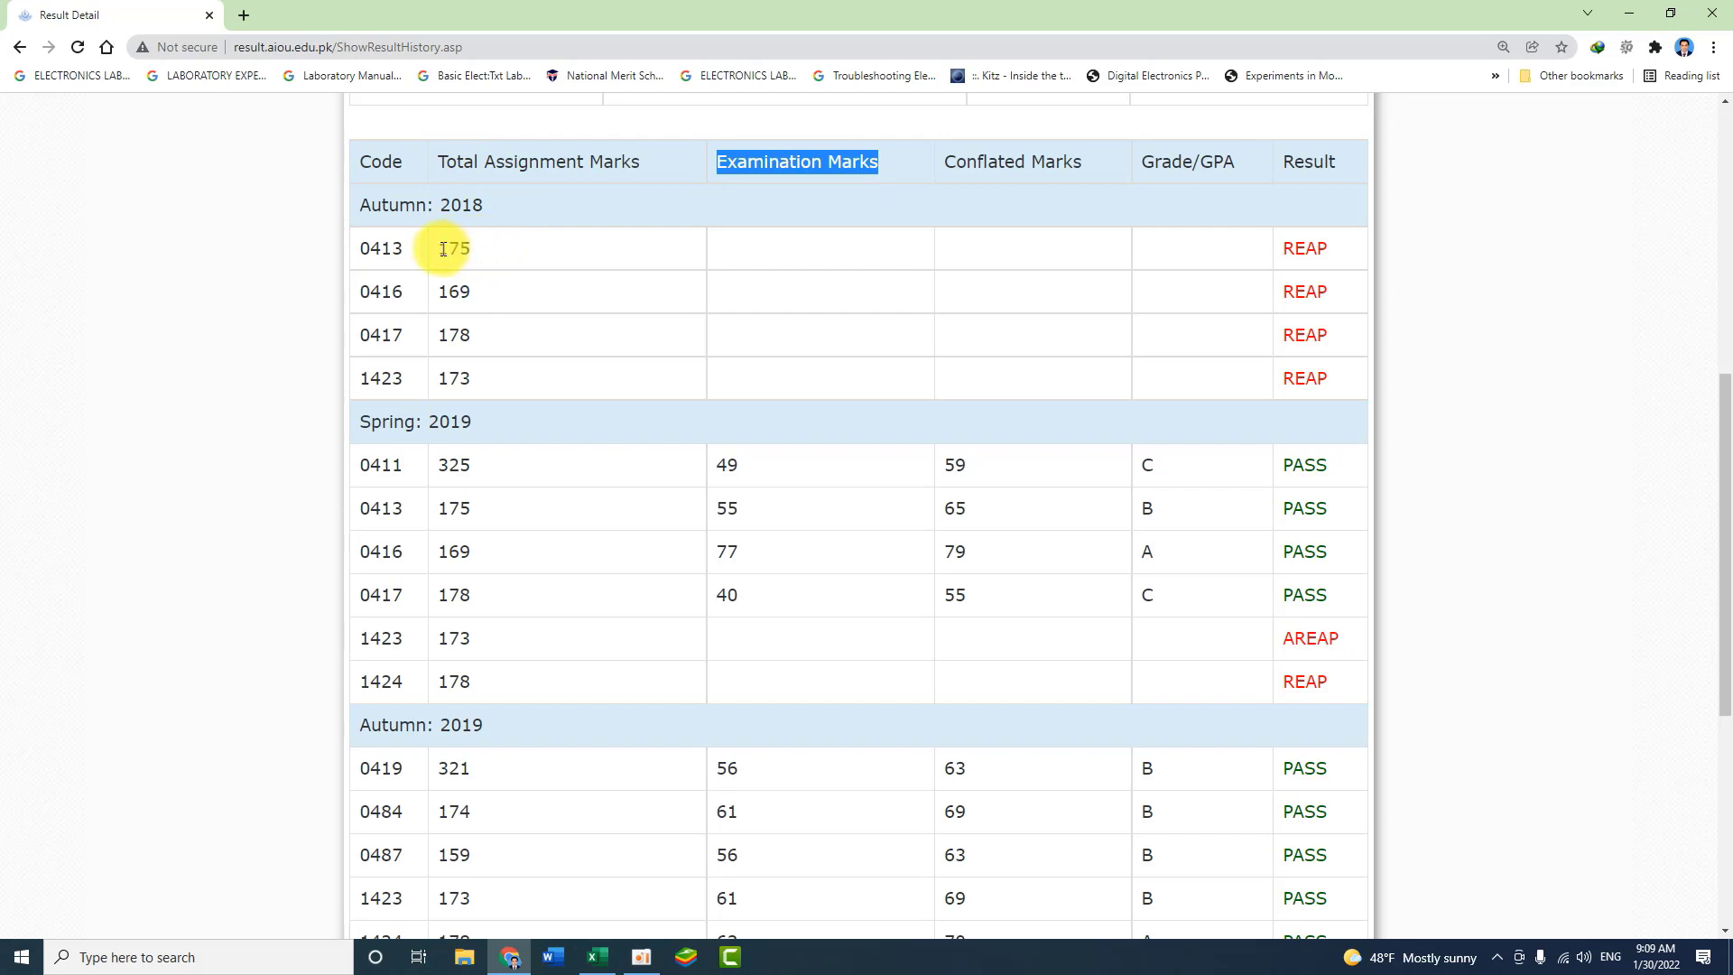
{"action": "left_click_drag", "start_coordinate": [440, 249], "coordinate": [462, 249]}
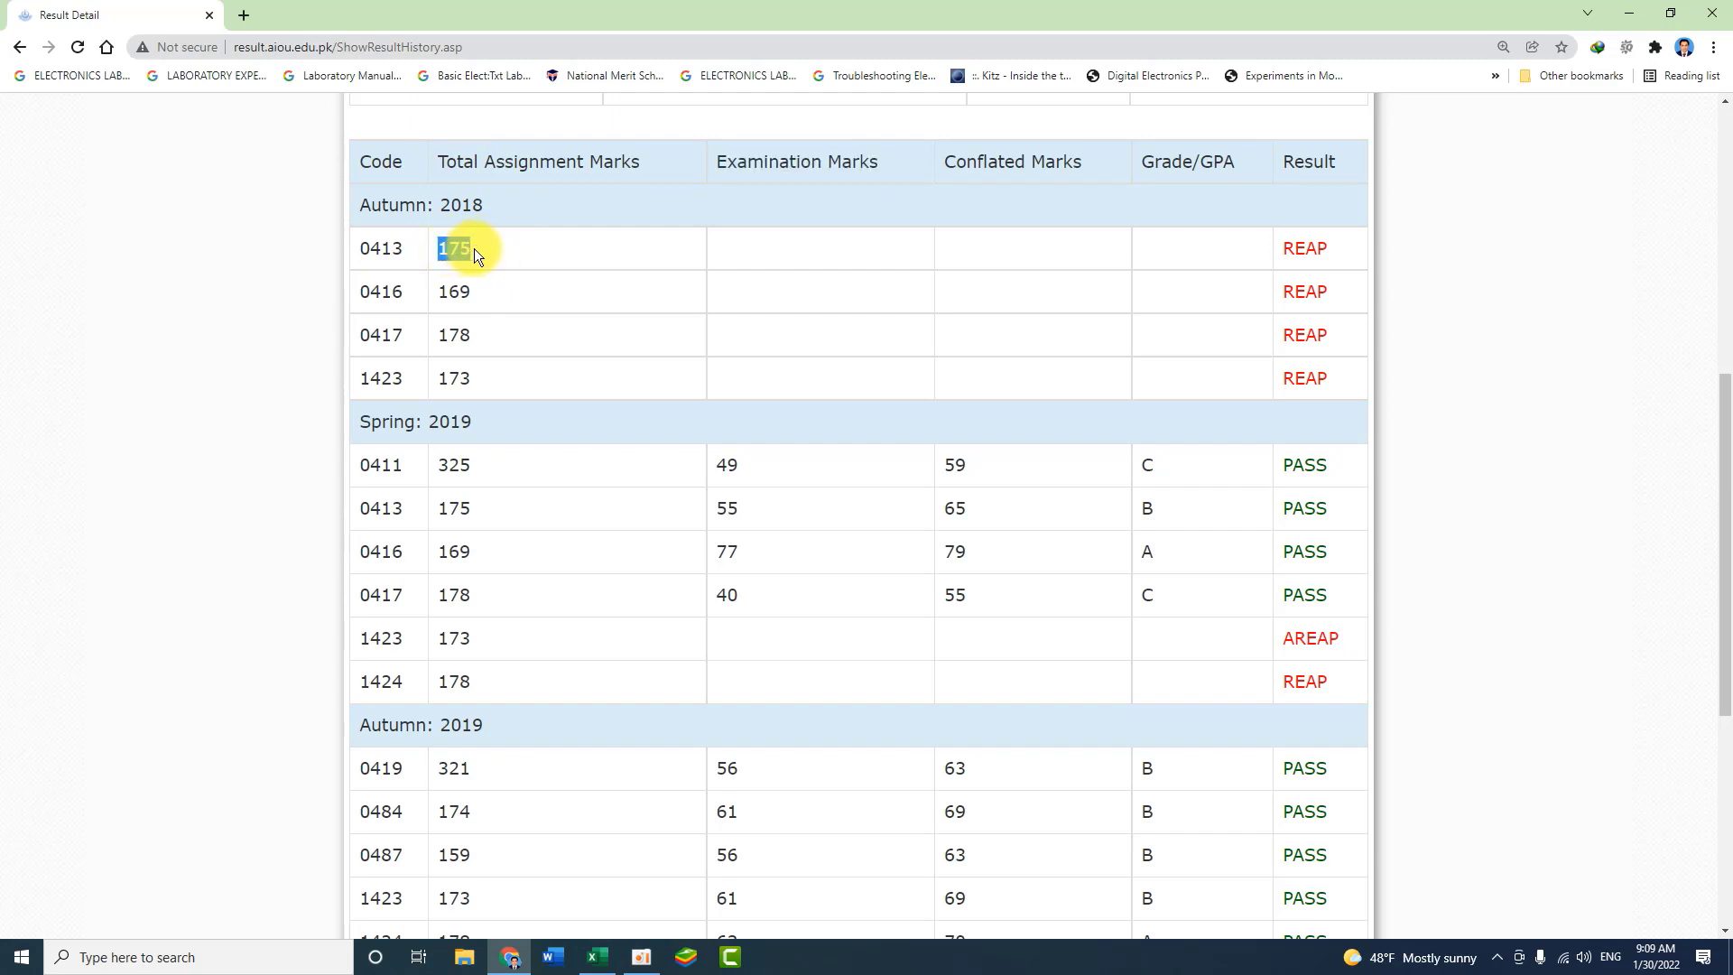
{"action": "left_click", "coordinate": [367, 247]}
{"action": "left_click_drag", "start_coordinate": [367, 248], "coordinate": [400, 249]}
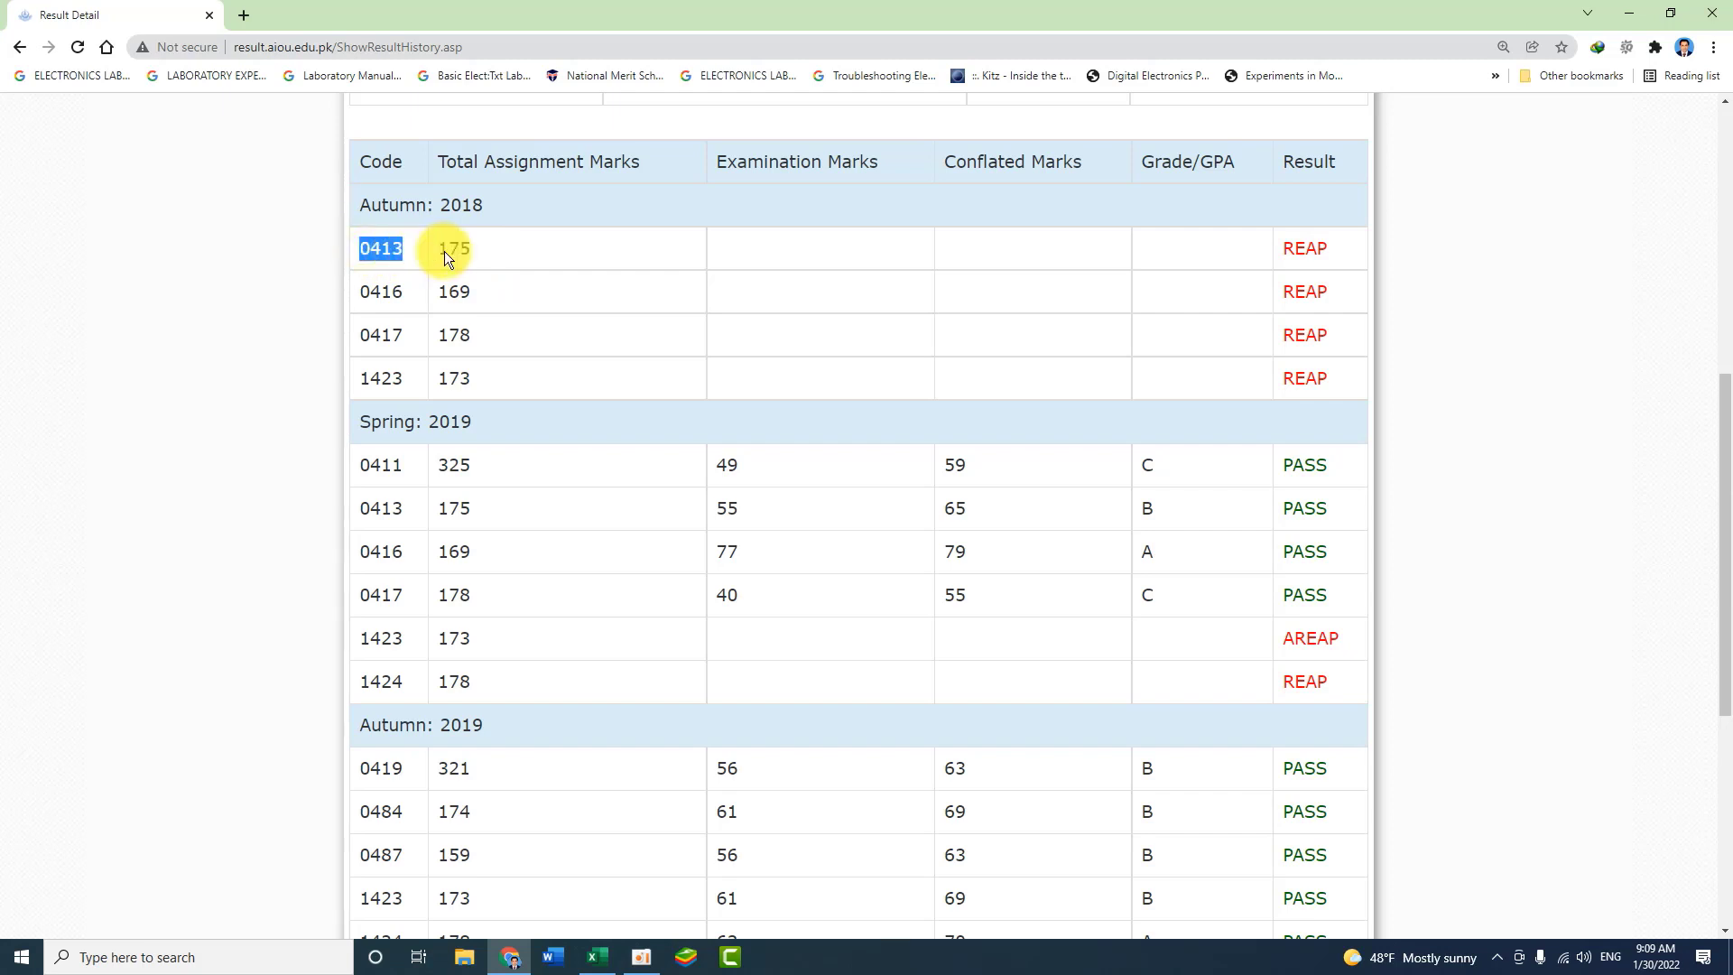
{"action": "left_click", "coordinate": [444, 250]}
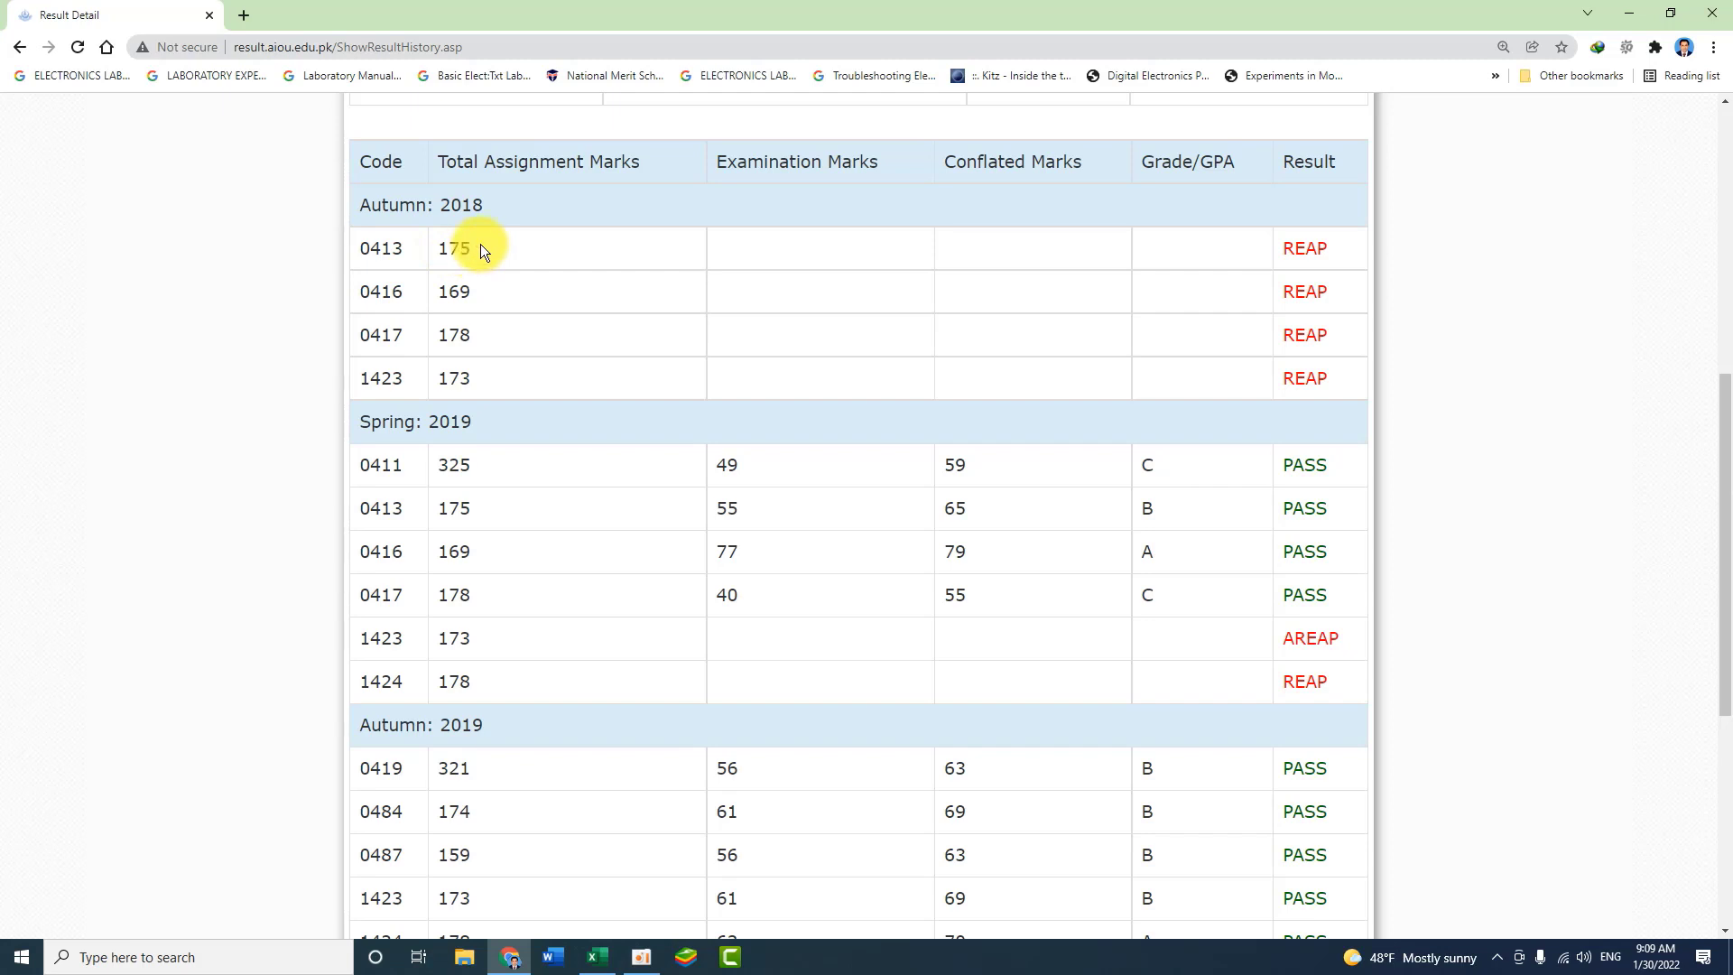
{"action": "left_click_drag", "start_coordinate": [478, 250], "coordinate": [440, 249]}
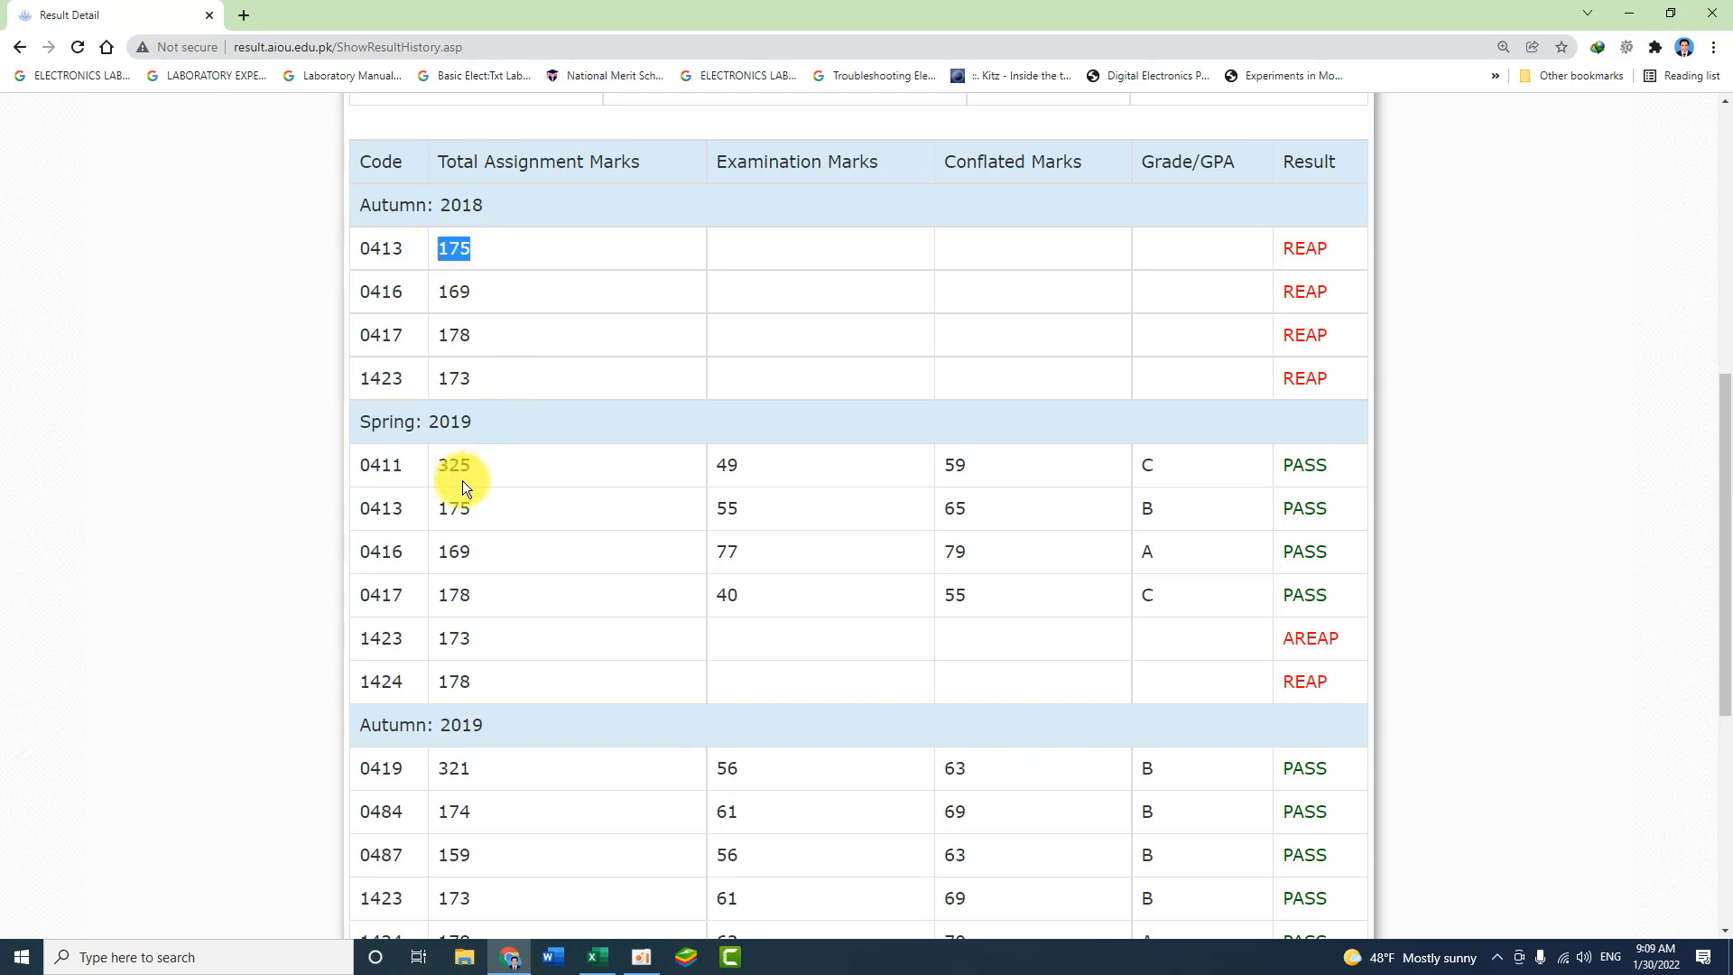
Compare the total assignment marks of course 0411 in Spring 2019 with those of course 0413 in Autumn 2018.
{"action": "left_click_drag", "start_coordinate": [359, 465], "coordinate": [457, 463]}
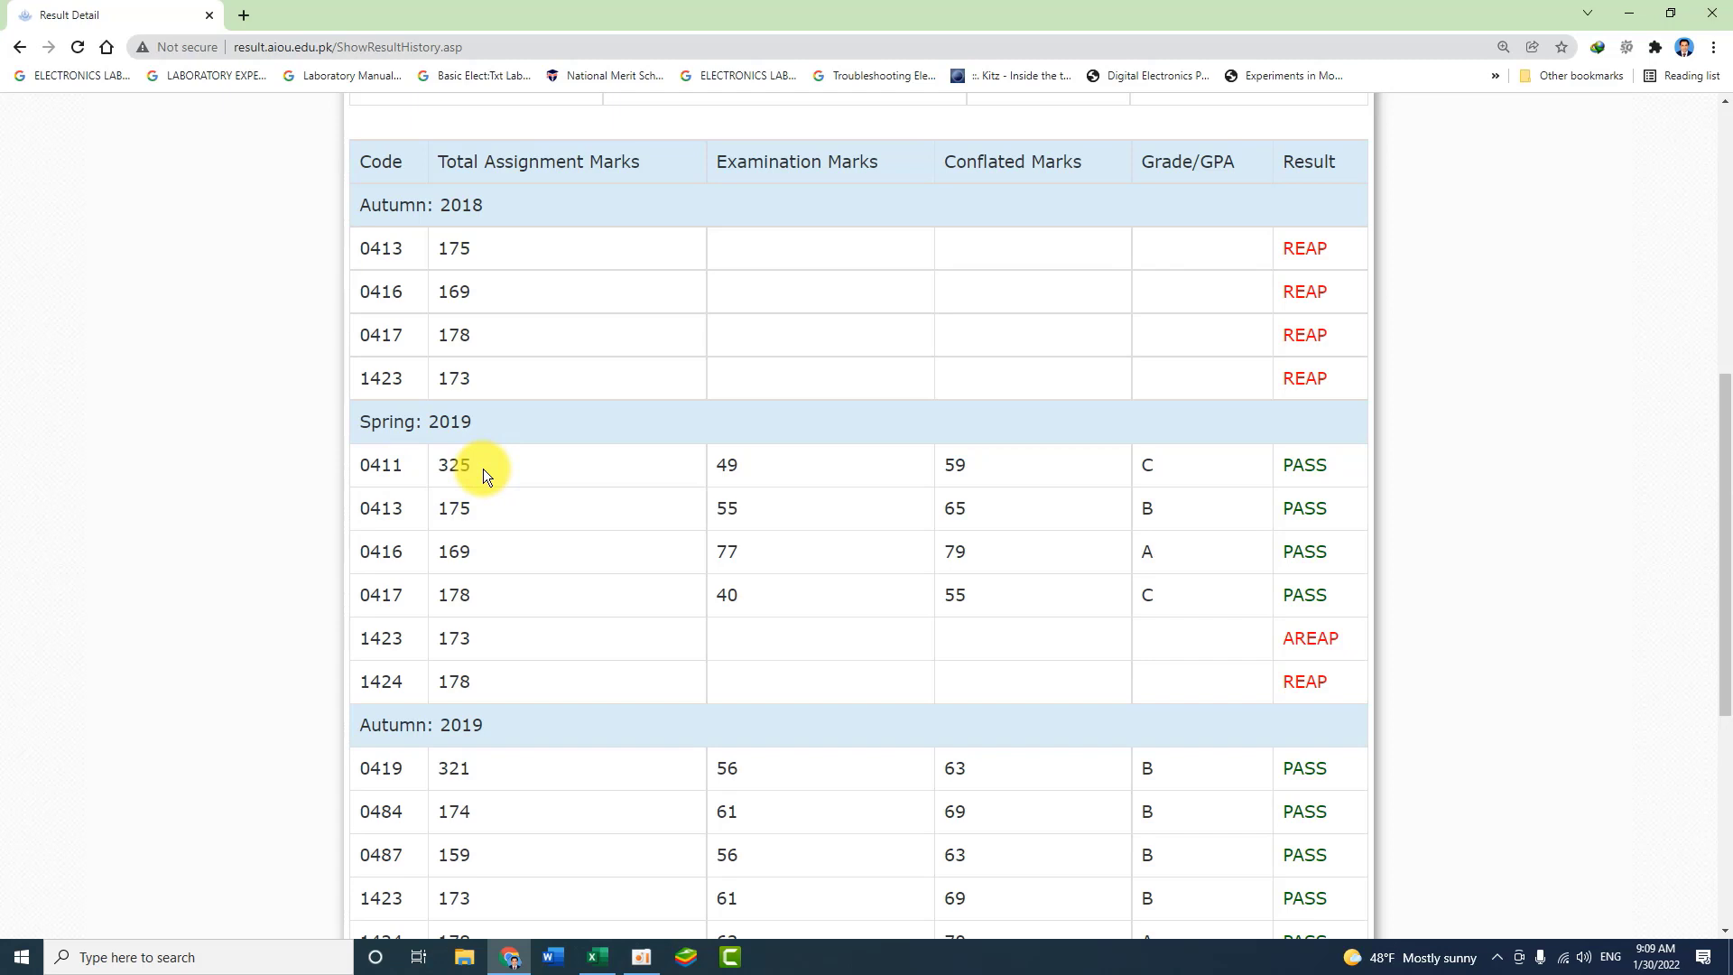
{"action": "left_click_drag", "start_coordinate": [436, 467], "coordinate": [469, 469]}
{"action": "left_click", "coordinate": [441, 251]}
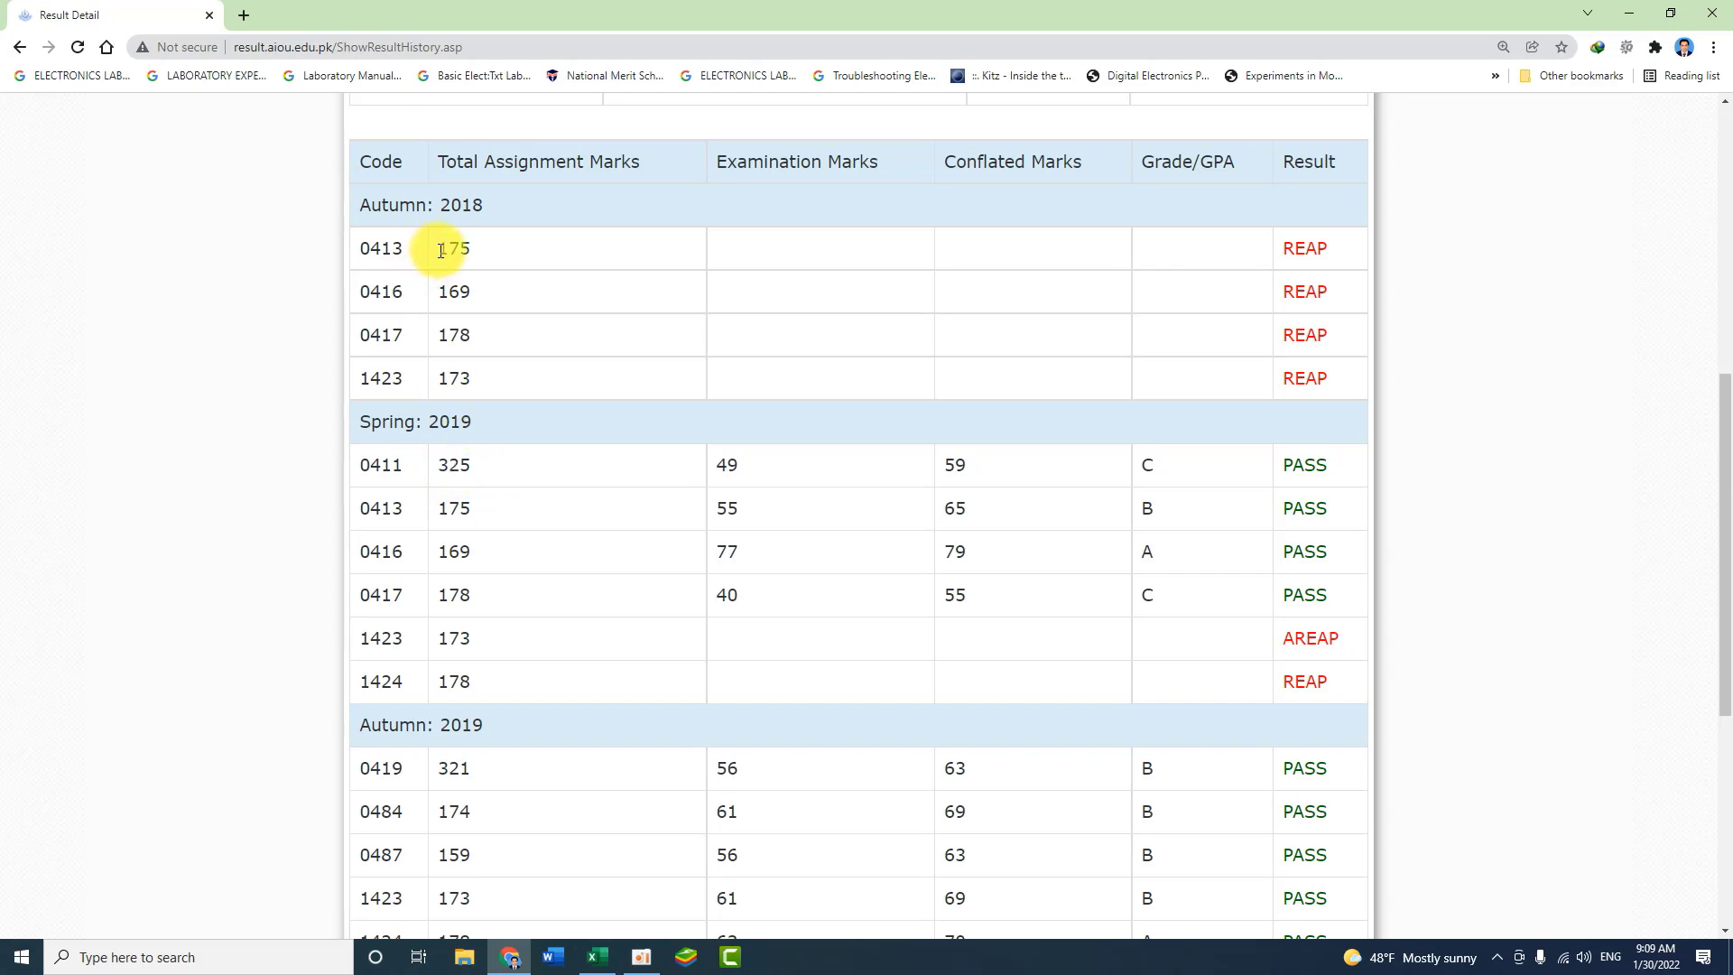
{"action": "left_click_drag", "start_coordinate": [440, 251], "coordinate": [473, 253]}
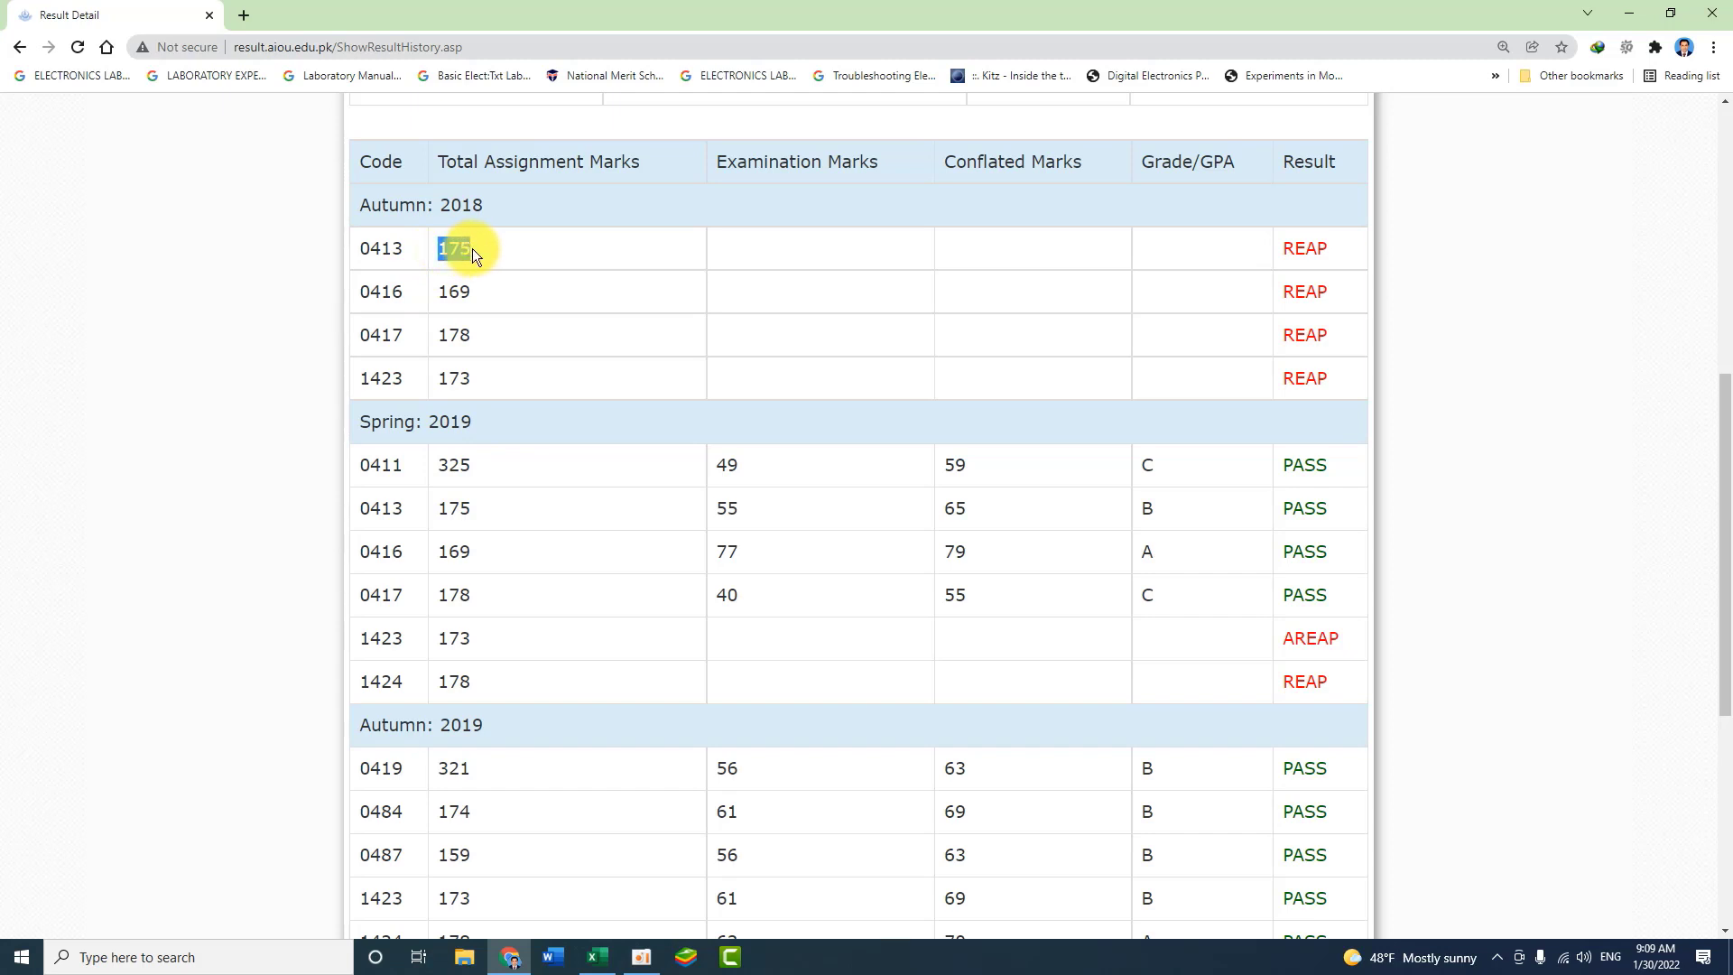
Examine the total assignment marks of course 0419 in the Autumn 2019 section.
{"action": "scroll", "coordinate": [612, 614], "scroll_direction": "down", "scroll_amount": 2}
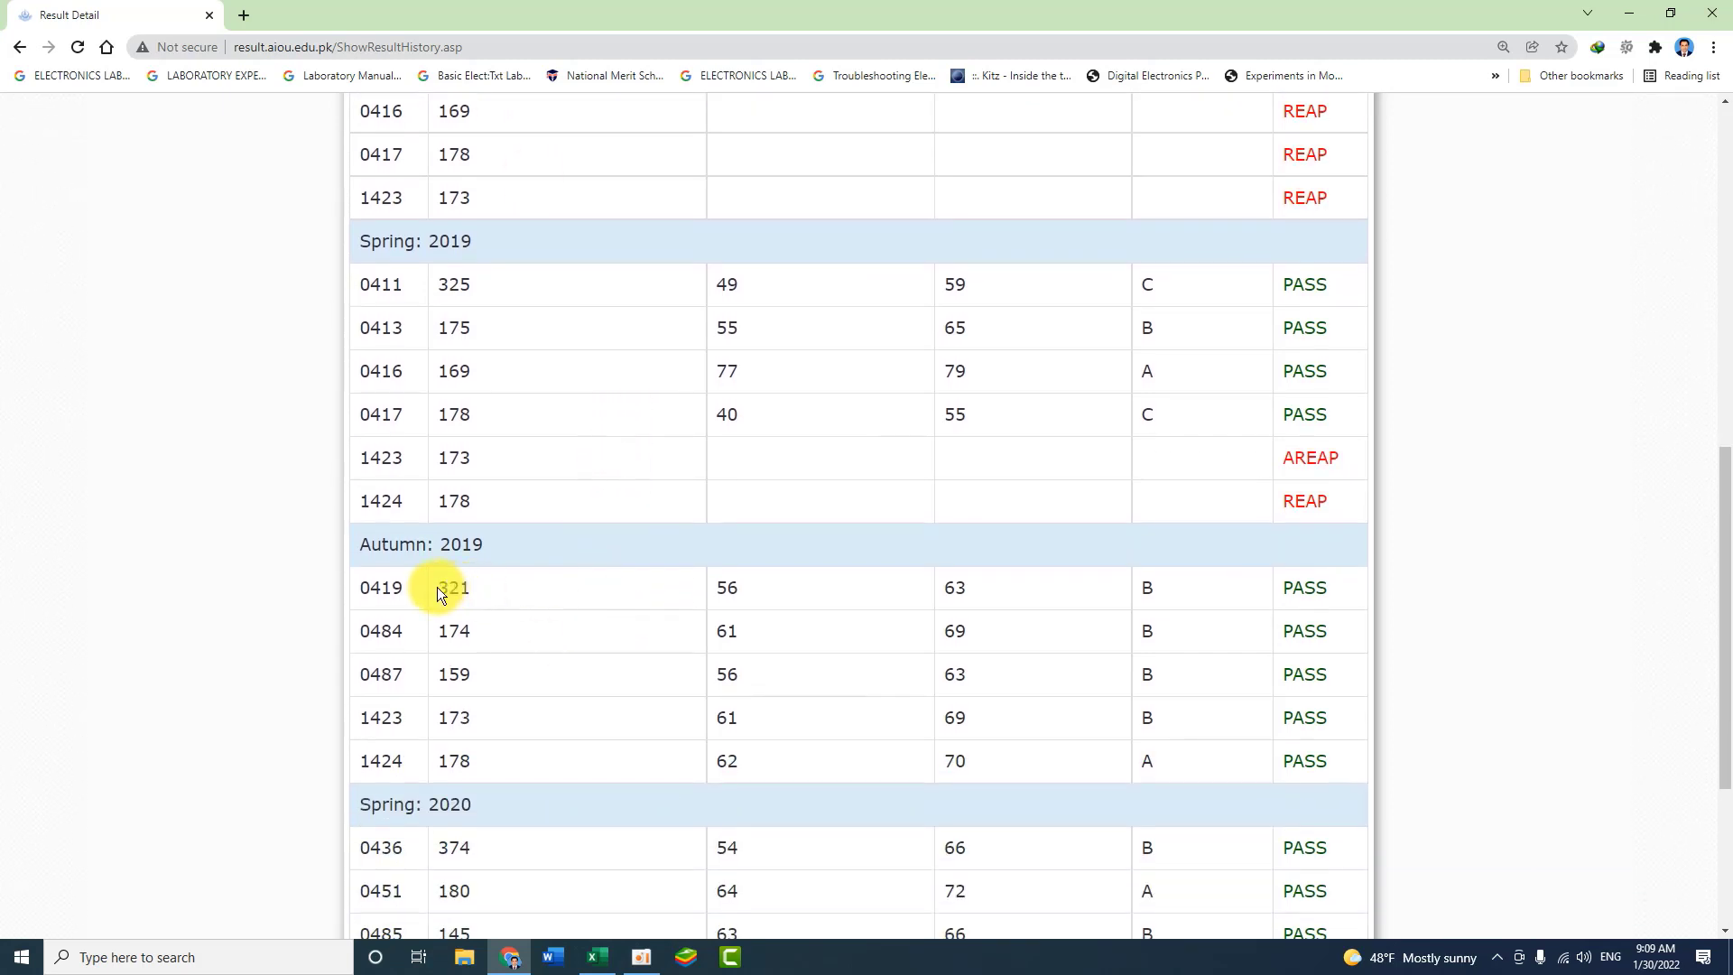
{"action": "left_click_drag", "start_coordinate": [436, 593], "coordinate": [473, 587]}
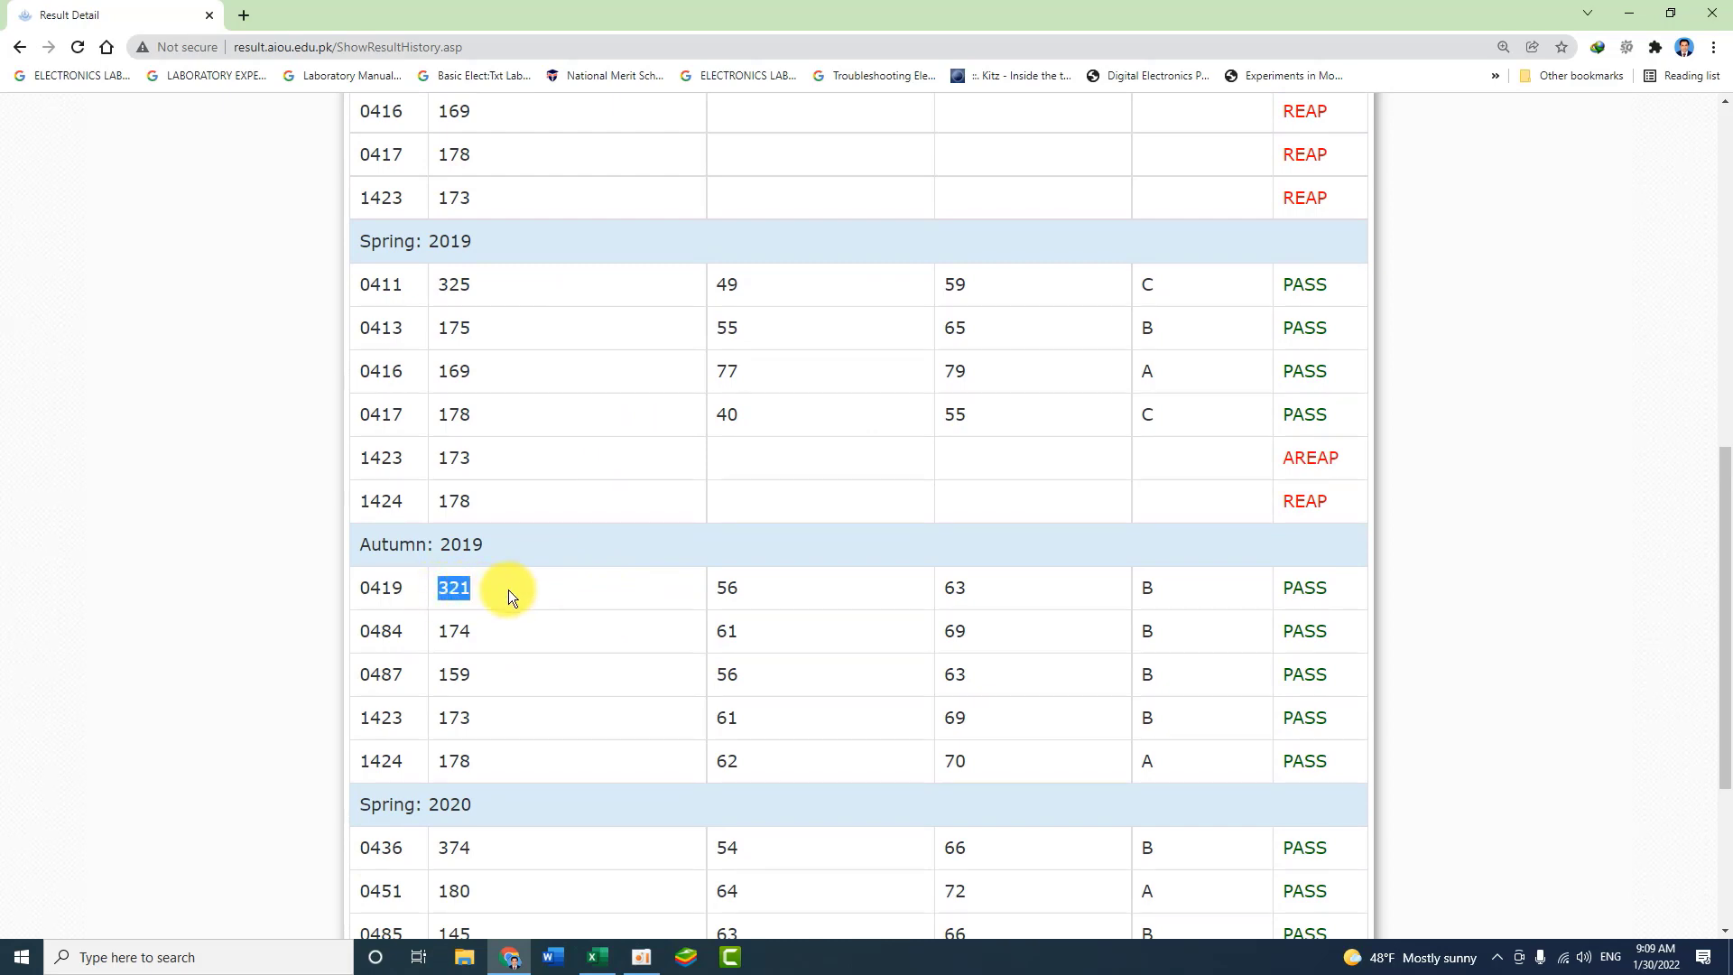
{"action": "left_click", "coordinate": [492, 591]}
{"action": "left_click_drag", "start_coordinate": [426, 592], "coordinate": [485, 588]}
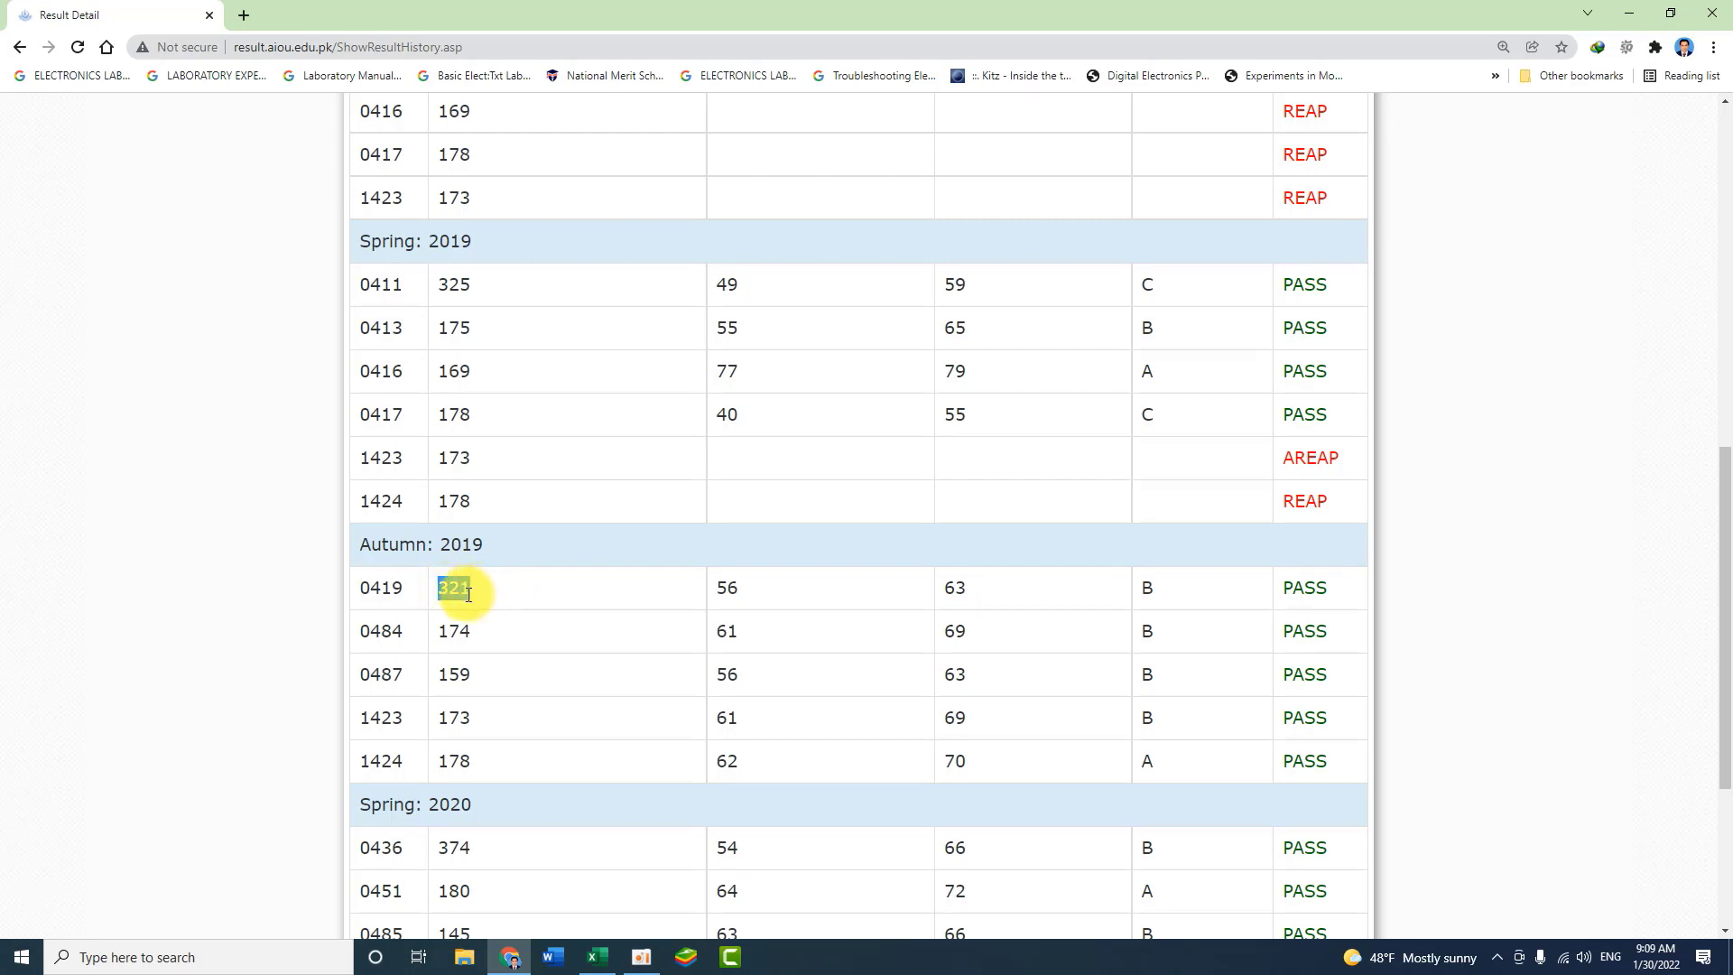
{"action": "left_click_drag", "start_coordinate": [572, 390], "coordinate": [574, 404]}
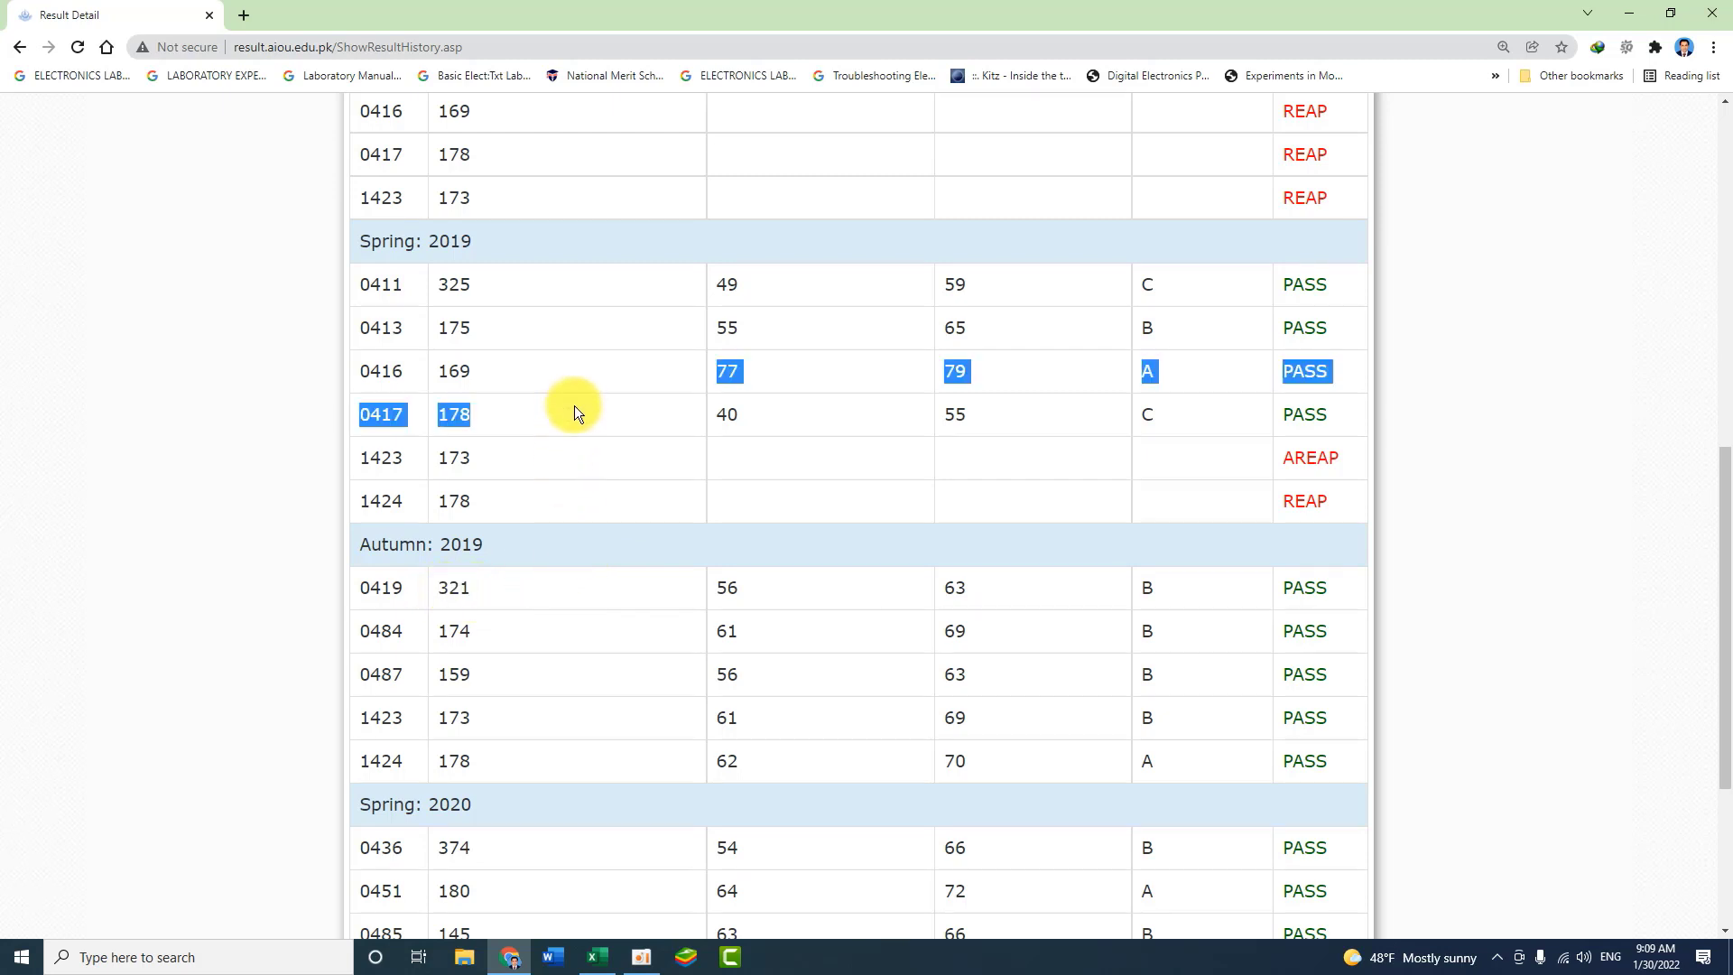
Examine the examination marks of course 0411 in the Spring 2019 section.
{"action": "scroll", "coordinate": [1722, 474], "scroll_direction": "up", "scroll_amount": 1}
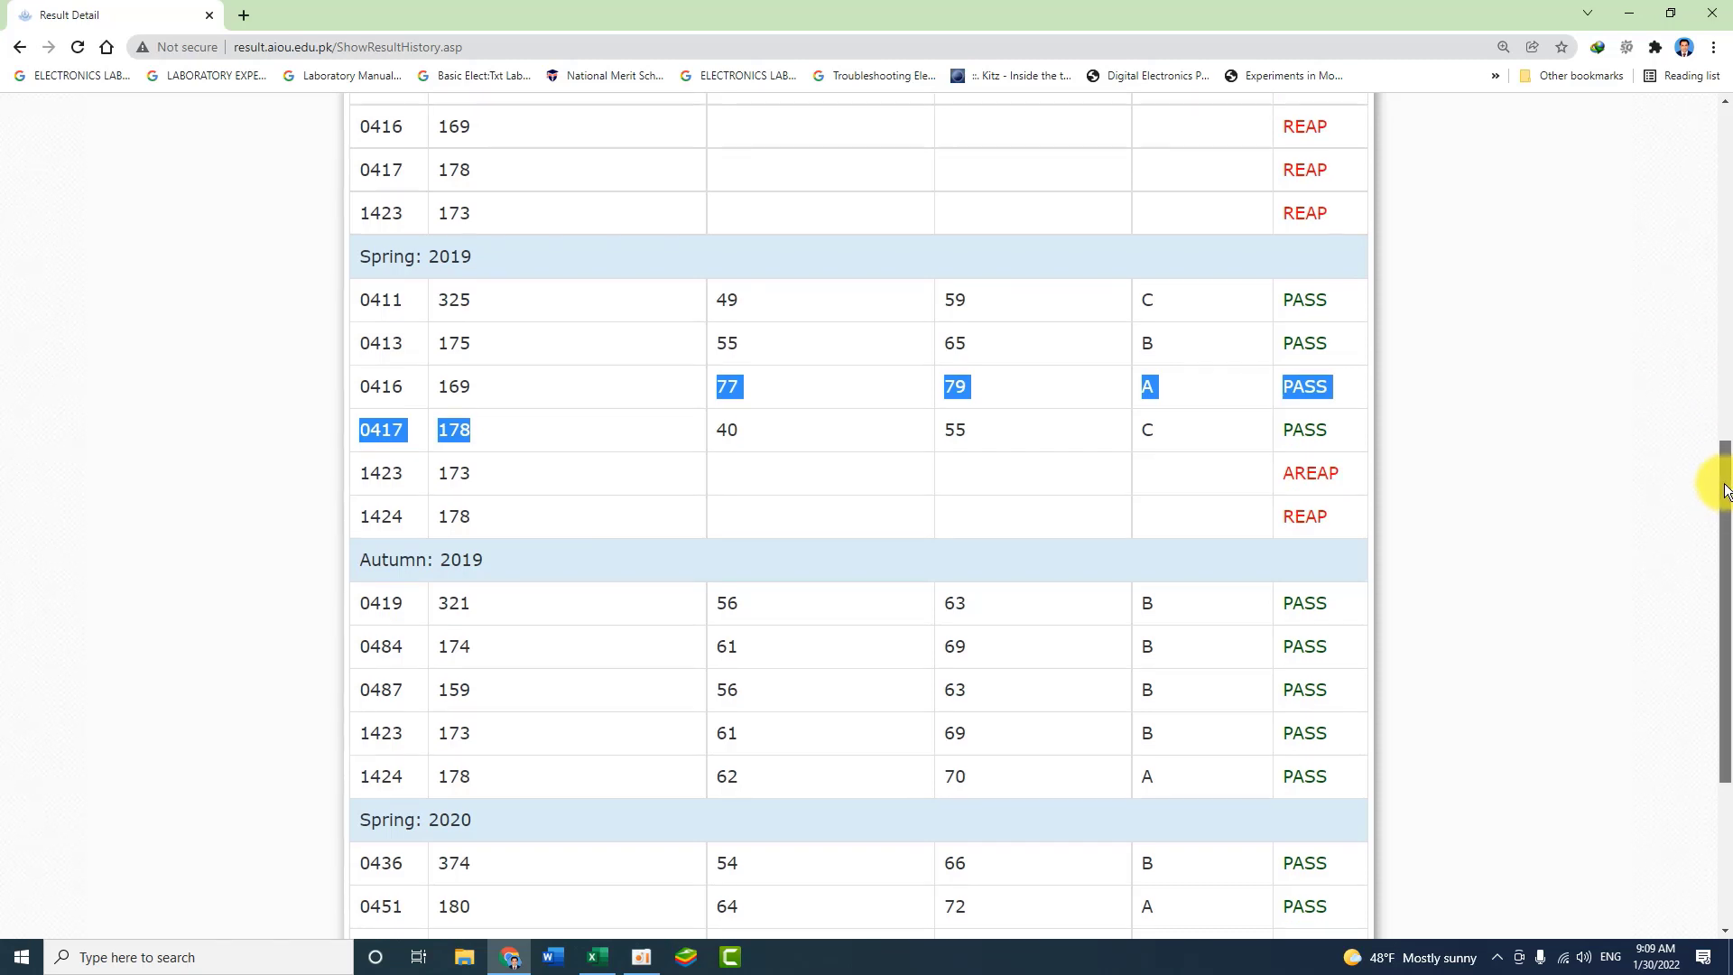
{"action": "left_click_drag", "start_coordinate": [1722, 478], "coordinate": [1719, 438]}
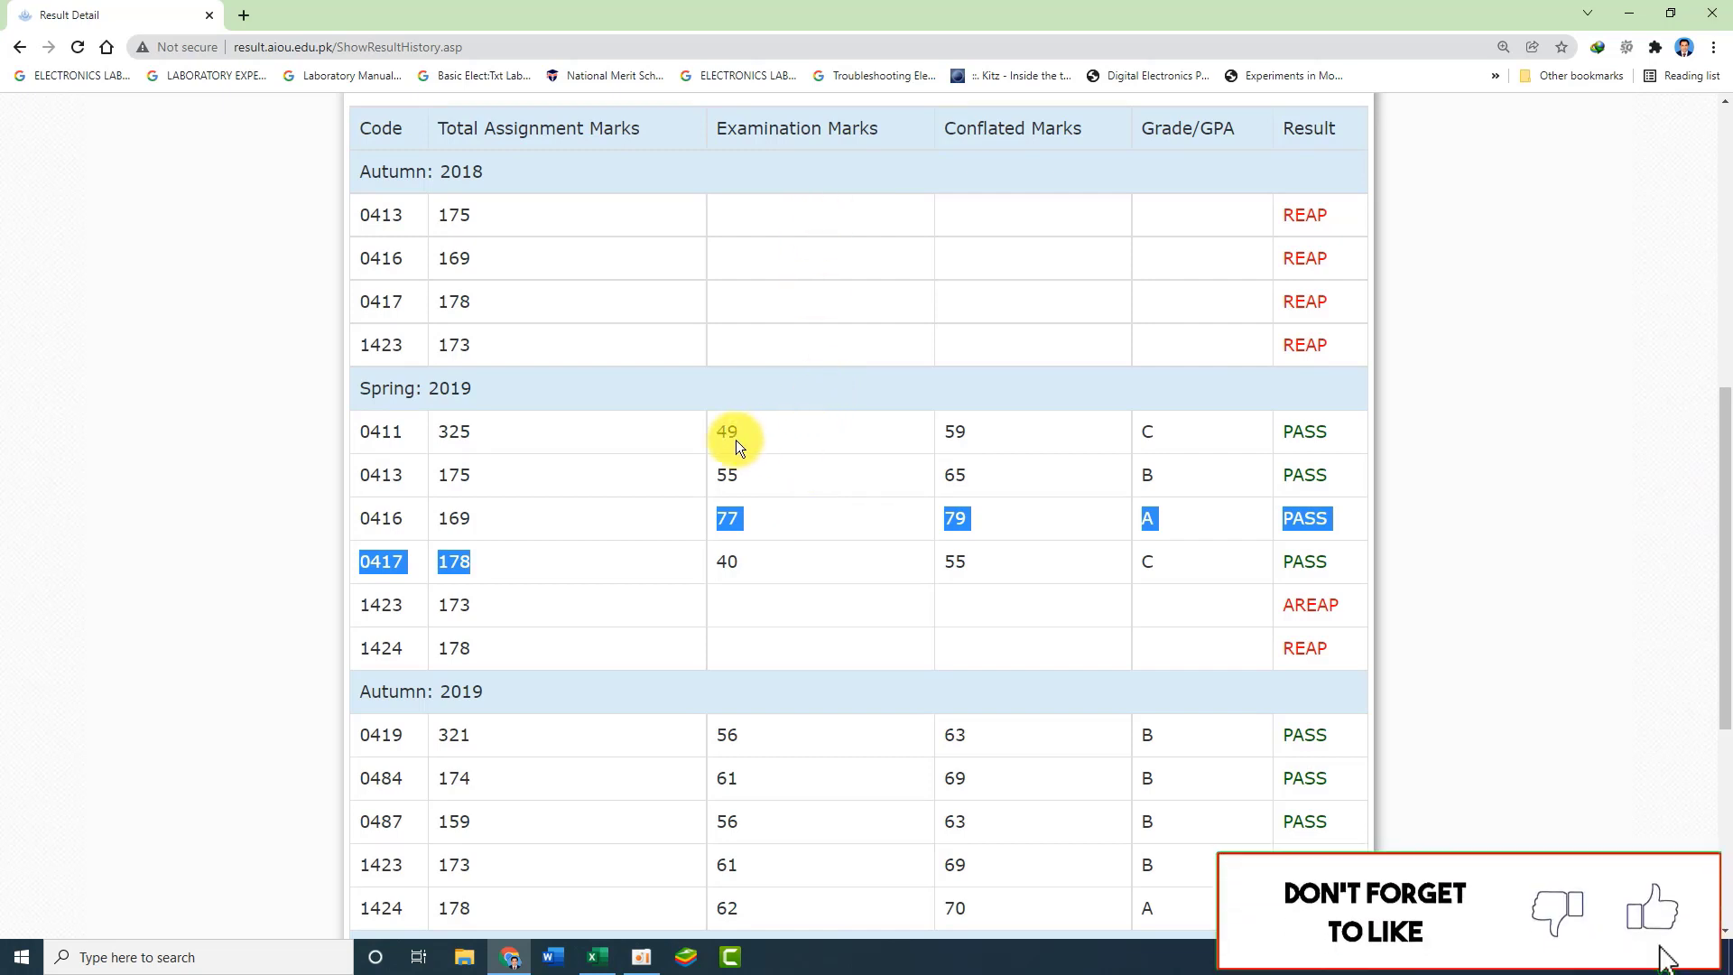
{"action": "left_click_drag", "start_coordinate": [717, 432], "coordinate": [763, 434]}
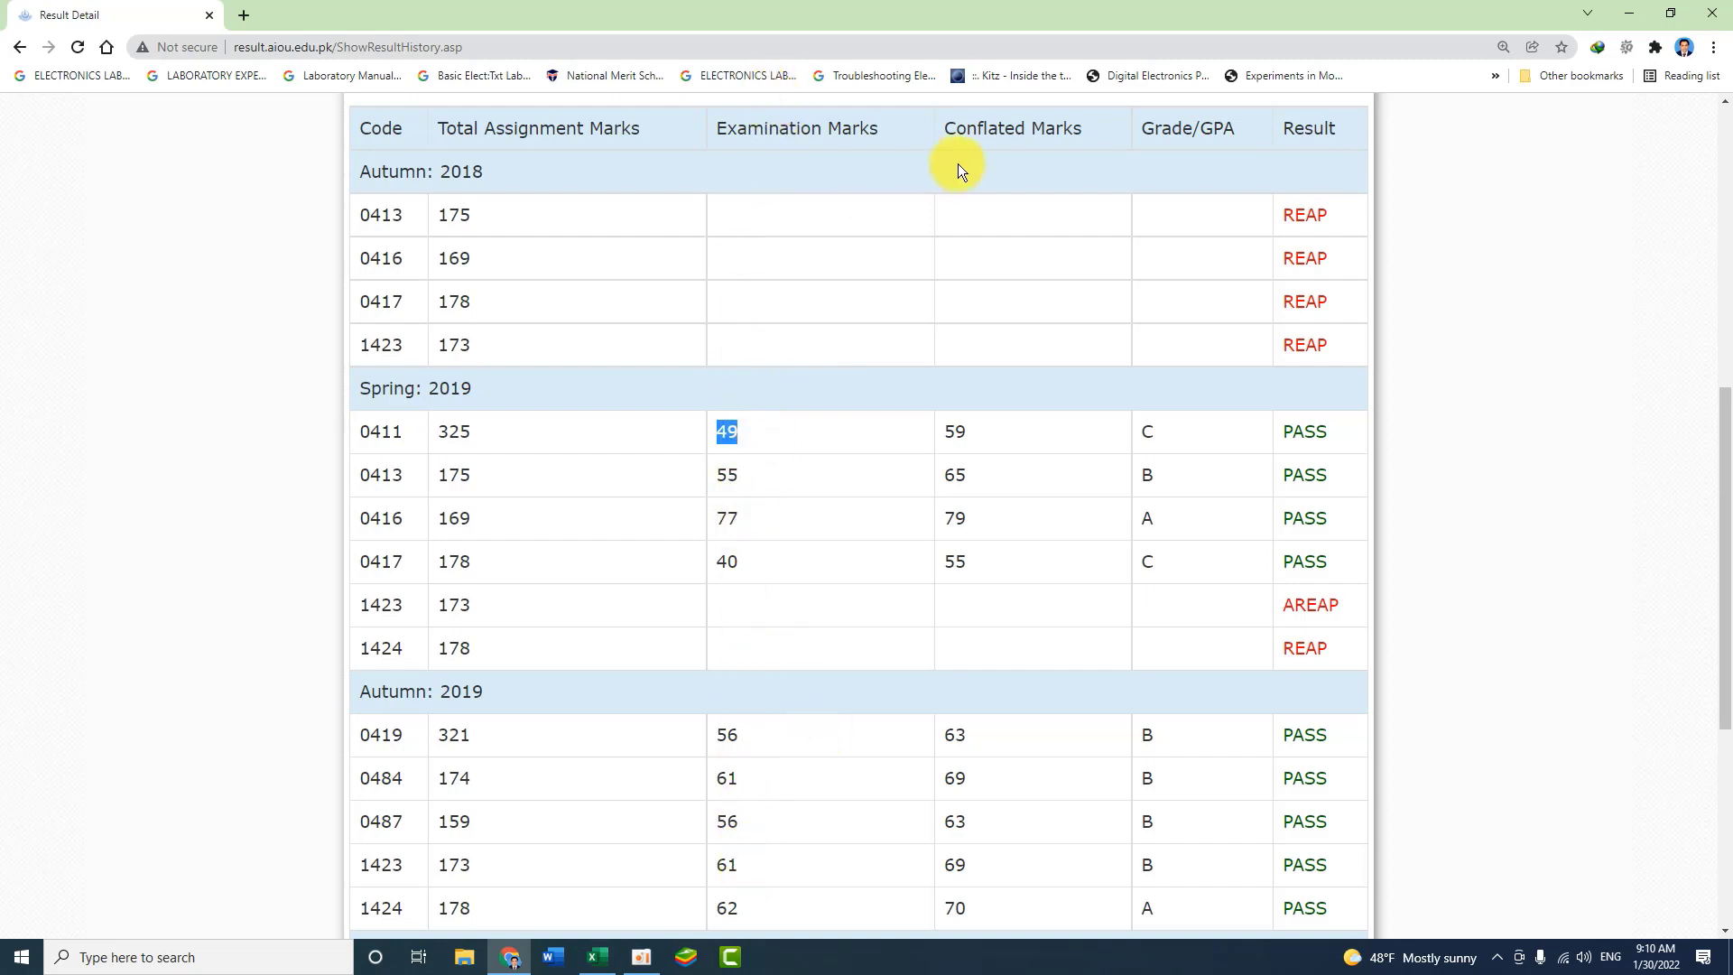
Examine the Conflated Marks column and compare course 0411's assignment, examination and conflated marks in Spring 2019.
{"action": "left_click", "coordinate": [974, 133]}
{"action": "left_click_drag", "start_coordinate": [943, 134], "coordinate": [1069, 127]}
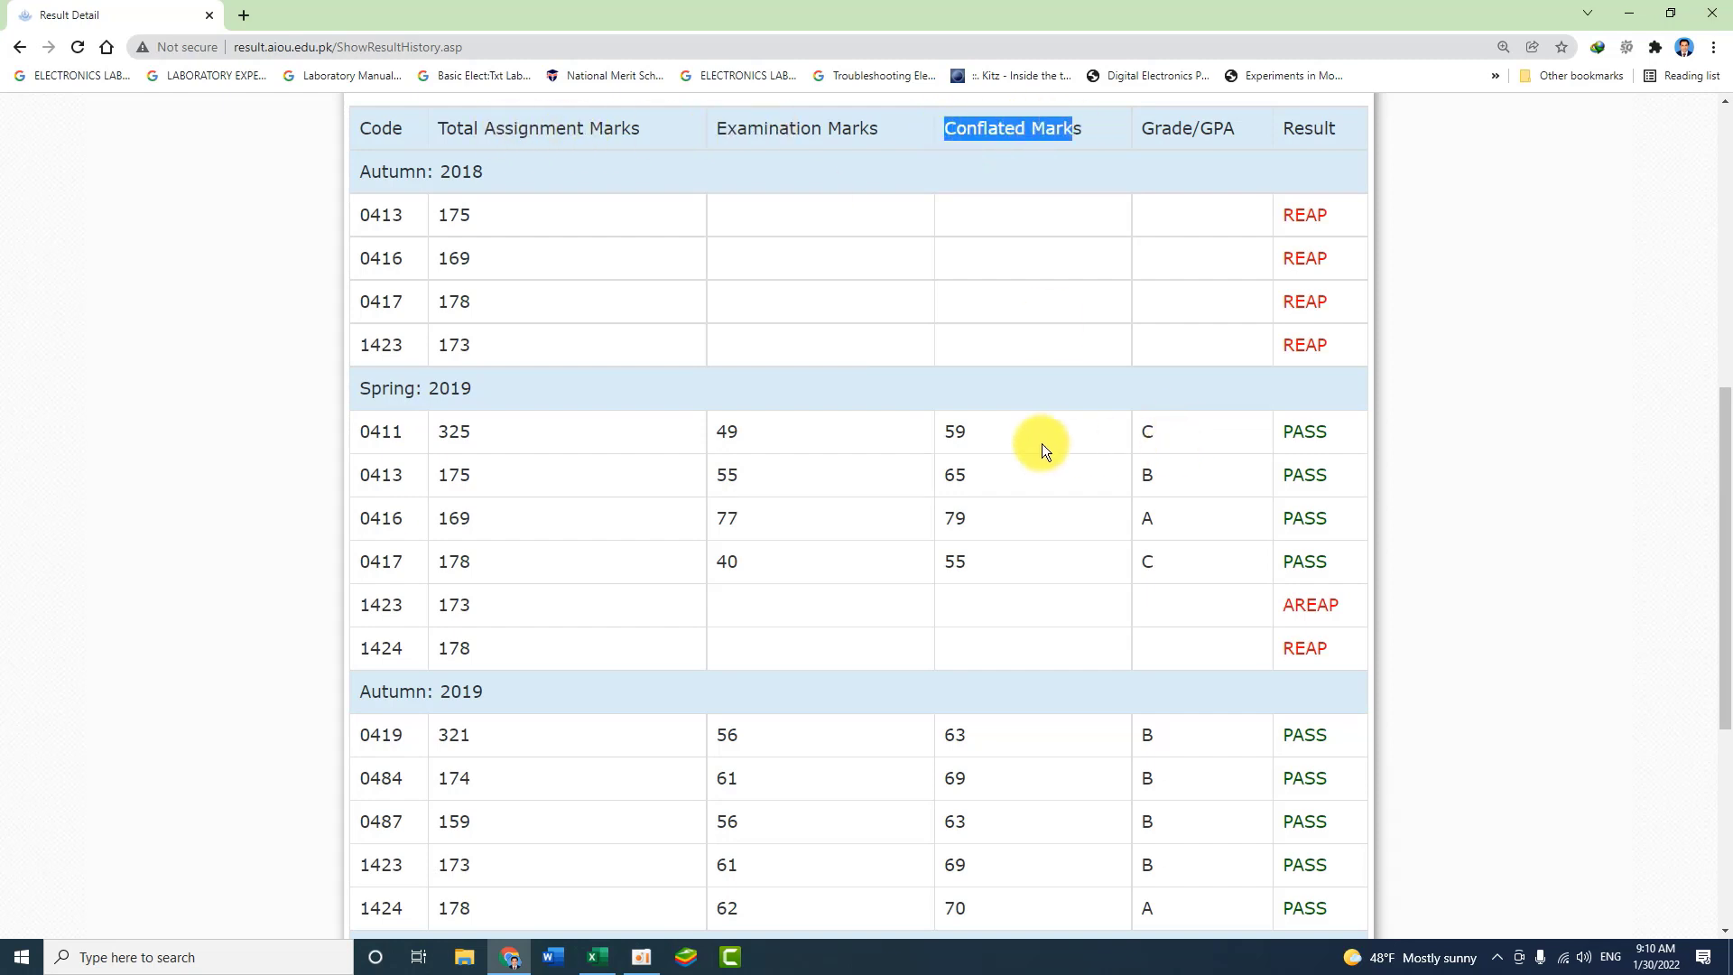
{"action": "left_click_drag", "start_coordinate": [944, 432], "coordinate": [957, 433]}
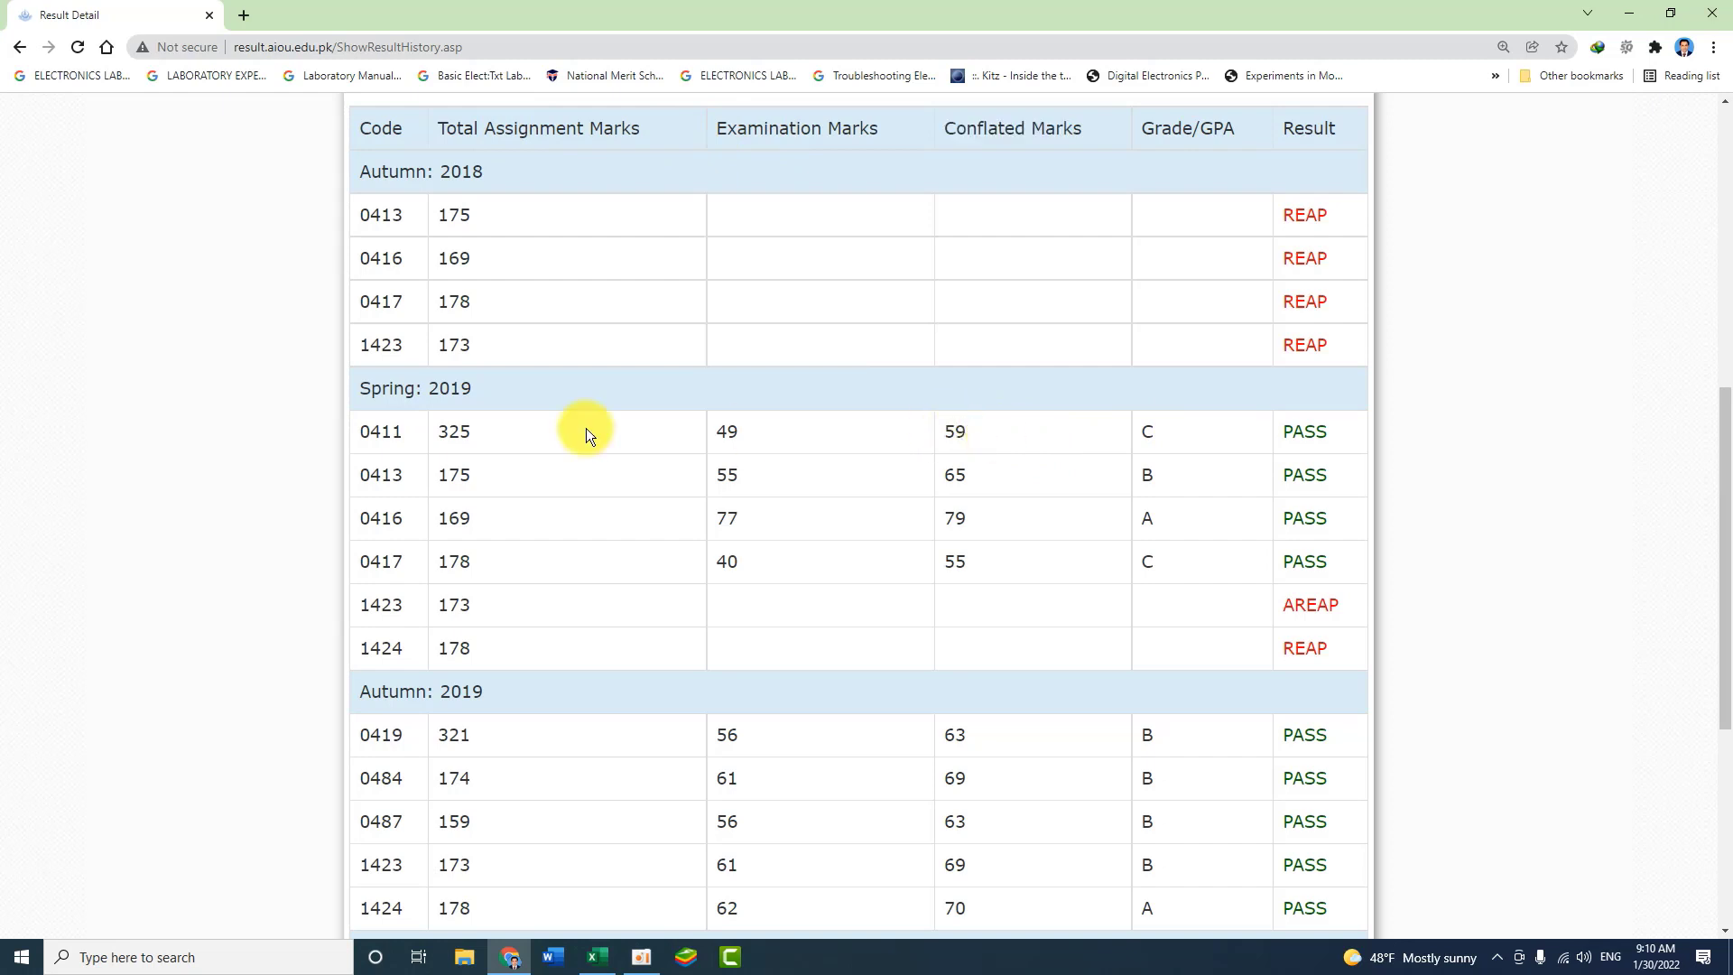
{"action": "left_click_drag", "start_coordinate": [437, 434], "coordinate": [474, 431]}
{"action": "left_click_drag", "start_coordinate": [717, 433], "coordinate": [729, 434]}
{"action": "left_click_drag", "start_coordinate": [945, 430], "coordinate": [963, 431]}
Examine the conflated marks of courses 0411 and 0413 and the grade of course 0416 in Spring 2019.
{"action": "left_click", "coordinate": [1188, 431]}
{"action": "left_click_drag", "start_coordinate": [947, 435], "coordinate": [966, 437]}
{"action": "left_click", "coordinate": [947, 476]}
{"action": "left_click_drag", "start_coordinate": [1141, 523], "coordinate": [1162, 526]}
Examine the result status of course 0413 in the Autumn 2018 section.
{"action": "left_click_drag", "start_coordinate": [1288, 216], "coordinate": [1300, 217]}
{"action": "left_click", "coordinate": [1334, 217]}
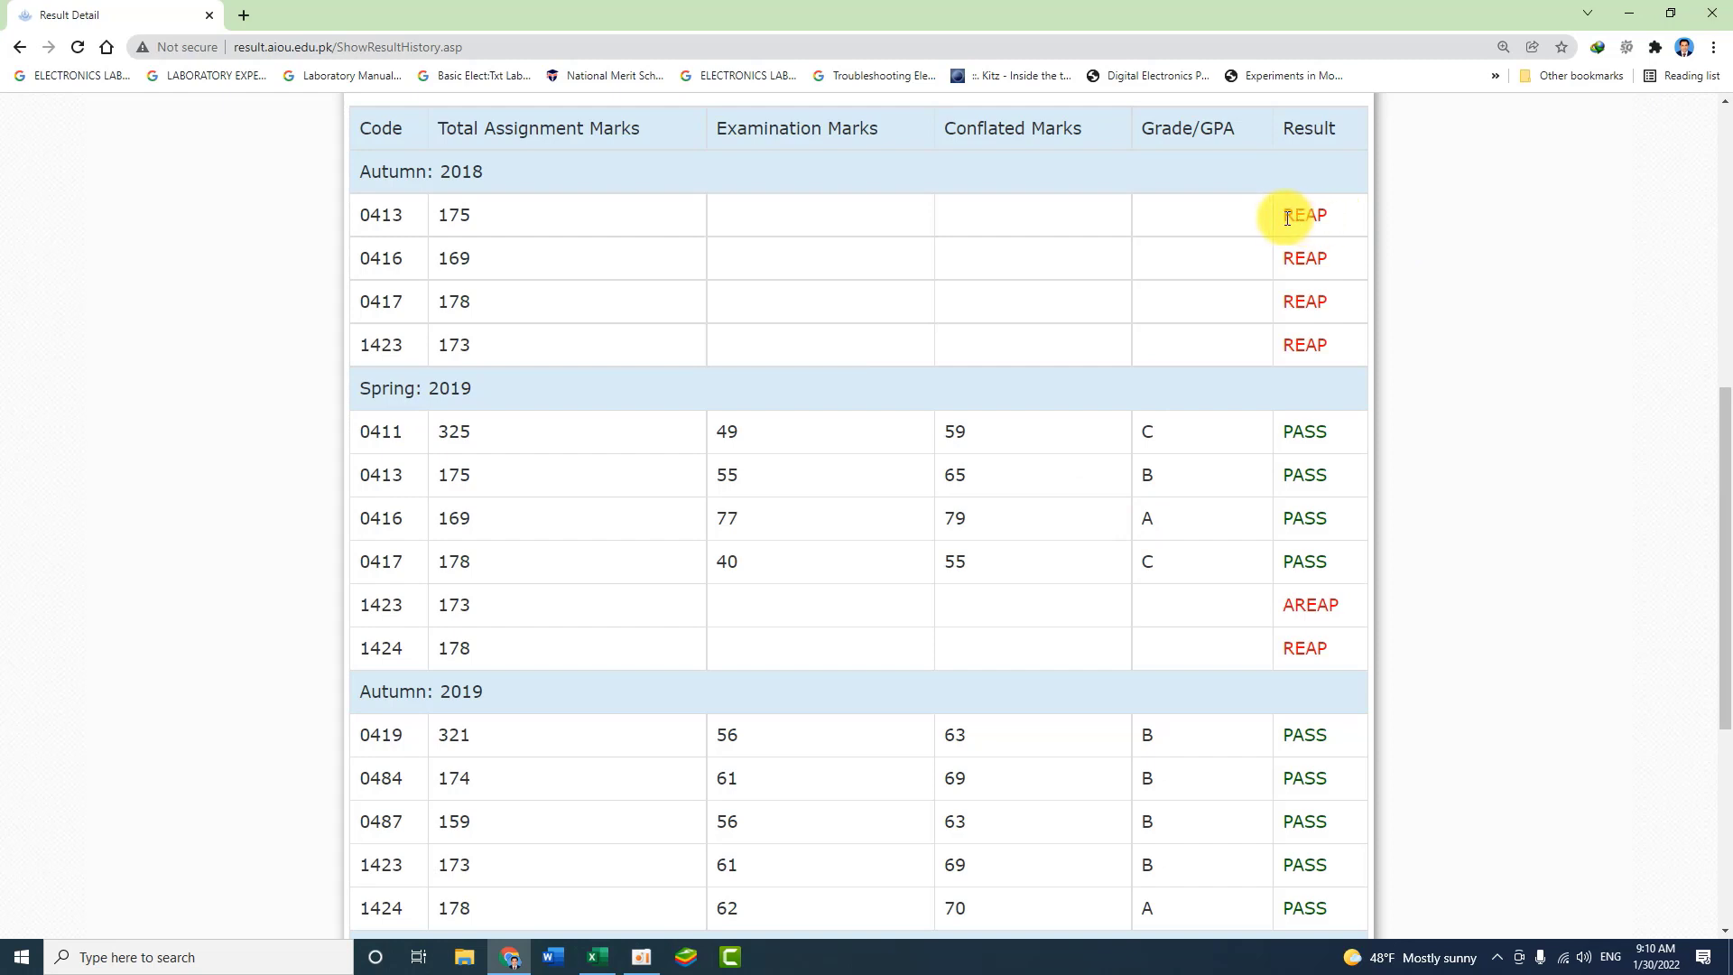
{"action": "left_click_drag", "start_coordinate": [1288, 217], "coordinate": [1327, 222]}
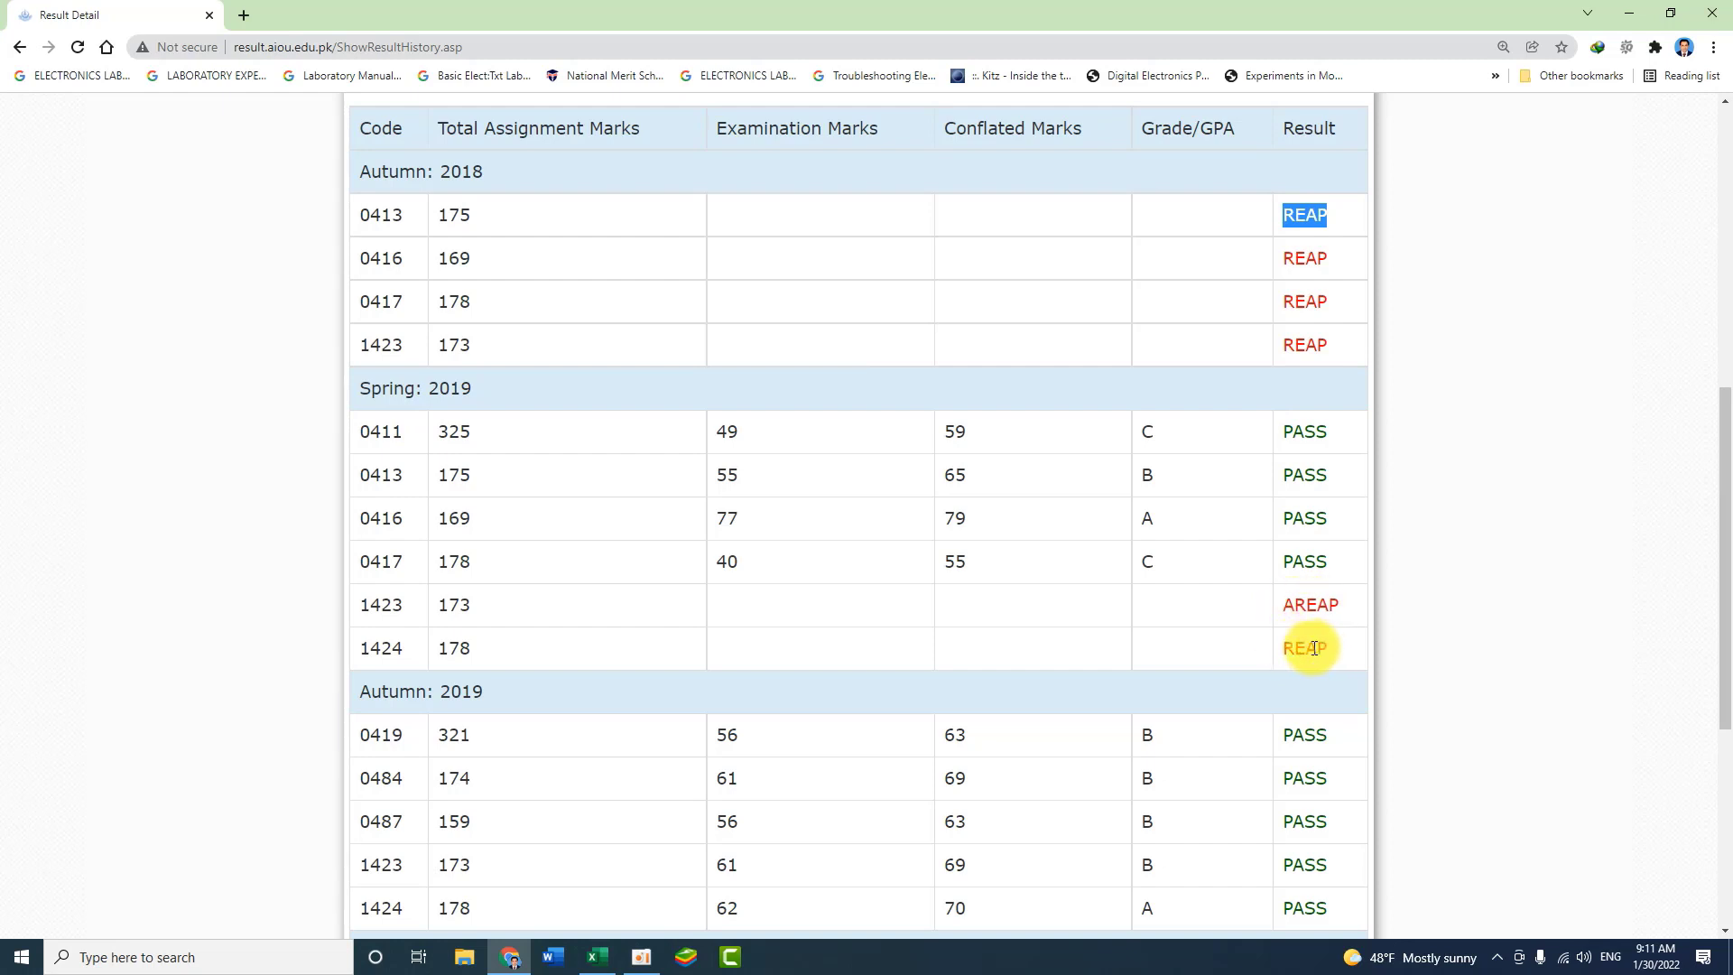
Examine the assignment marks, empty examination marks and result status of course 1423 in Spring 2019.
{"action": "double_click", "coordinate": [456, 605]}
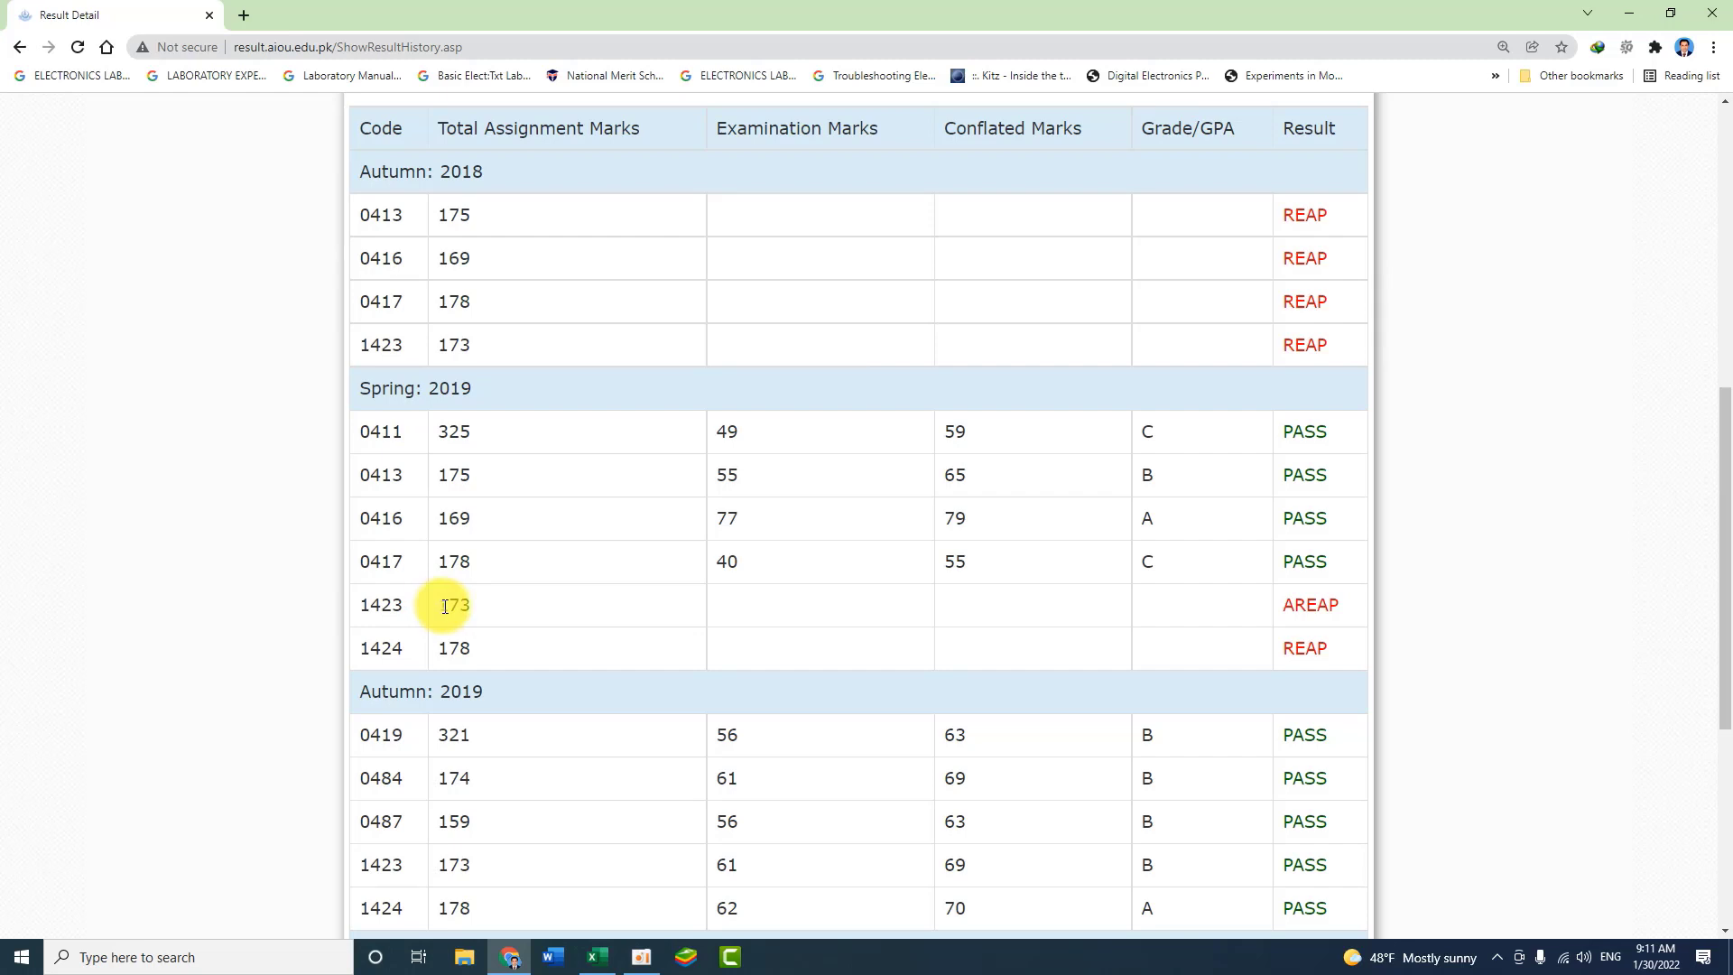
{"action": "left_click", "coordinate": [846, 610]}
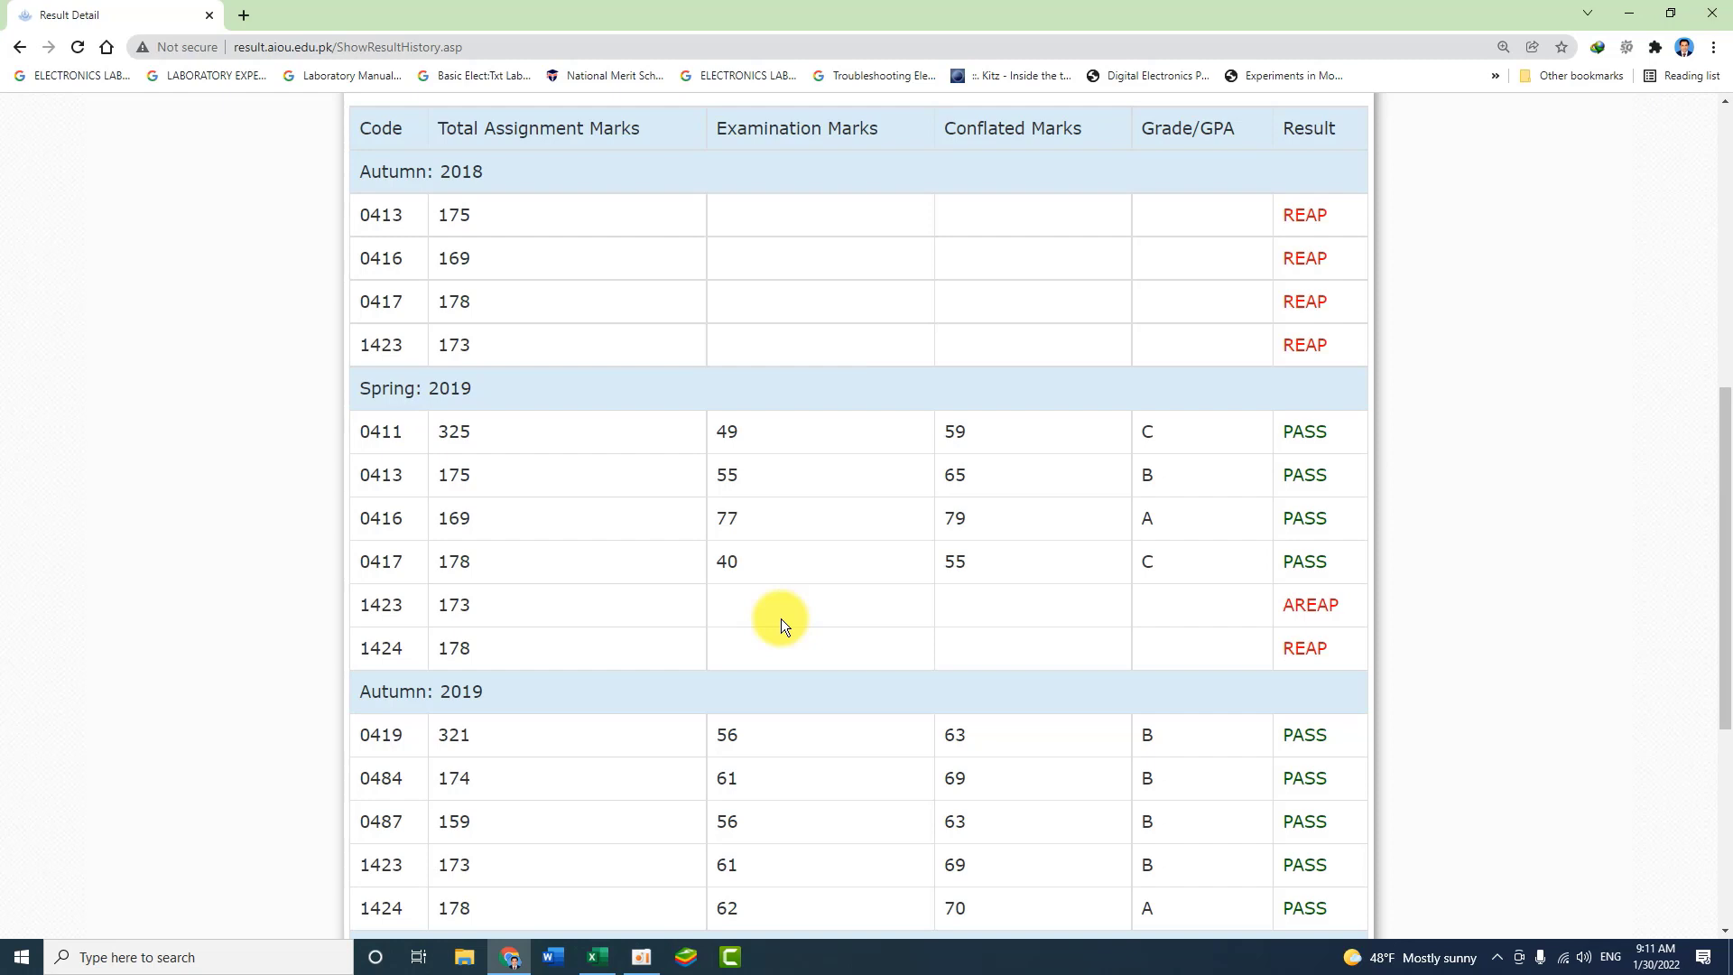
{"action": "left_click_drag", "start_coordinate": [1280, 605], "coordinate": [1332, 608]}
Capture a screen snip of the Spring 2019 to Spring 2020 results and paste it into Sheet1 of Book1 in Excel.
{"action": "scroll", "coordinate": [646, 626], "scroll_direction": "down", "scroll_amount": 4}
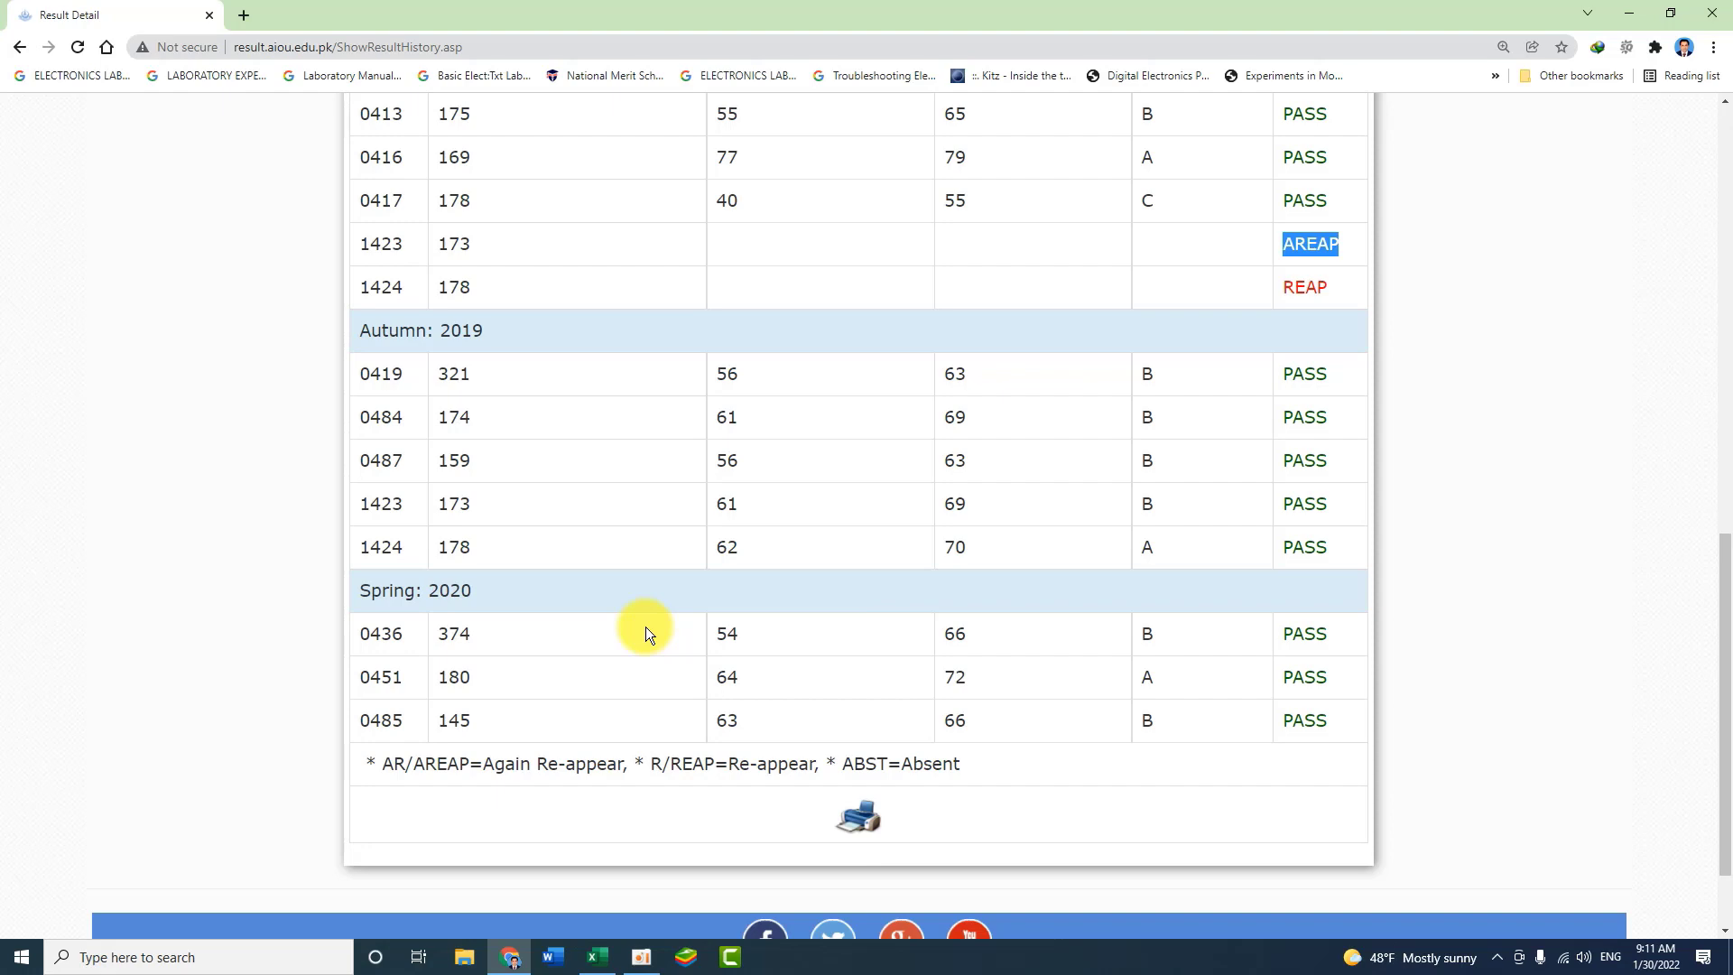
{"action": "scroll", "coordinate": [1558, 516], "scroll_direction": "up", "scroll_amount": 1}
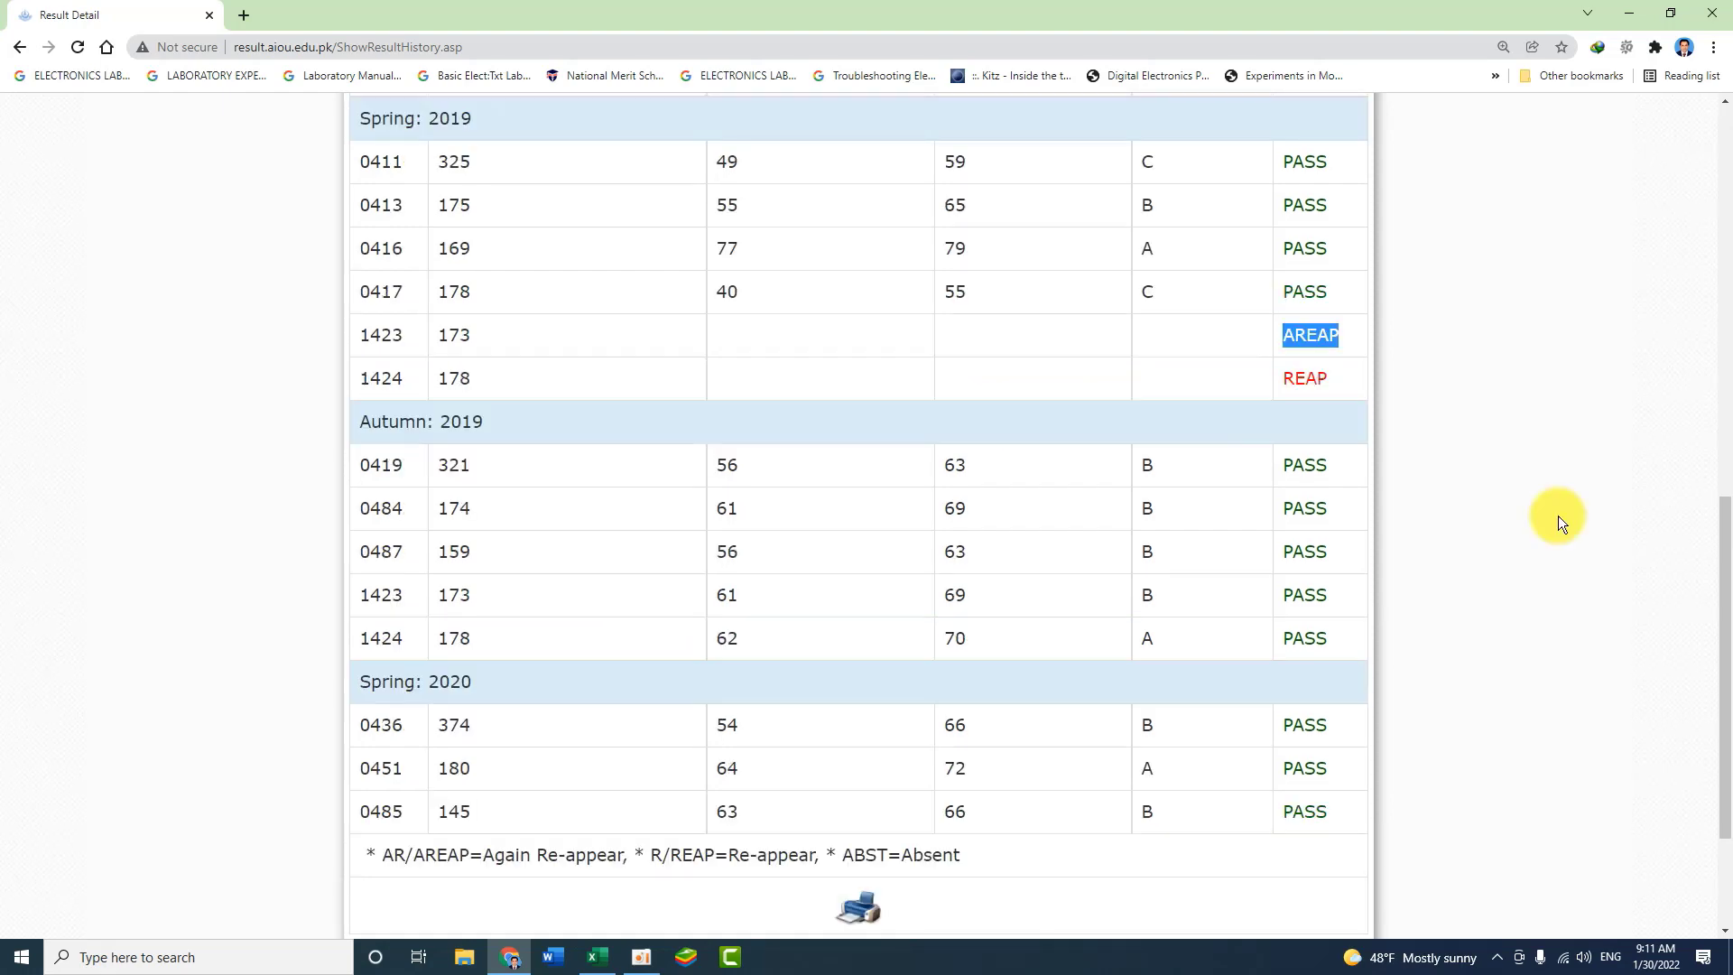
{"action": "key", "text": "super+shift+s"}
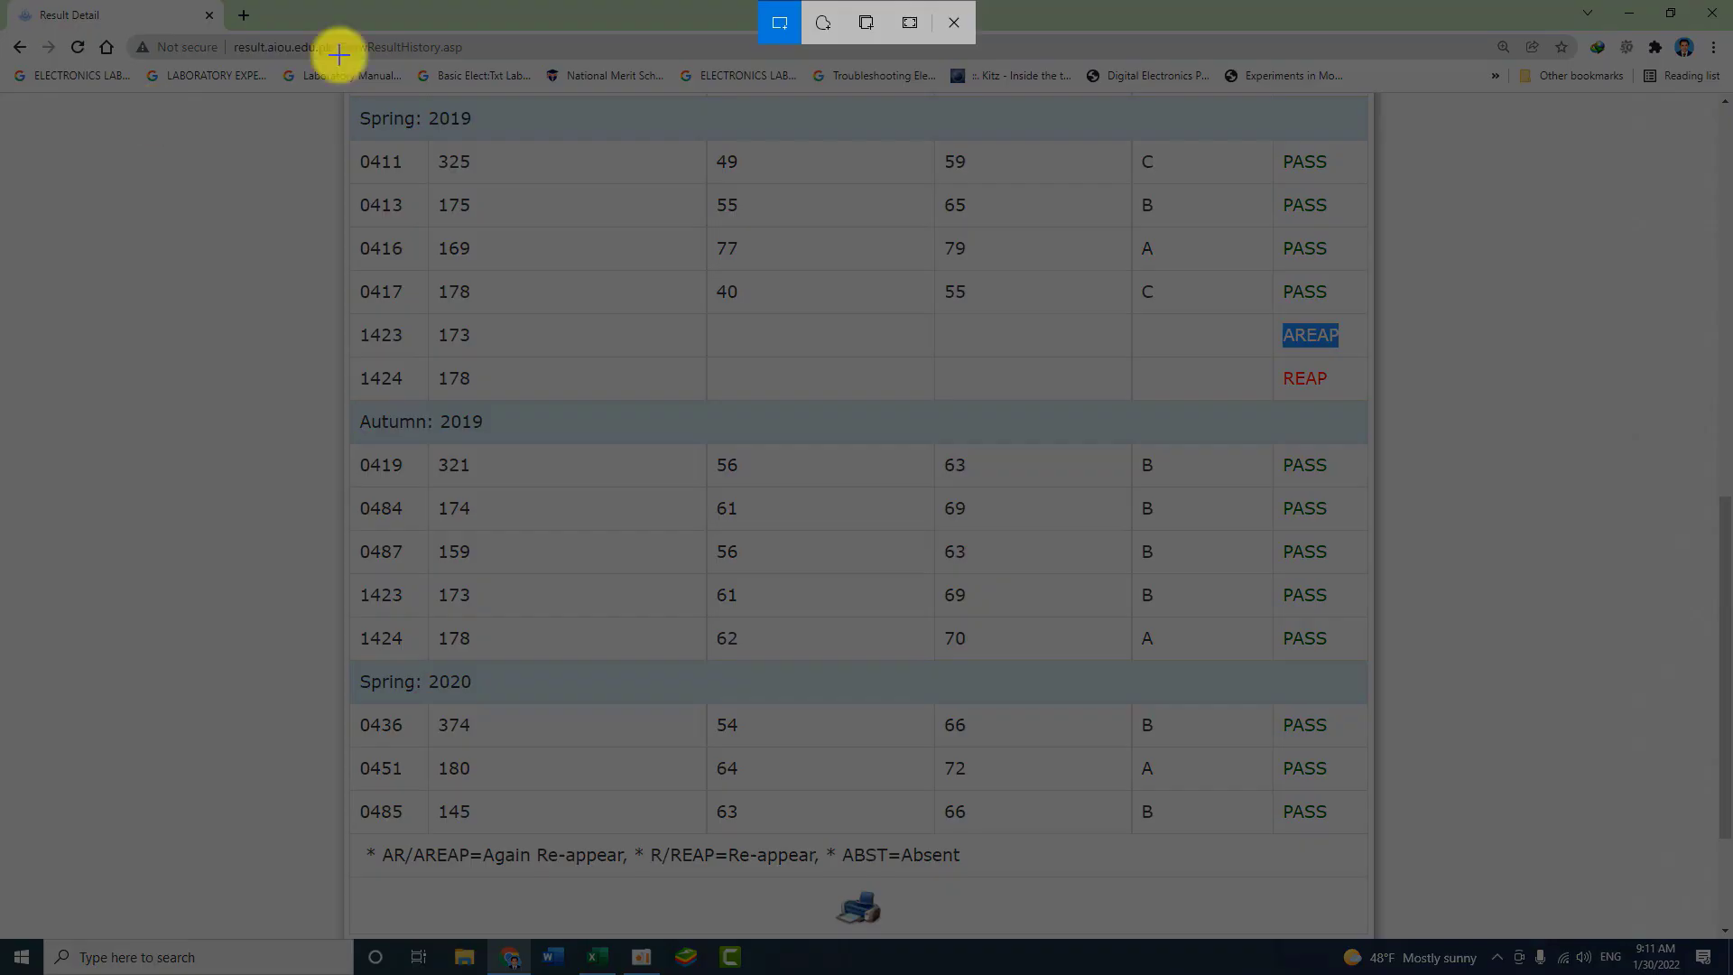
{"action": "left_click_drag", "start_coordinate": [329, 106], "coordinate": [1360, 874]}
{"action": "left_click", "coordinate": [597, 957]}
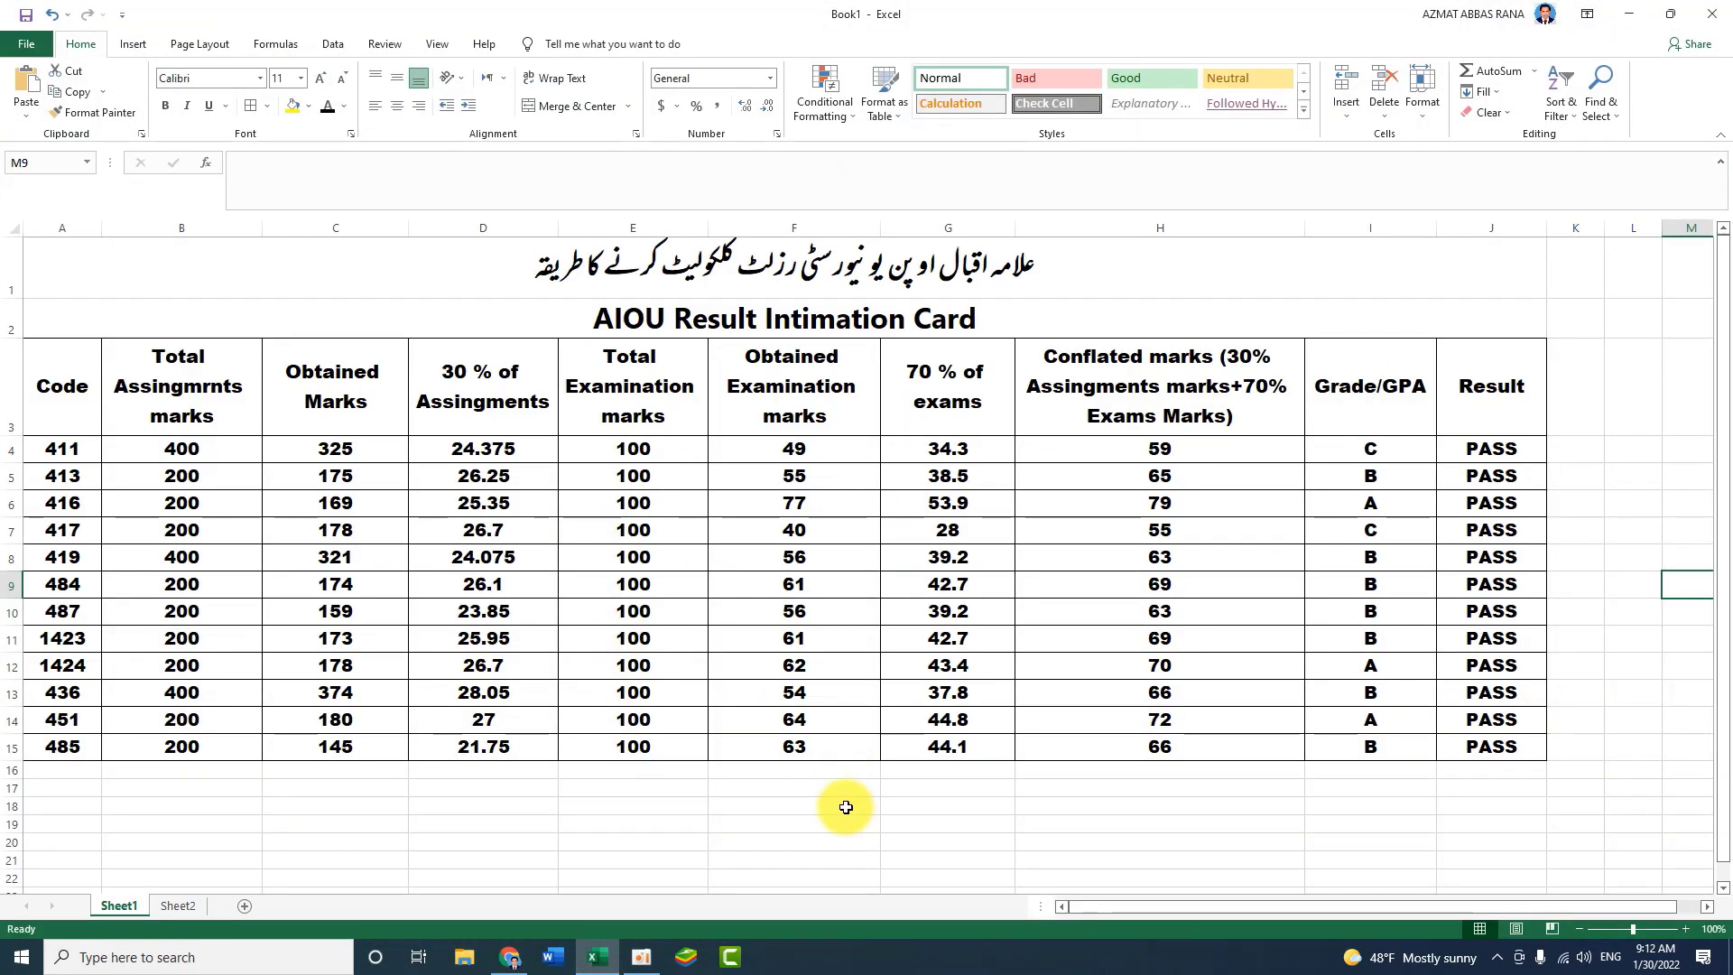
{"action": "key", "text": "ctrl+v"}
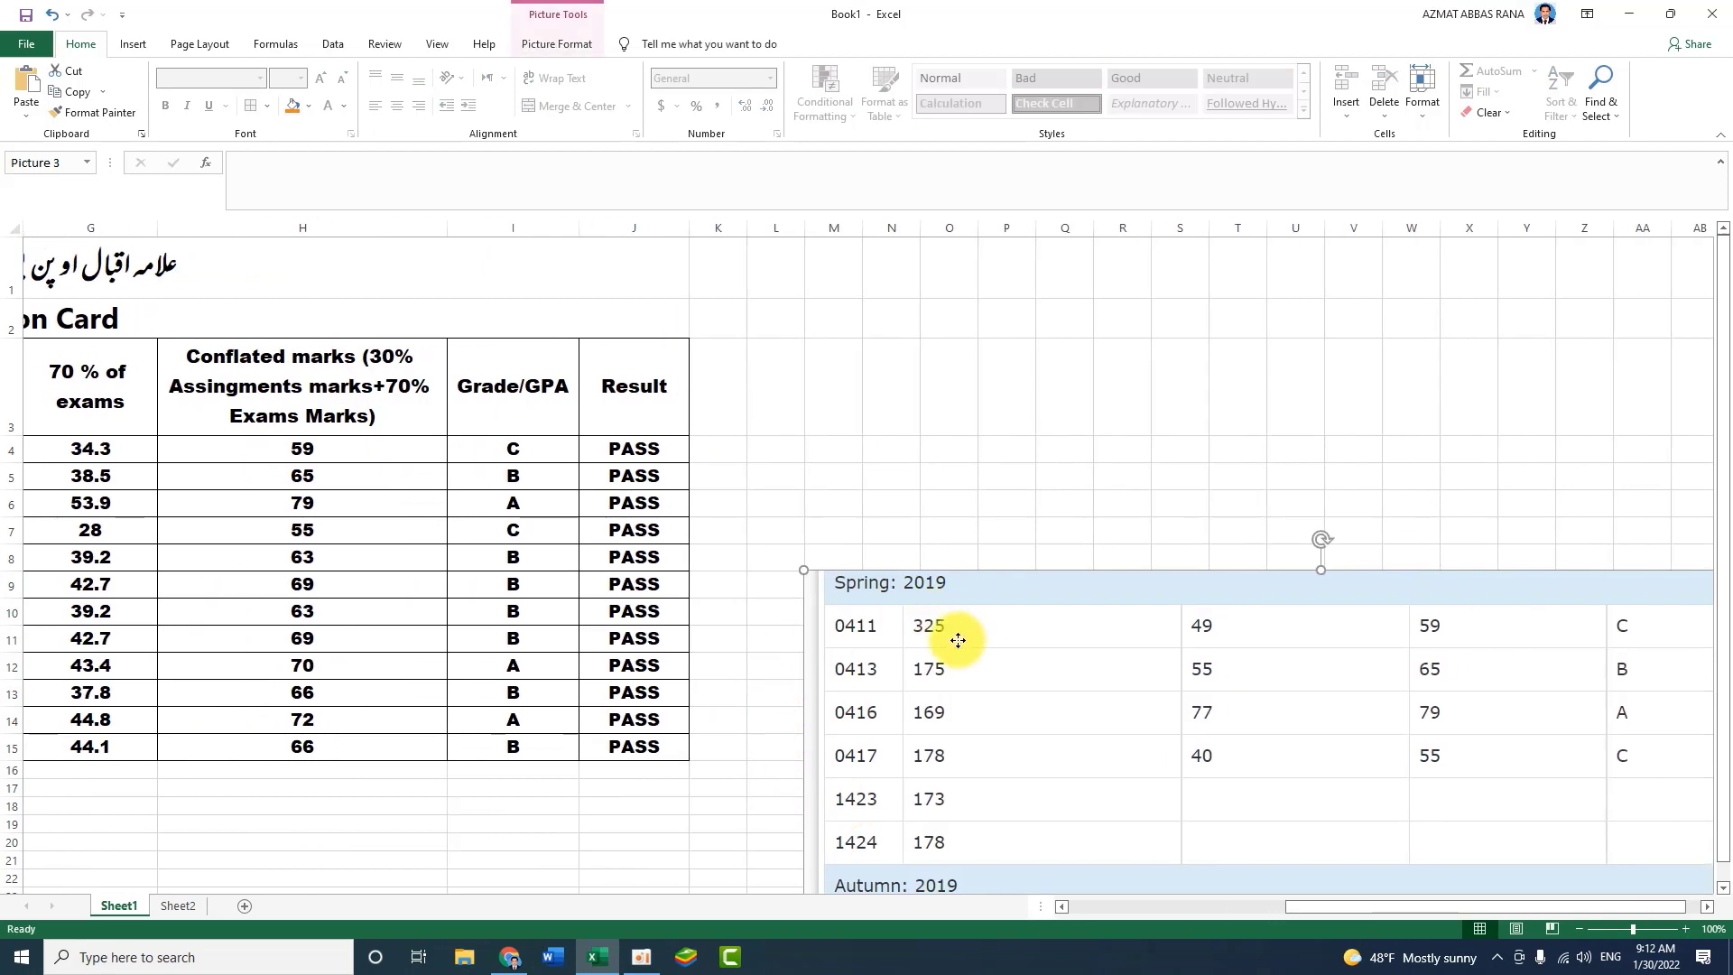
Move the pasted result picture over the lower part of the table, leaving the headers and first three course rows uncovered.
{"action": "left_click_drag", "start_coordinate": [959, 640], "coordinate": [341, 432]}
{"action": "left_click_drag", "start_coordinate": [1314, 914], "coordinate": [1030, 891]}
{"action": "left_click_drag", "start_coordinate": [1262, 664], "coordinate": [718, 646]}
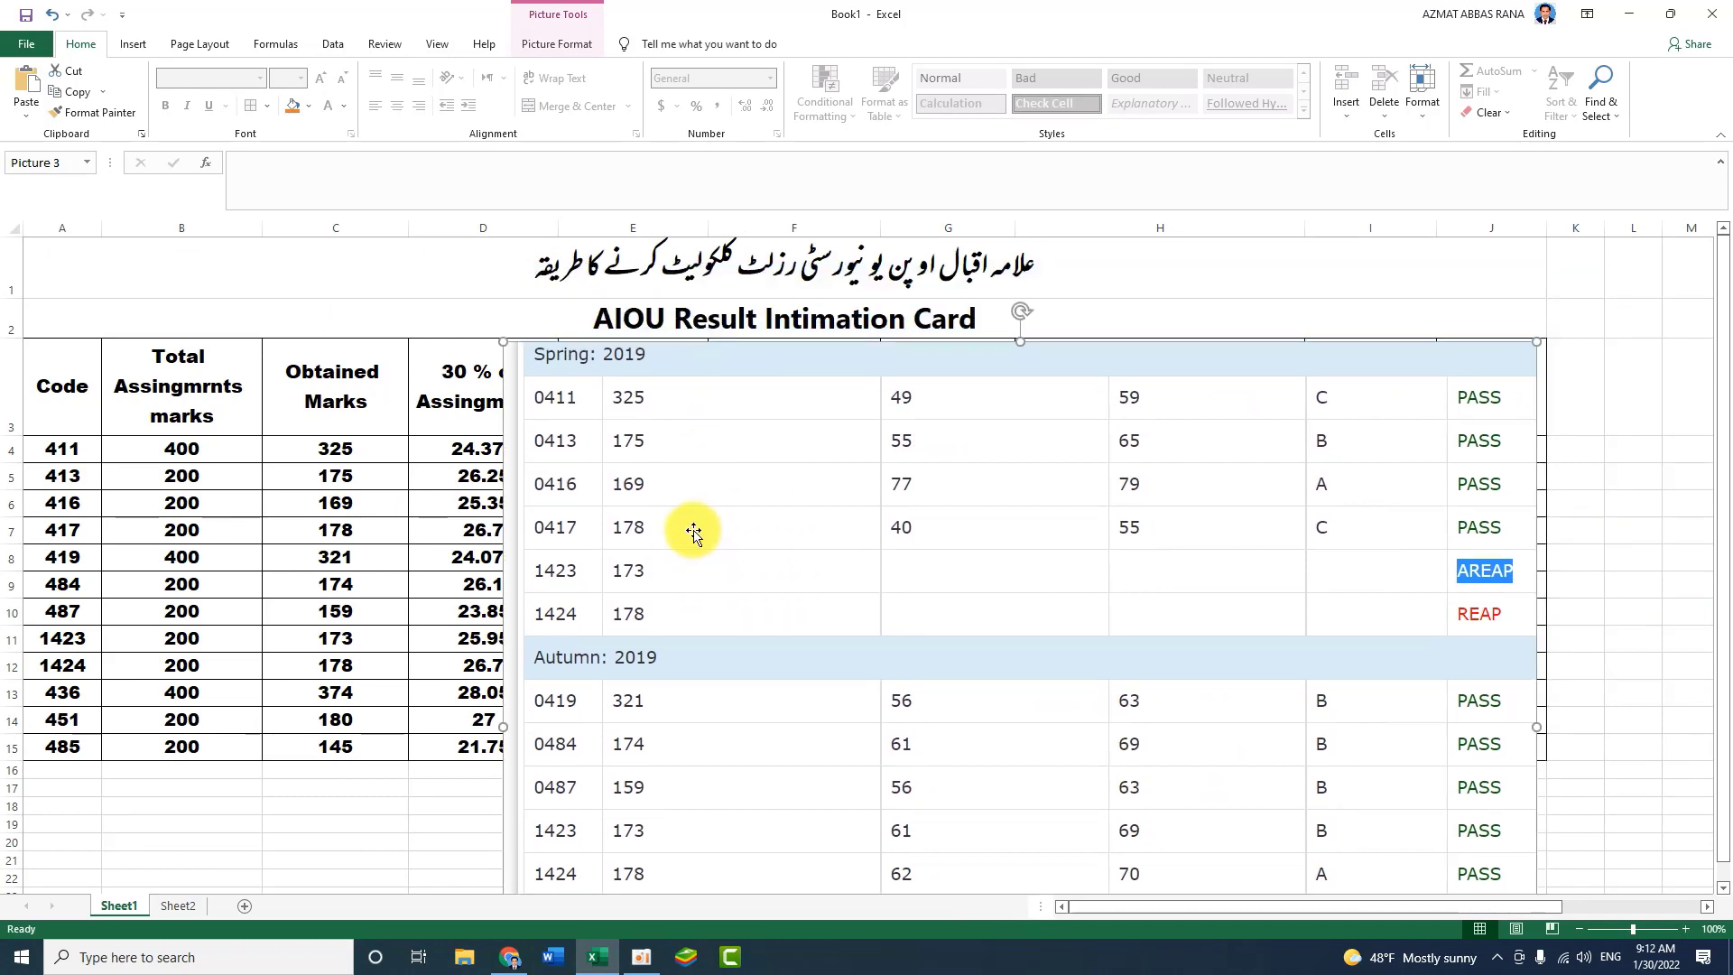
{"action": "left_click_drag", "start_coordinate": [694, 532], "coordinate": [580, 514]}
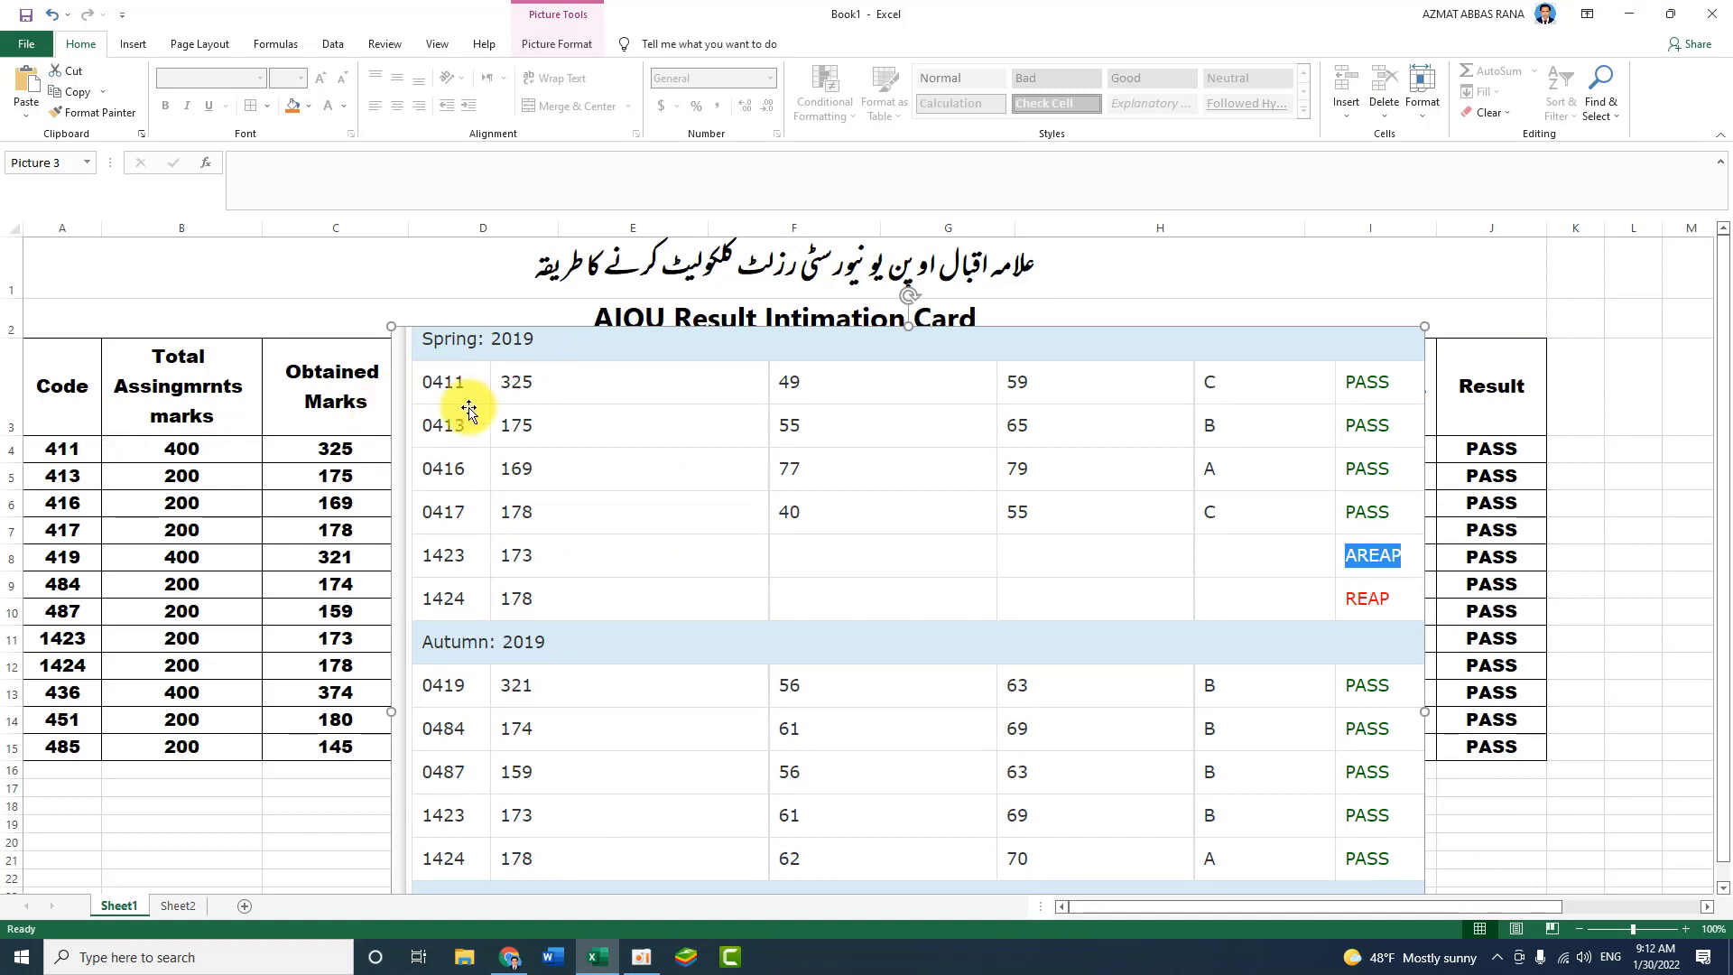
{"action": "left_click_drag", "start_coordinate": [658, 464], "coordinate": [341, 508]}
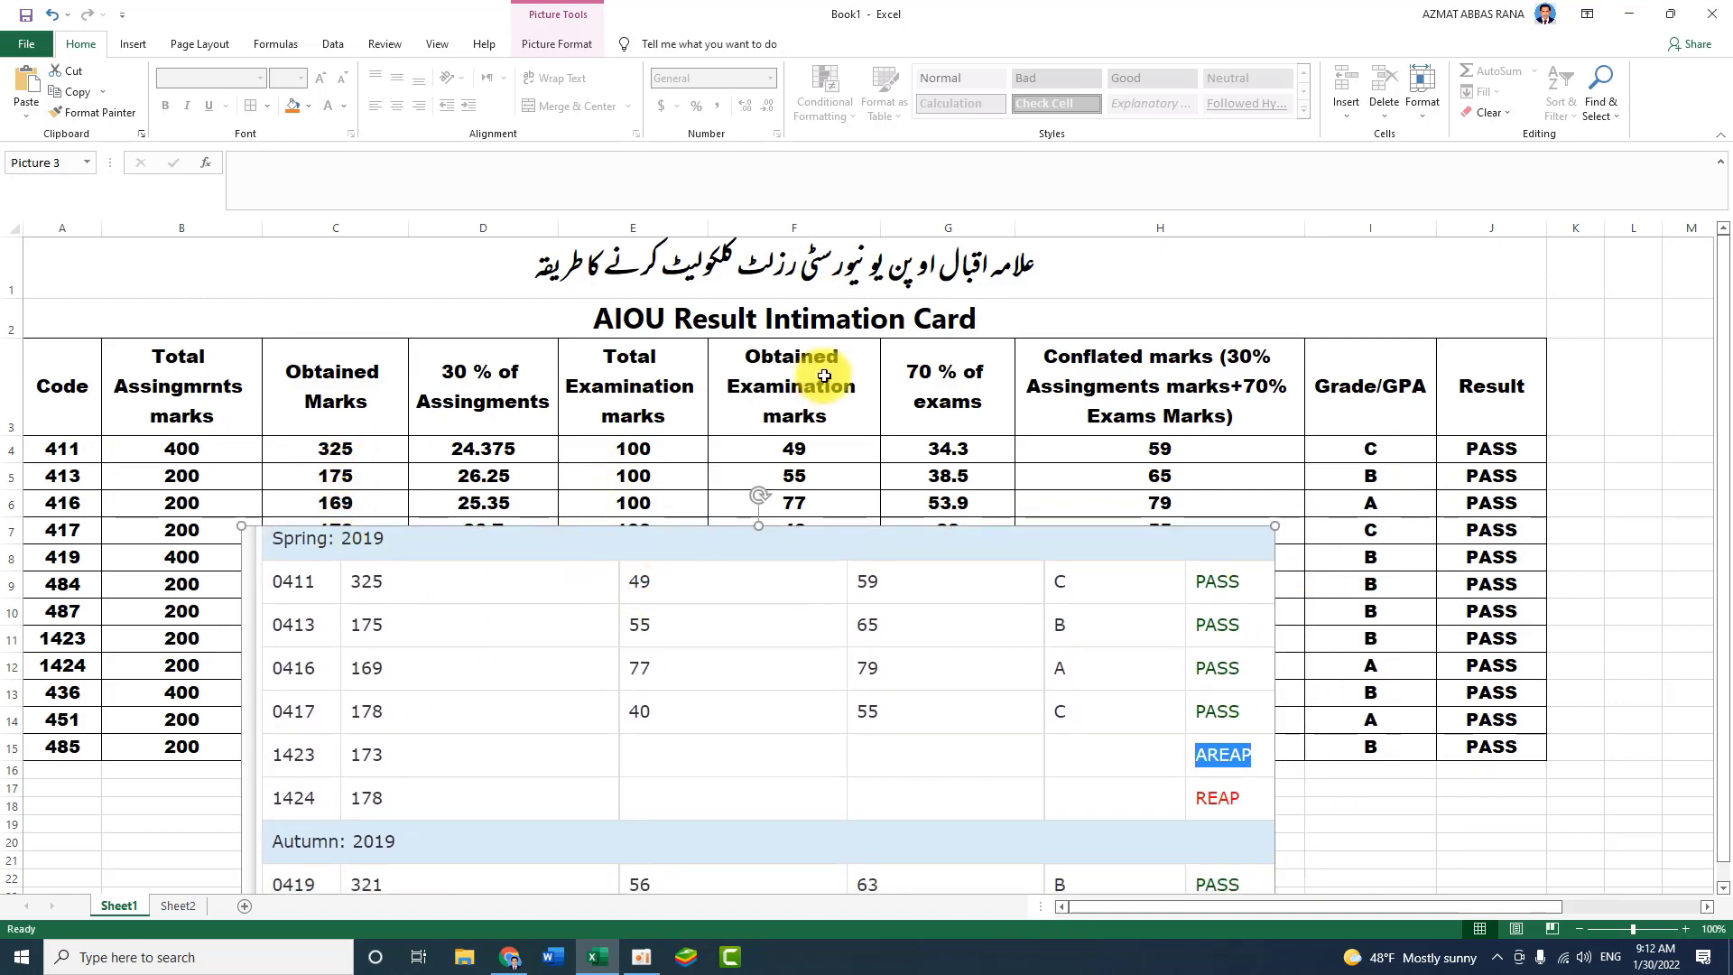
Compare the marks of courses 411 and 413 in the table with those in the pasted result picture.
{"action": "left_click", "coordinate": [818, 452]}
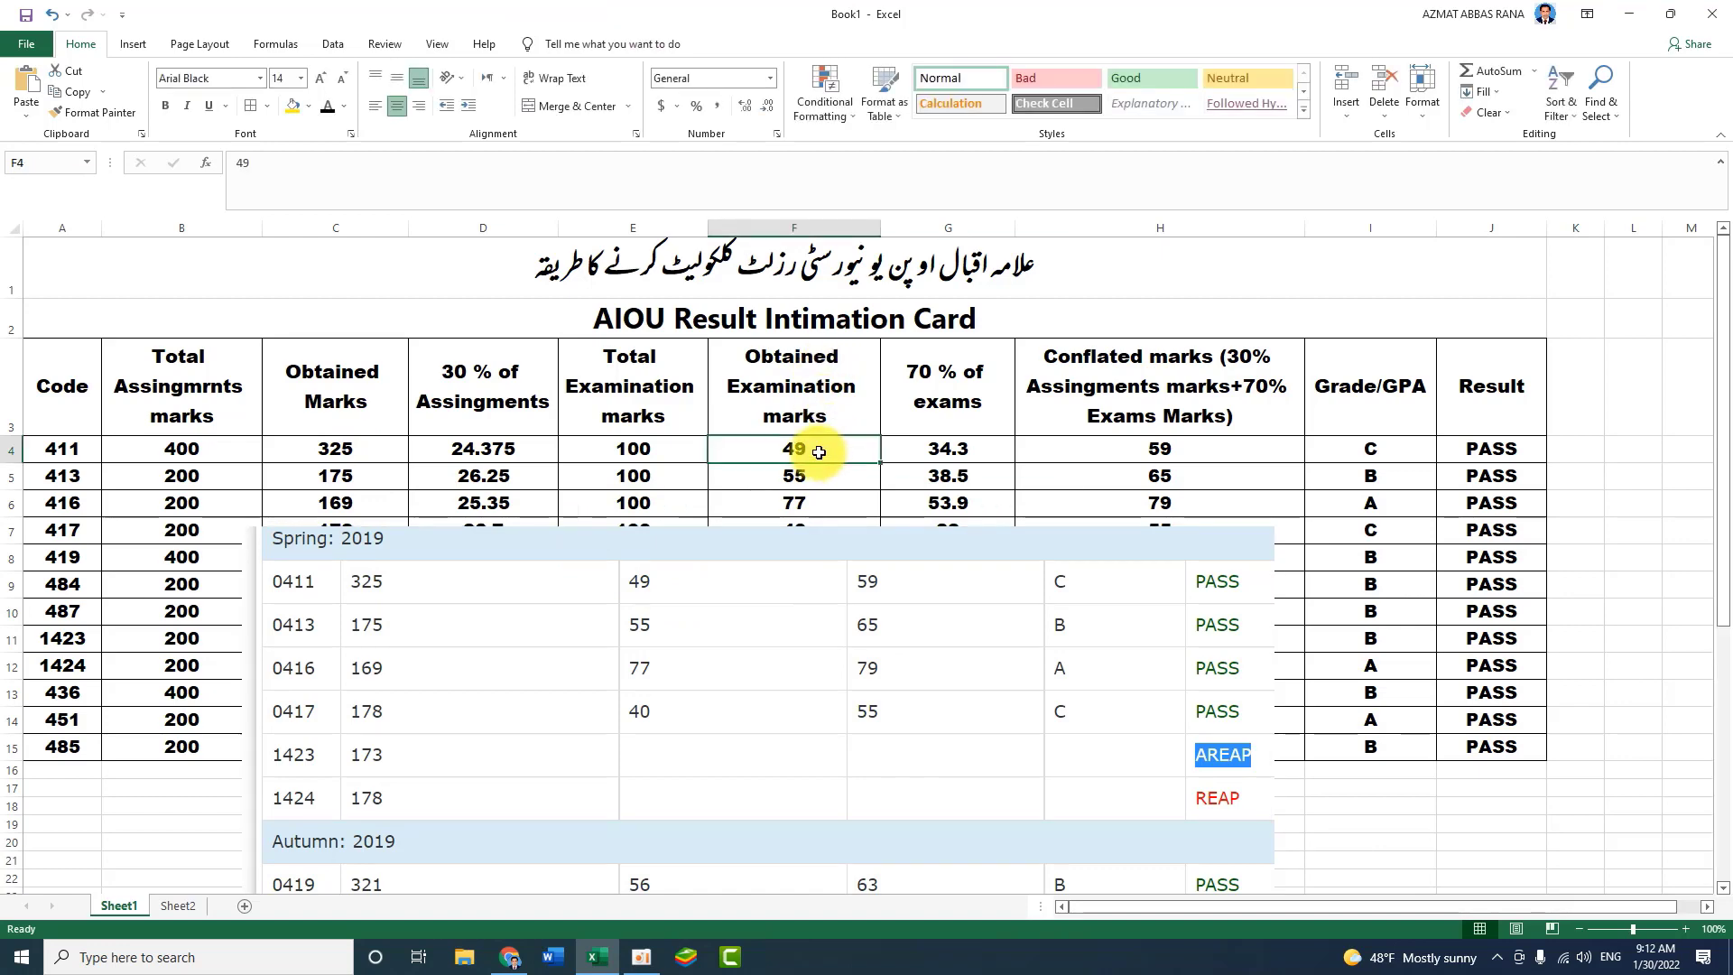
{"action": "left_click", "coordinate": [1194, 451]}
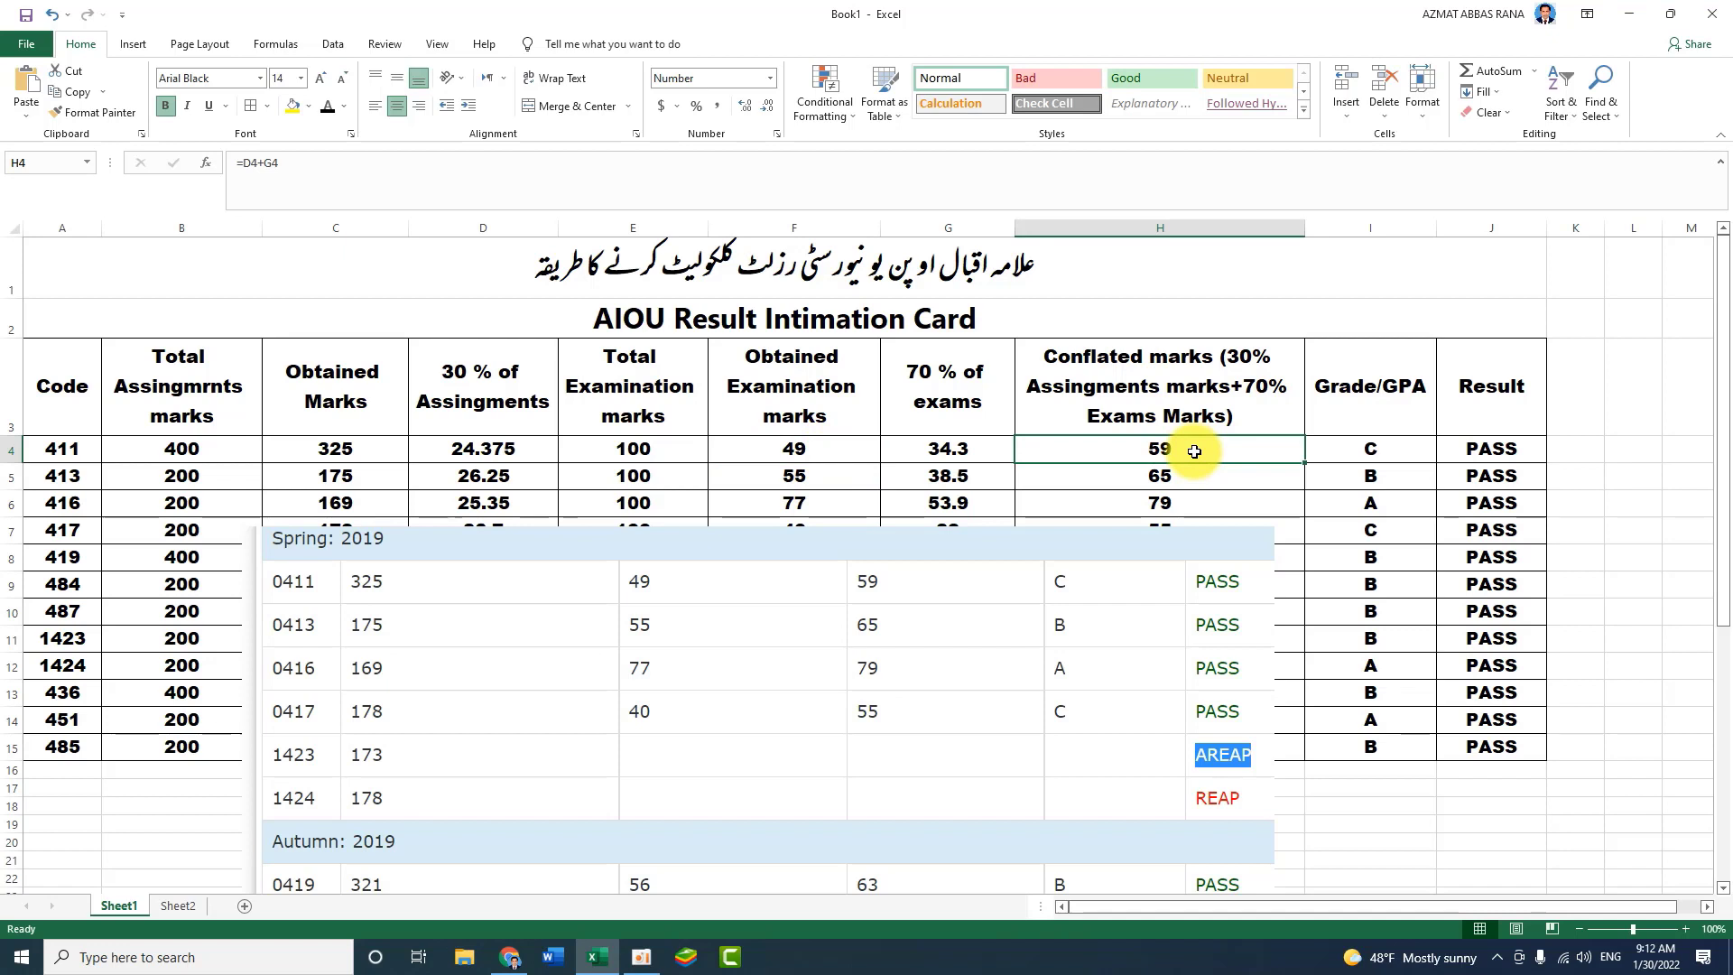
{"action": "left_click_drag", "start_coordinate": [447, 620], "coordinate": [436, 652]}
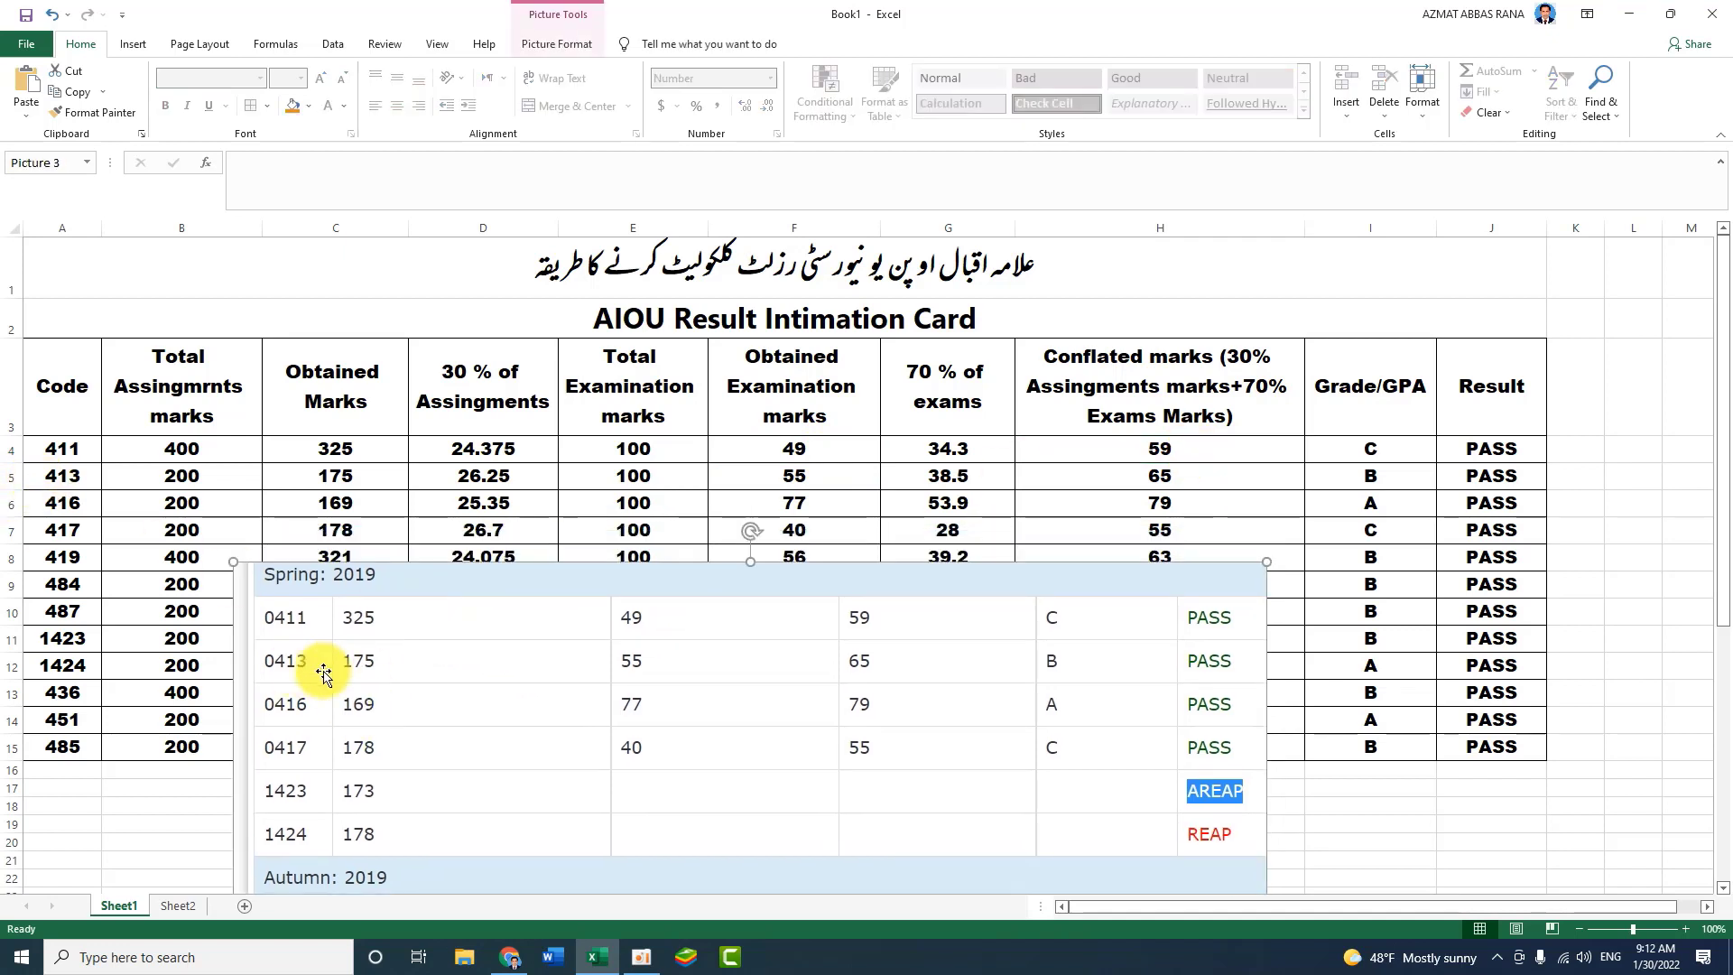
{"action": "left_click", "coordinate": [348, 476]}
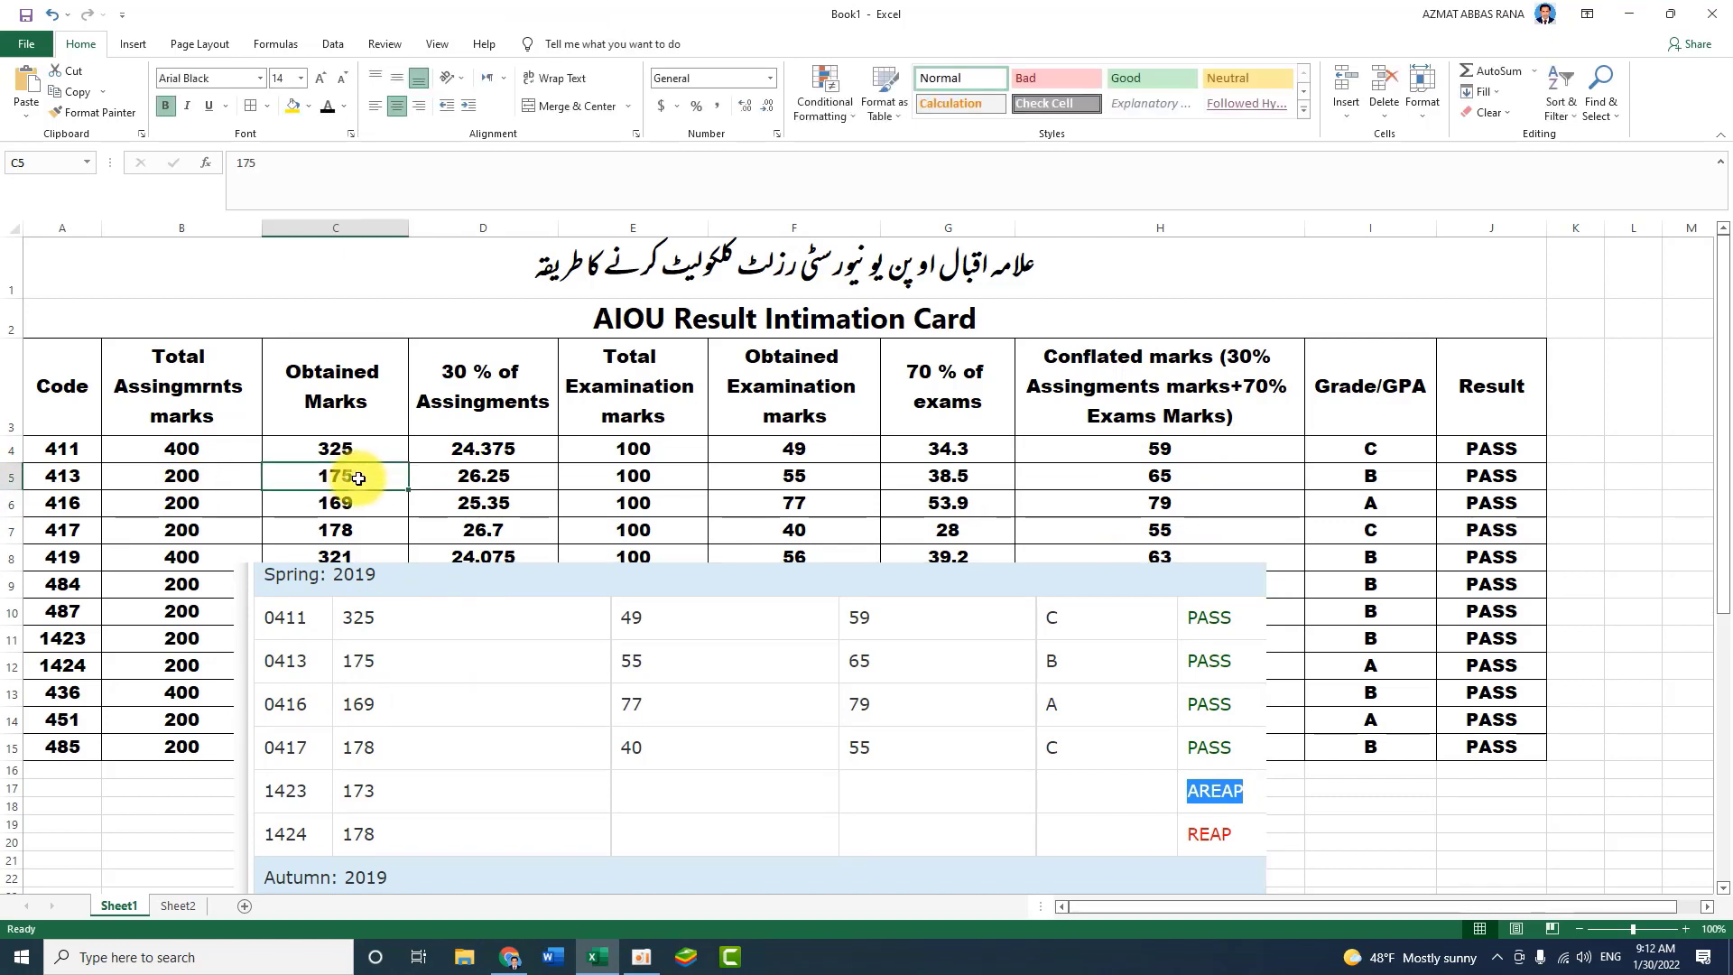
{"action": "left_click", "coordinate": [227, 481]}
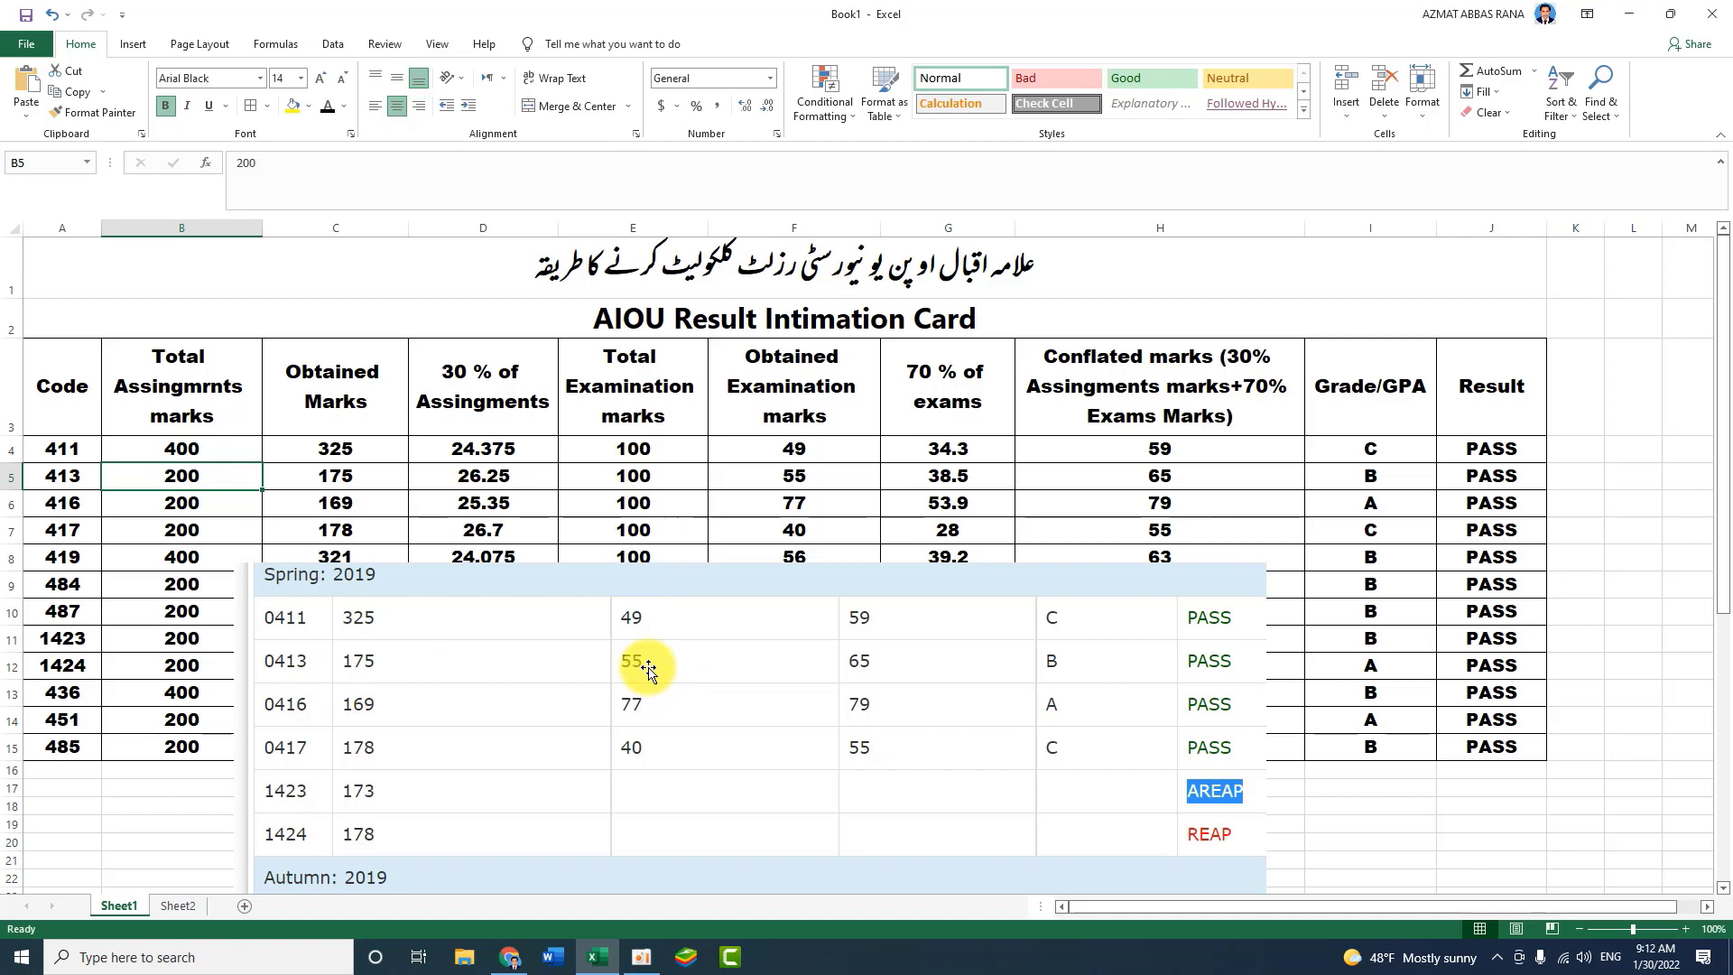
{"action": "left_click", "coordinate": [824, 480]}
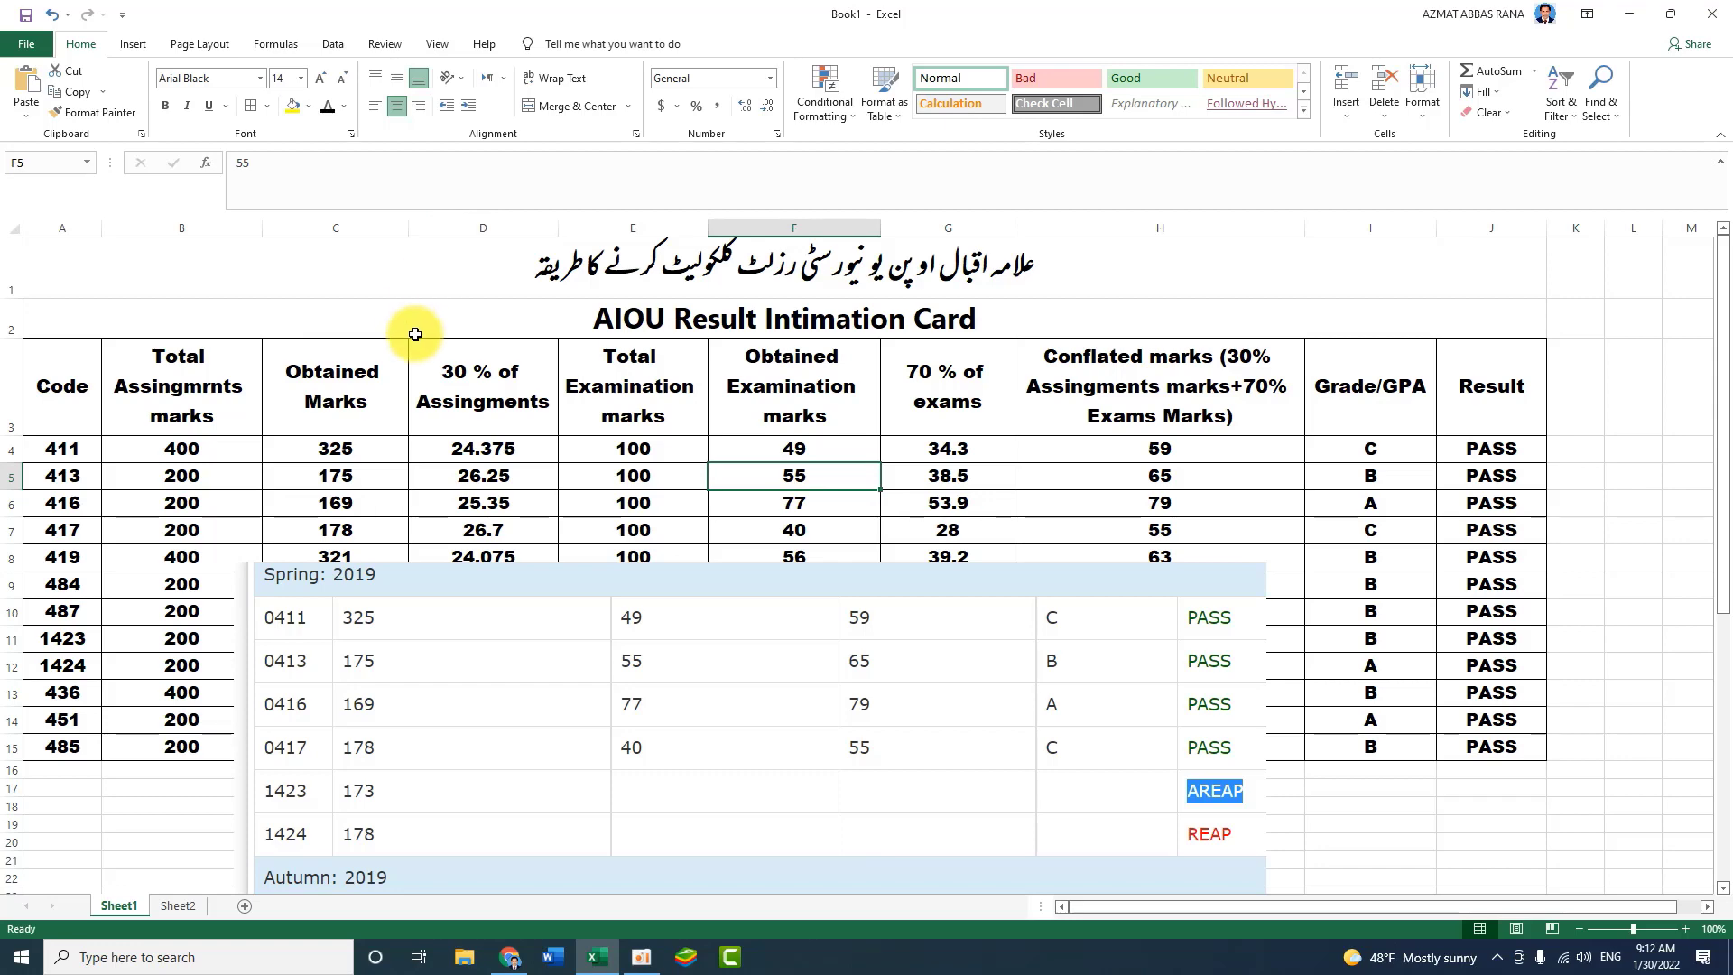
Hide the columns for 30 % of assignments, 70 % of exams and total examination marks.
{"action": "right_click", "coordinate": [485, 230]}
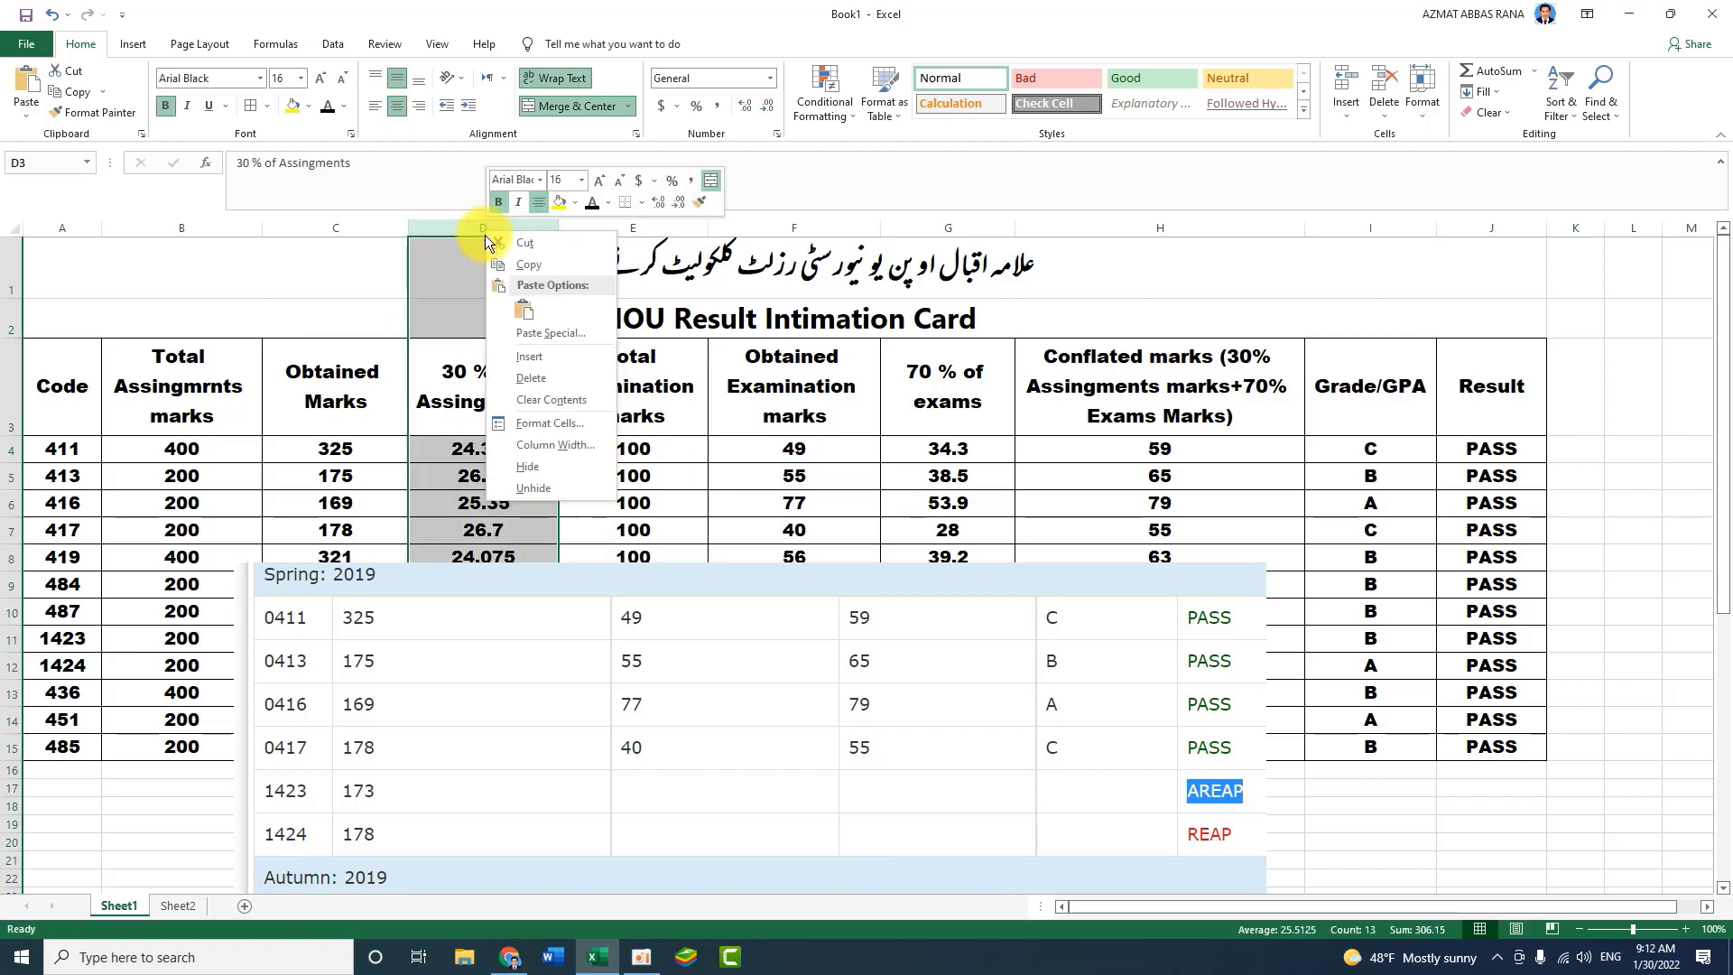
{"action": "left_click", "coordinate": [527, 467]}
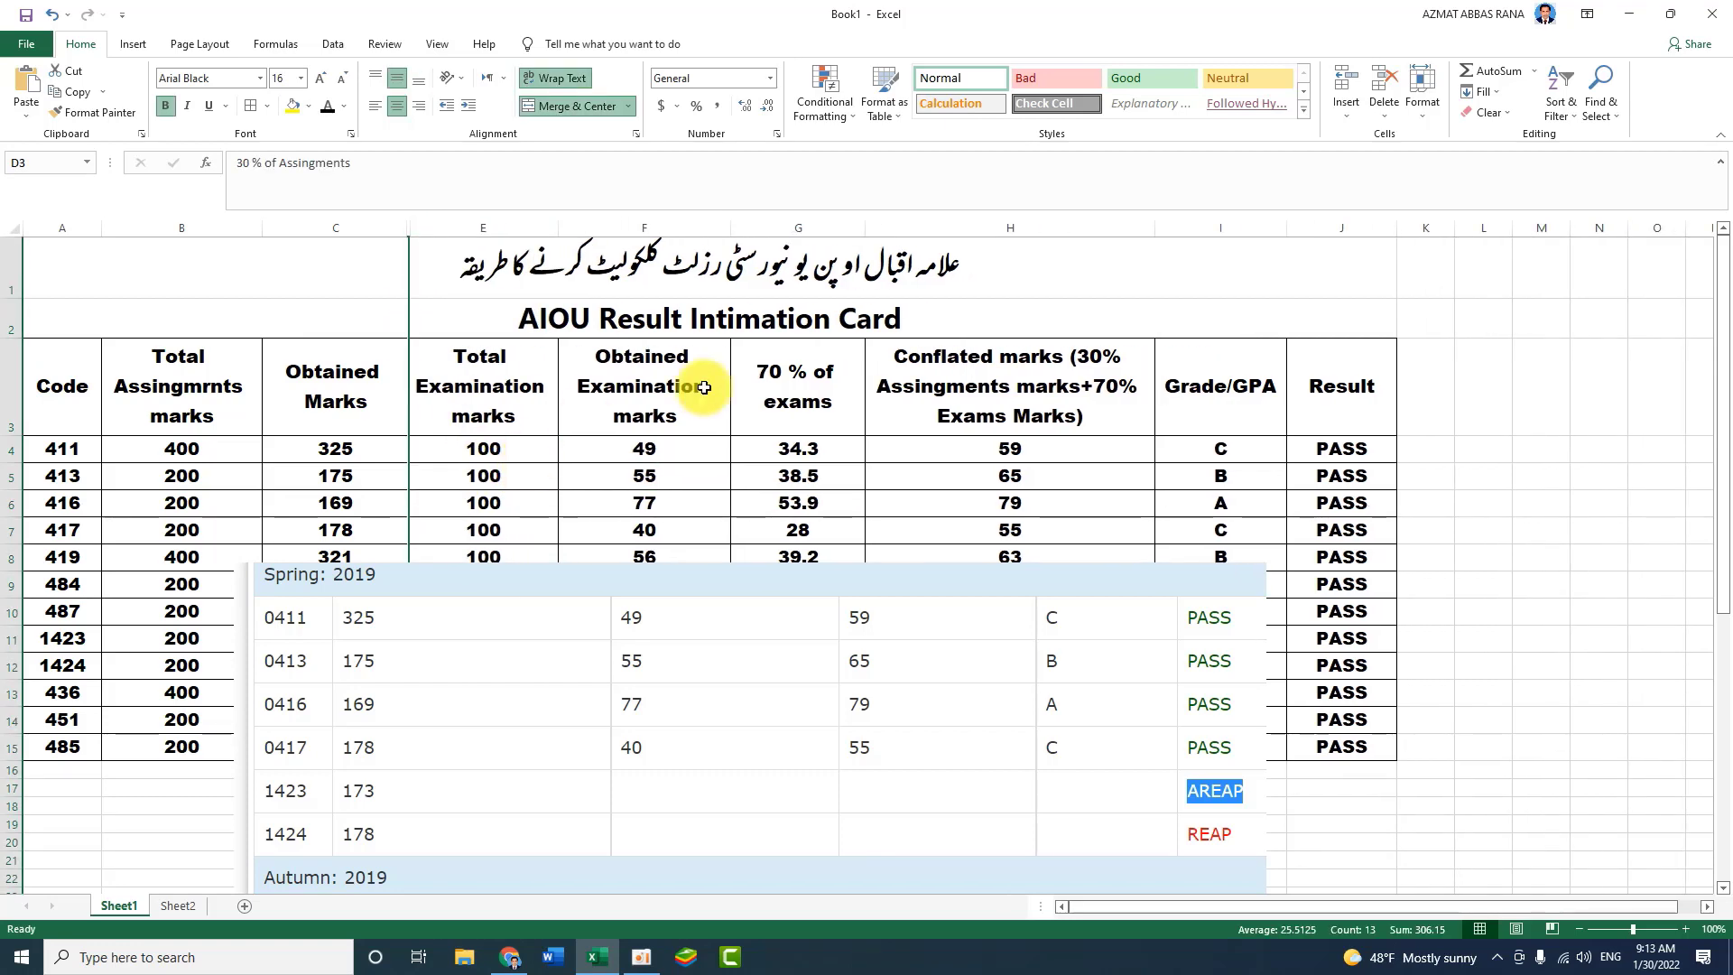
{"action": "right_click", "coordinate": [801, 230]}
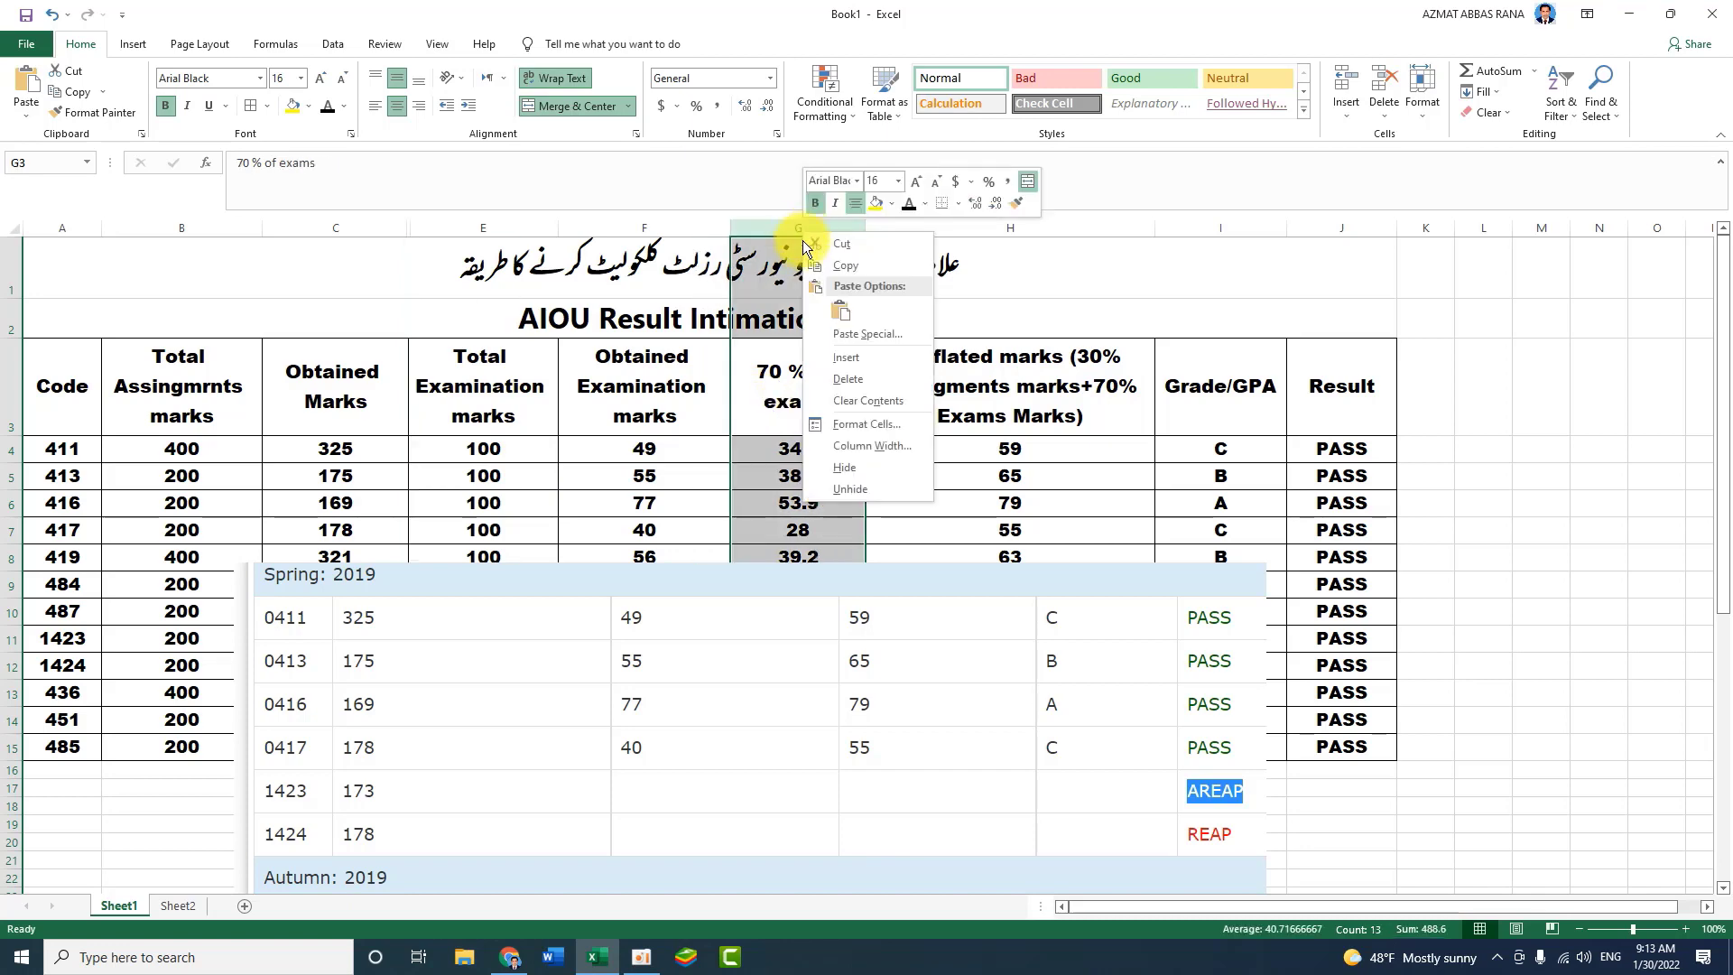
{"action": "left_click", "coordinate": [848, 467]}
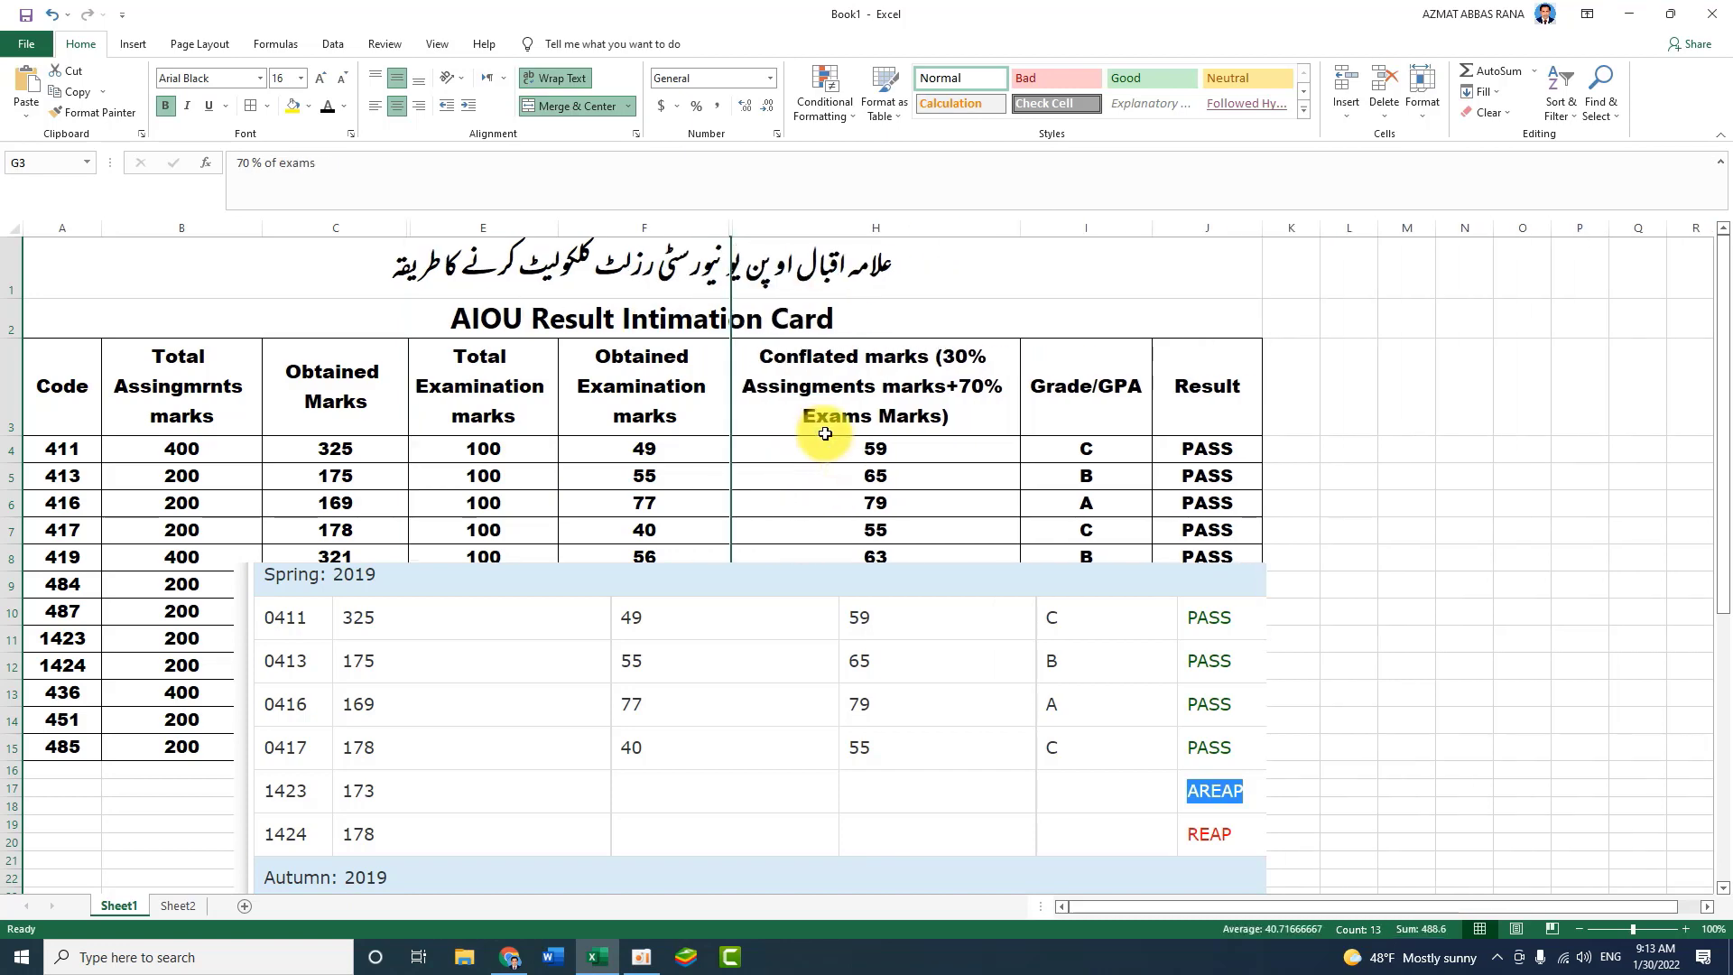
{"action": "right_click", "coordinate": [478, 228]}
{"action": "left_click", "coordinate": [533, 462]}
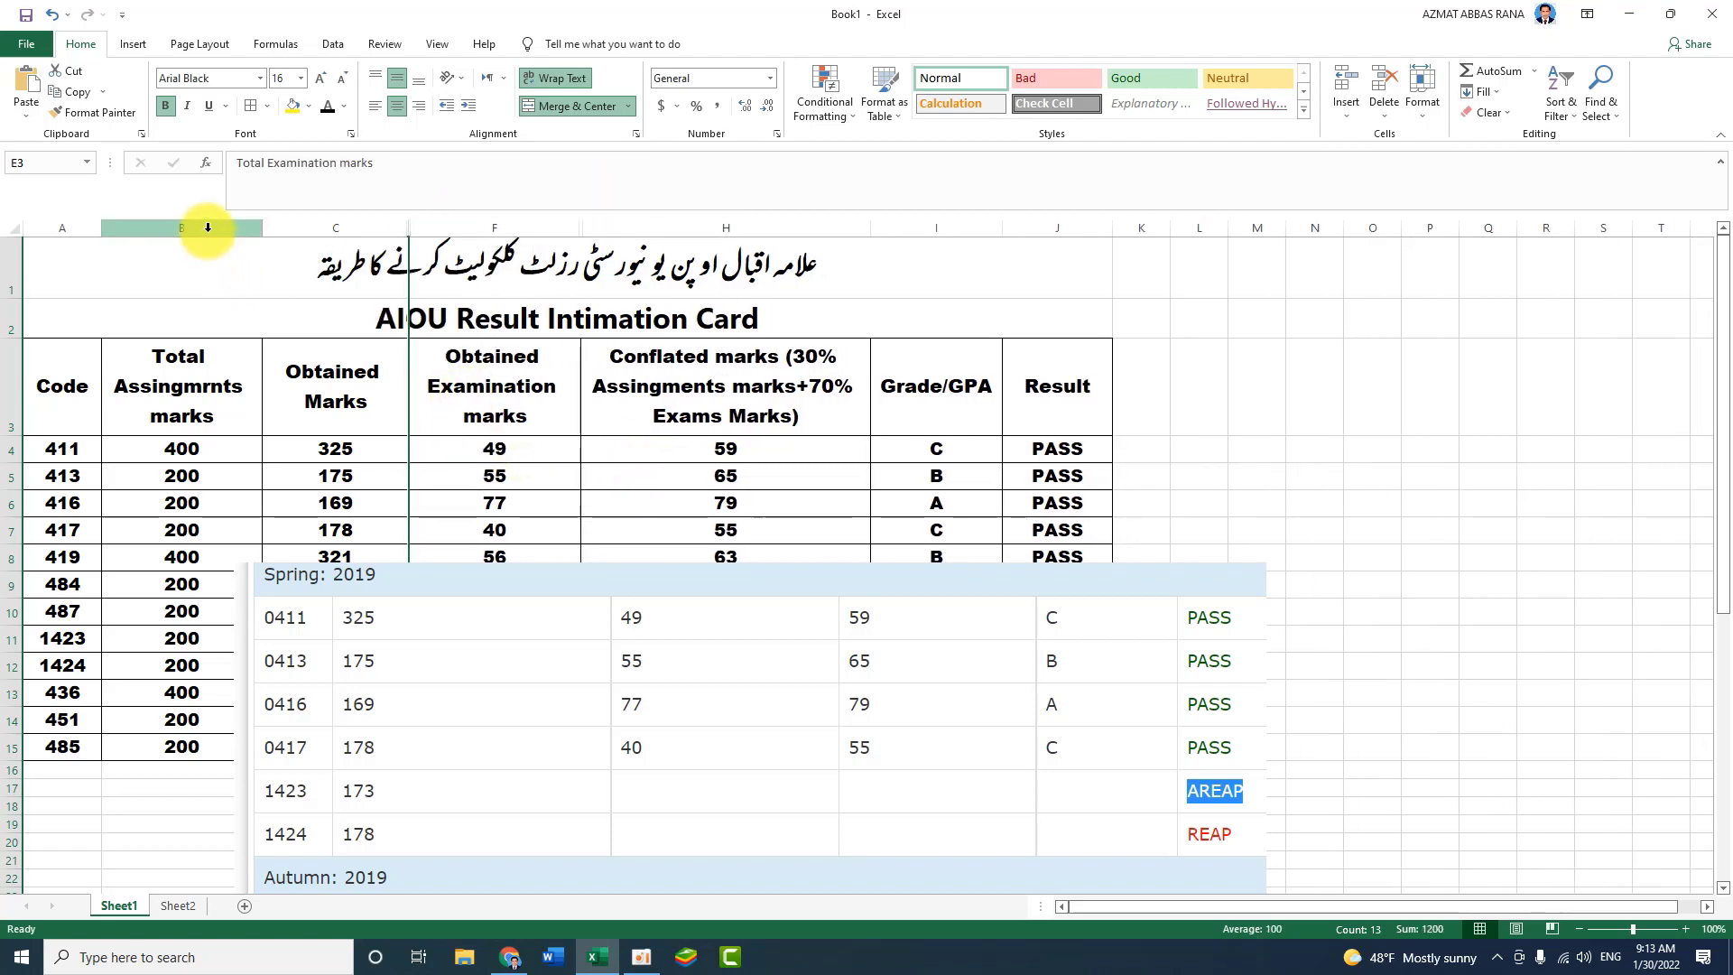
Shift the result picture away from the first table columns and hide the Grade/GPA and Result columns.
{"action": "left_click_drag", "start_coordinate": [496, 661], "coordinate": [793, 650]}
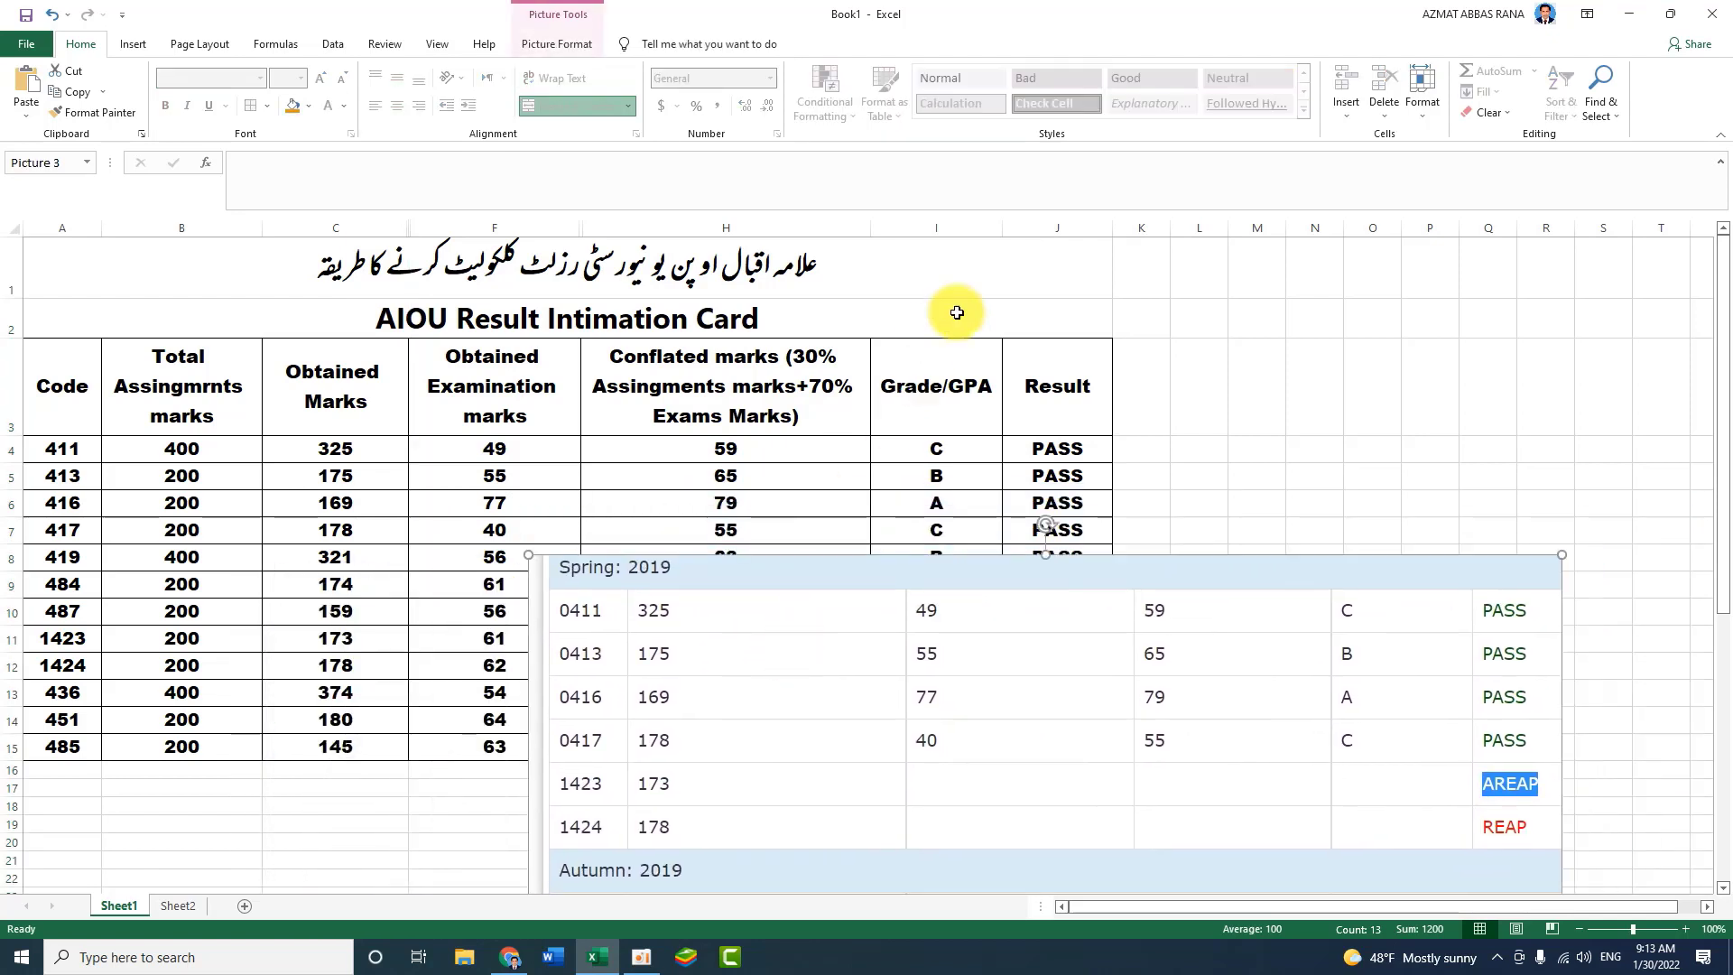
{"action": "left_click_drag", "start_coordinate": [935, 227], "coordinate": [1006, 227]}
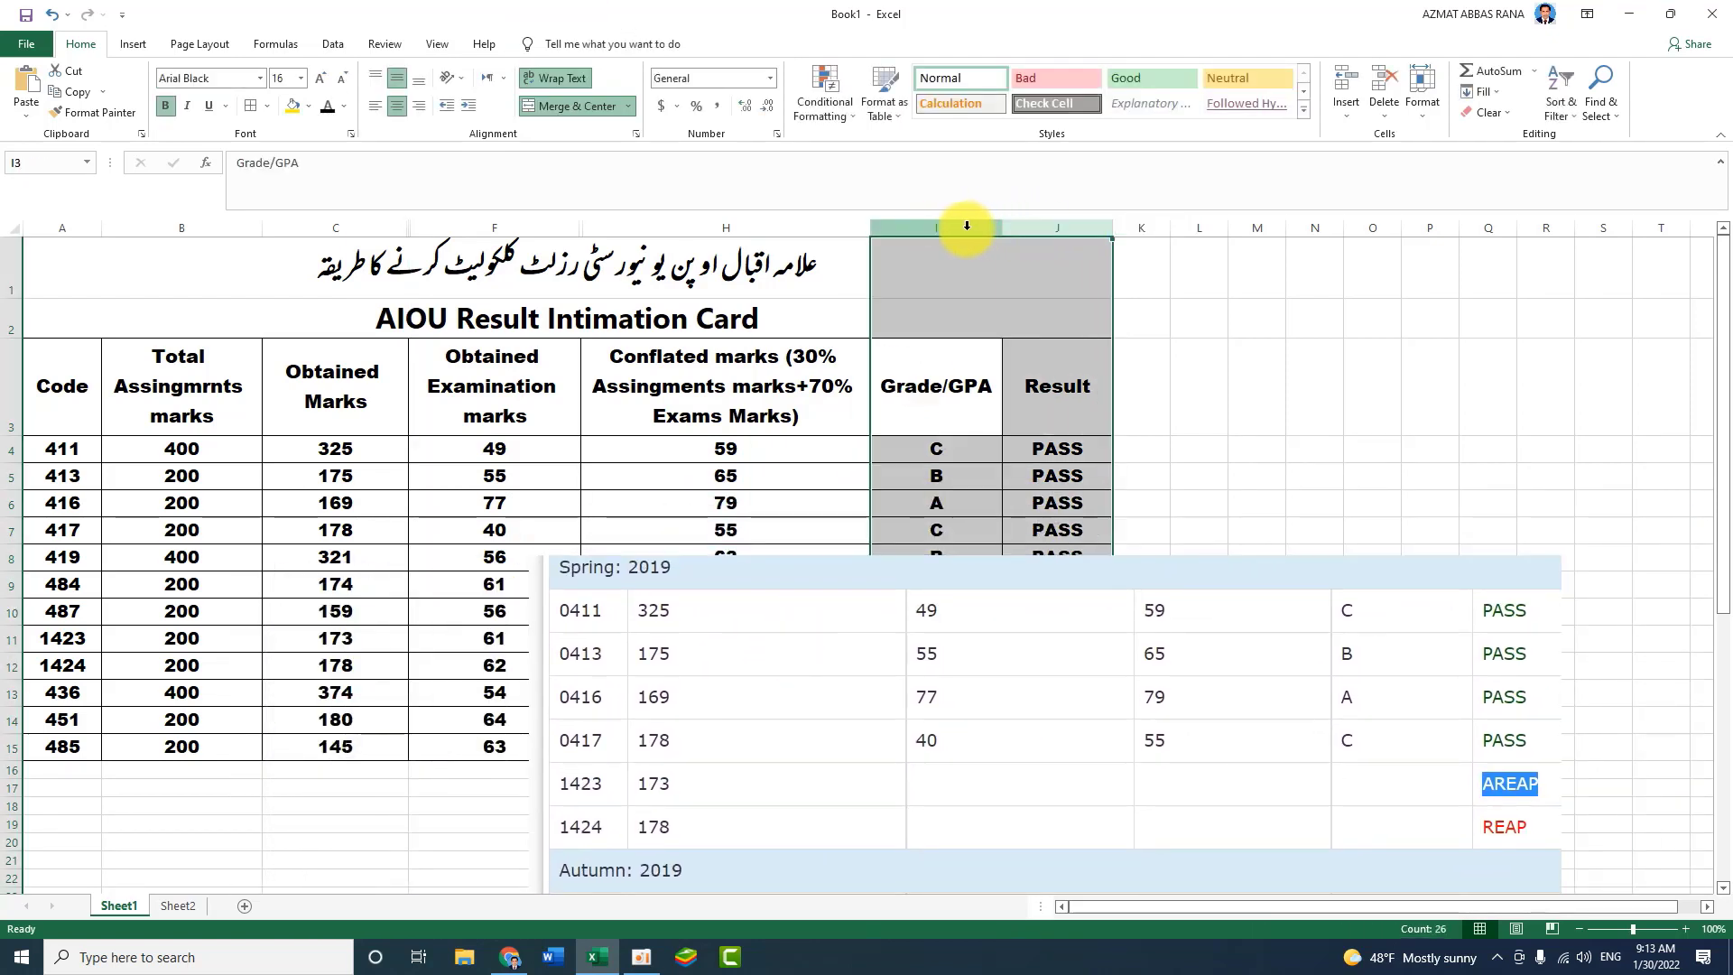
{"action": "right_click", "coordinate": [965, 229]}
{"action": "left_click", "coordinate": [1164, 278]}
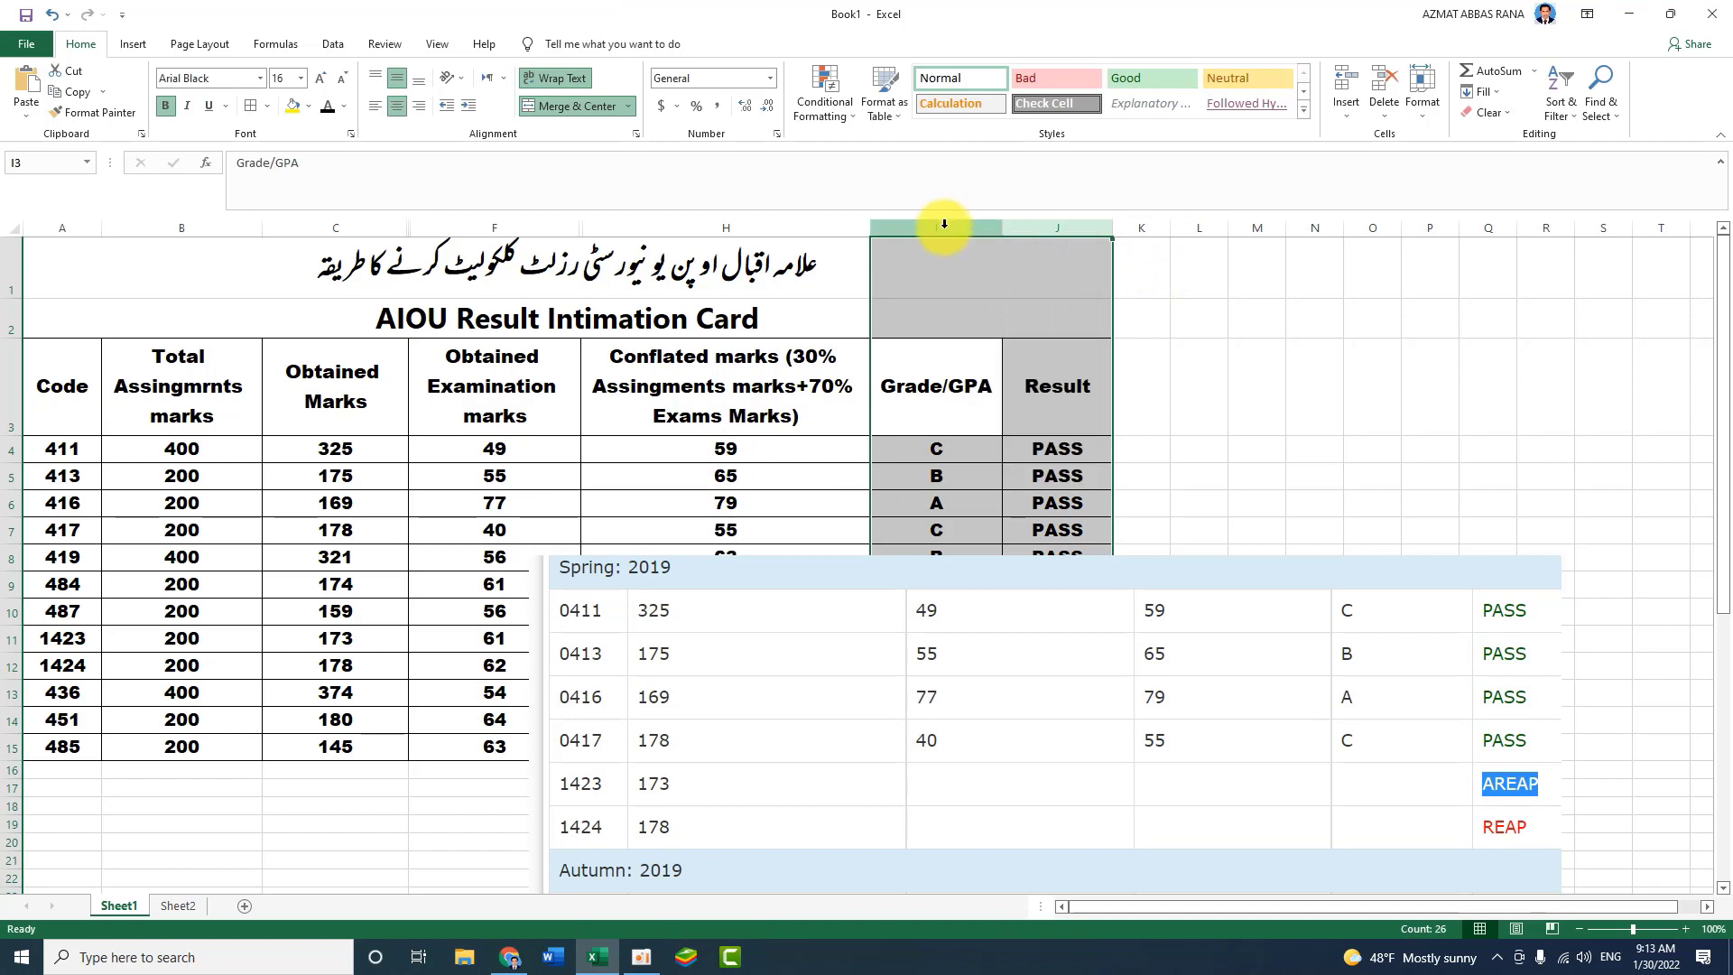
{"action": "right_click", "coordinate": [944, 225]}
{"action": "left_click", "coordinate": [996, 463]}
Narrow the result picture and place it beside the Obtained Examination marks column, overlapping the conflated marks.
{"action": "left_click", "coordinate": [782, 699]}
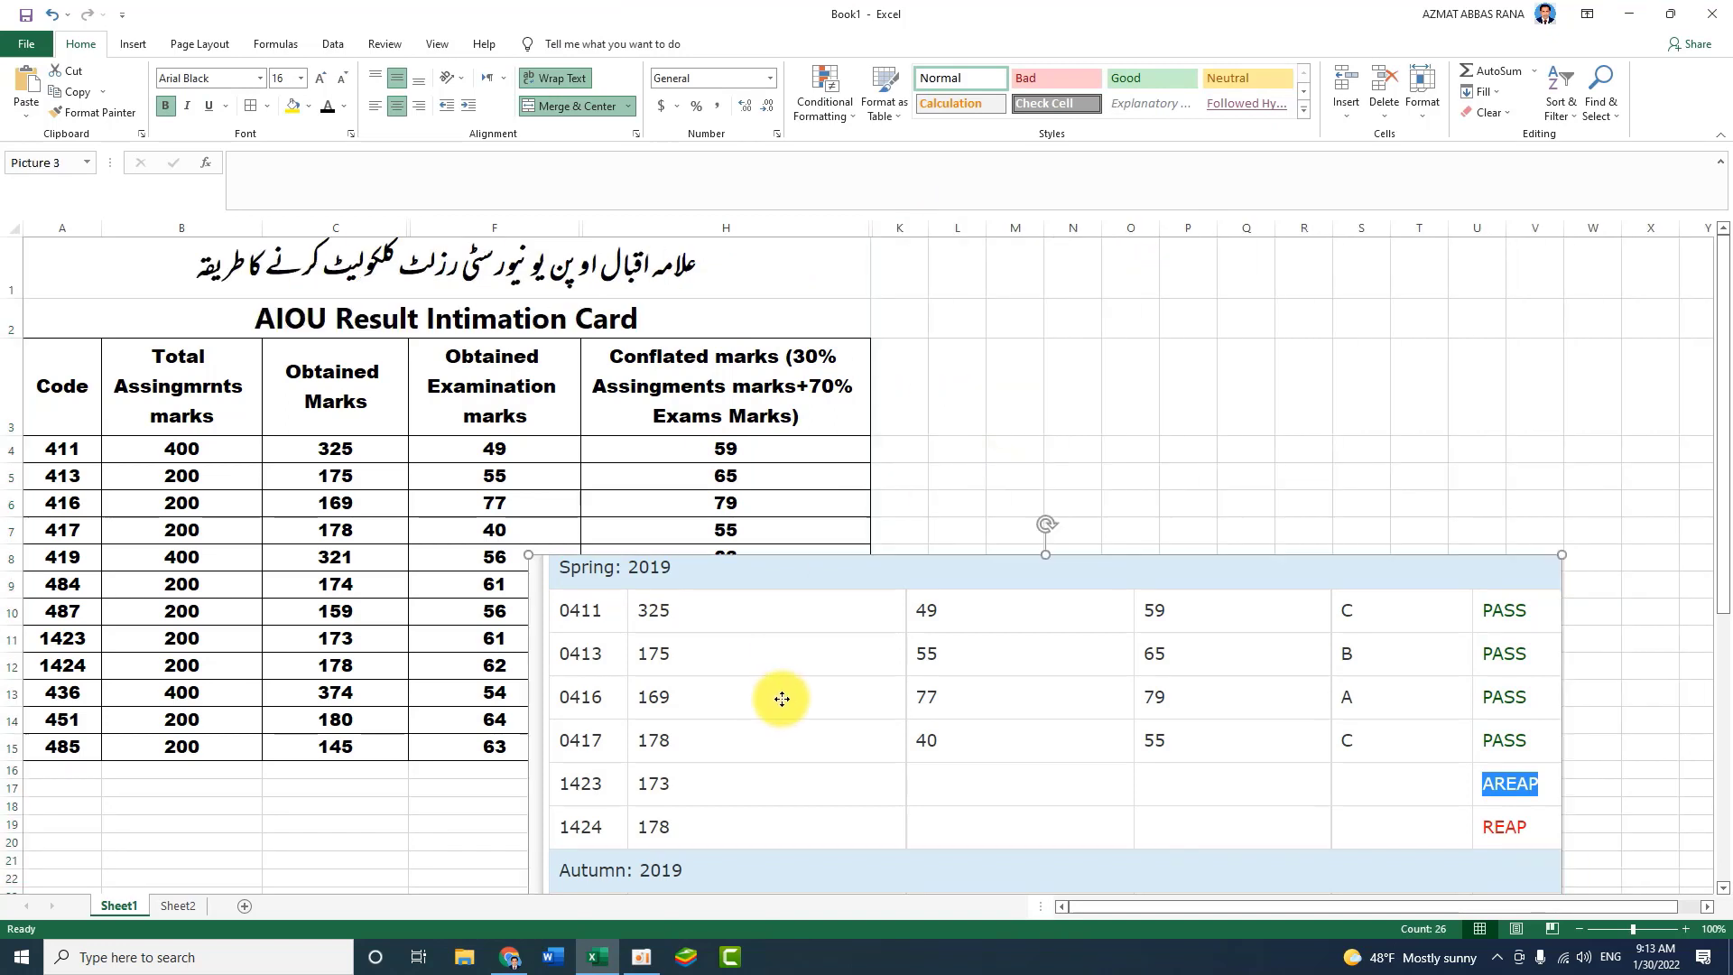
{"action": "left_click_drag", "start_coordinate": [781, 698], "coordinate": [858, 415]}
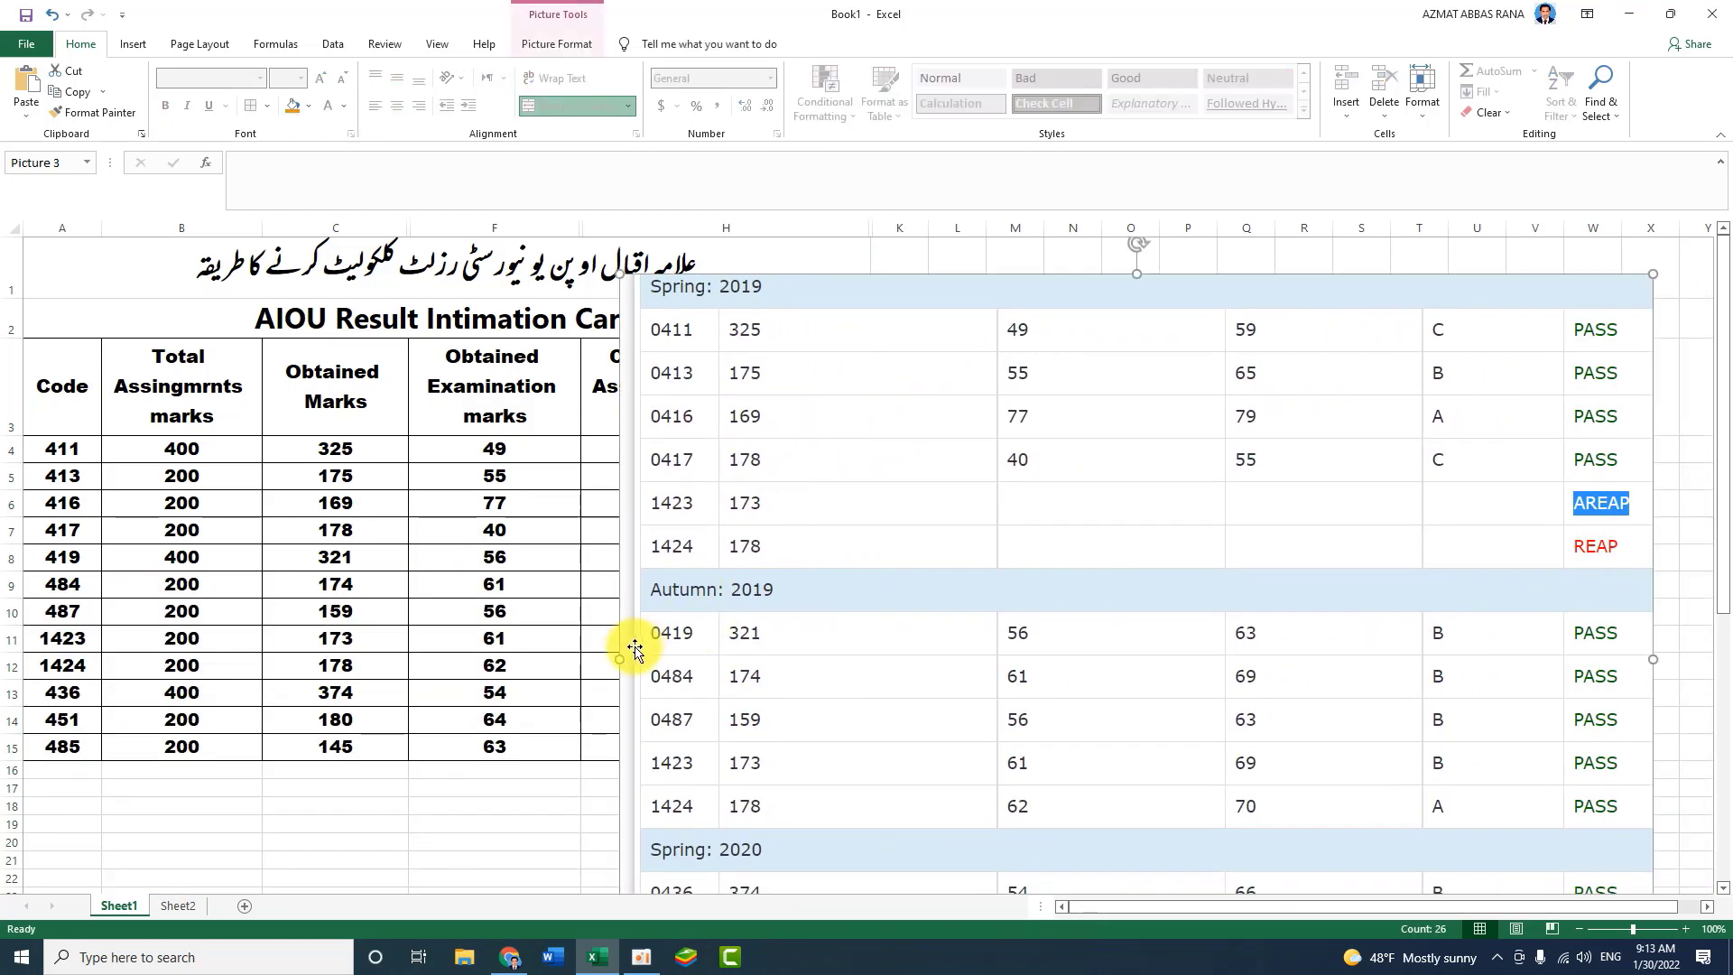
{"action": "left_click_drag", "start_coordinate": [620, 658], "coordinate": [854, 658]}
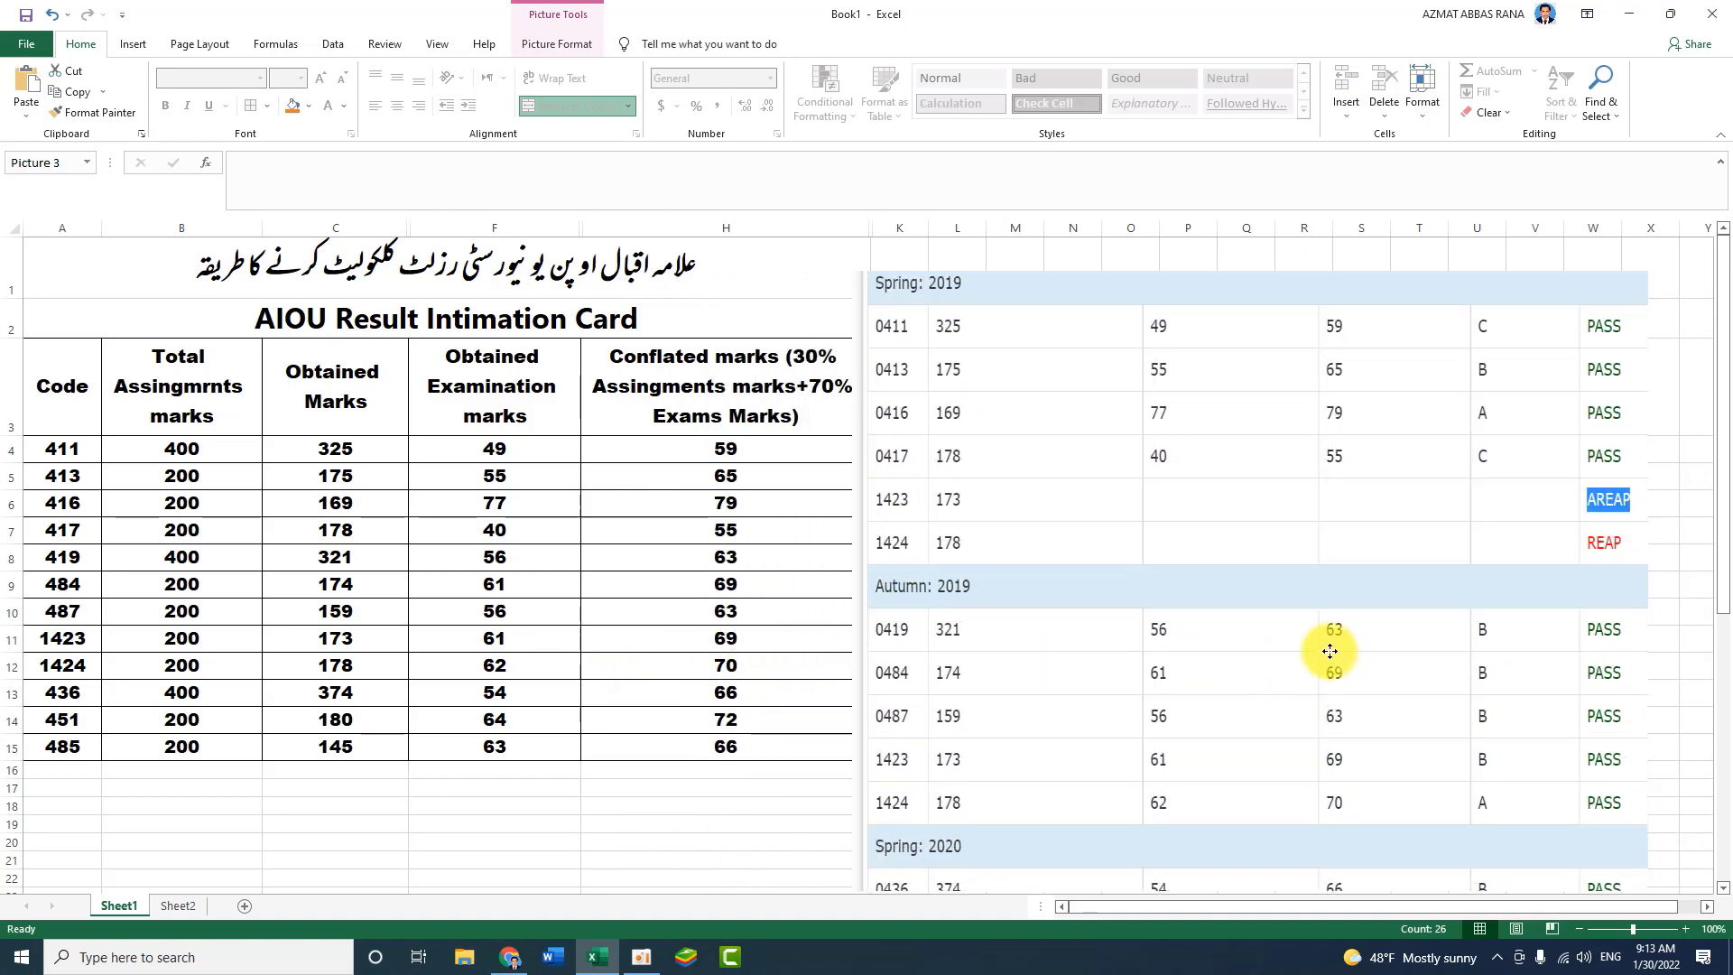
{"action": "left_click_drag", "start_coordinate": [1222, 650], "coordinate": [1134, 599]}
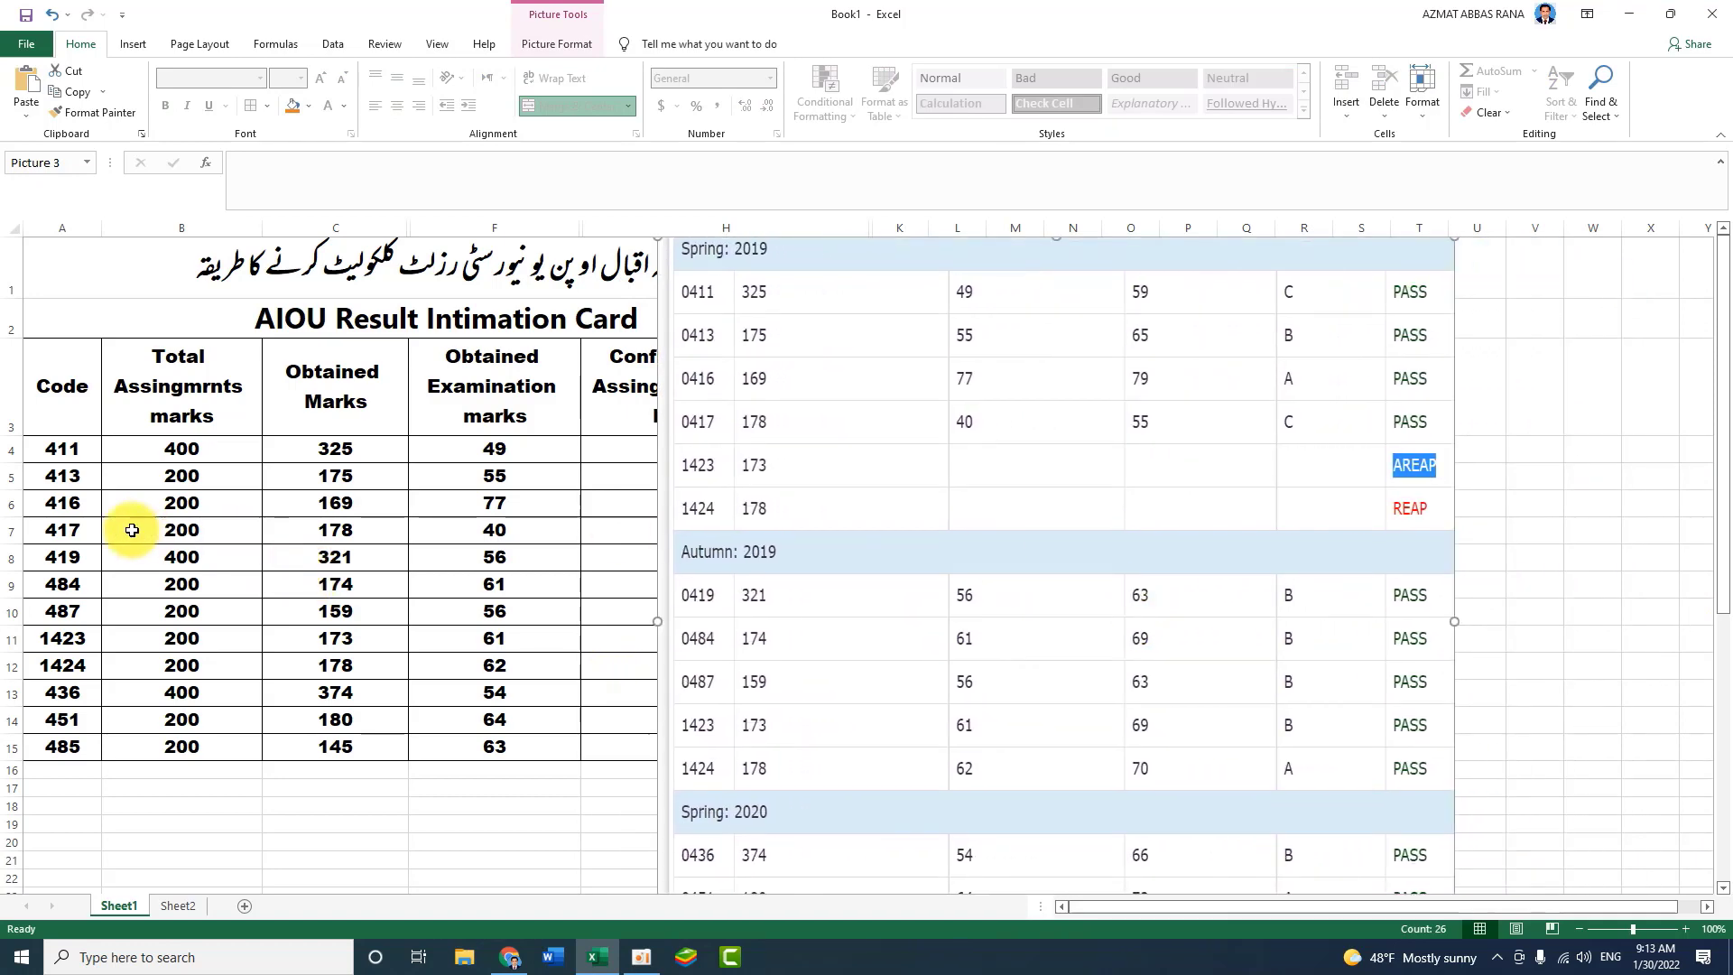
{"action": "left_click_drag", "start_coordinate": [857, 650], "coordinate": [858, 650]}
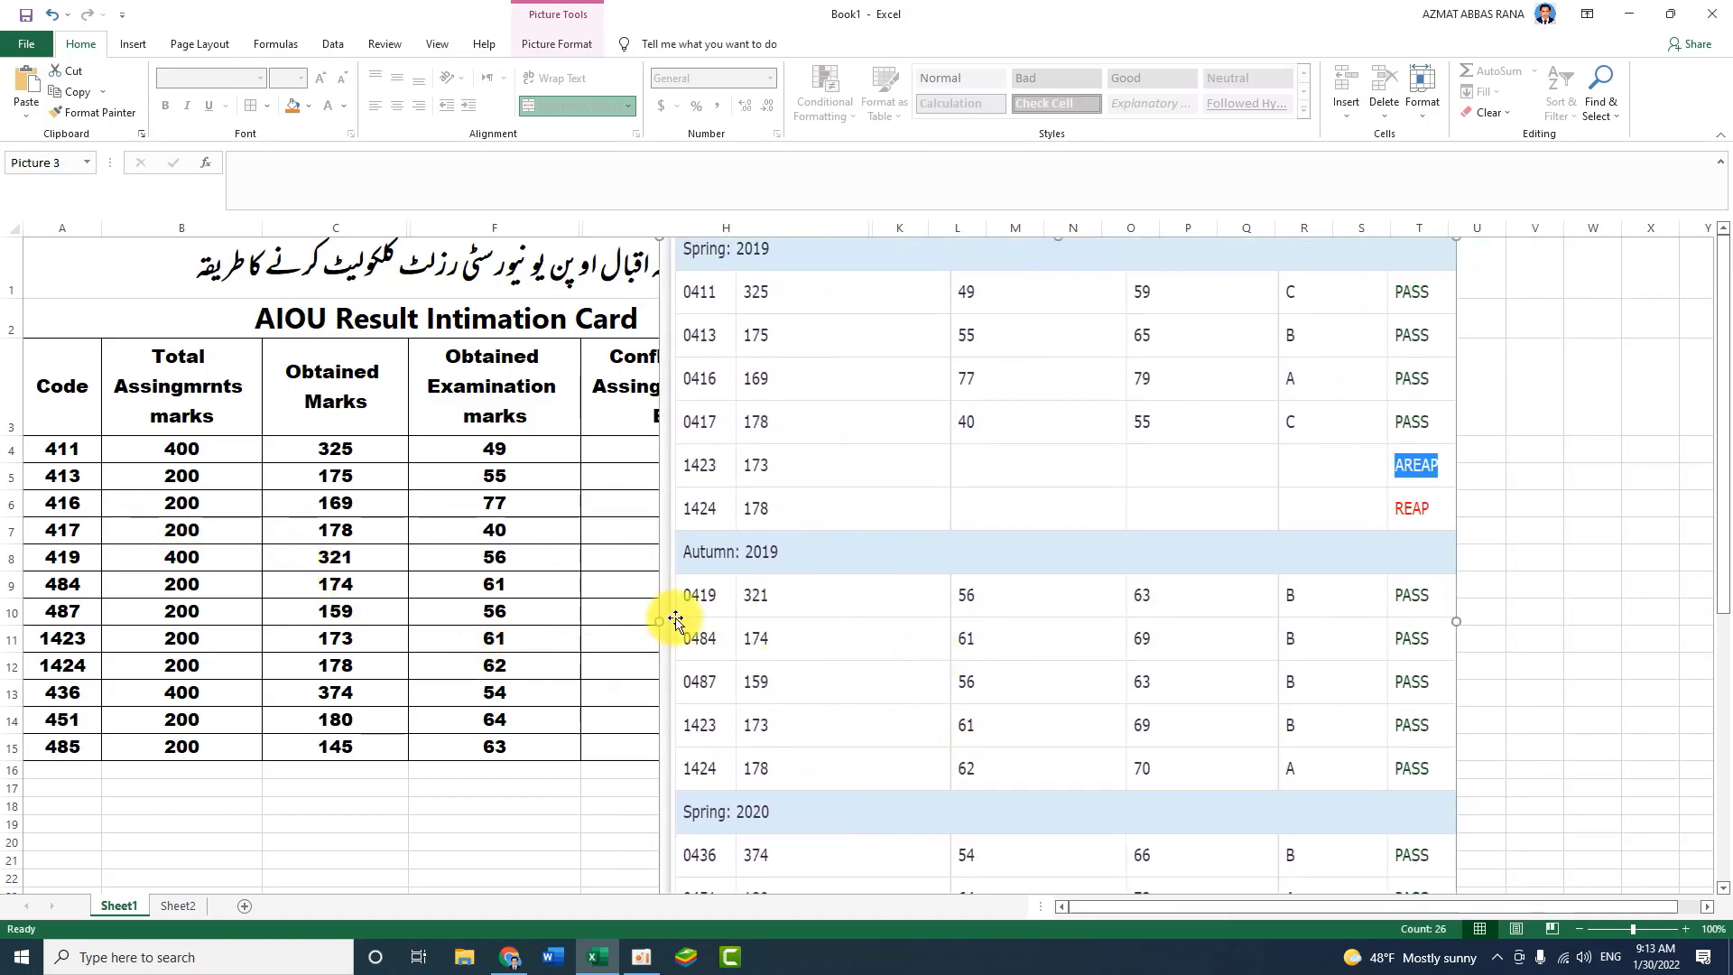
Compare the marks of course 419 in the table with its Autumn 2019 entry in the result picture.
{"action": "left_click", "coordinate": [85, 560]}
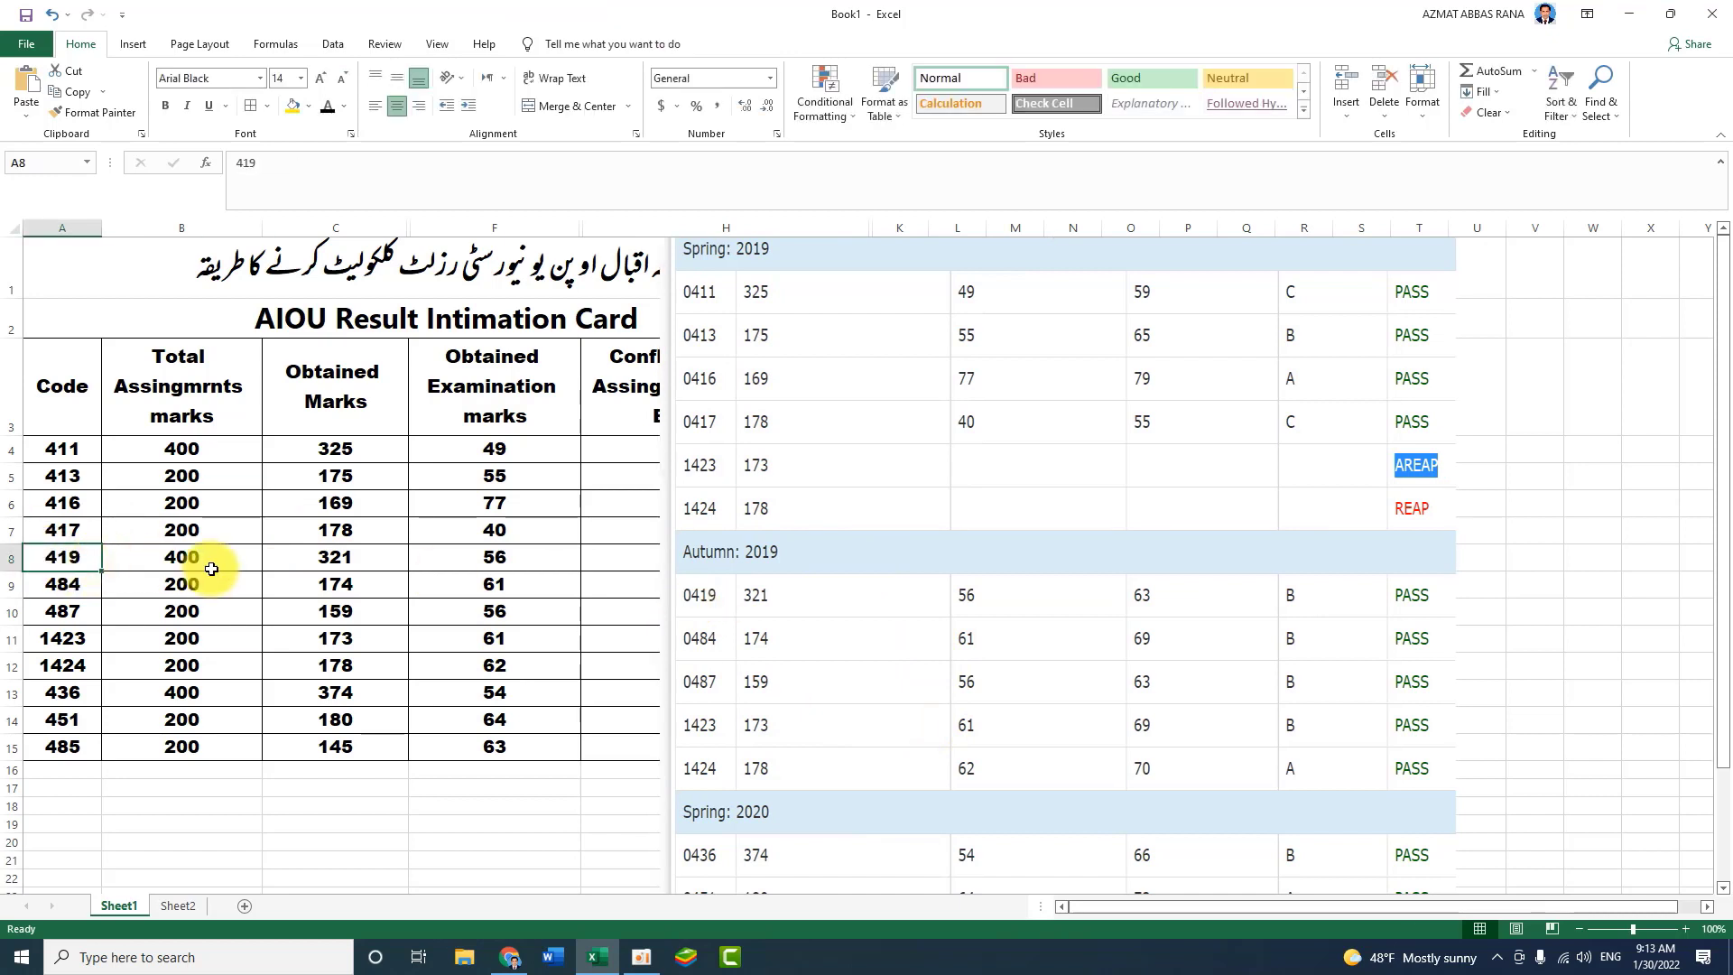
{"action": "left_click", "coordinate": [212, 569]}
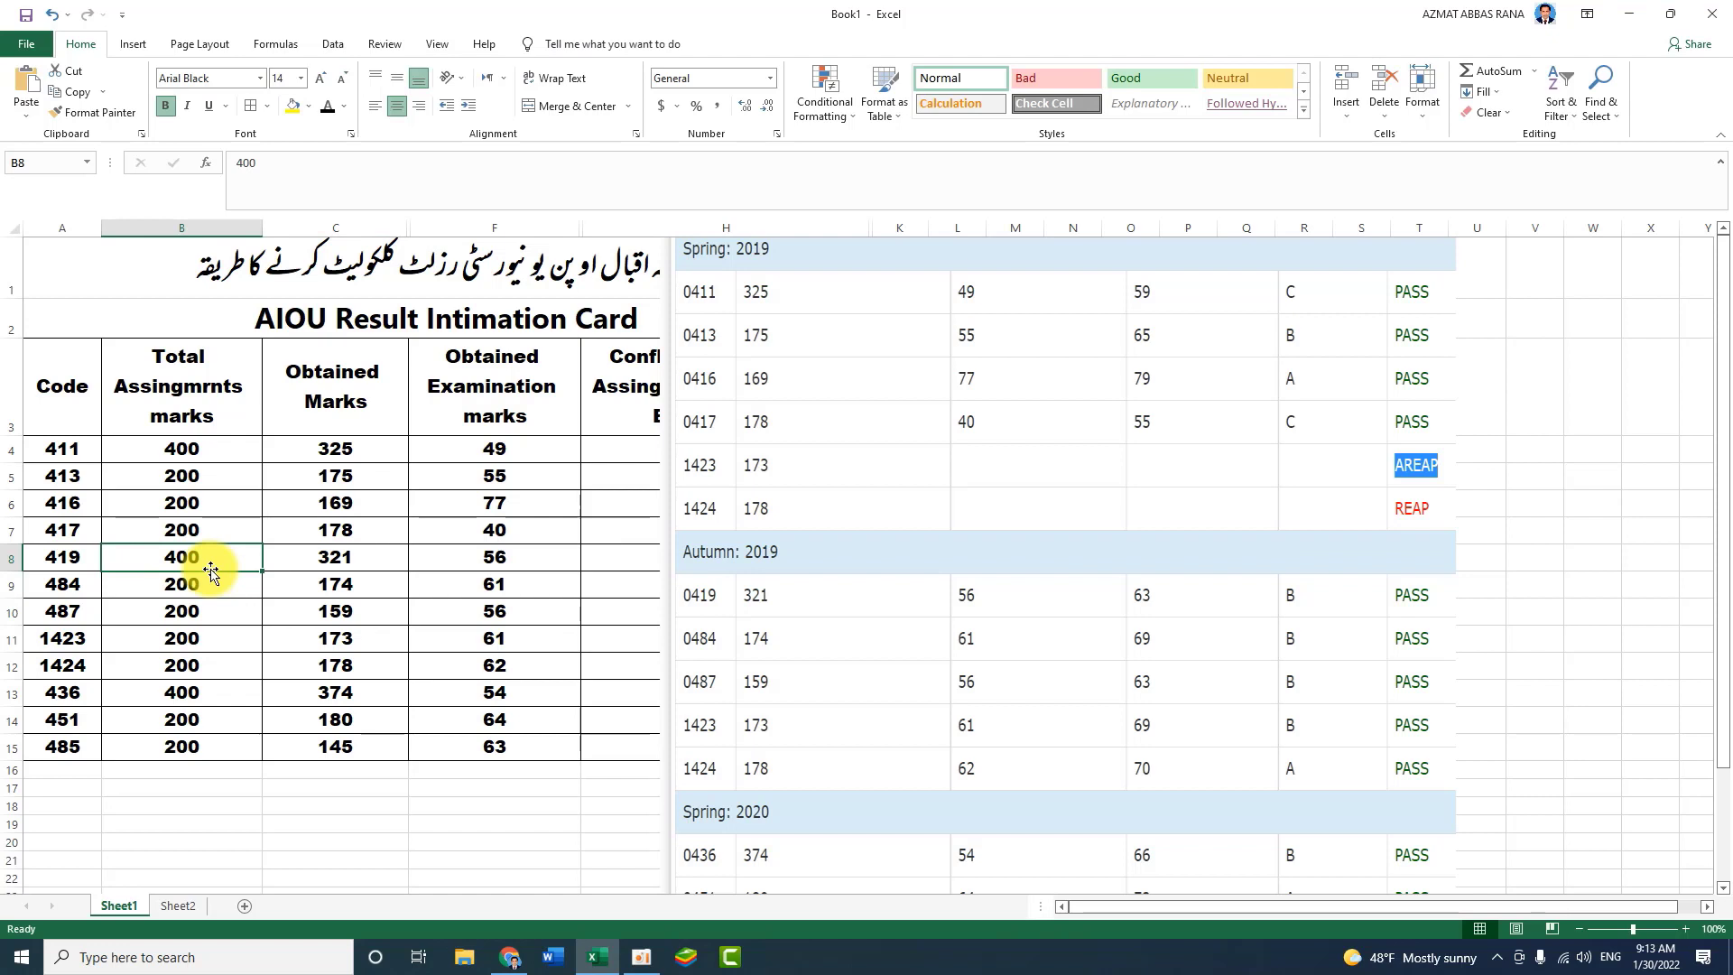
{"action": "key", "text": "Right"}
{"action": "key", "text": "Right"}
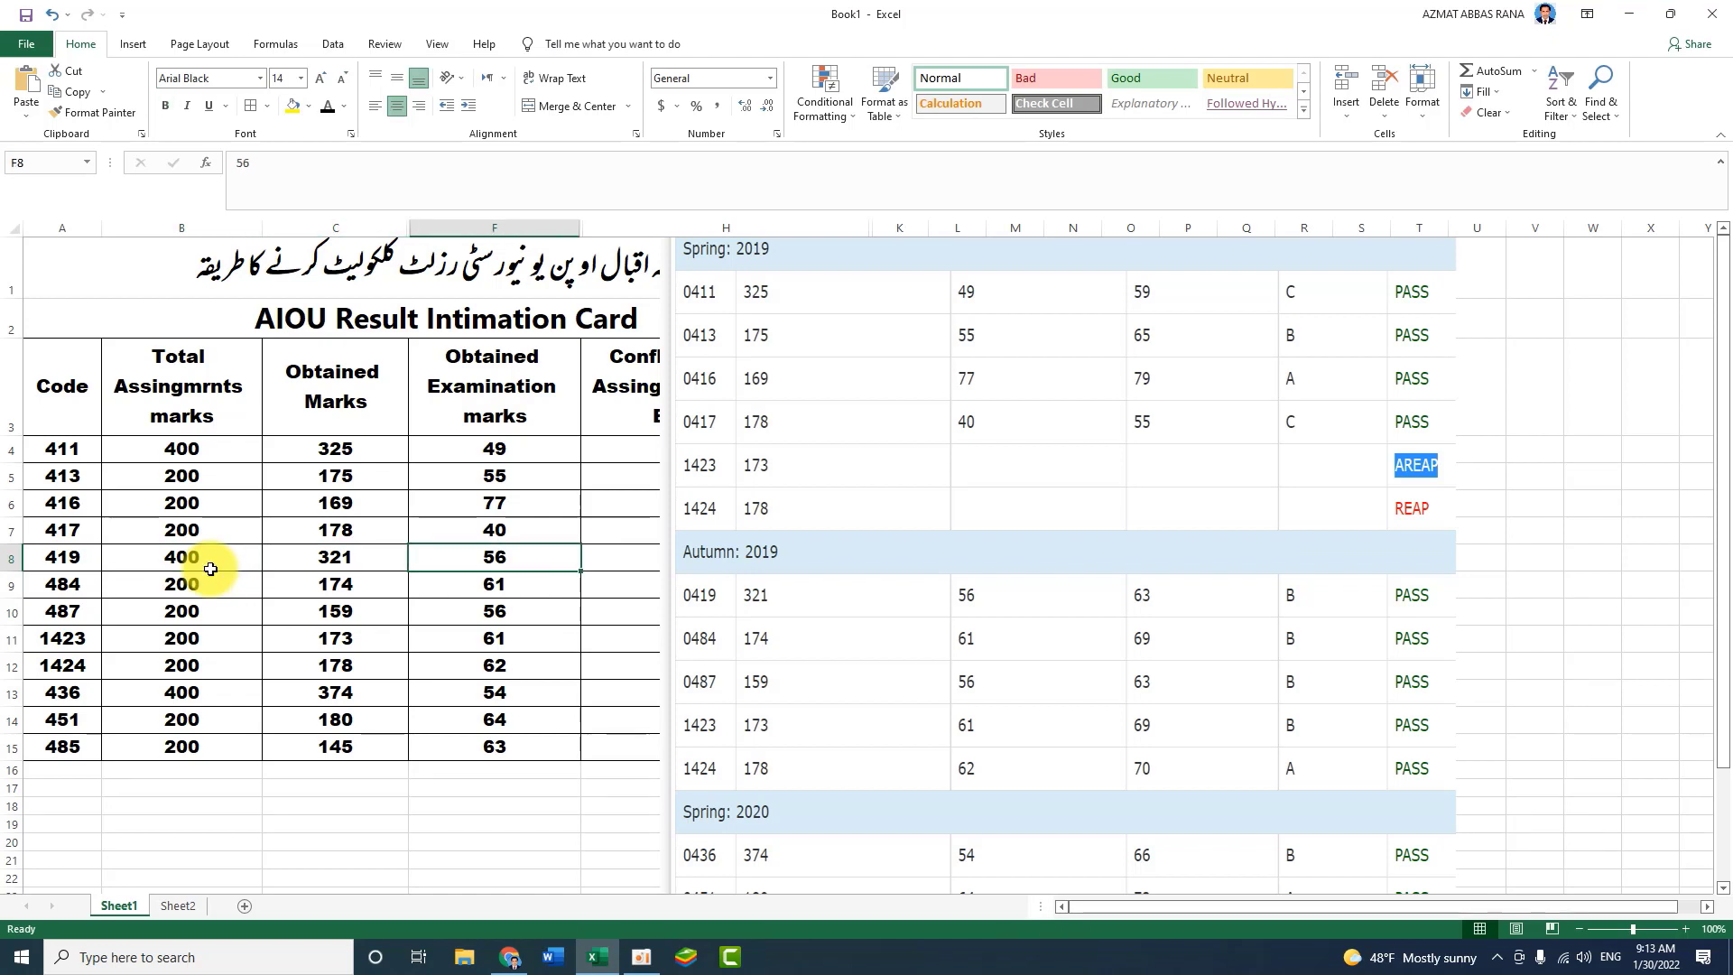
{"action": "left_click_drag", "start_coordinate": [1083, 626], "coordinate": [1074, 626]}
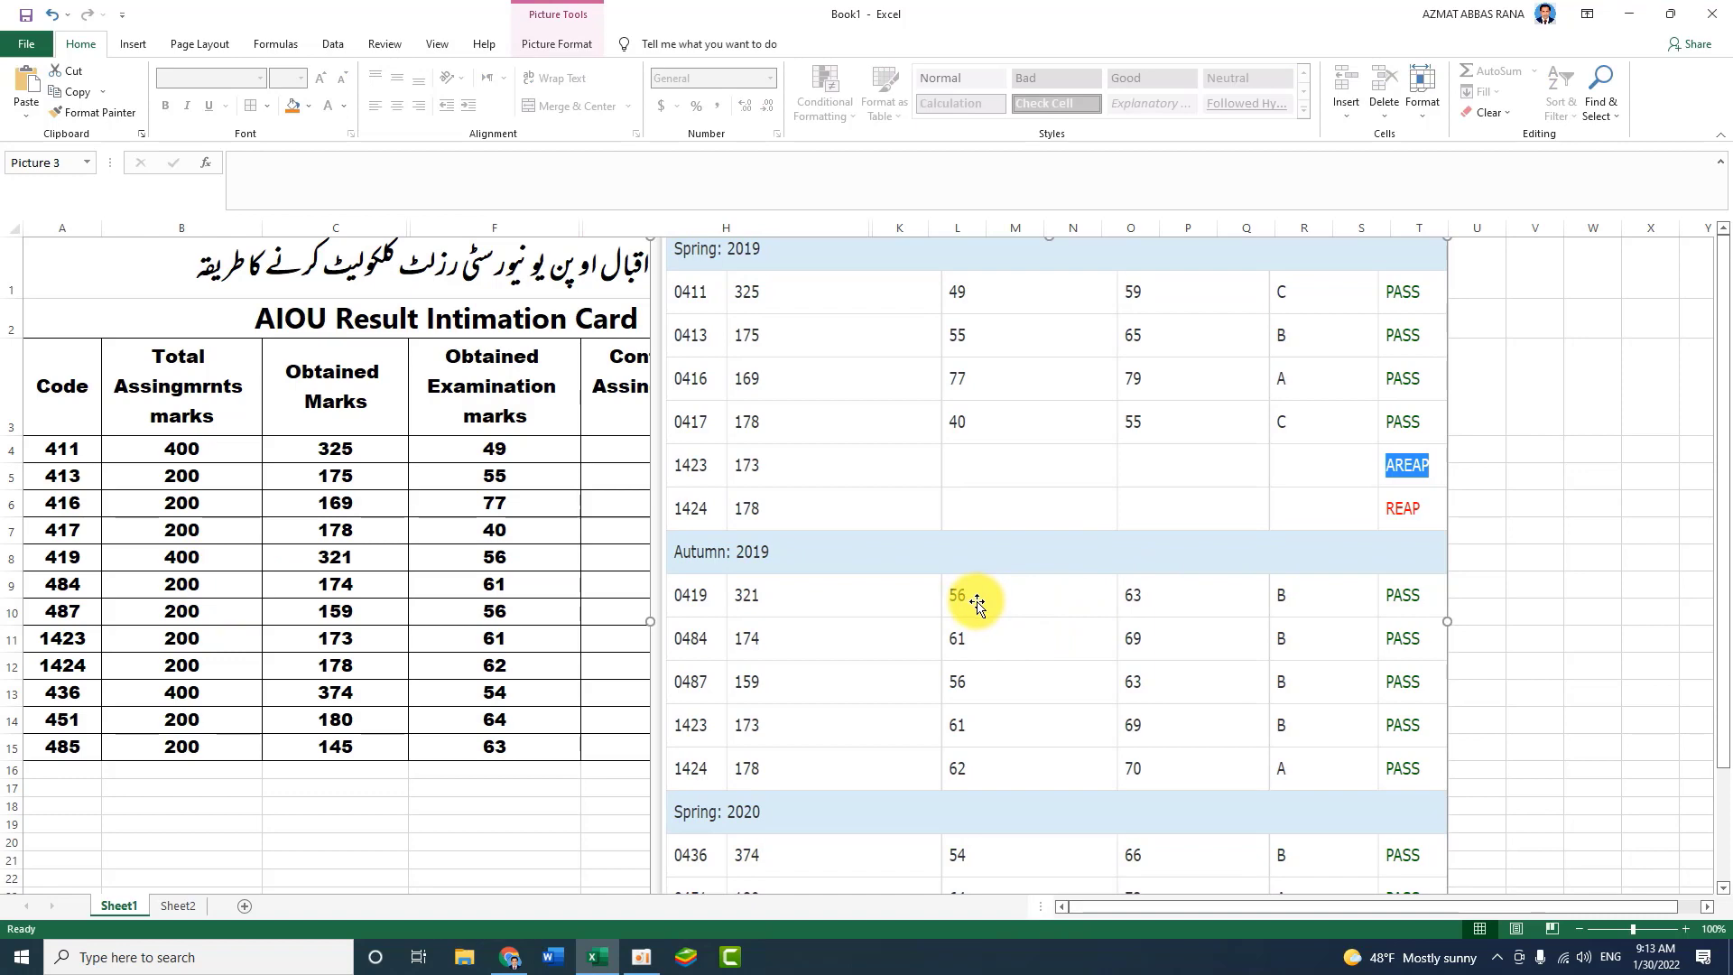
Delete the result picture and unhide all hidden columns of the result table.
{"action": "scroll", "coordinate": [58, 607], "scroll_direction": "down", "scroll_amount": 2}
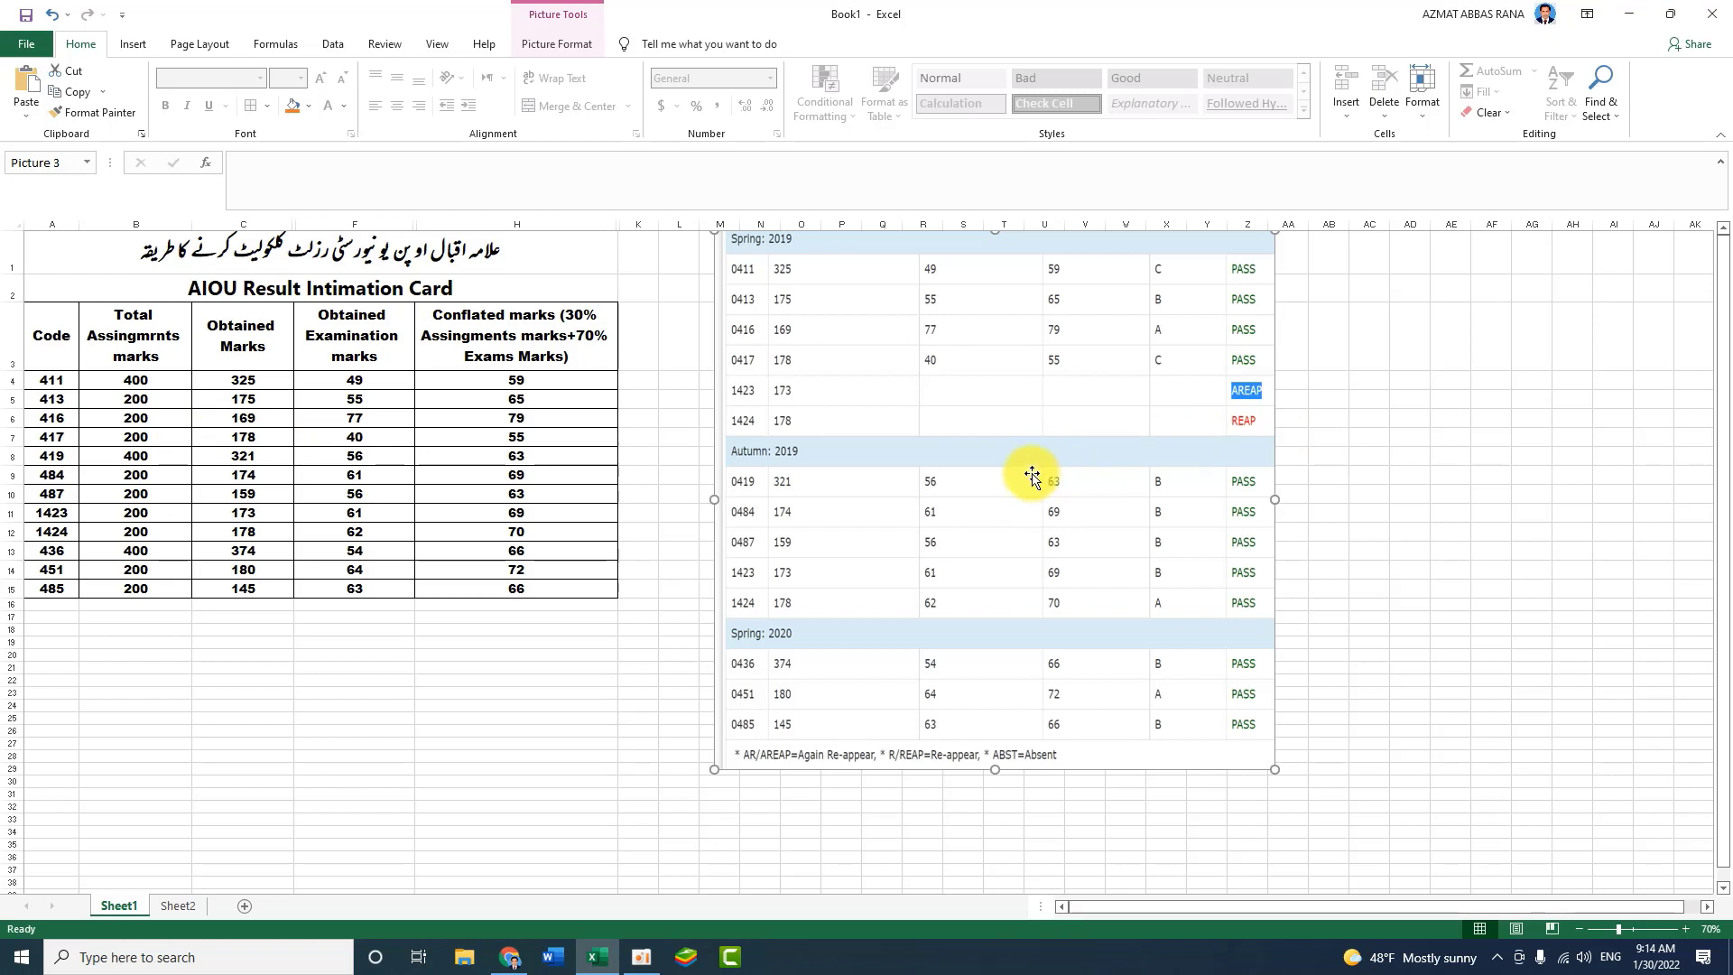
{"action": "key", "text": "Delete"}
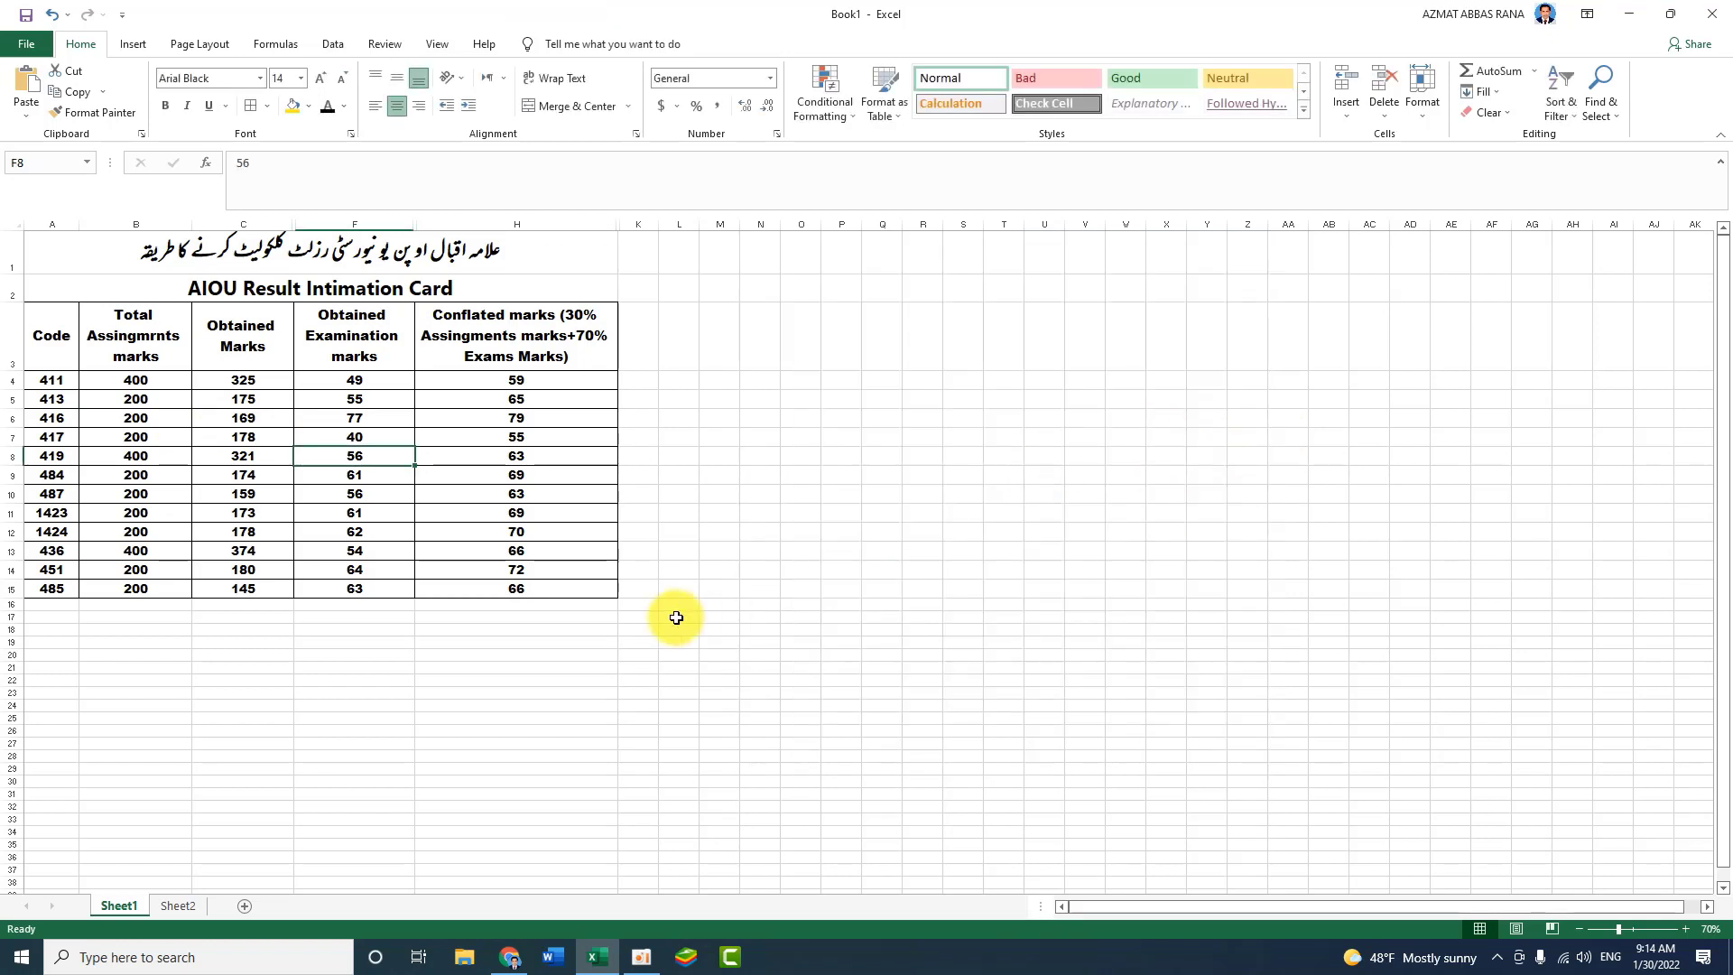
{"action": "left_click_drag", "start_coordinate": [648, 223], "coordinate": [27, 221]}
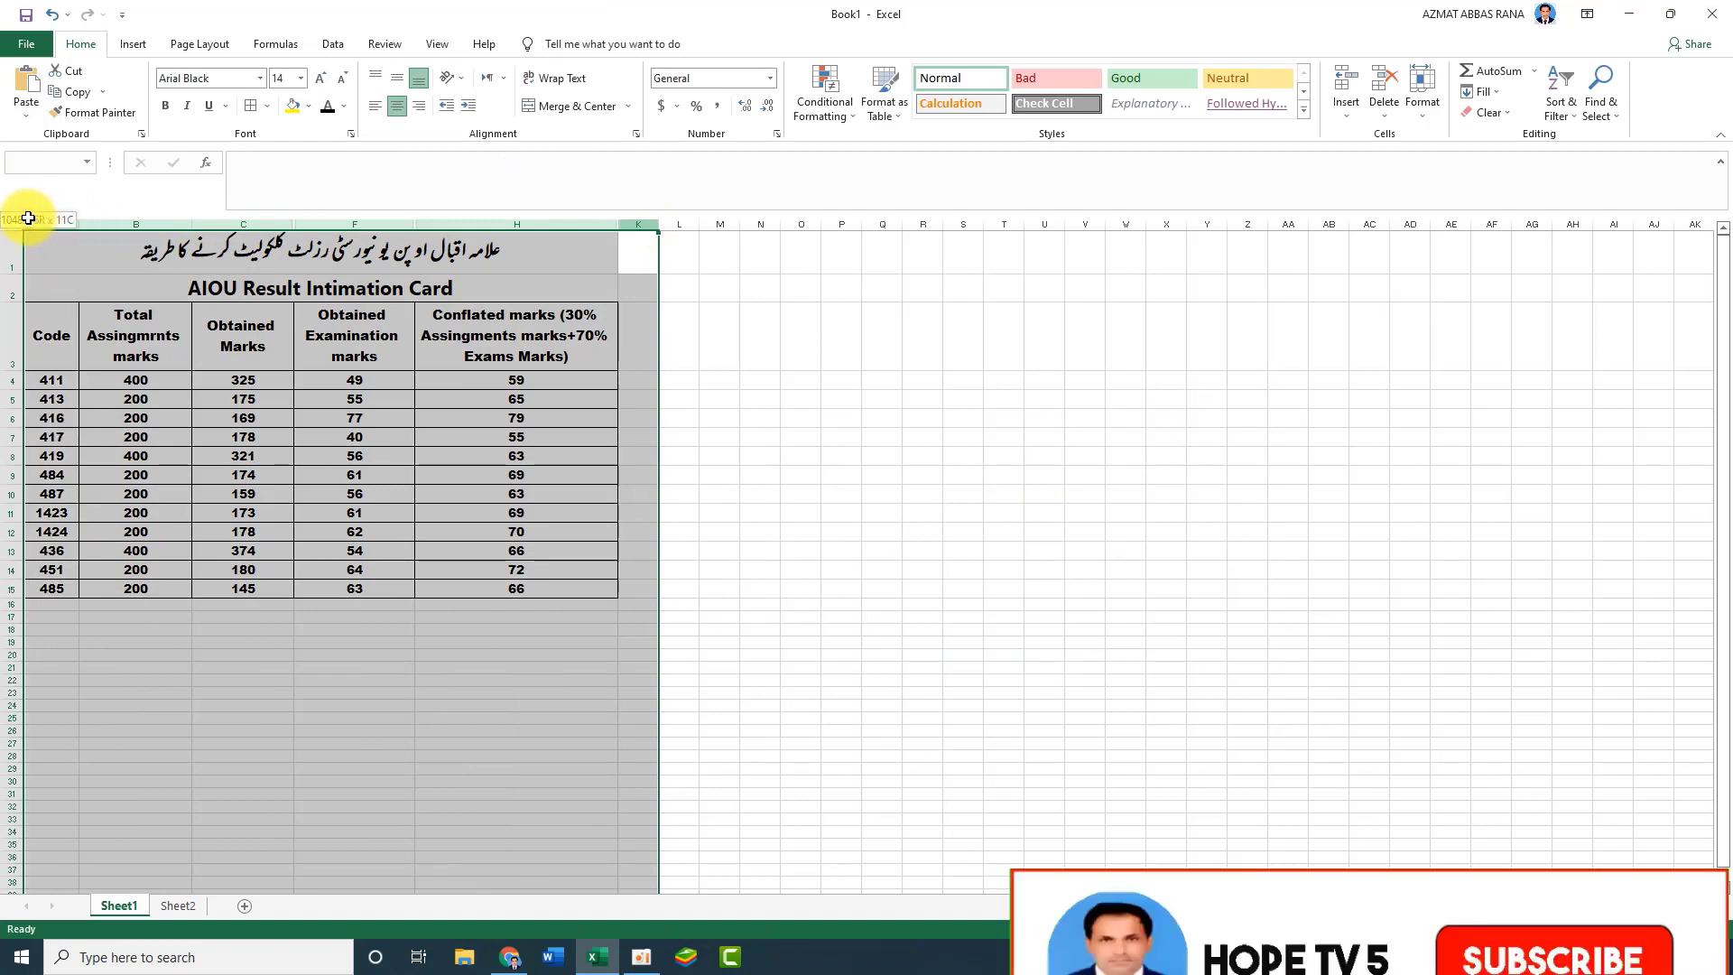
{"action": "right_click", "coordinate": [218, 226]}
{"action": "left_click", "coordinate": [281, 487]}
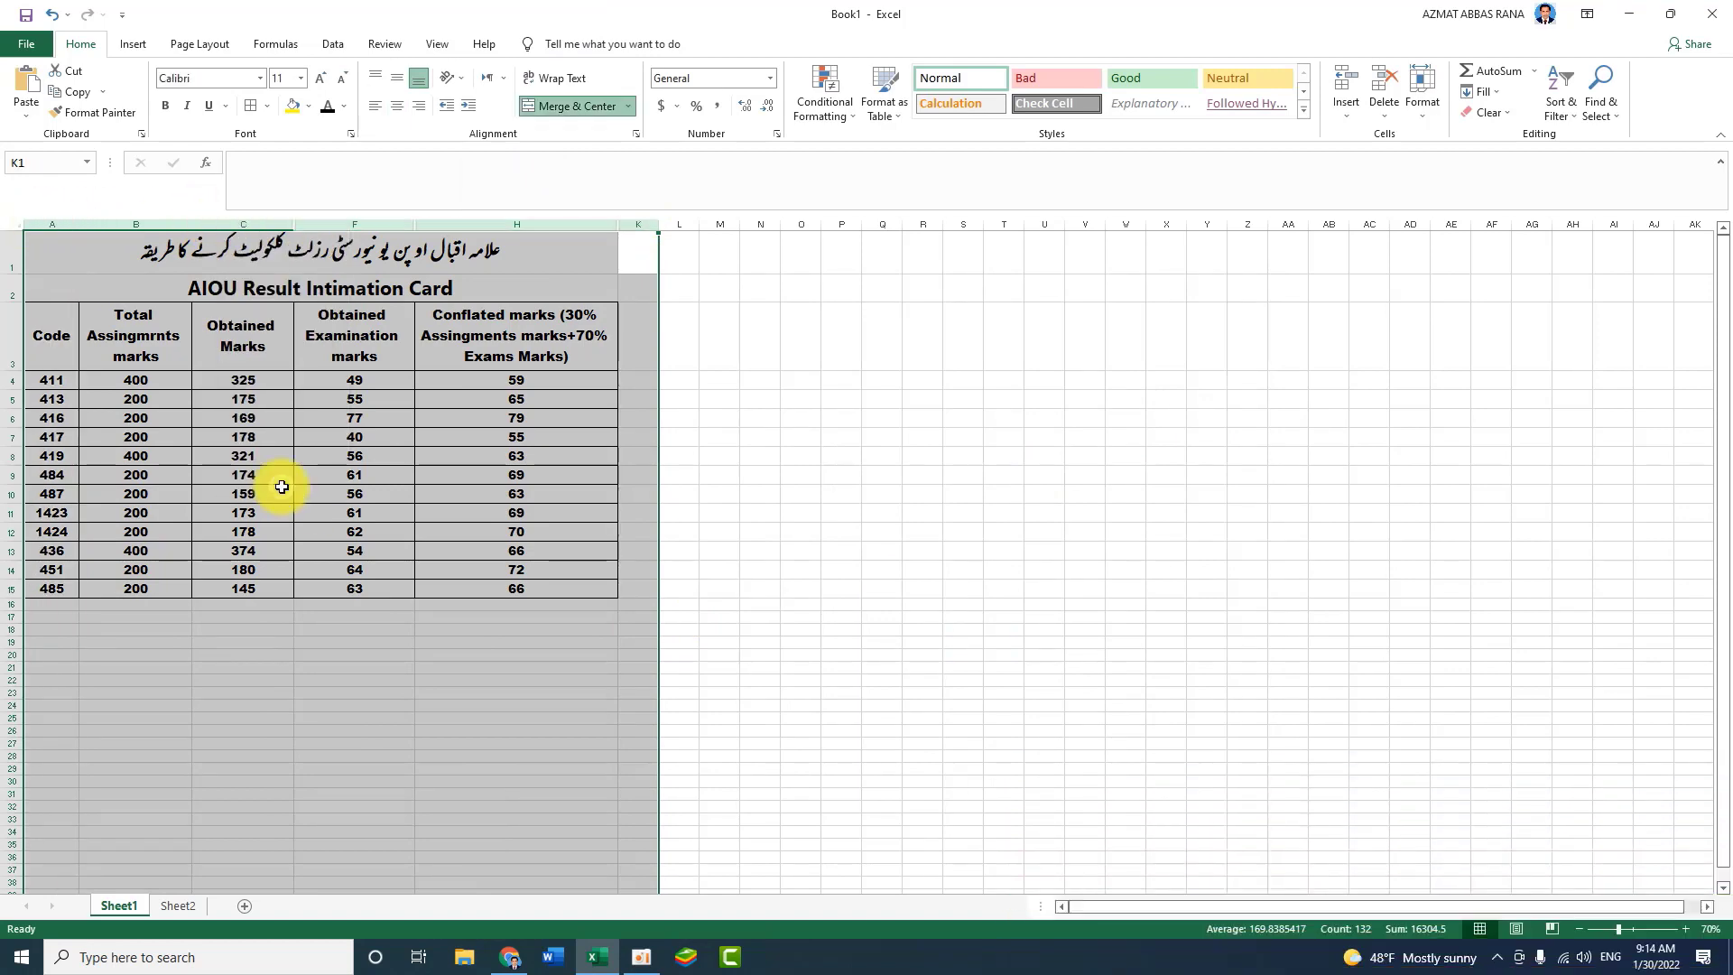
{"action": "left_click", "coordinate": [939, 678]}
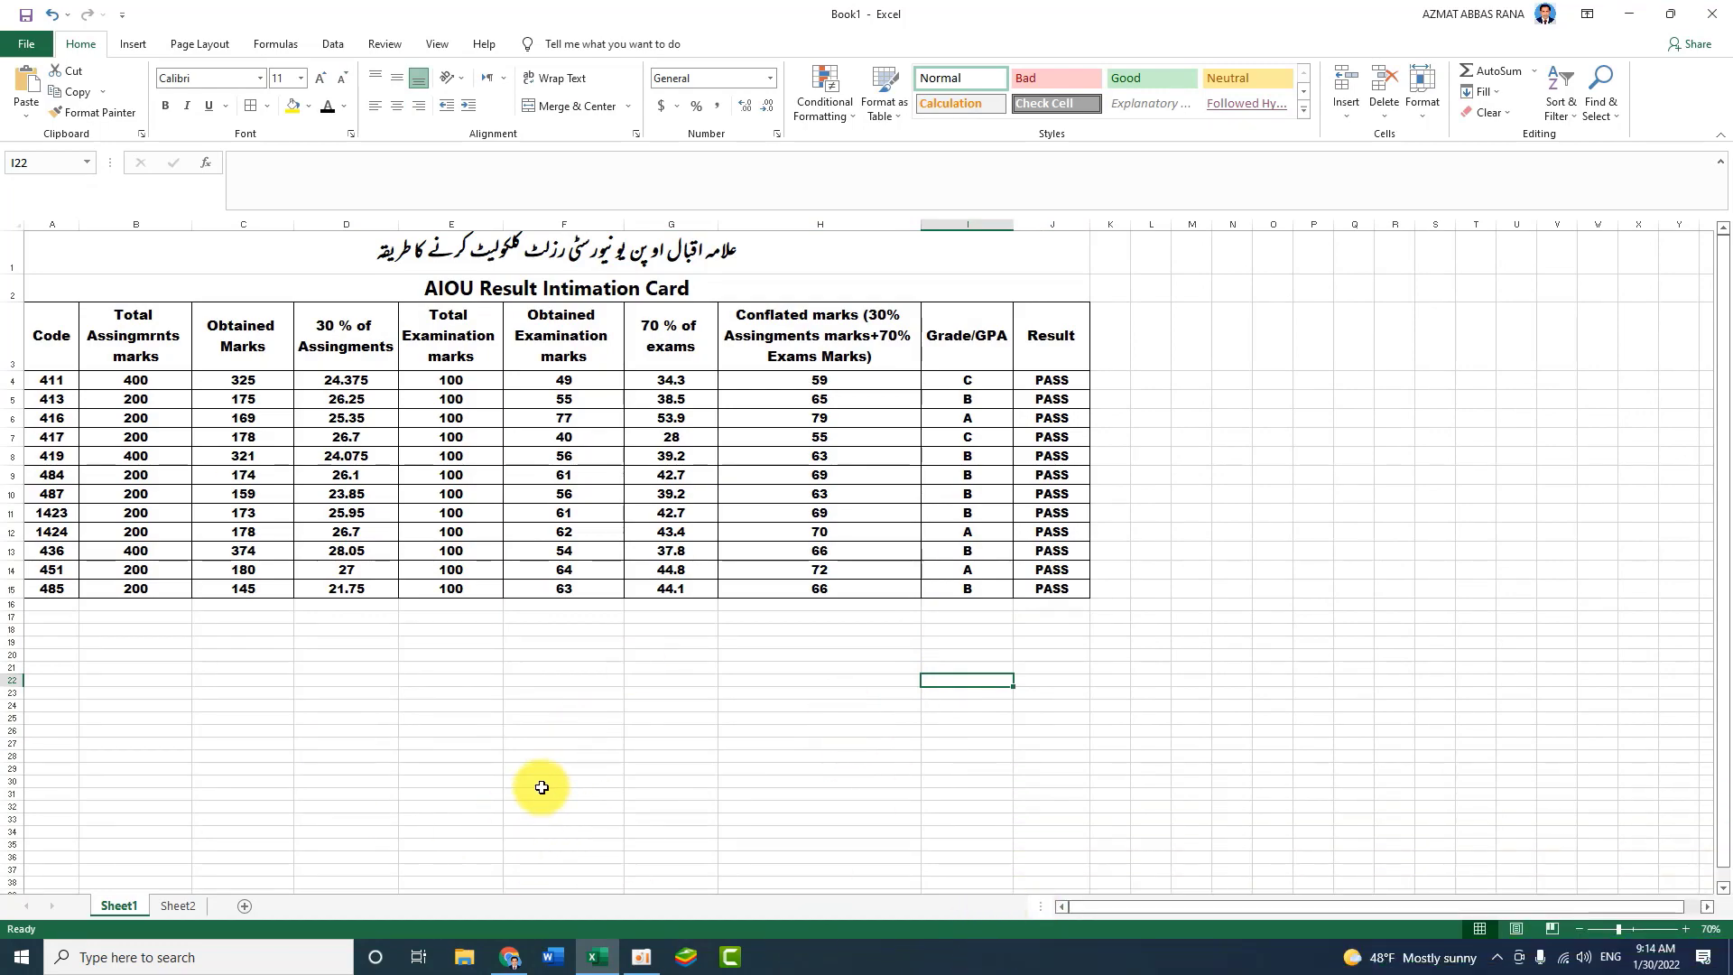
Clear the 30 % of assignments values for every course below 411 and all the 70 % of exams values.
{"action": "scroll", "coordinate": [540, 786], "scroll_direction": "up", "scroll_amount": 2, "text": "ctrl"}
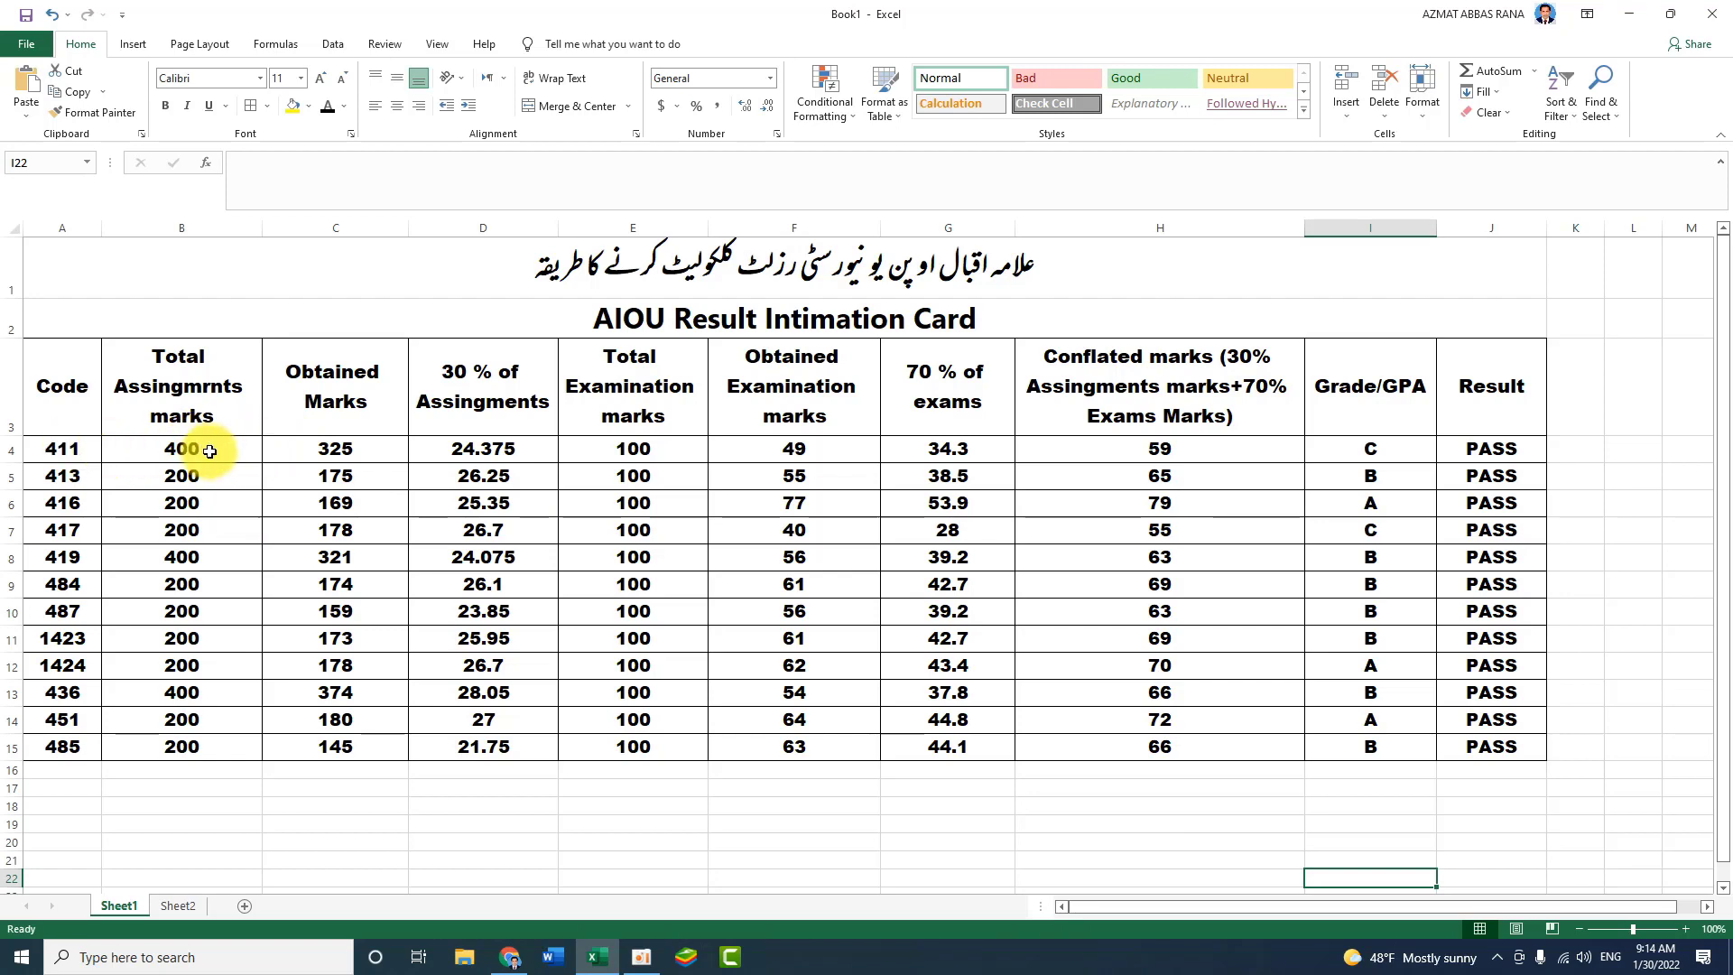
{"action": "left_click", "coordinate": [335, 449]}
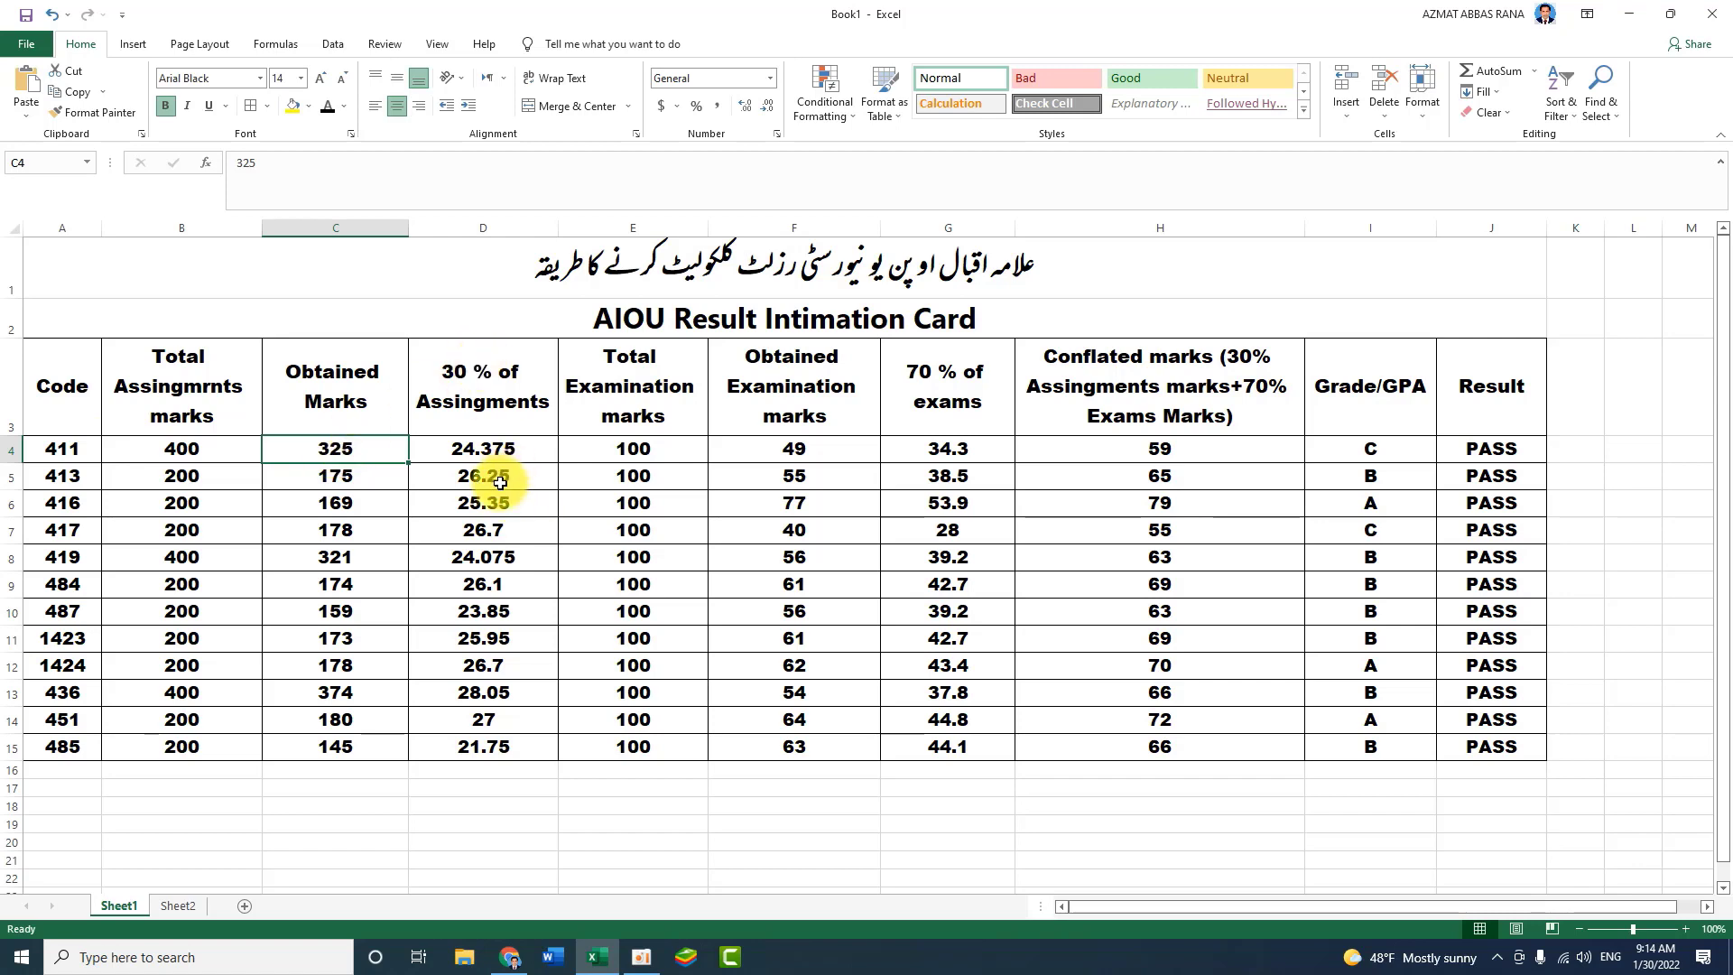
{"action": "left_click_drag", "start_coordinate": [500, 482], "coordinate": [491, 746]}
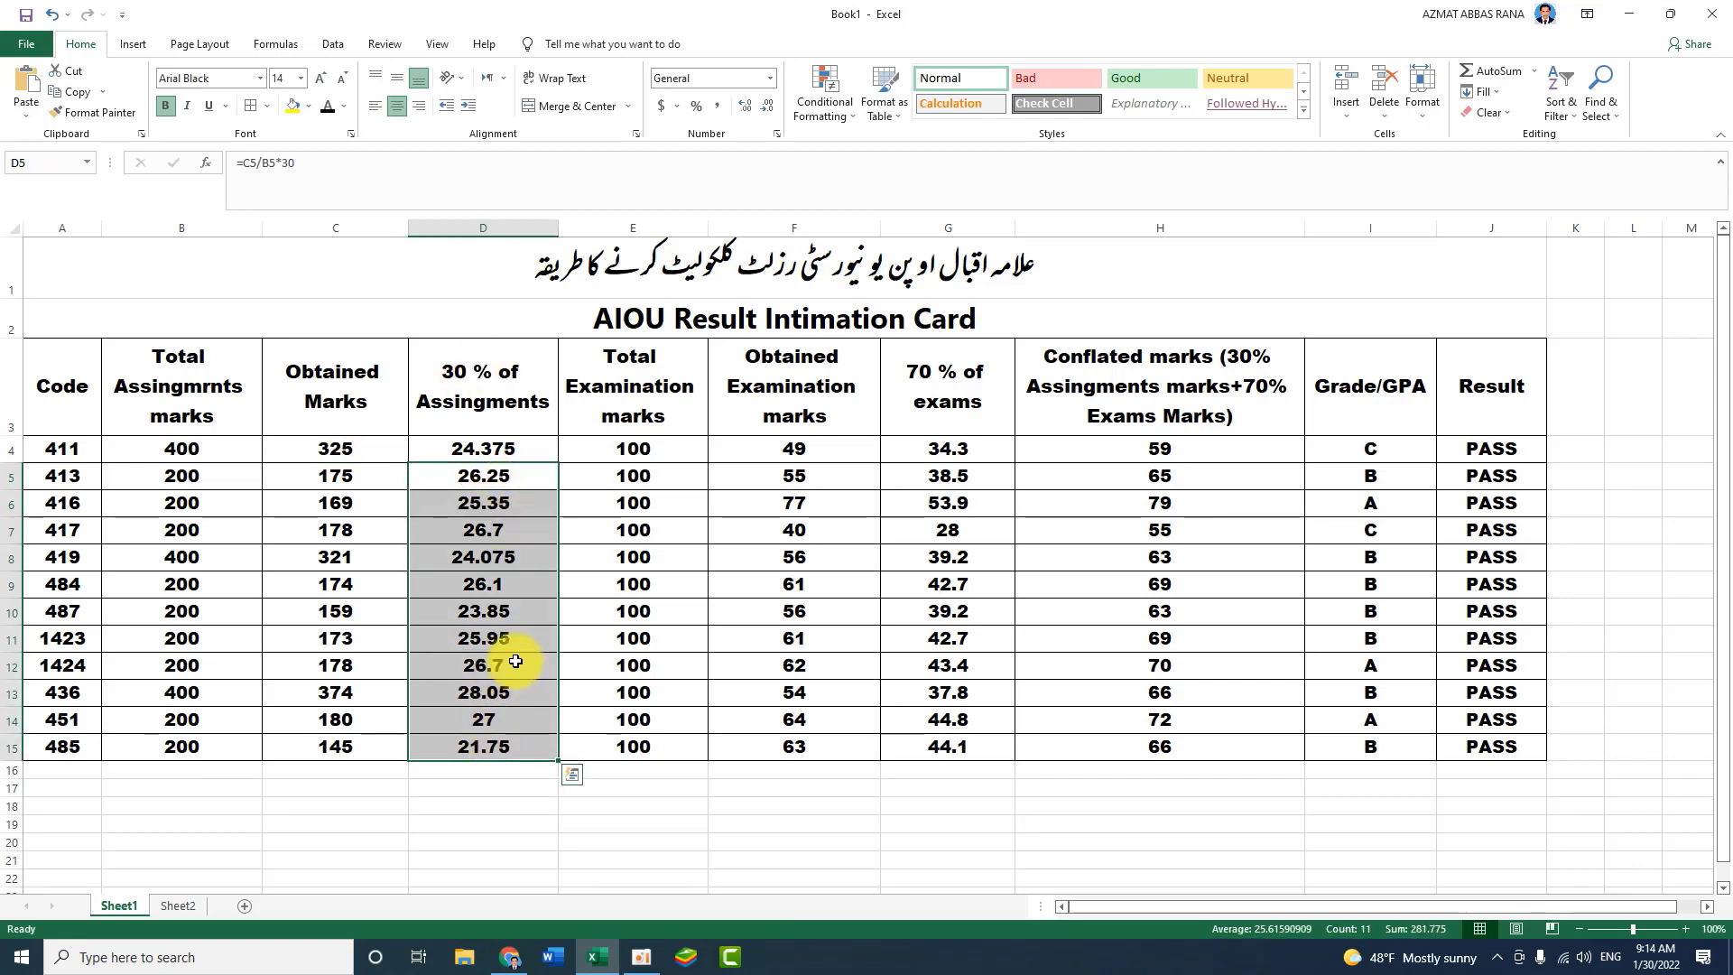
{"action": "key", "text": "Delete"}
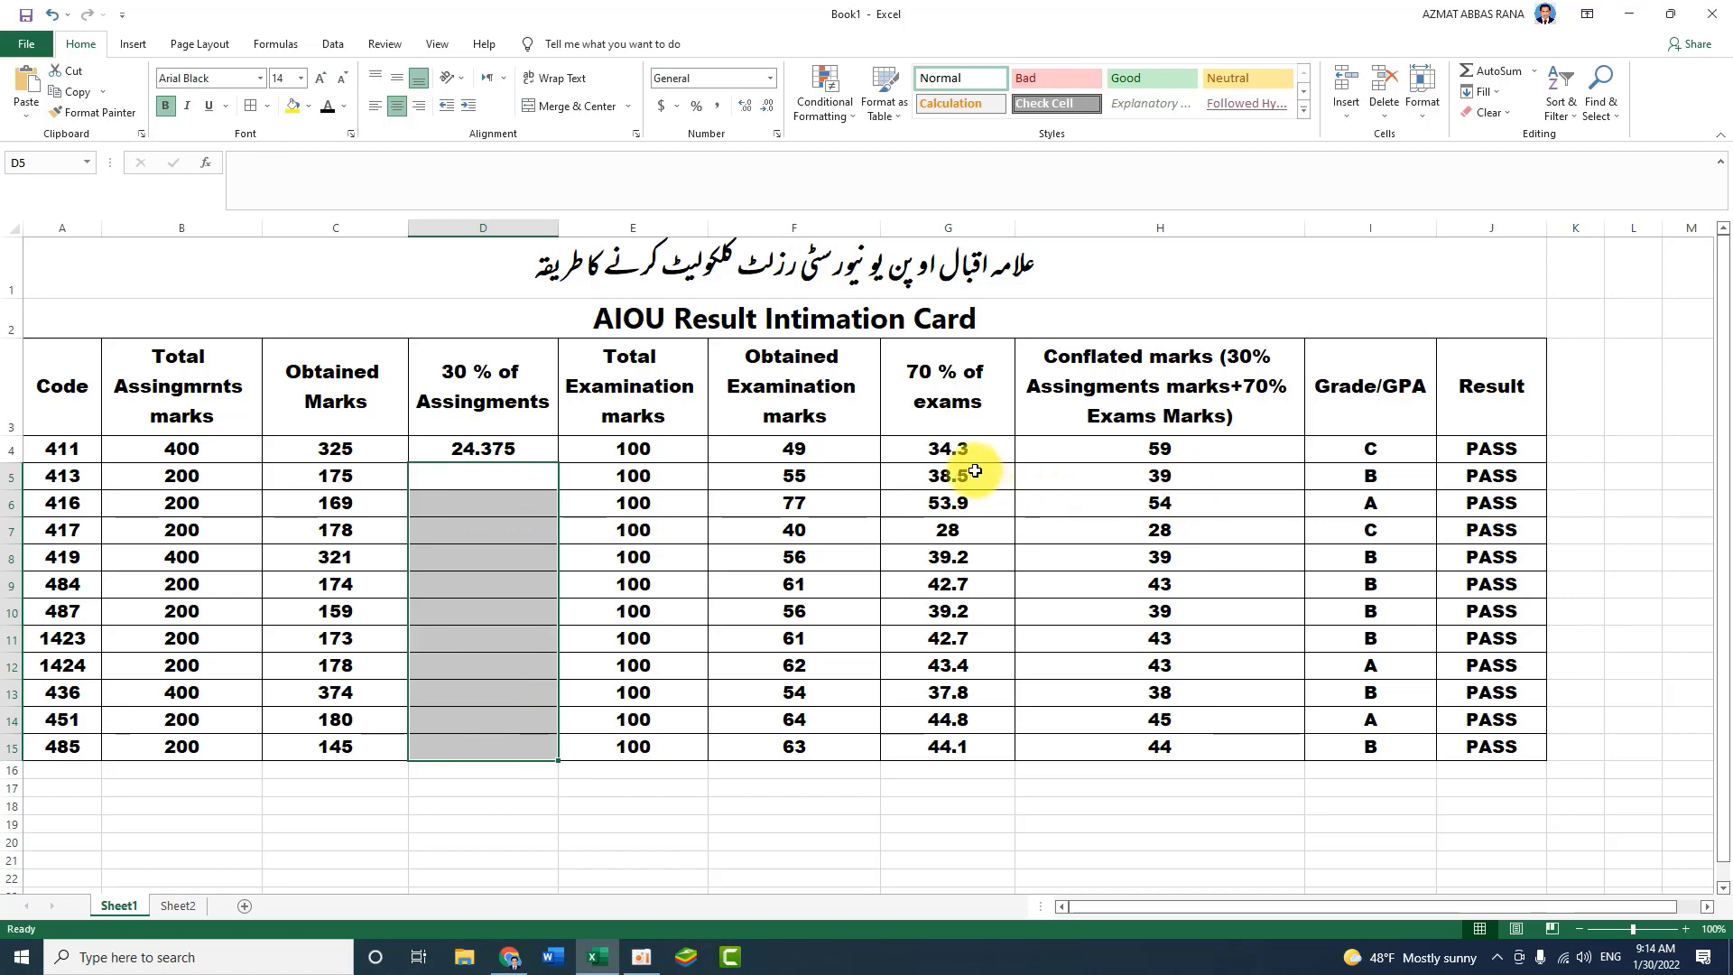
{"action": "left_click_drag", "start_coordinate": [966, 476], "coordinate": [951, 734]}
{"action": "key", "text": "Delete"}
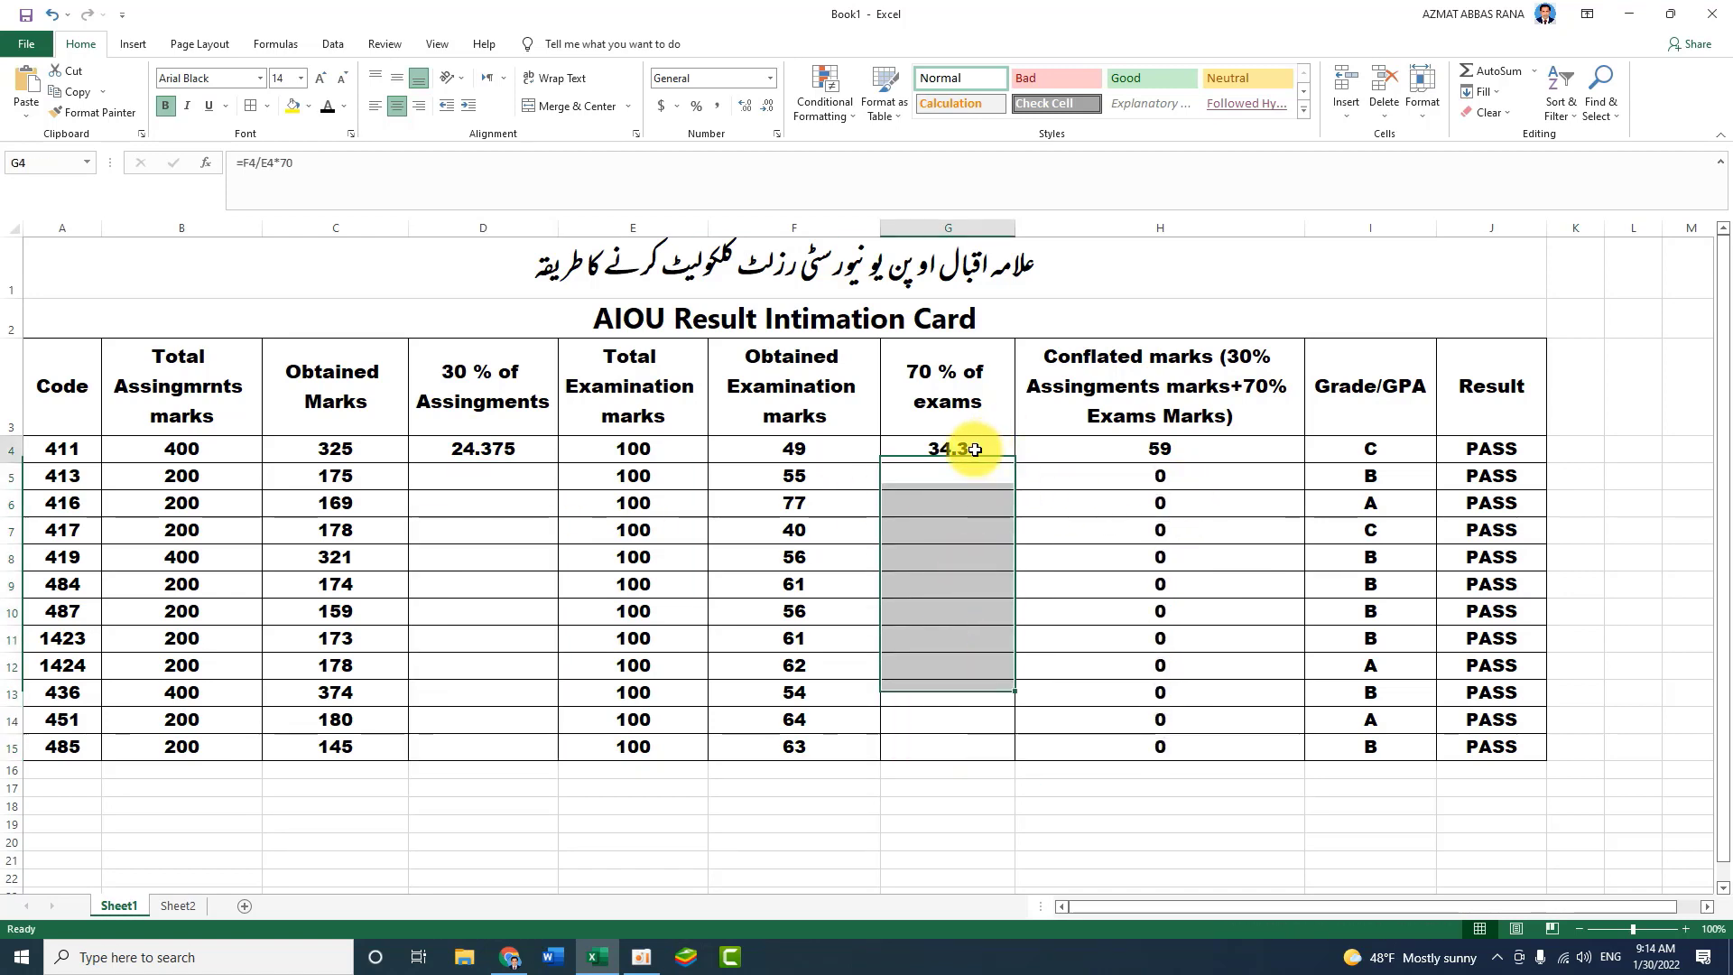
{"action": "left_click", "coordinate": [966, 449]}
{"action": "key", "text": "Delete"}
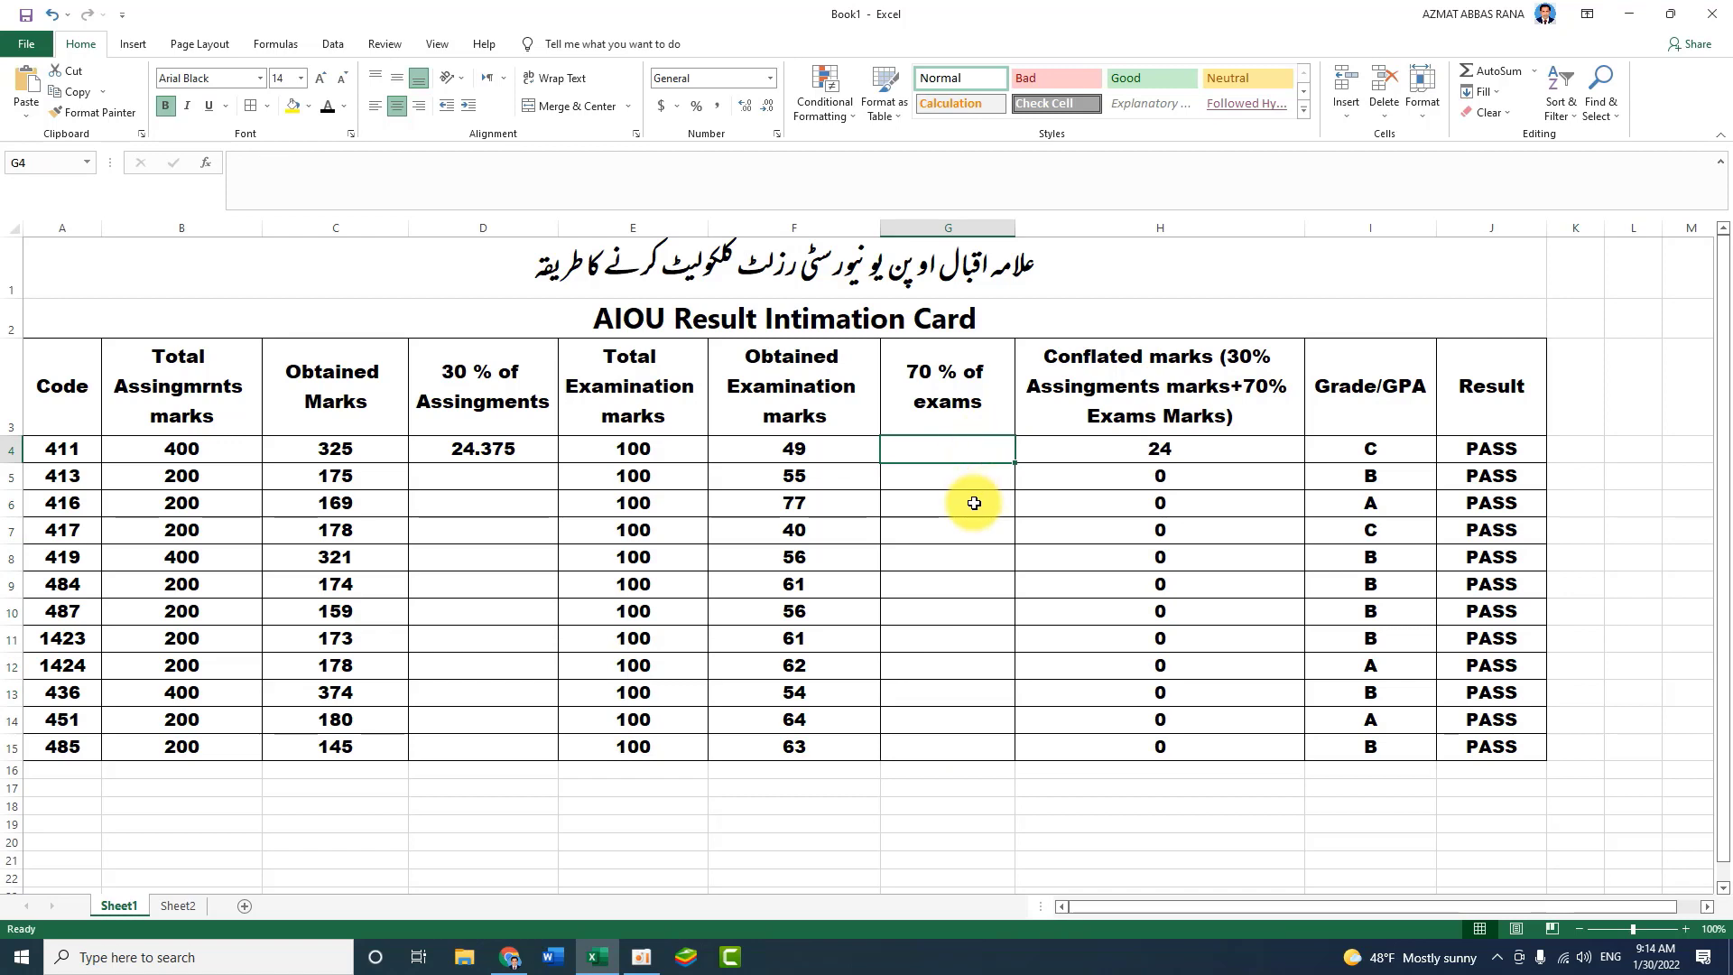
{"action": "left_click", "coordinate": [1116, 591]}
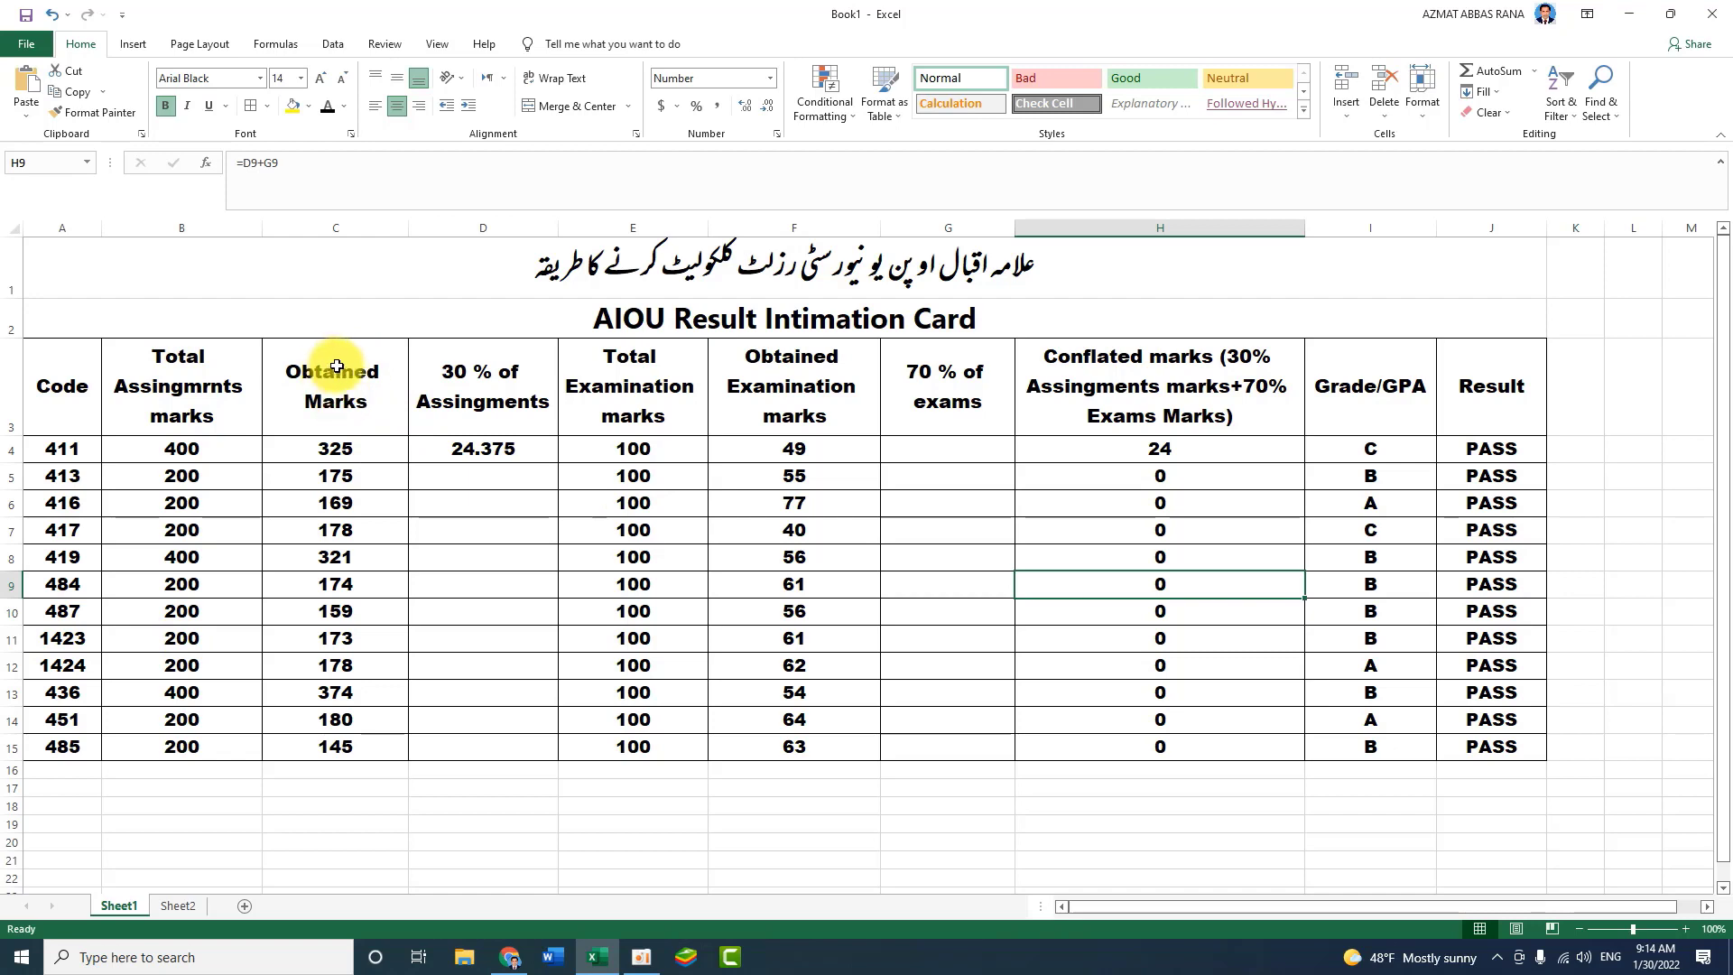
Change the Obtained Marks heading in C3 to "Obtained ASSINGMENTS Marks".
{"action": "double_click", "coordinate": [386, 373]}
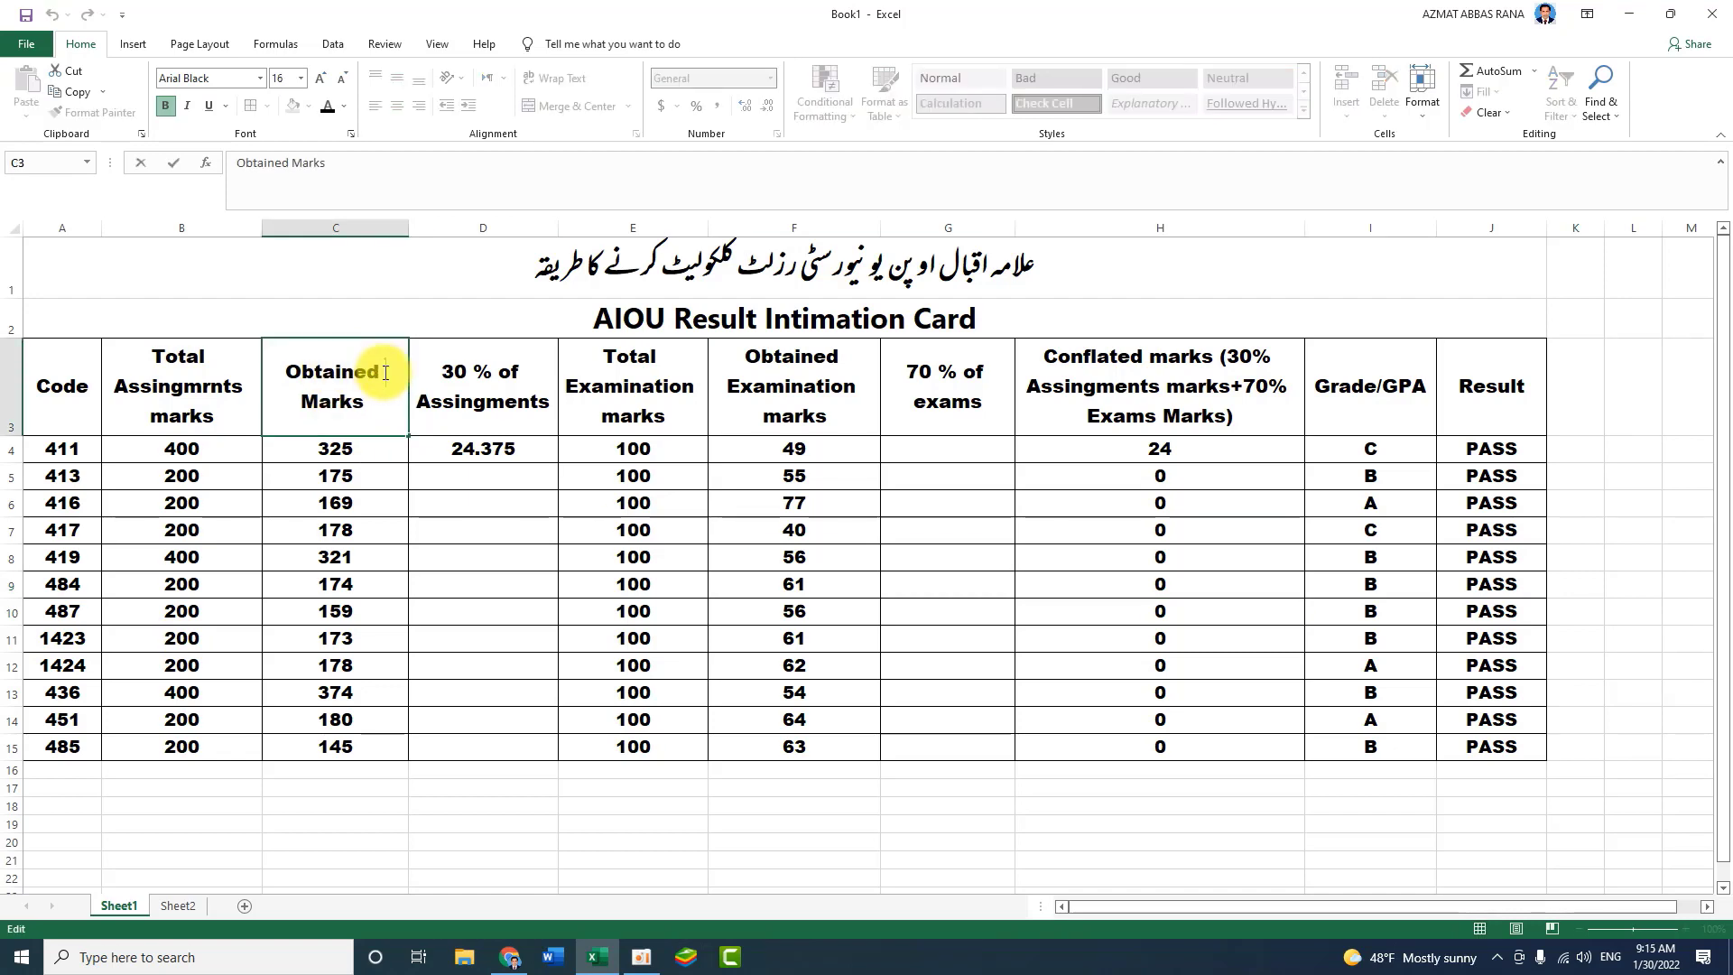
{"action": "type", "text": "ASSINGMENTS"}
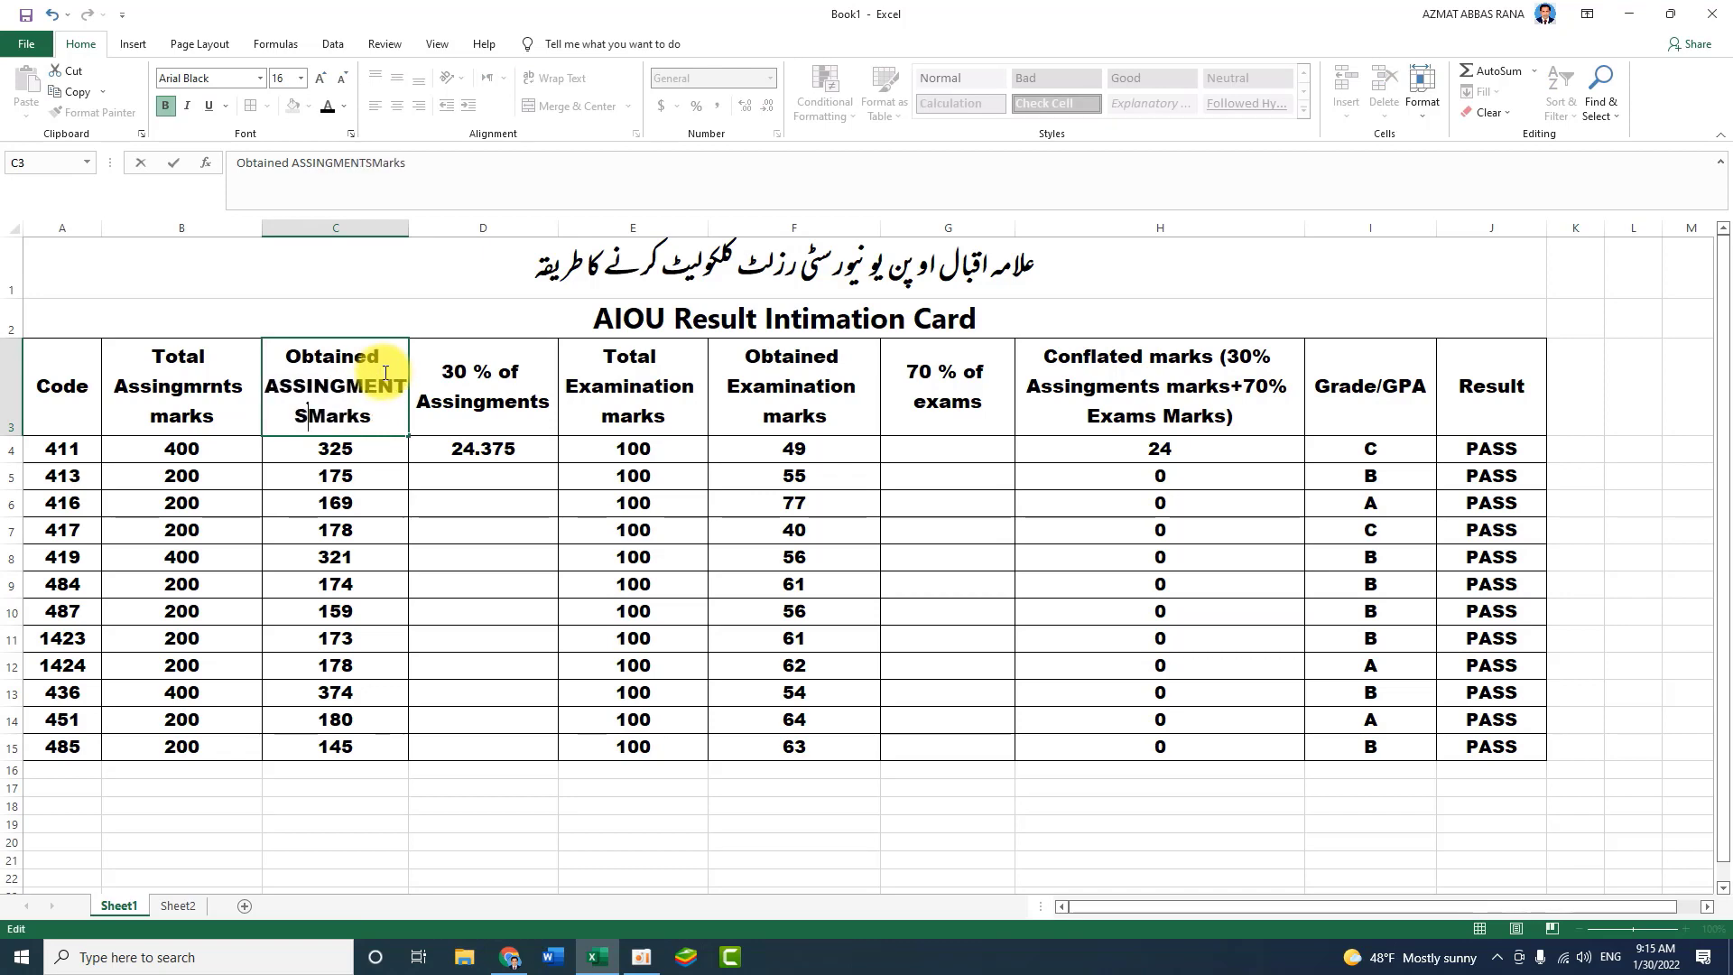
{"action": "left_click", "coordinate": [398, 631]}
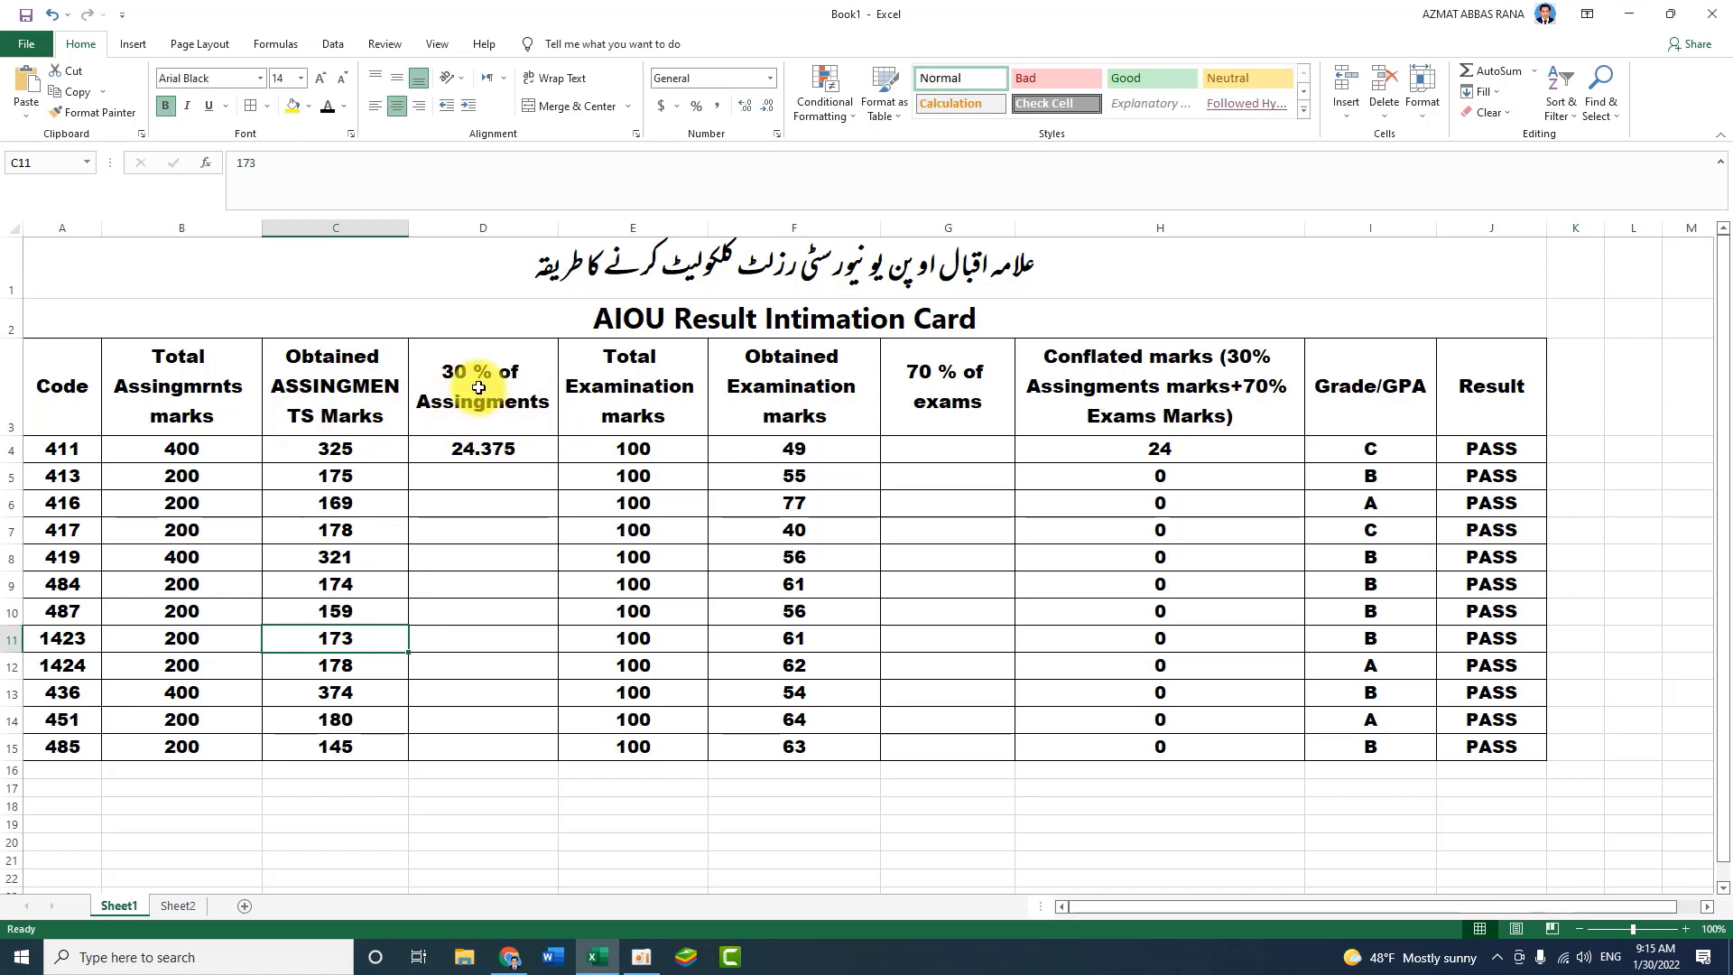
Replace the 30 % of assignments entry for course 411 in D4 with the formula =C4/B4*30.
{"action": "left_click", "coordinate": [519, 454]}
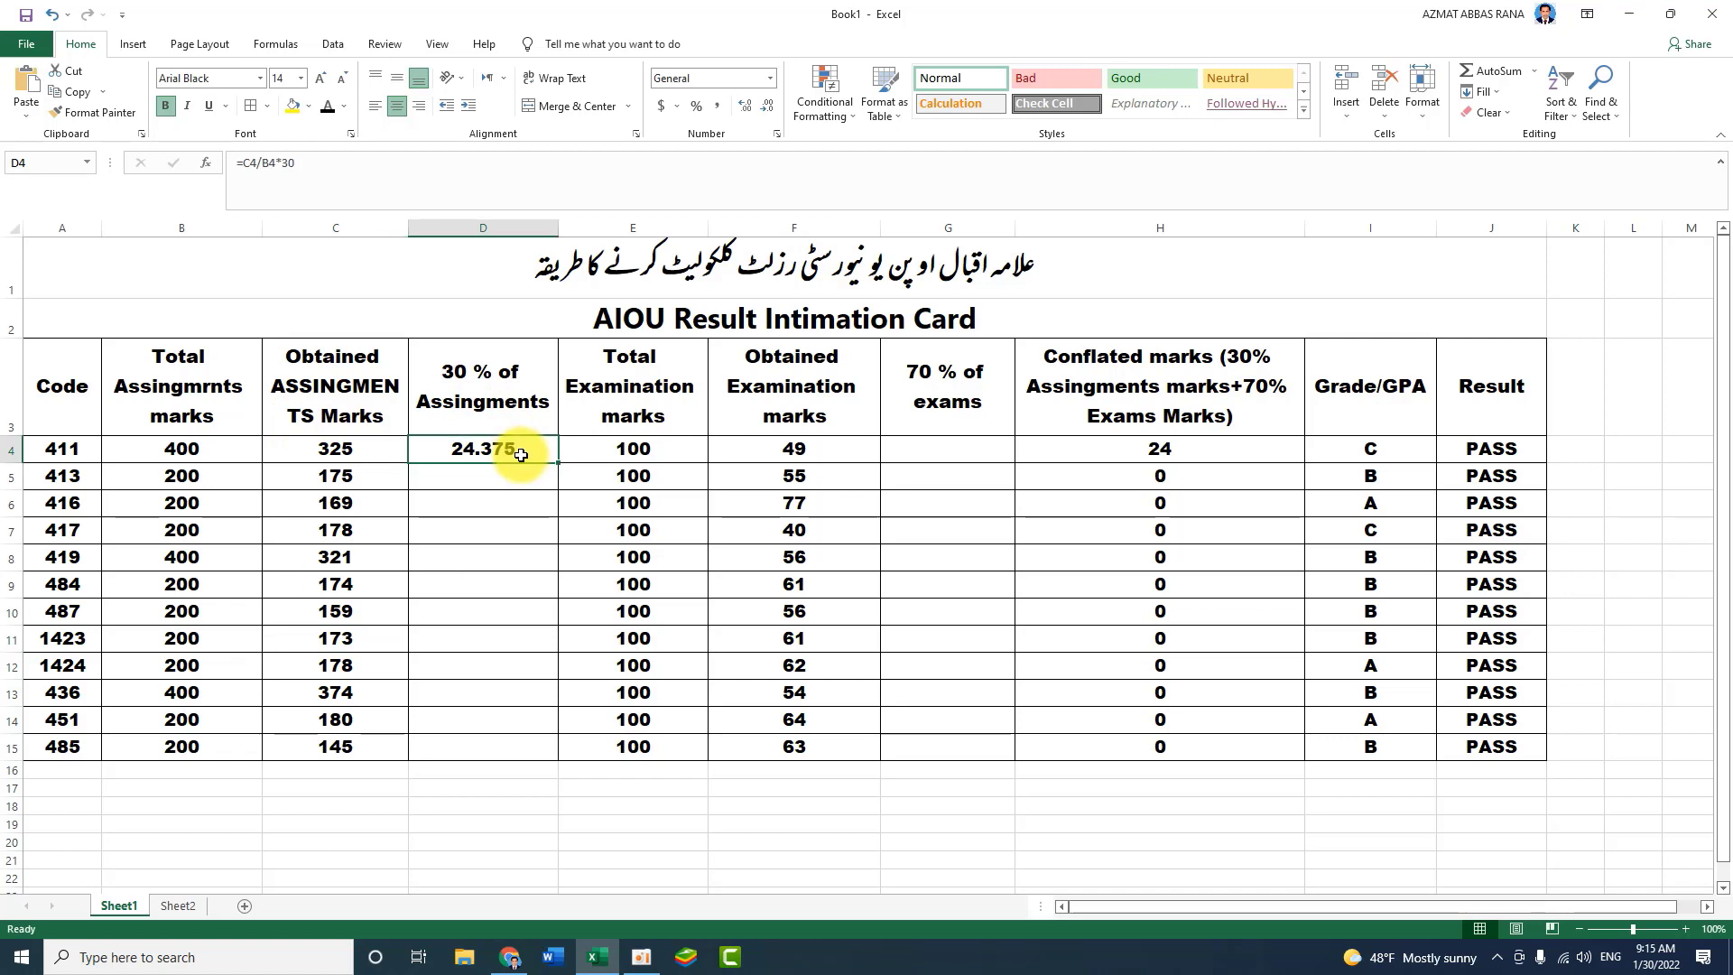
{"action": "key", "text": "Delete"}
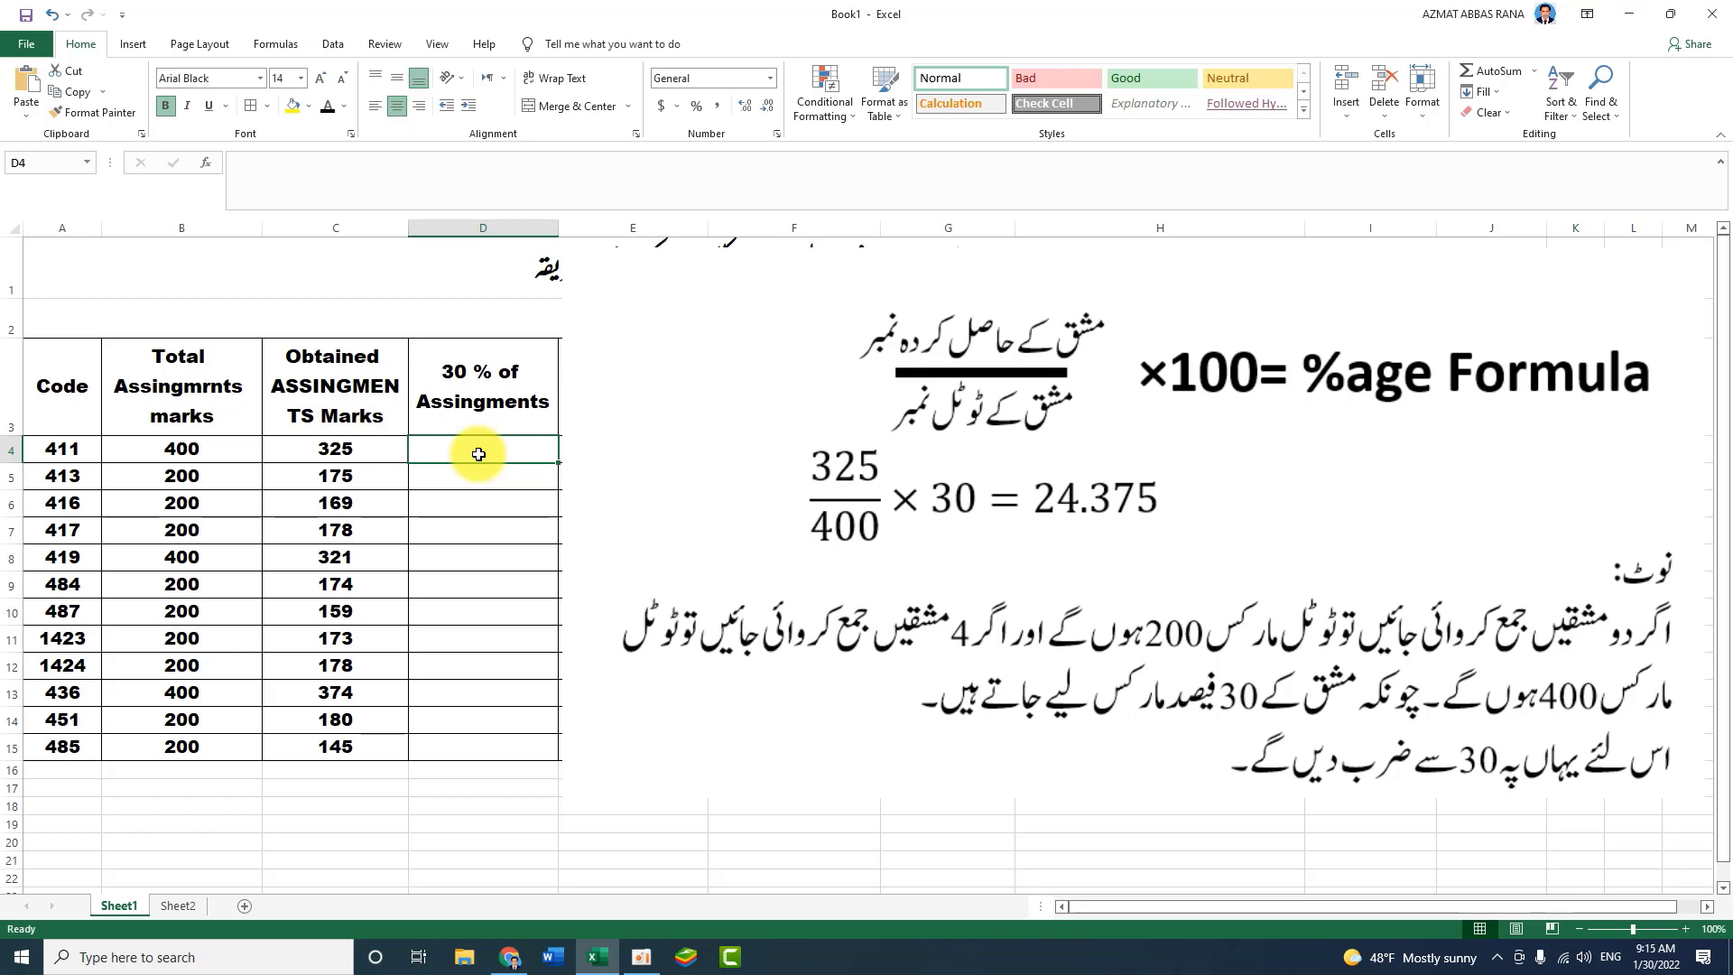
{"action": "type", "text": "="}
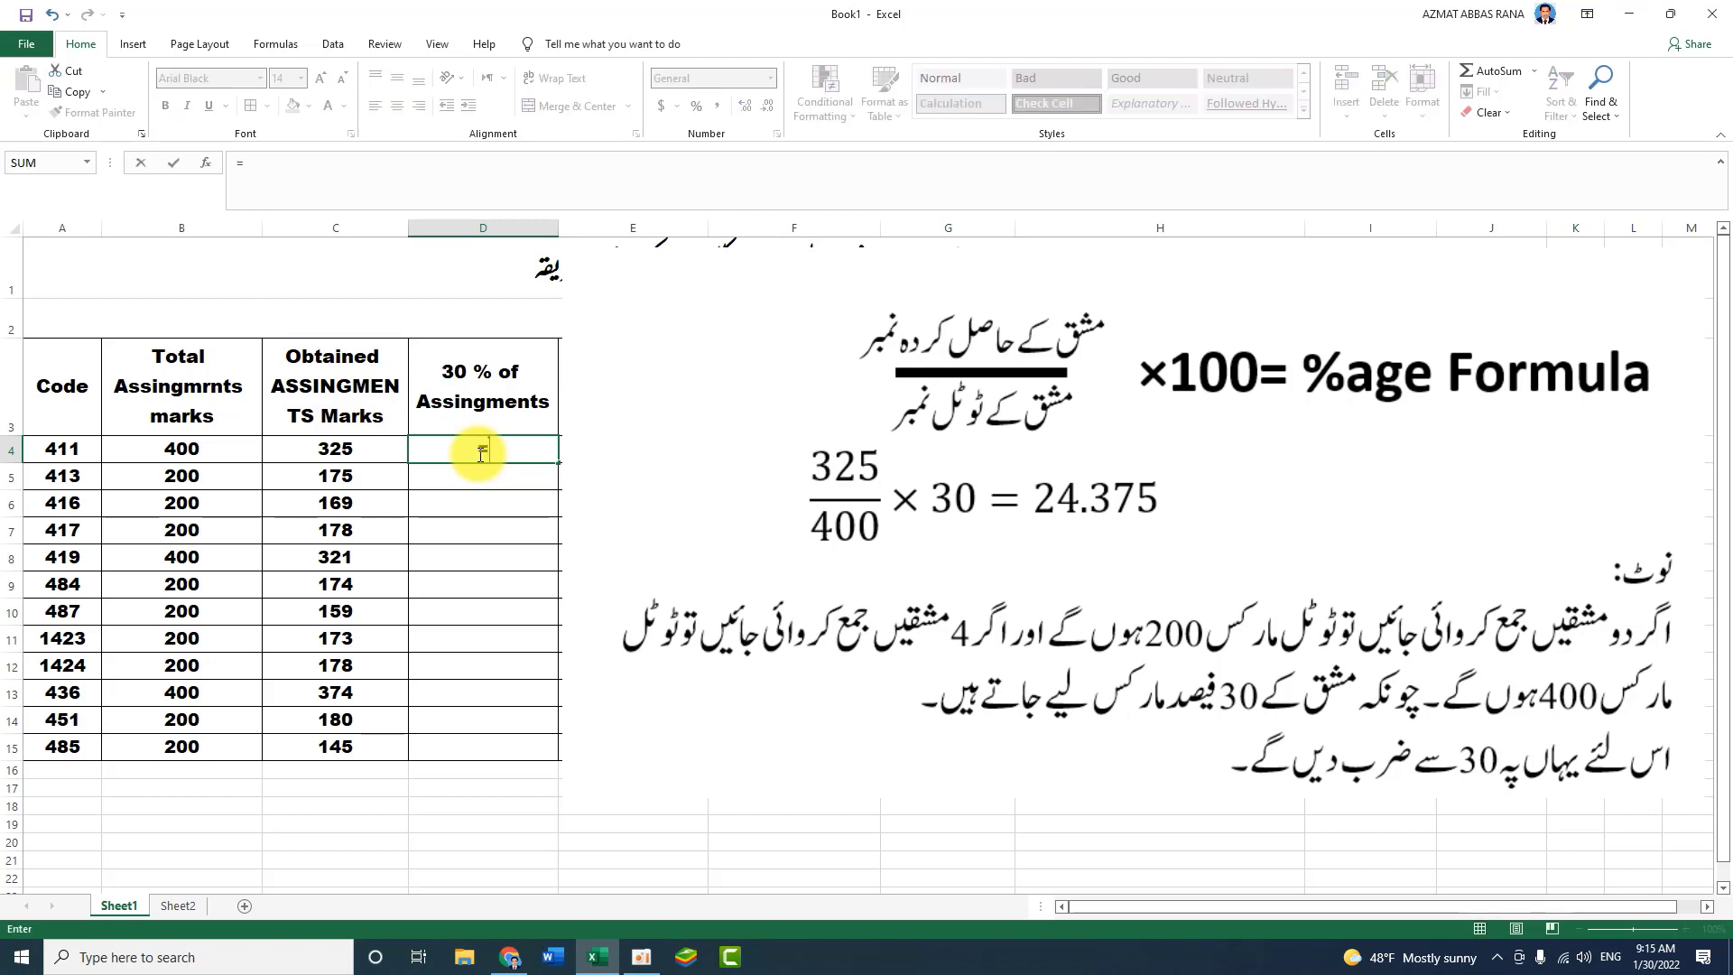
{"action": "left_click", "coordinate": [372, 450]}
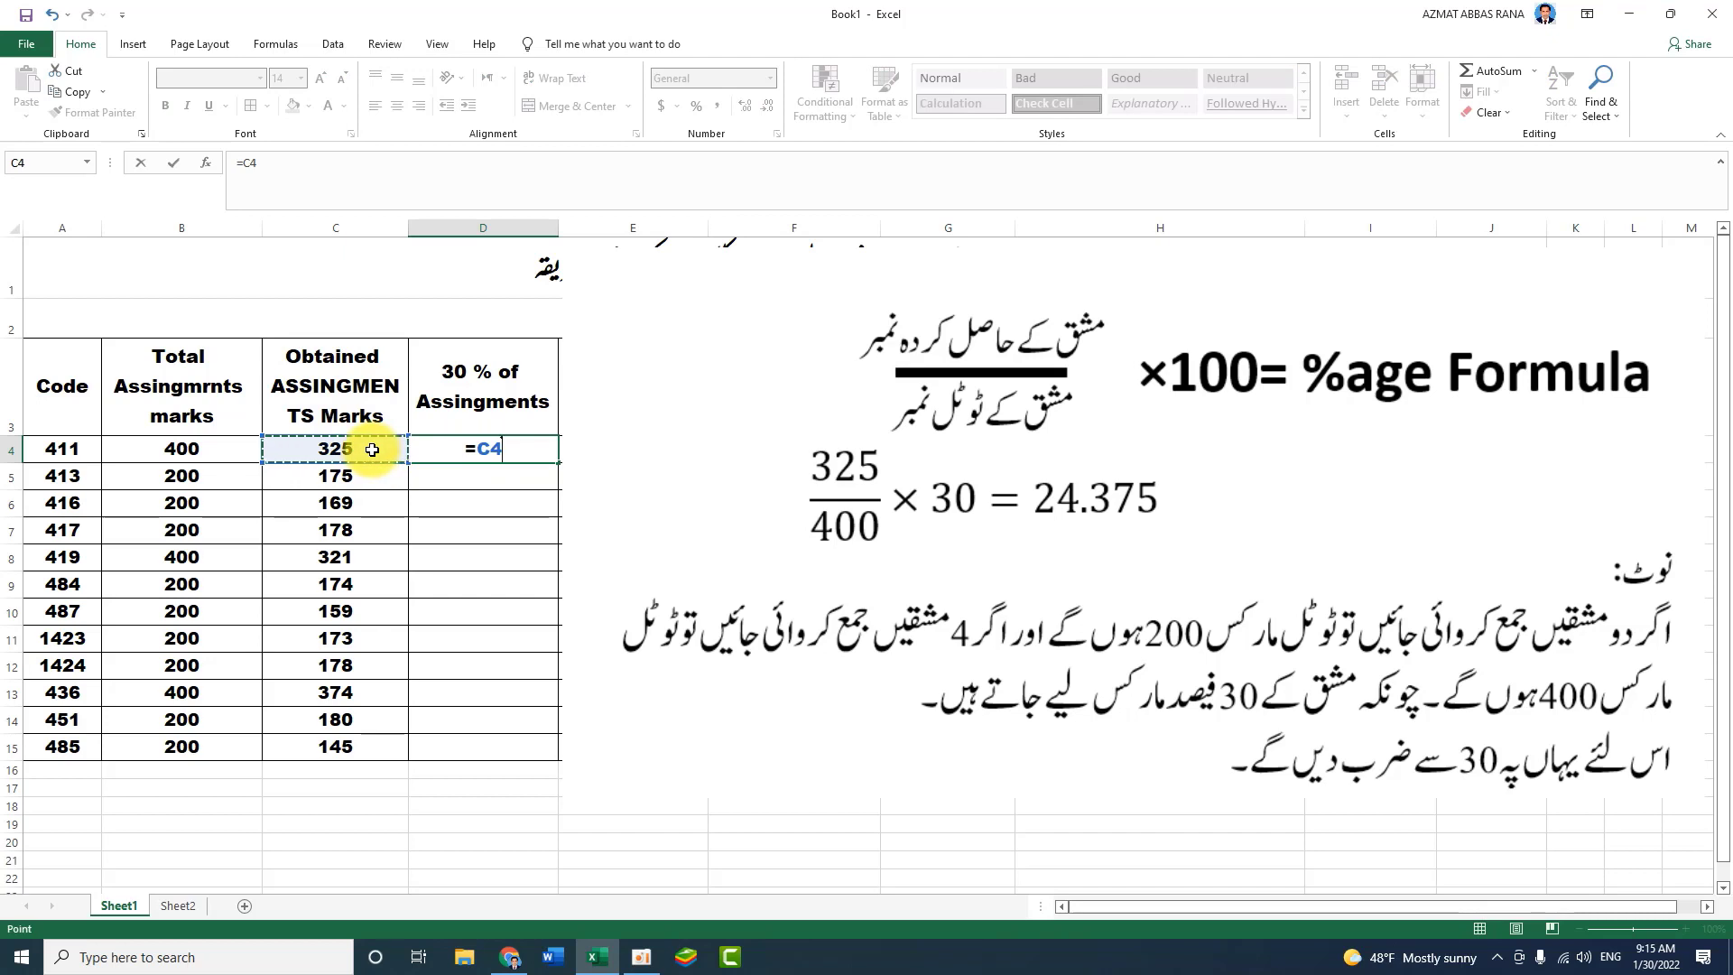
{"action": "type", "text": "/"}
{"action": "left_click", "coordinate": [220, 451]}
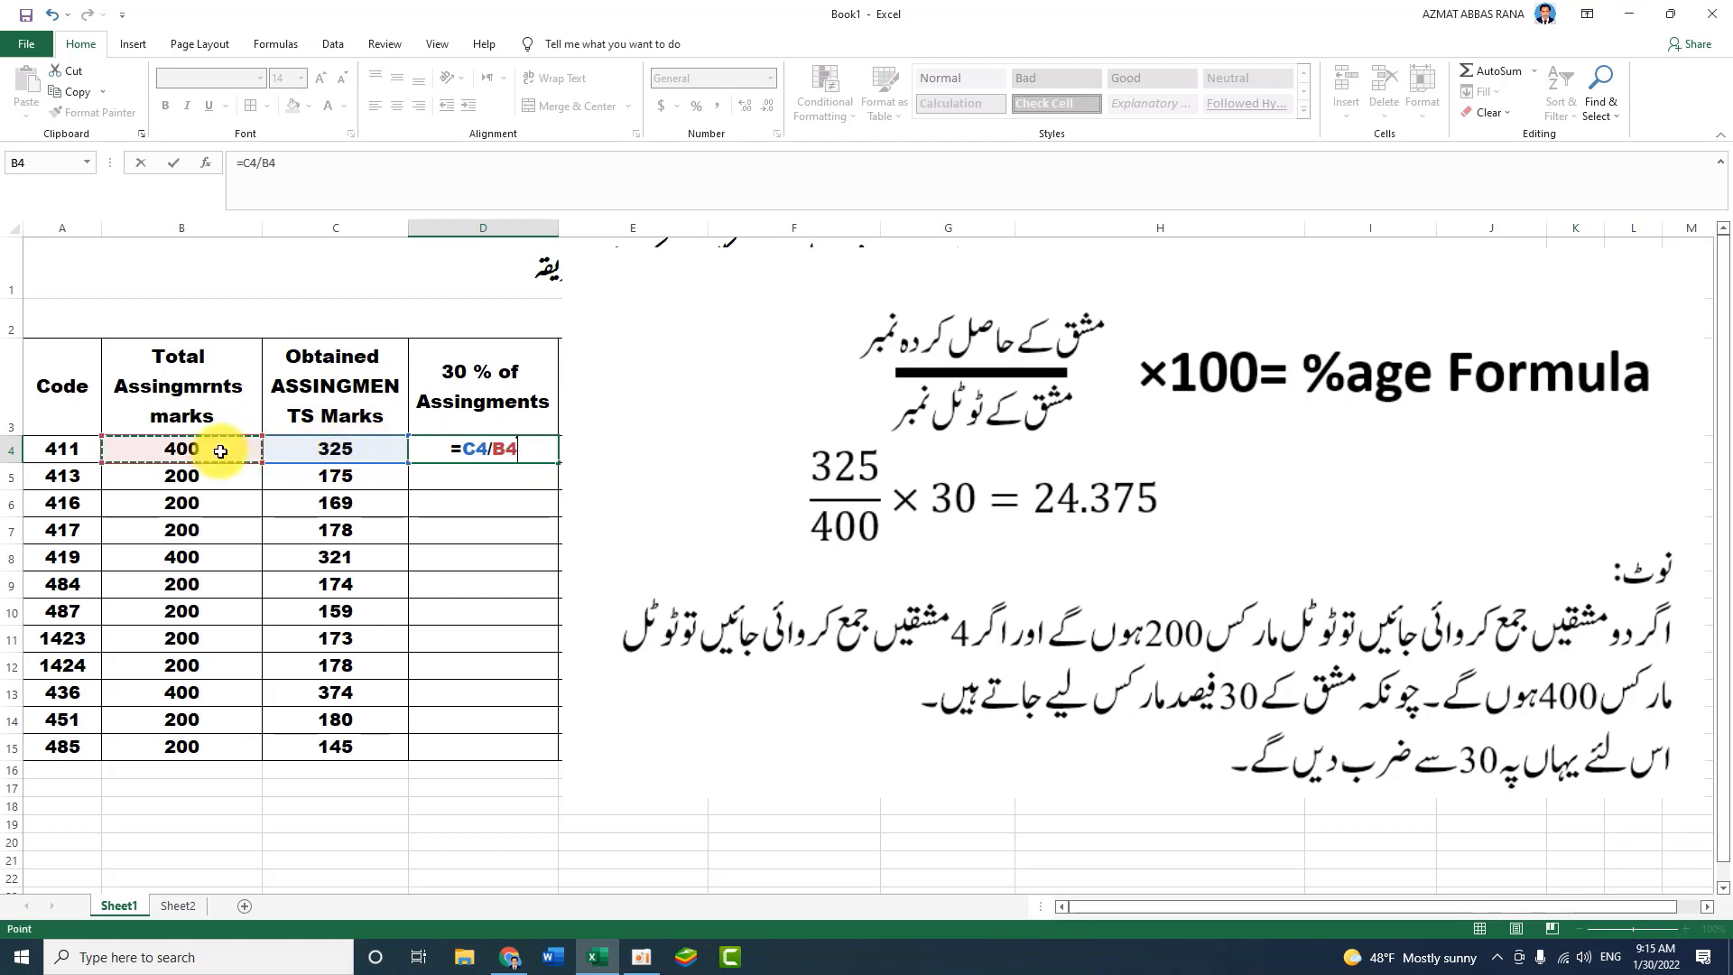
{"action": "type", "text": "*"}
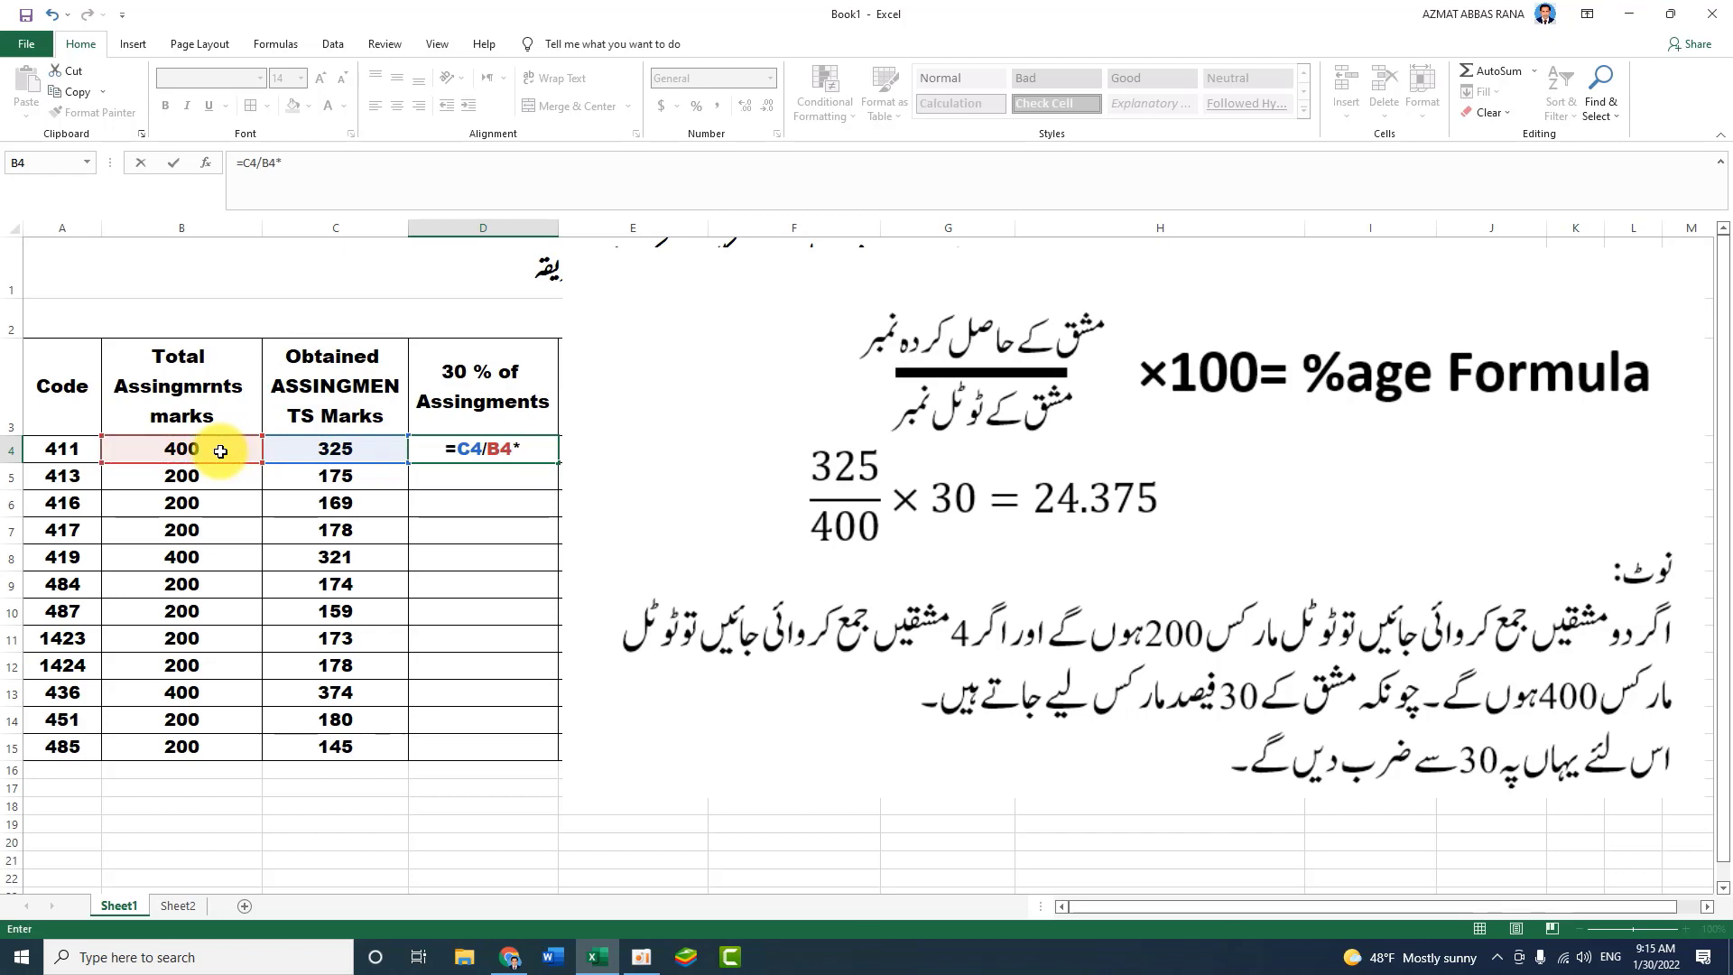
{"action": "type", "text": "30"}
{"action": "key", "text": "Return"}
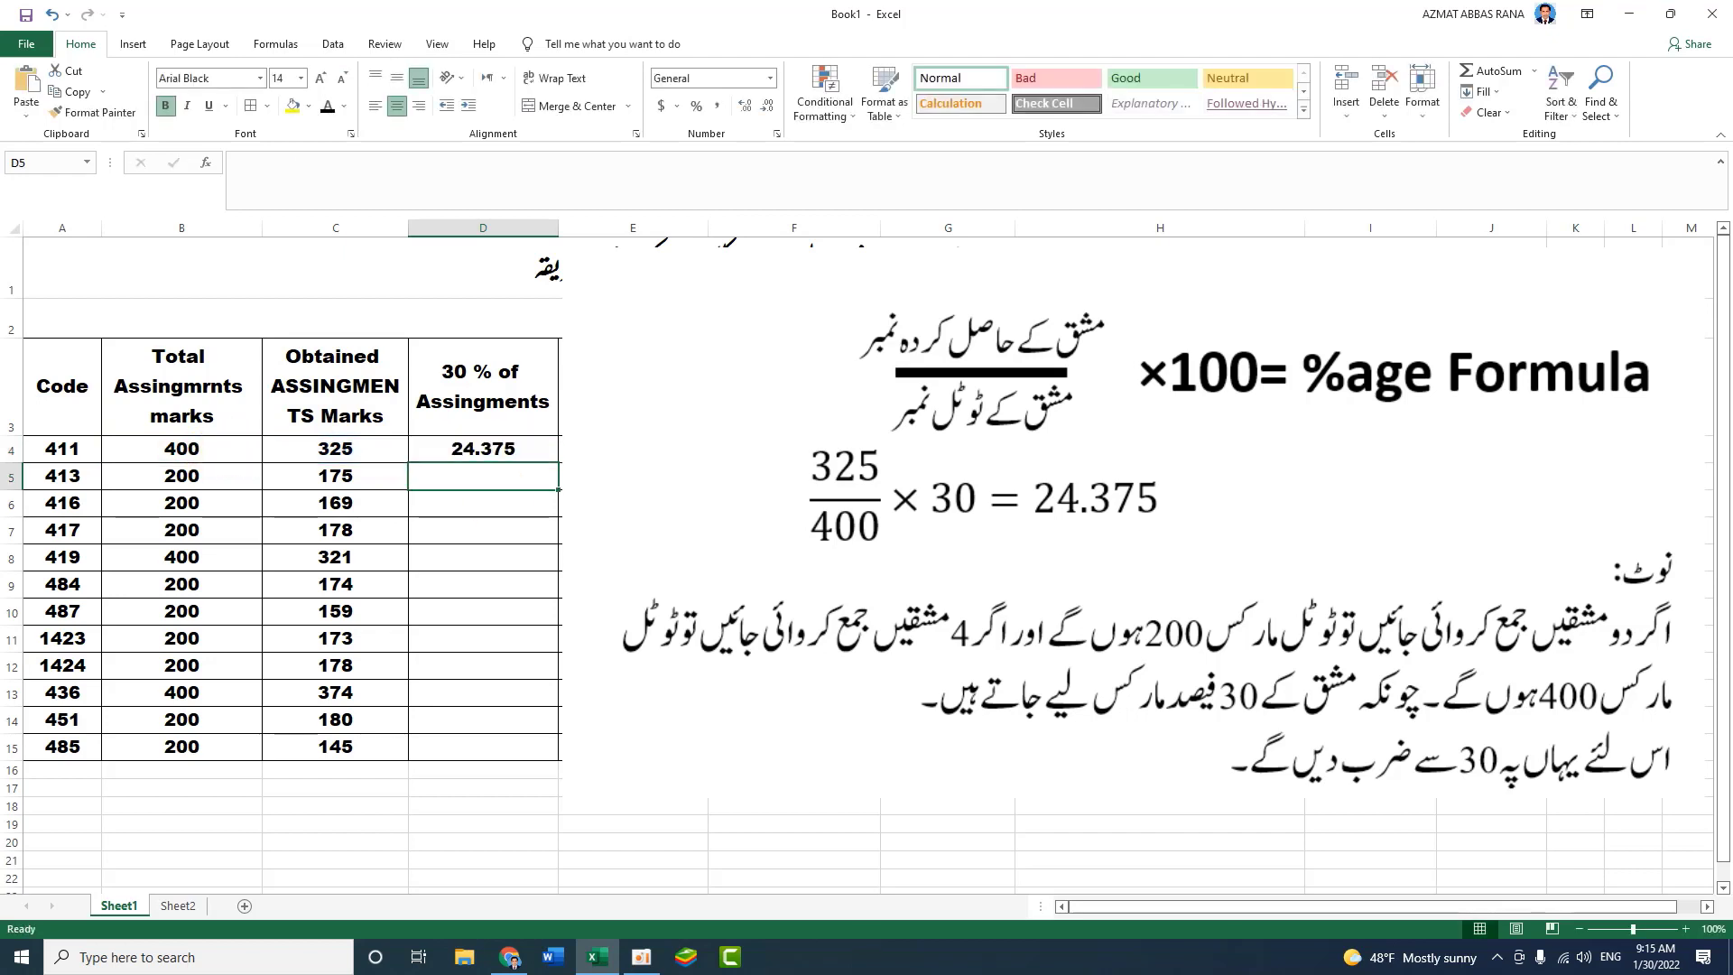
Fill the 30 % of assignments formula from D4 down to the last course in row 15.
{"action": "left_click", "coordinate": [533, 442]}
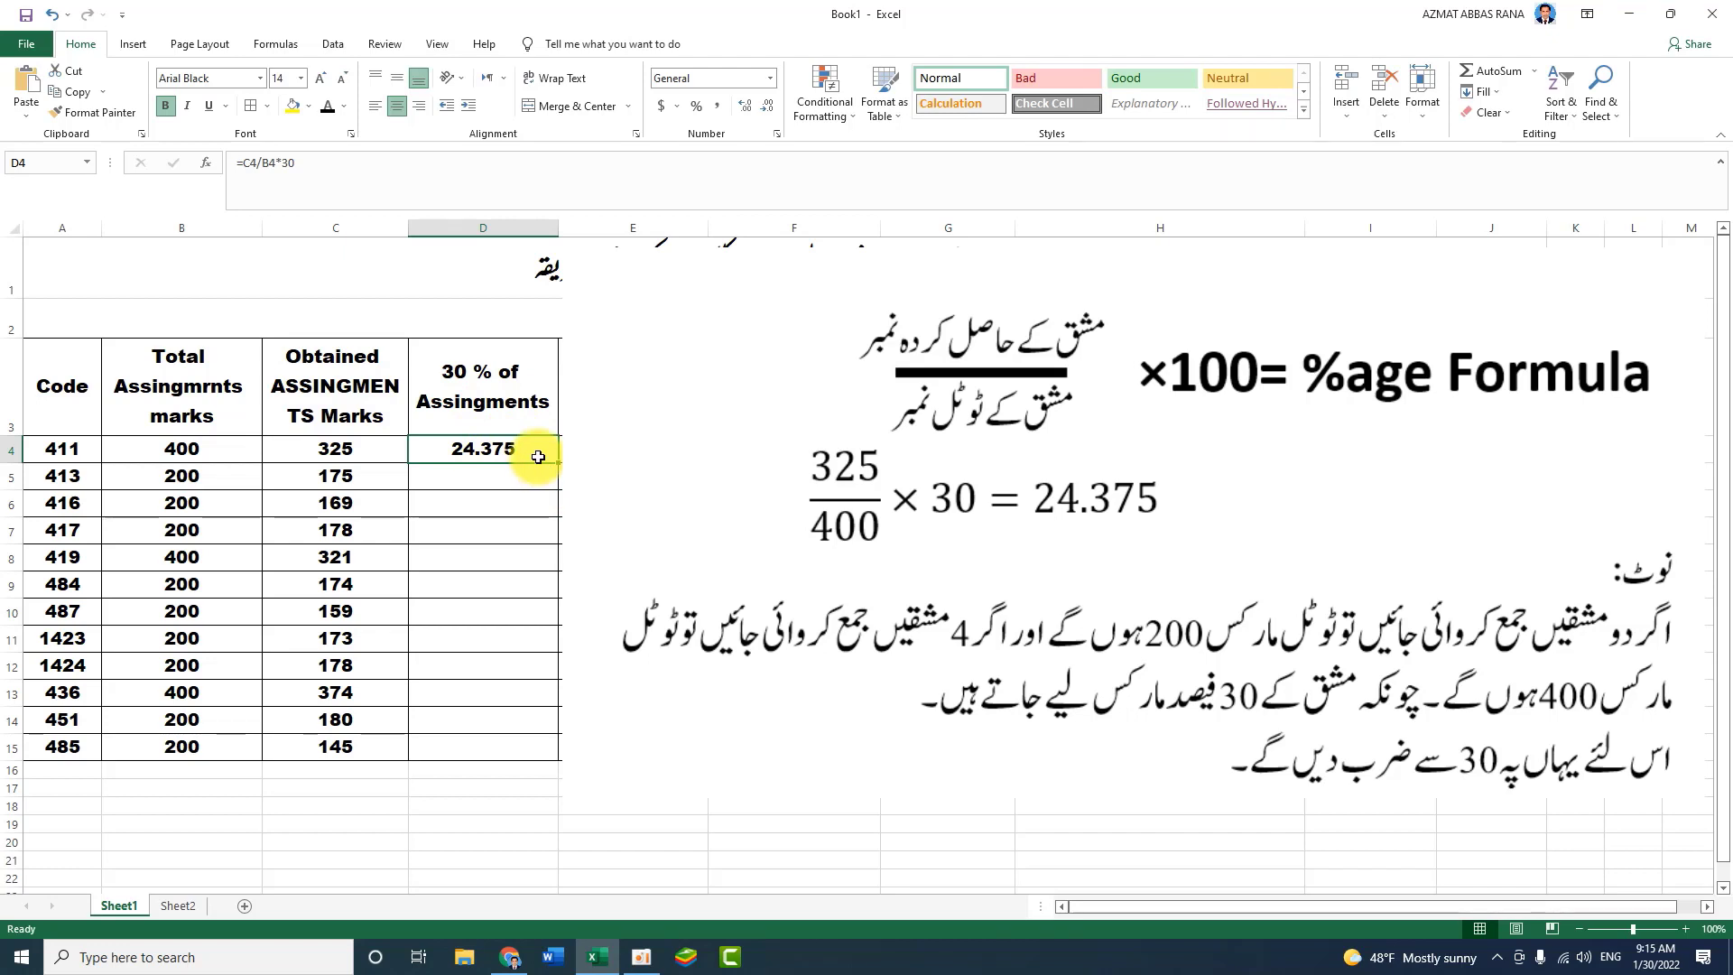
{"action": "left_click_drag", "start_coordinate": [558, 464], "coordinate": [558, 464]}
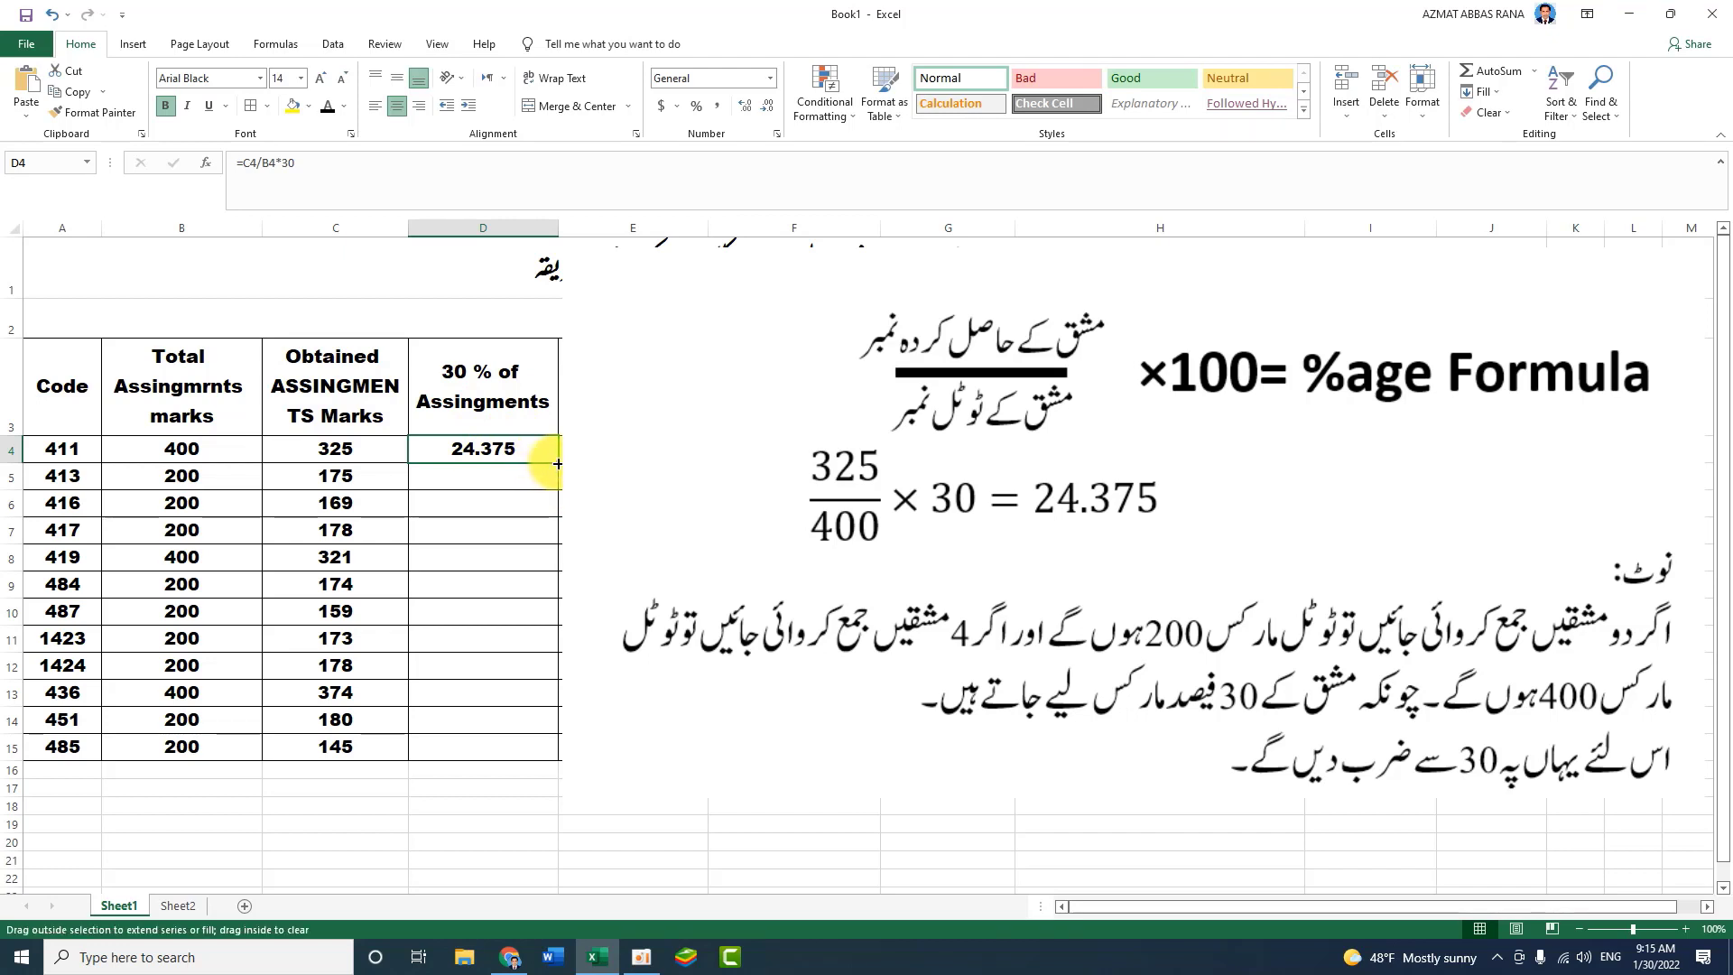
{"action": "left_click_drag", "start_coordinate": [558, 464], "coordinate": [553, 754]}
Review course 411's total and obtained assignment marks, its 30 % share, and its total and obtained examination marks.
{"action": "left_click", "coordinate": [487, 449]}
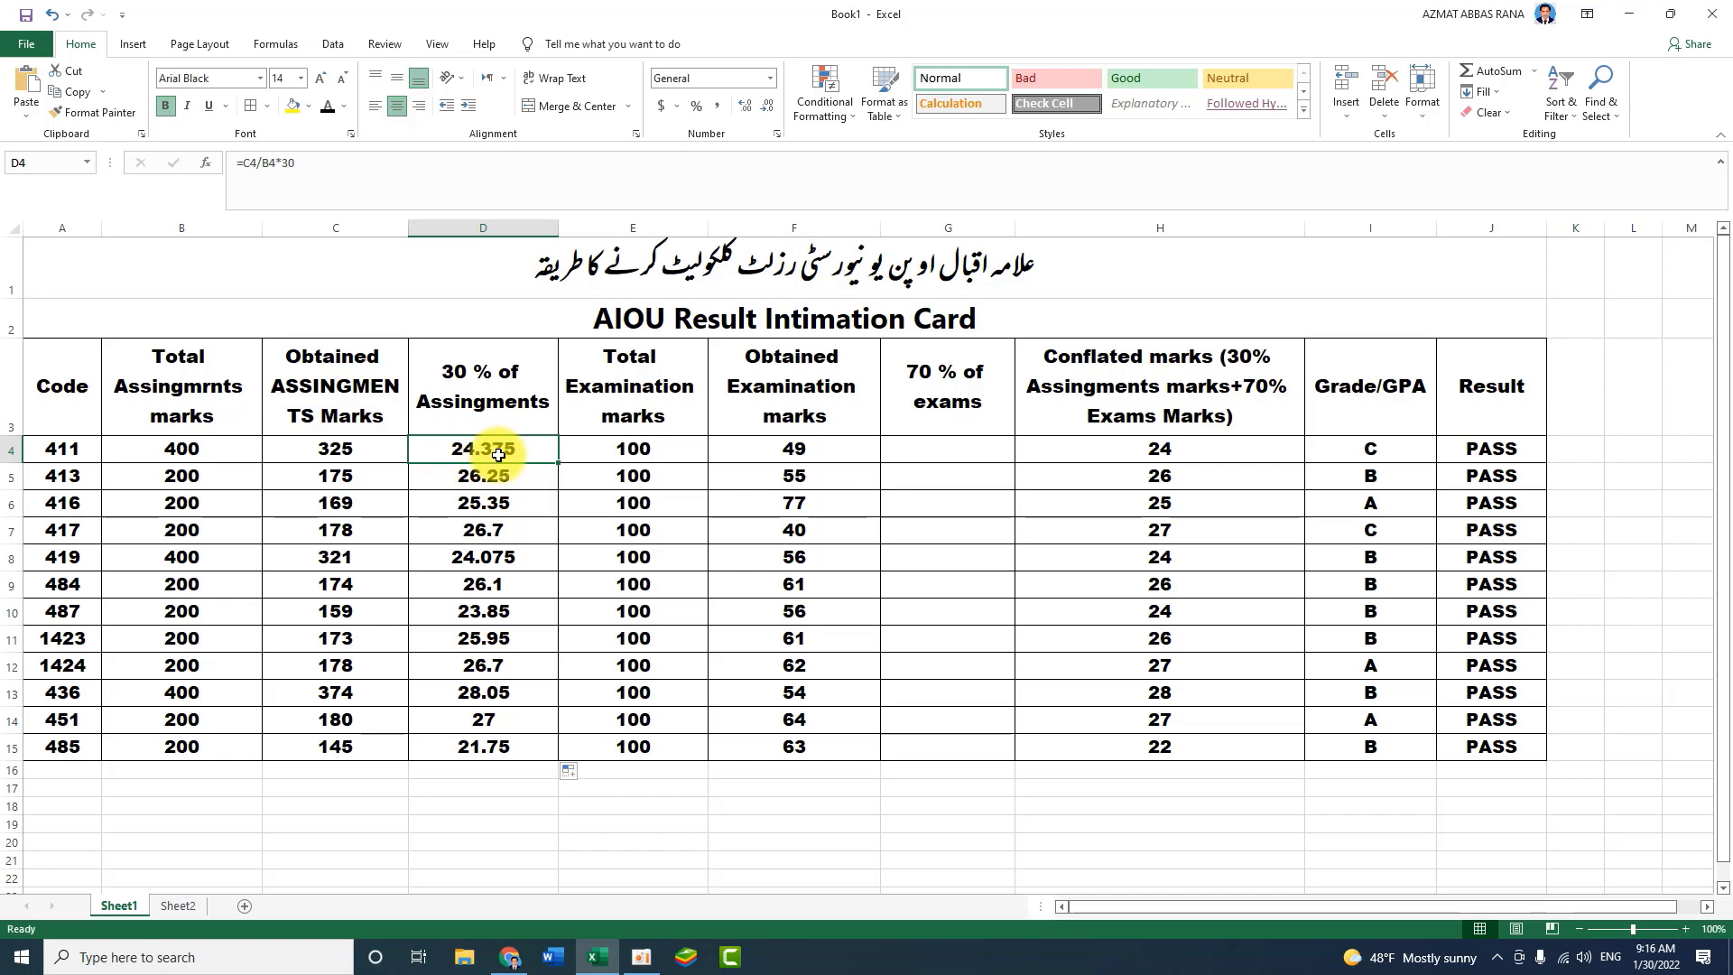
{"action": "left_click", "coordinate": [347, 447]}
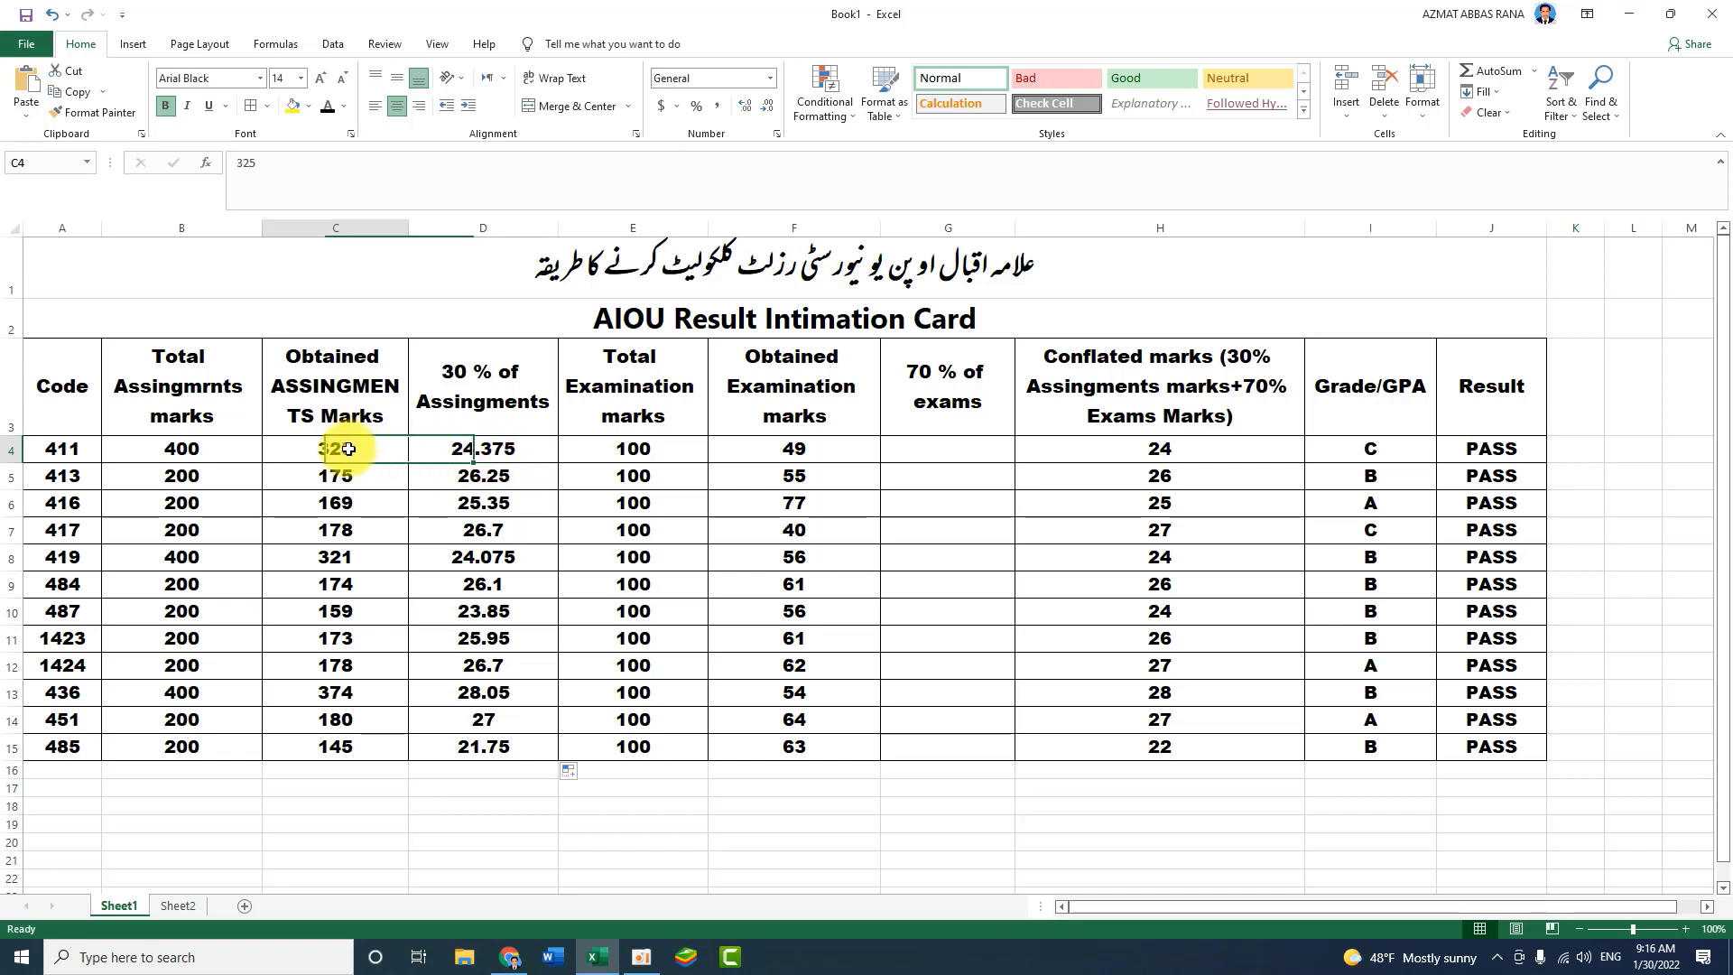
{"action": "left_click", "coordinate": [207, 446]}
{"action": "left_click", "coordinate": [351, 446]}
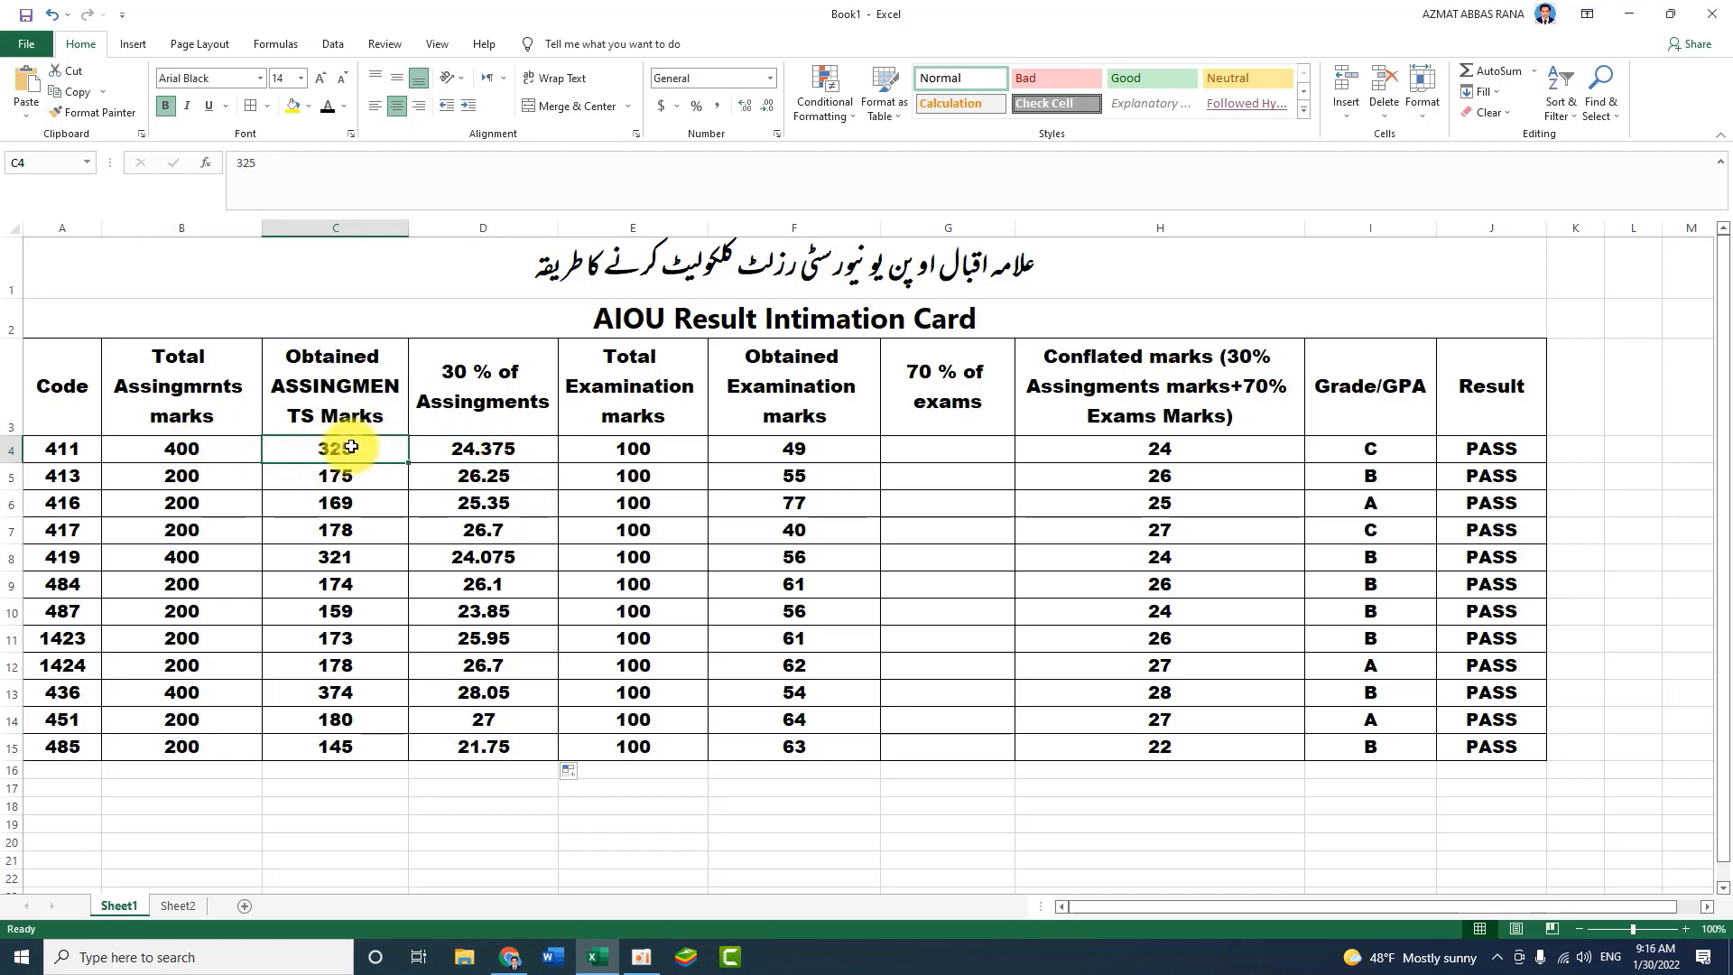
{"action": "left_click", "coordinate": [464, 447]}
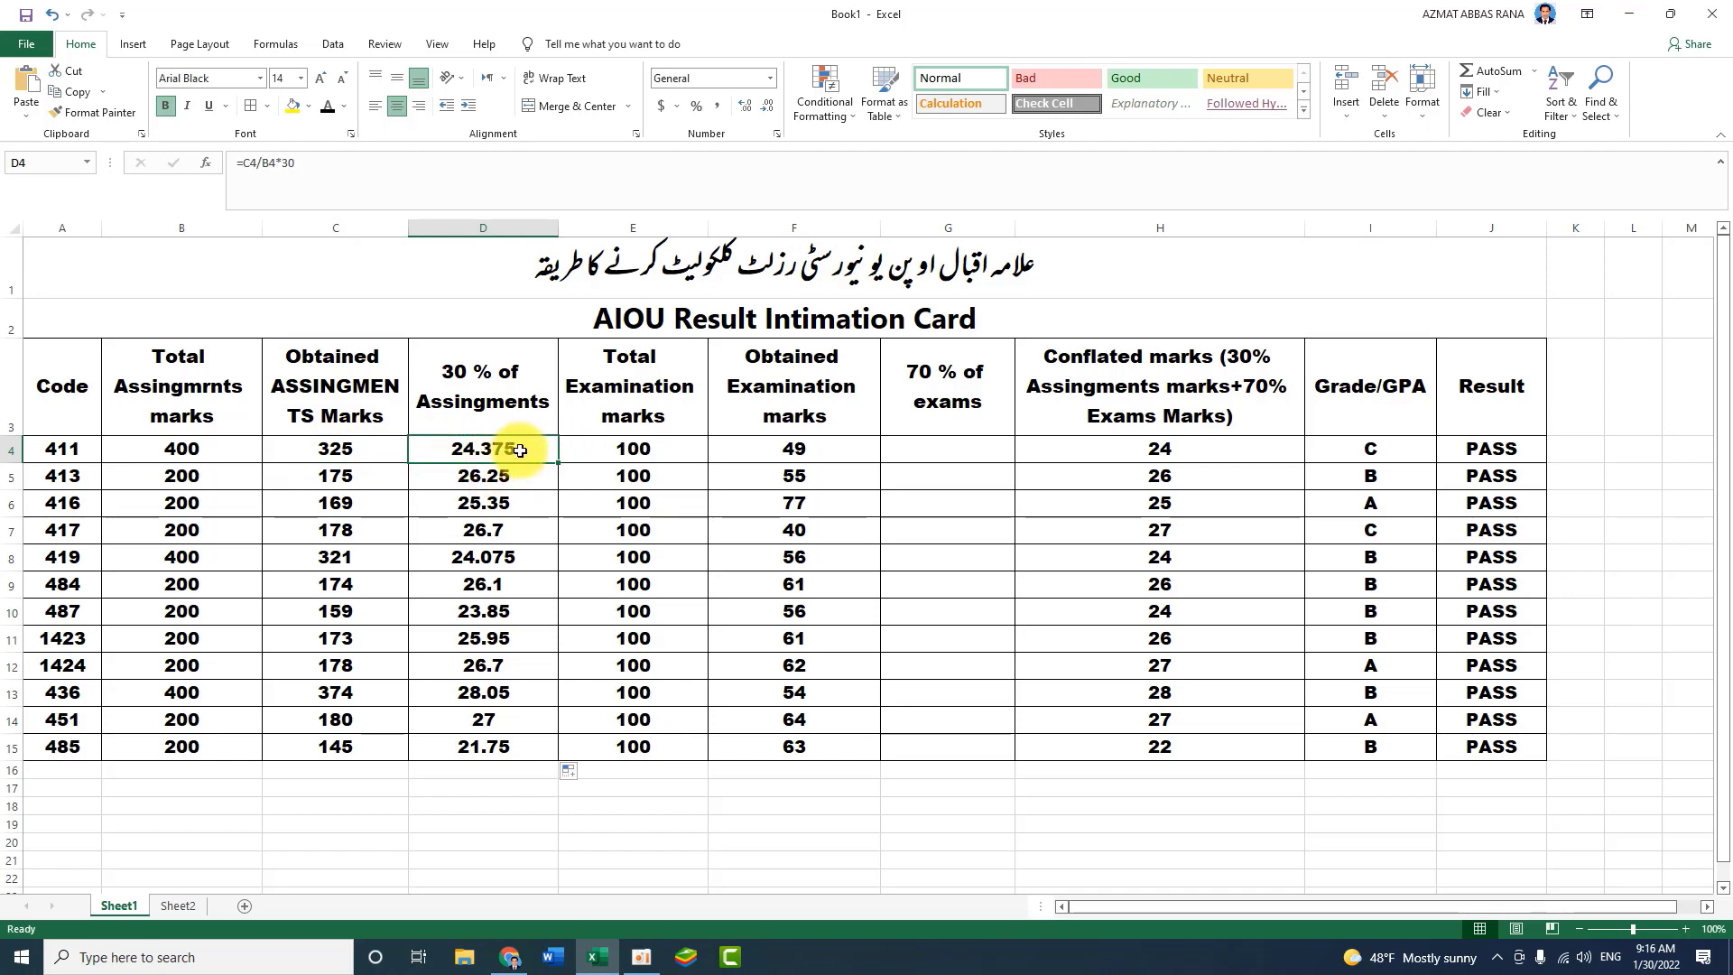
{"action": "left_click", "coordinate": [665, 451]}
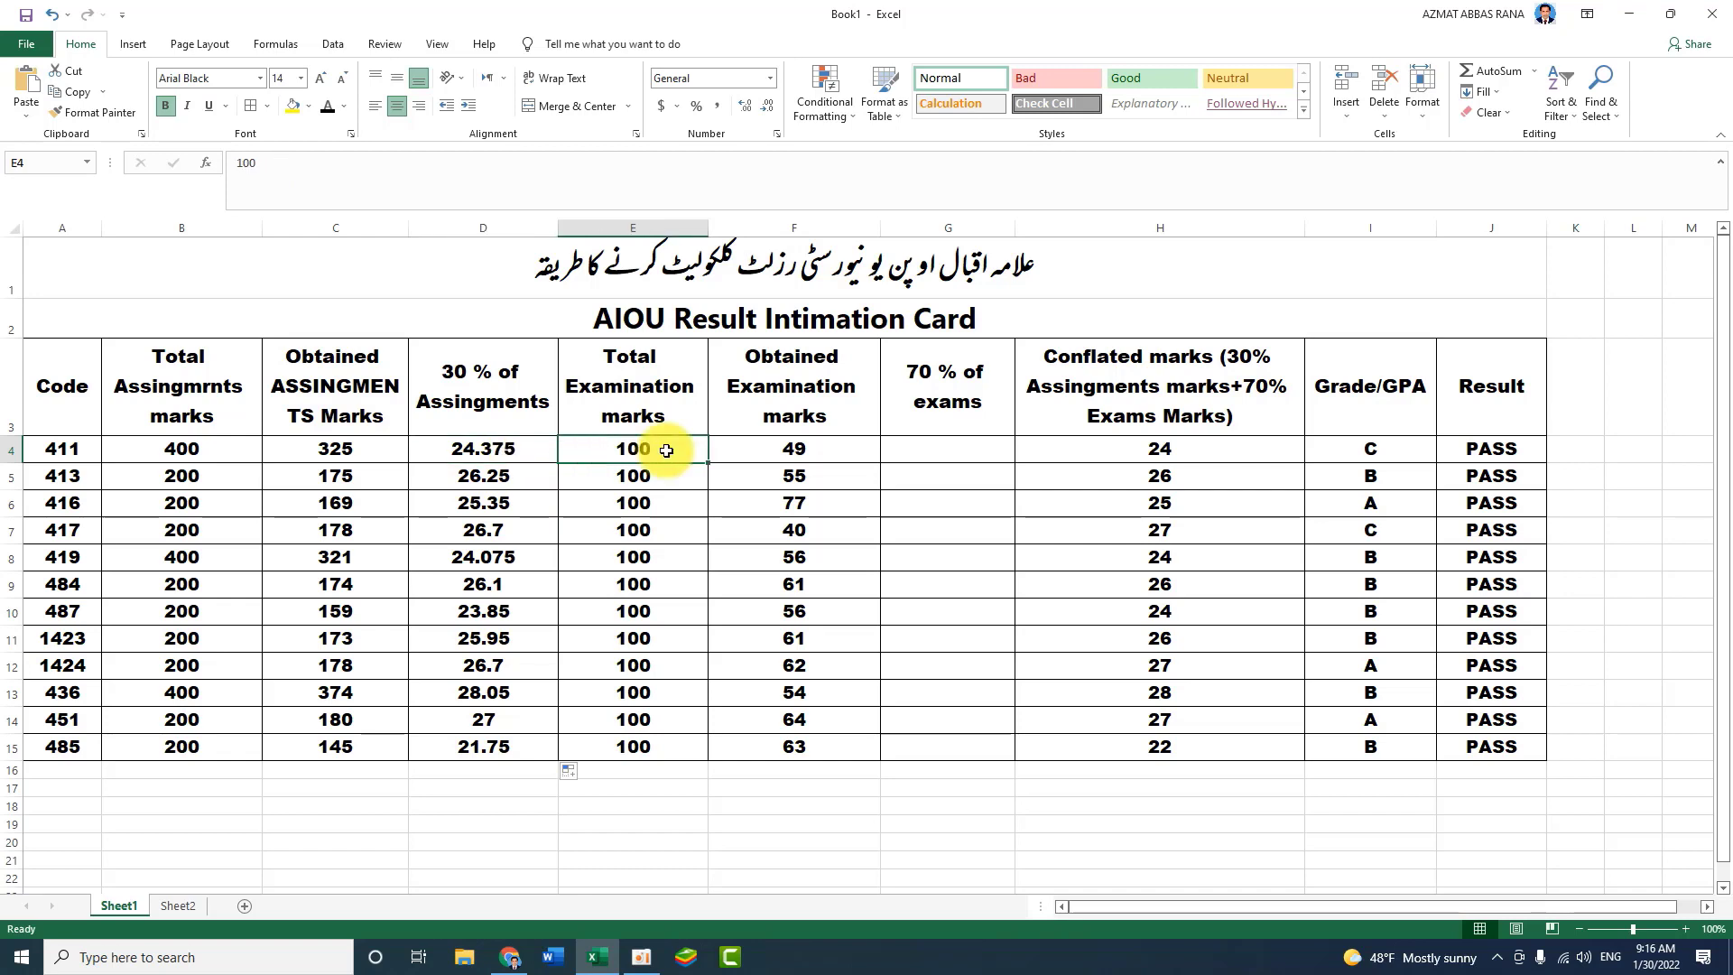
{"action": "left_click", "coordinate": [509, 447]}
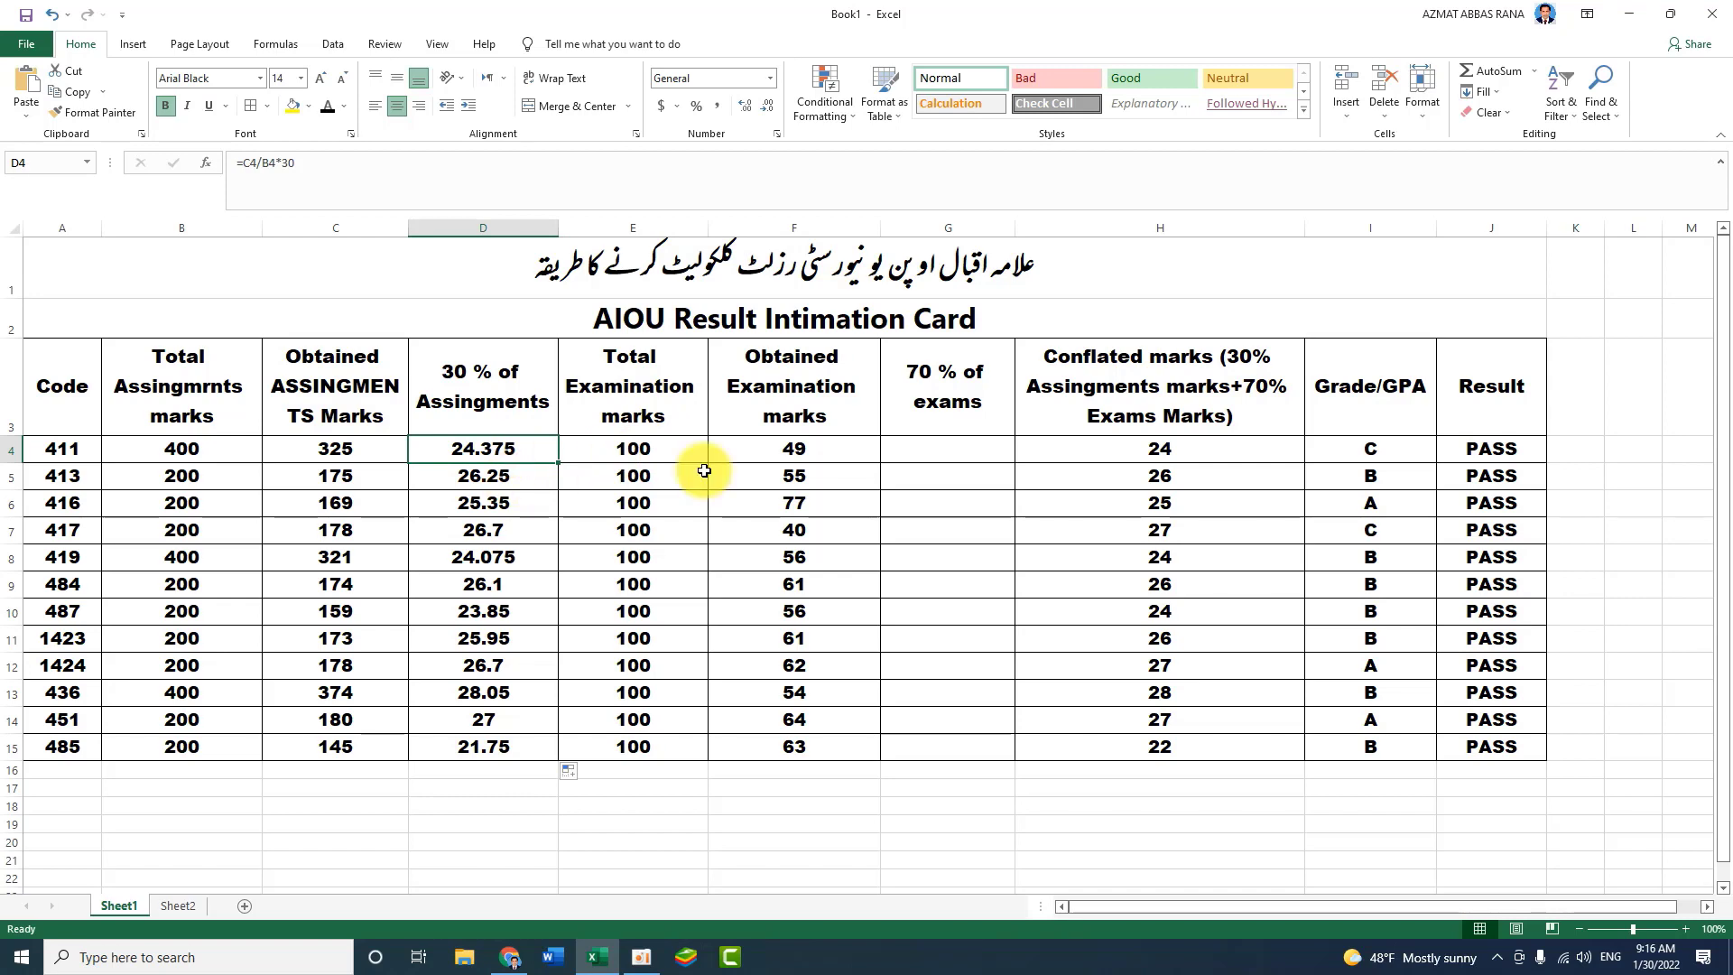
{"action": "left_click", "coordinate": [677, 454]}
{"action": "left_click", "coordinate": [827, 449]}
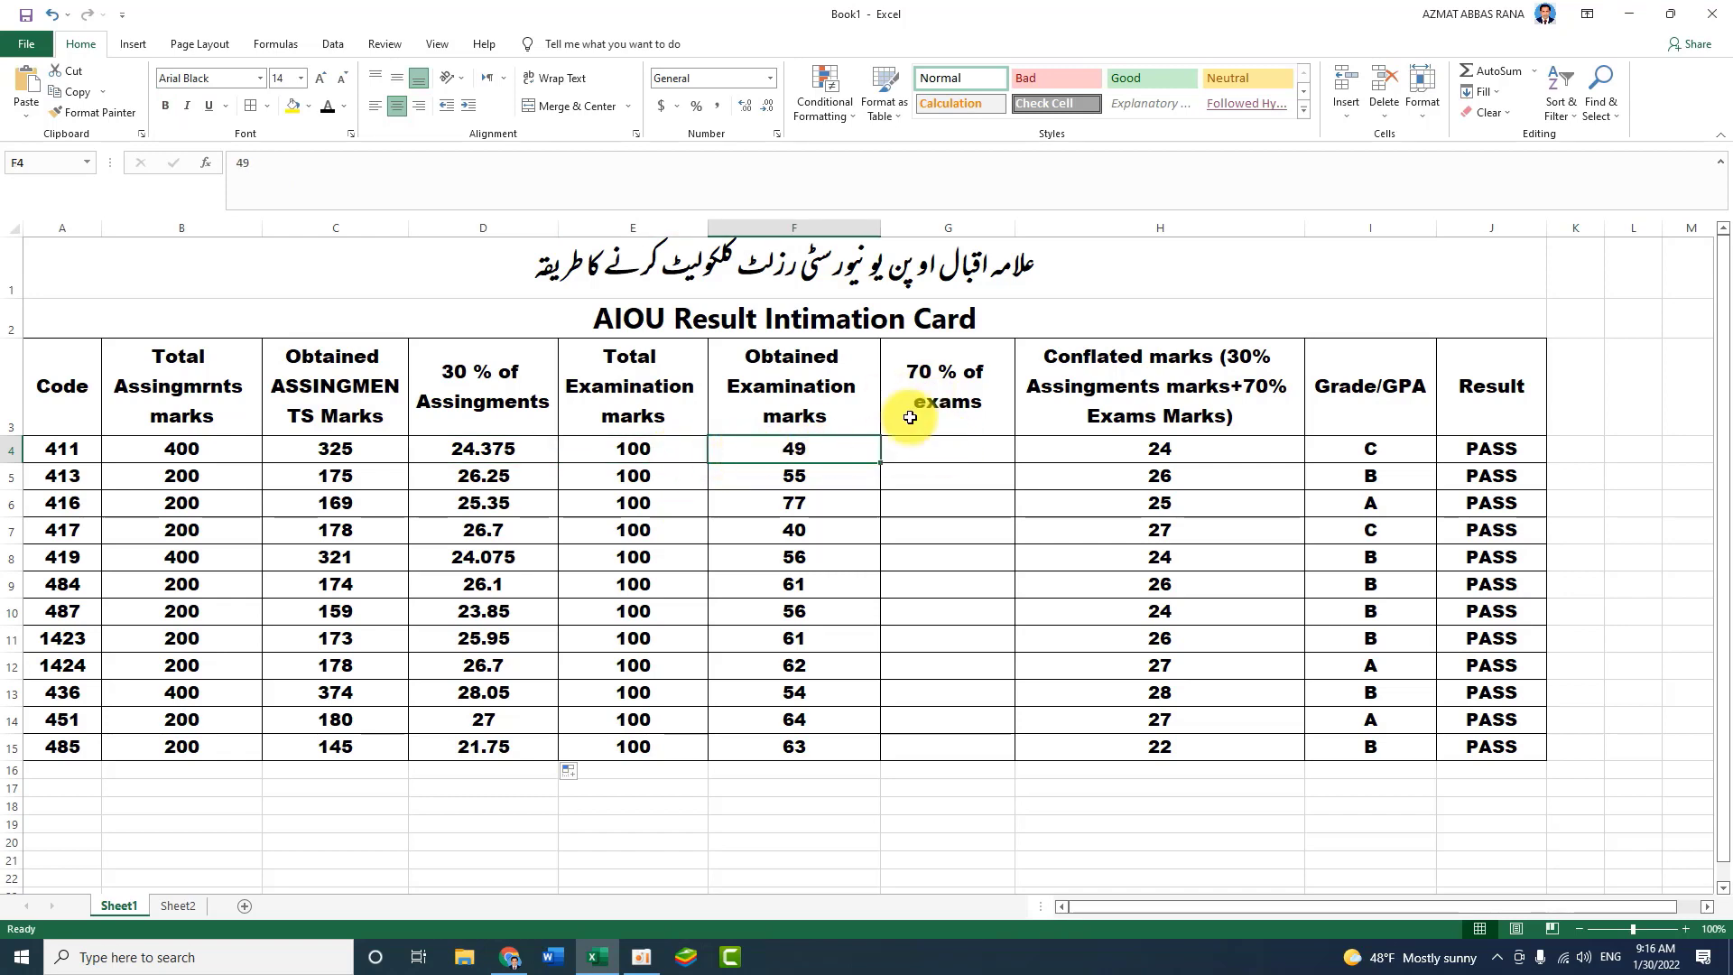
Change the 70 % heading in G3 to "70 % of Exams".
{"action": "double_click", "coordinate": [924, 391]}
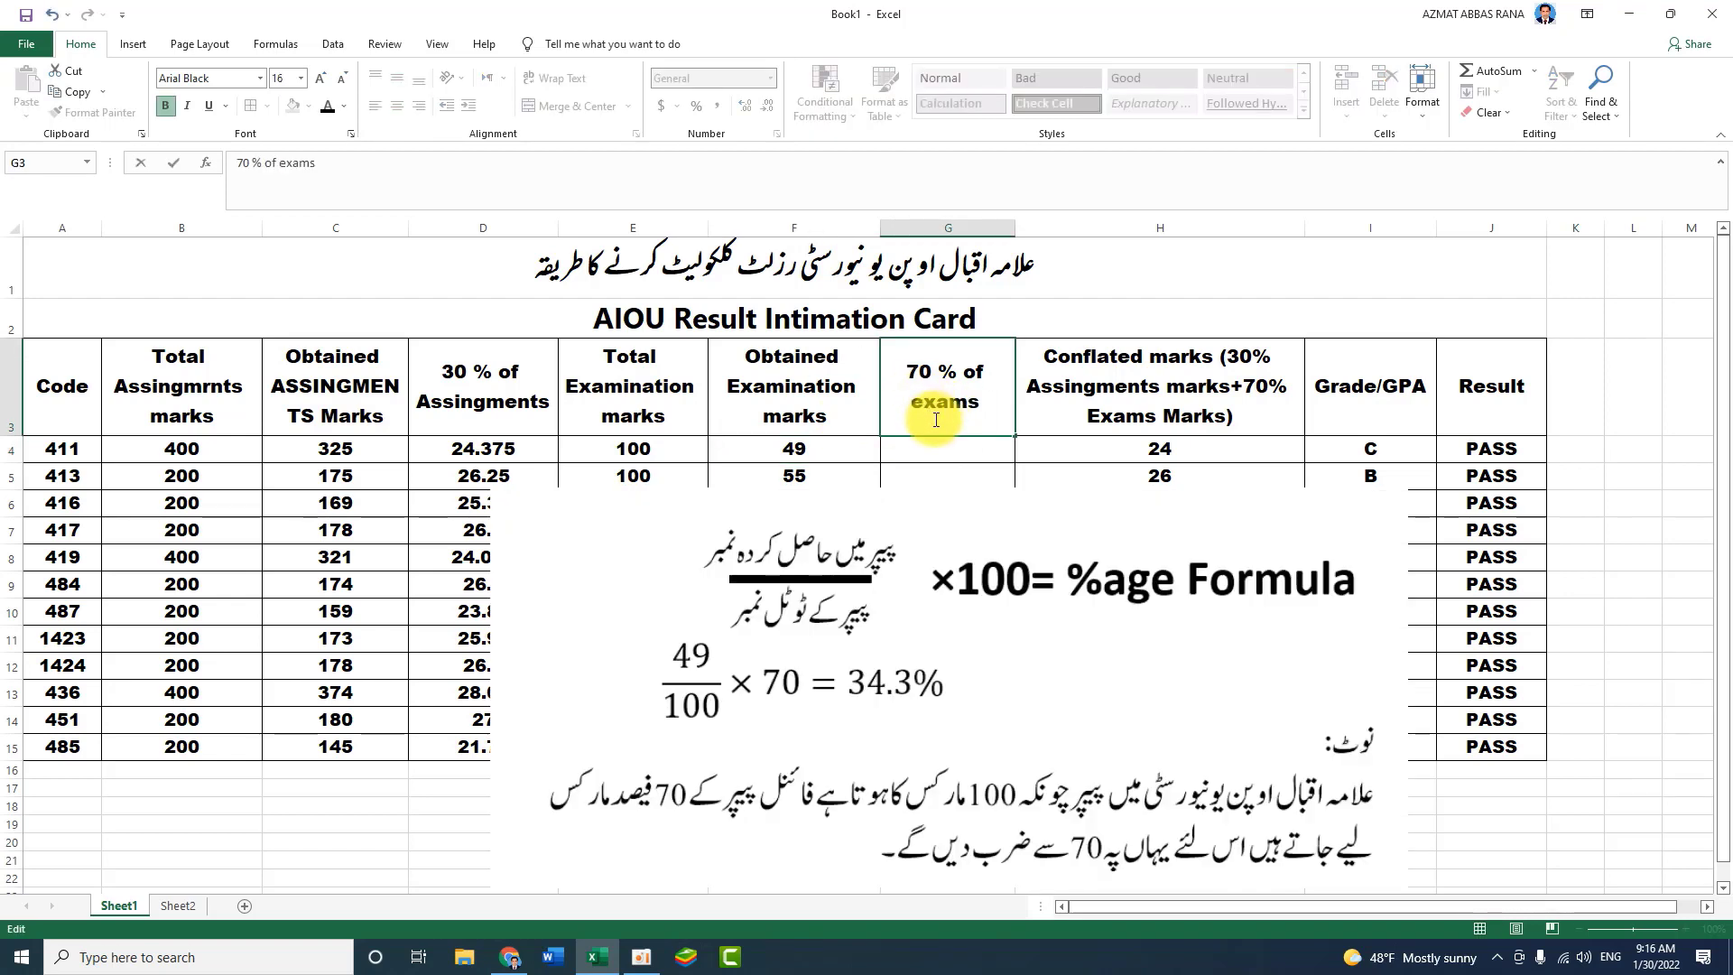
{"action": "key", "text": "Delete"}
{"action": "type", "text": "E"}
{"action": "left_click", "coordinate": [954, 450]}
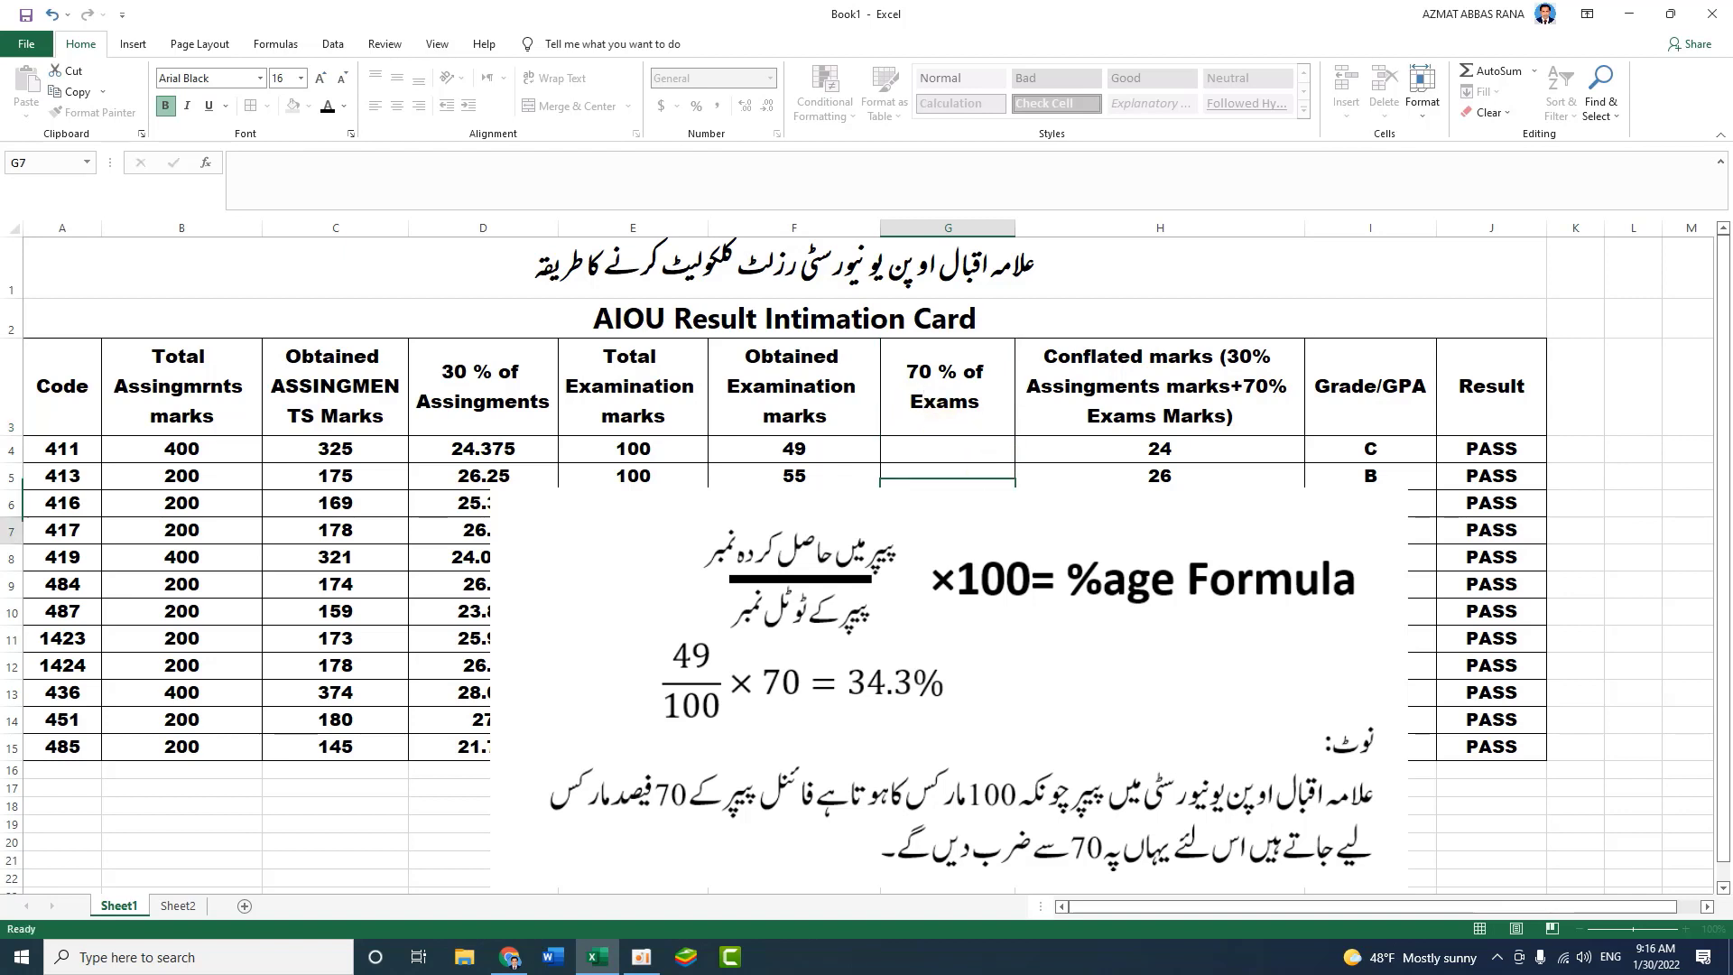
Enter the formula =F4/E4*70 in G4 for course 411 and fill it down to the last course in row 15.
{"action": "left_click", "coordinate": [954, 449]}
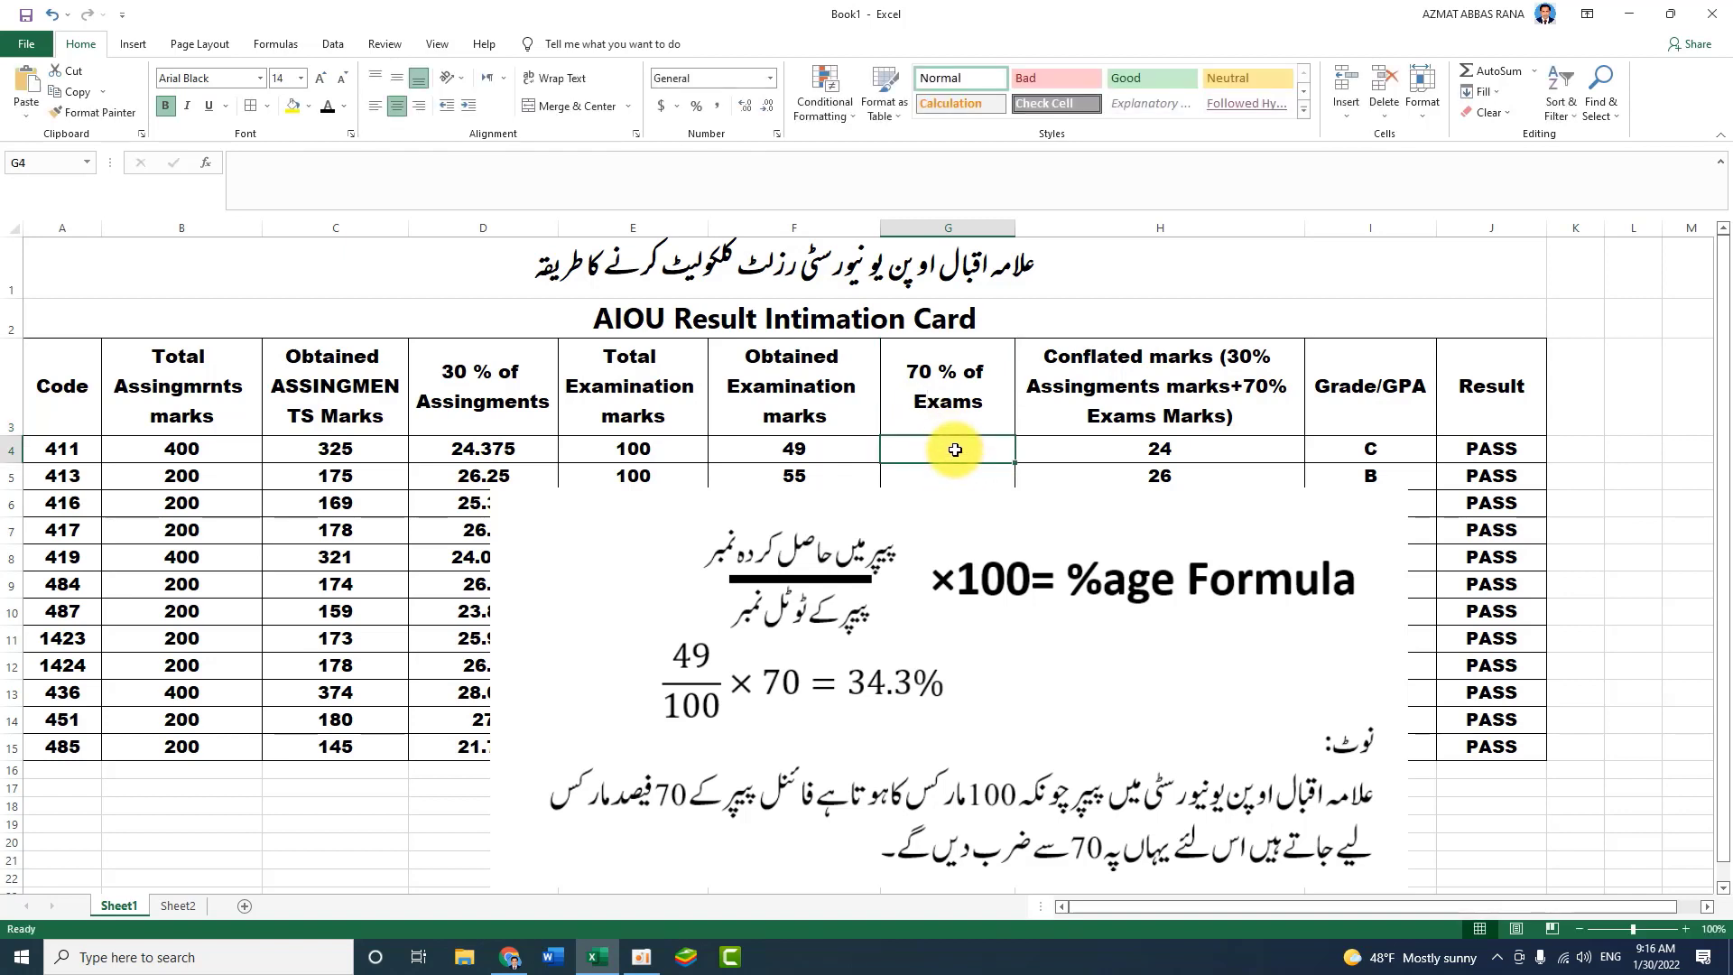
{"action": "type", "text": "="}
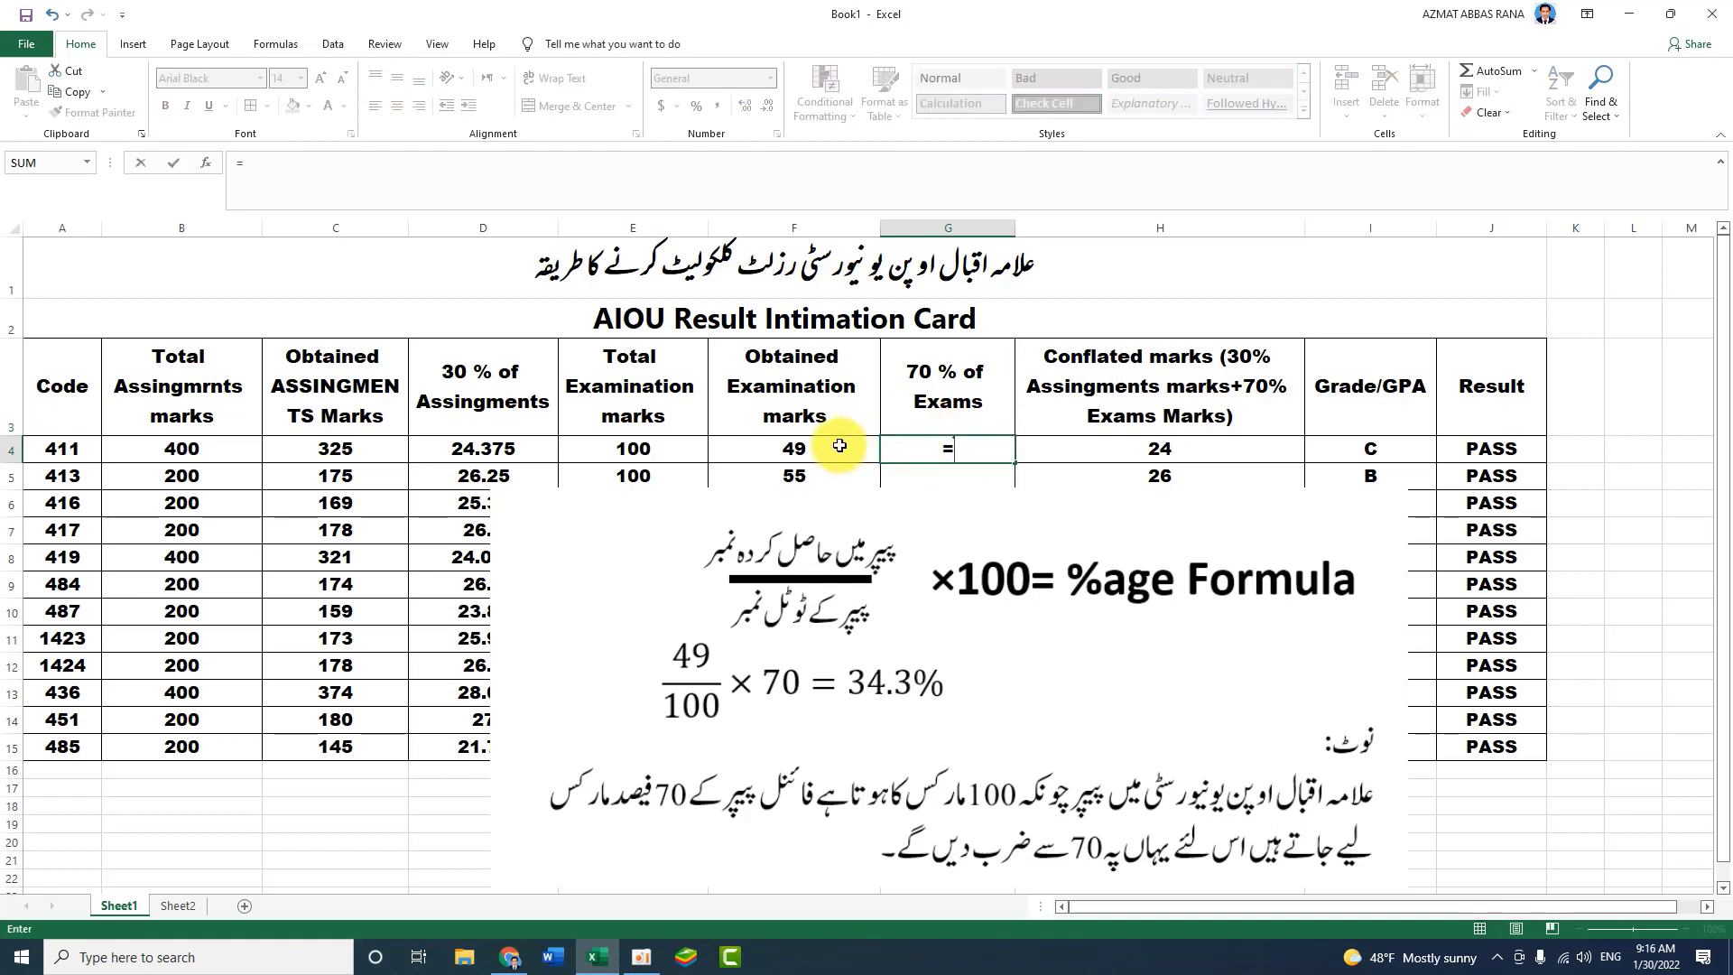
{"action": "left_click", "coordinate": [825, 452]}
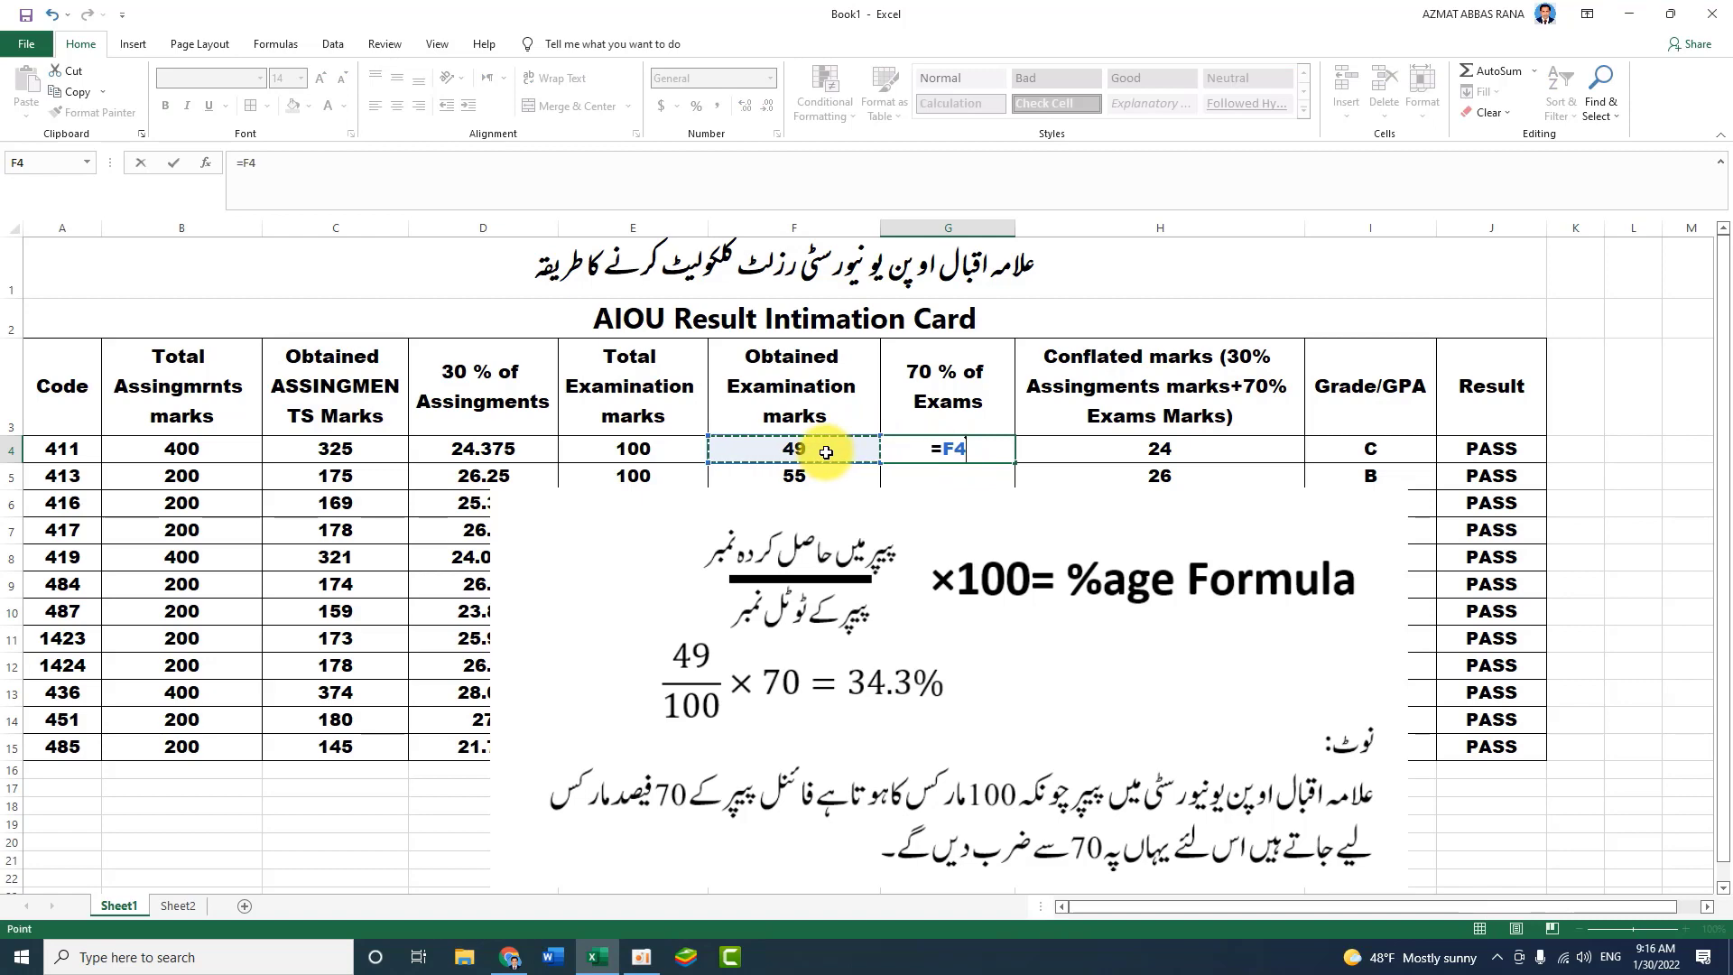
{"action": "type", "text": "/"}
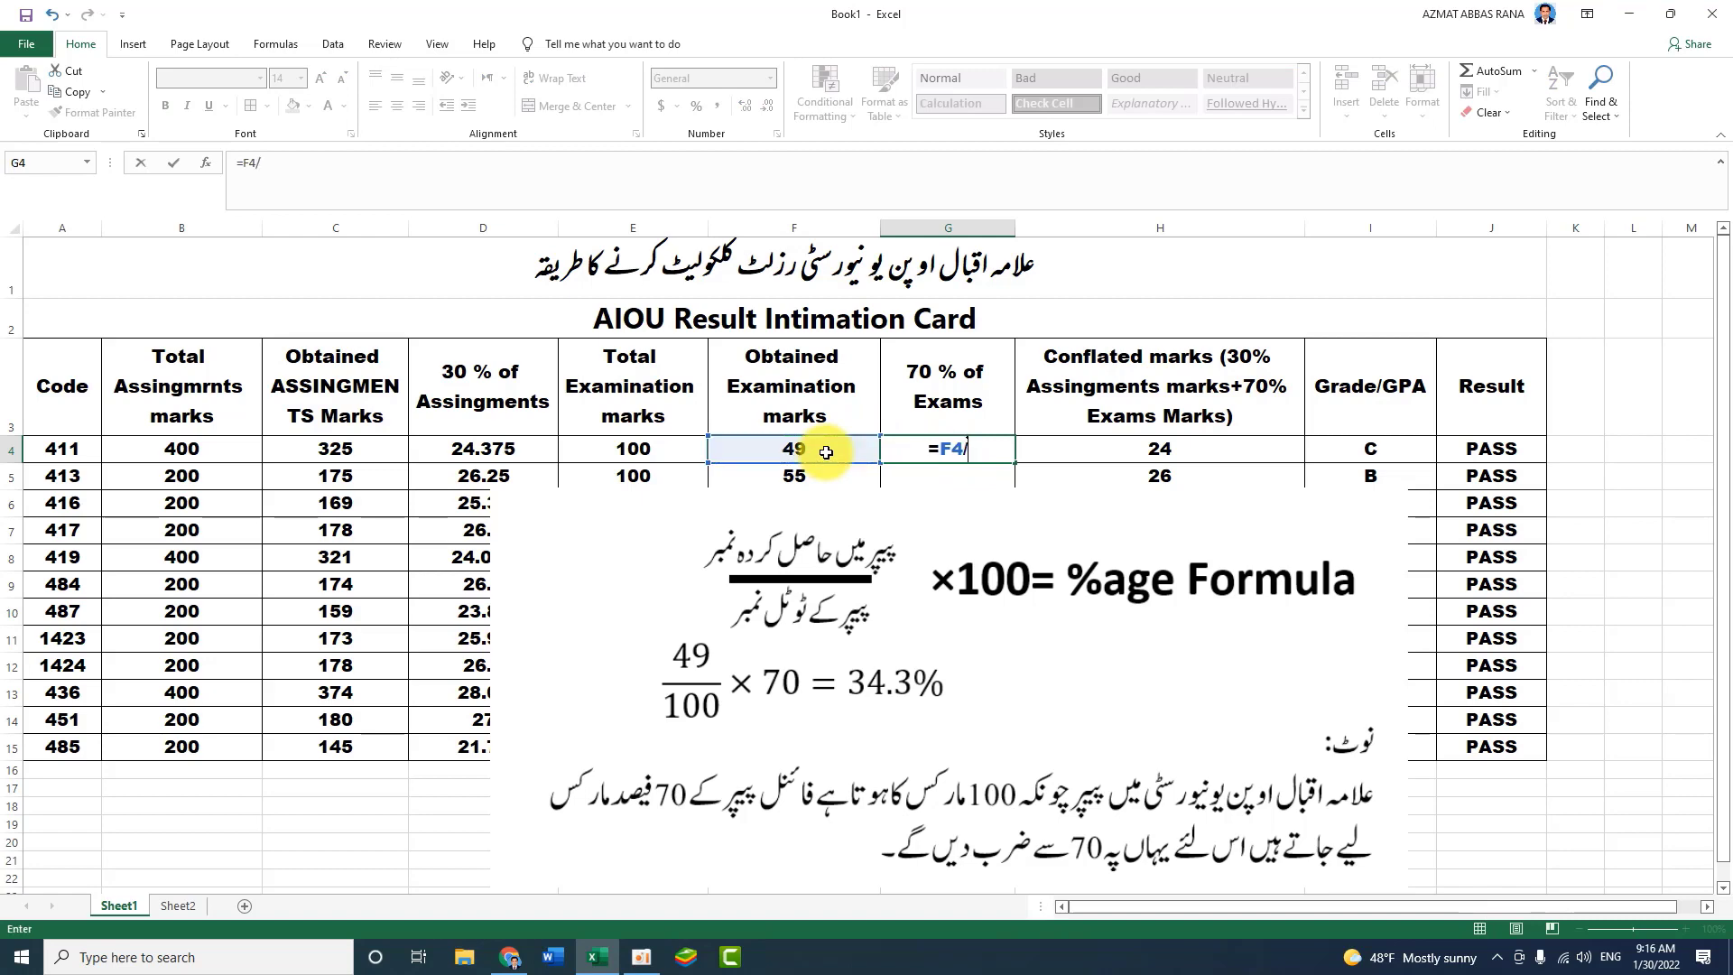
{"action": "left_click", "coordinate": [649, 445]}
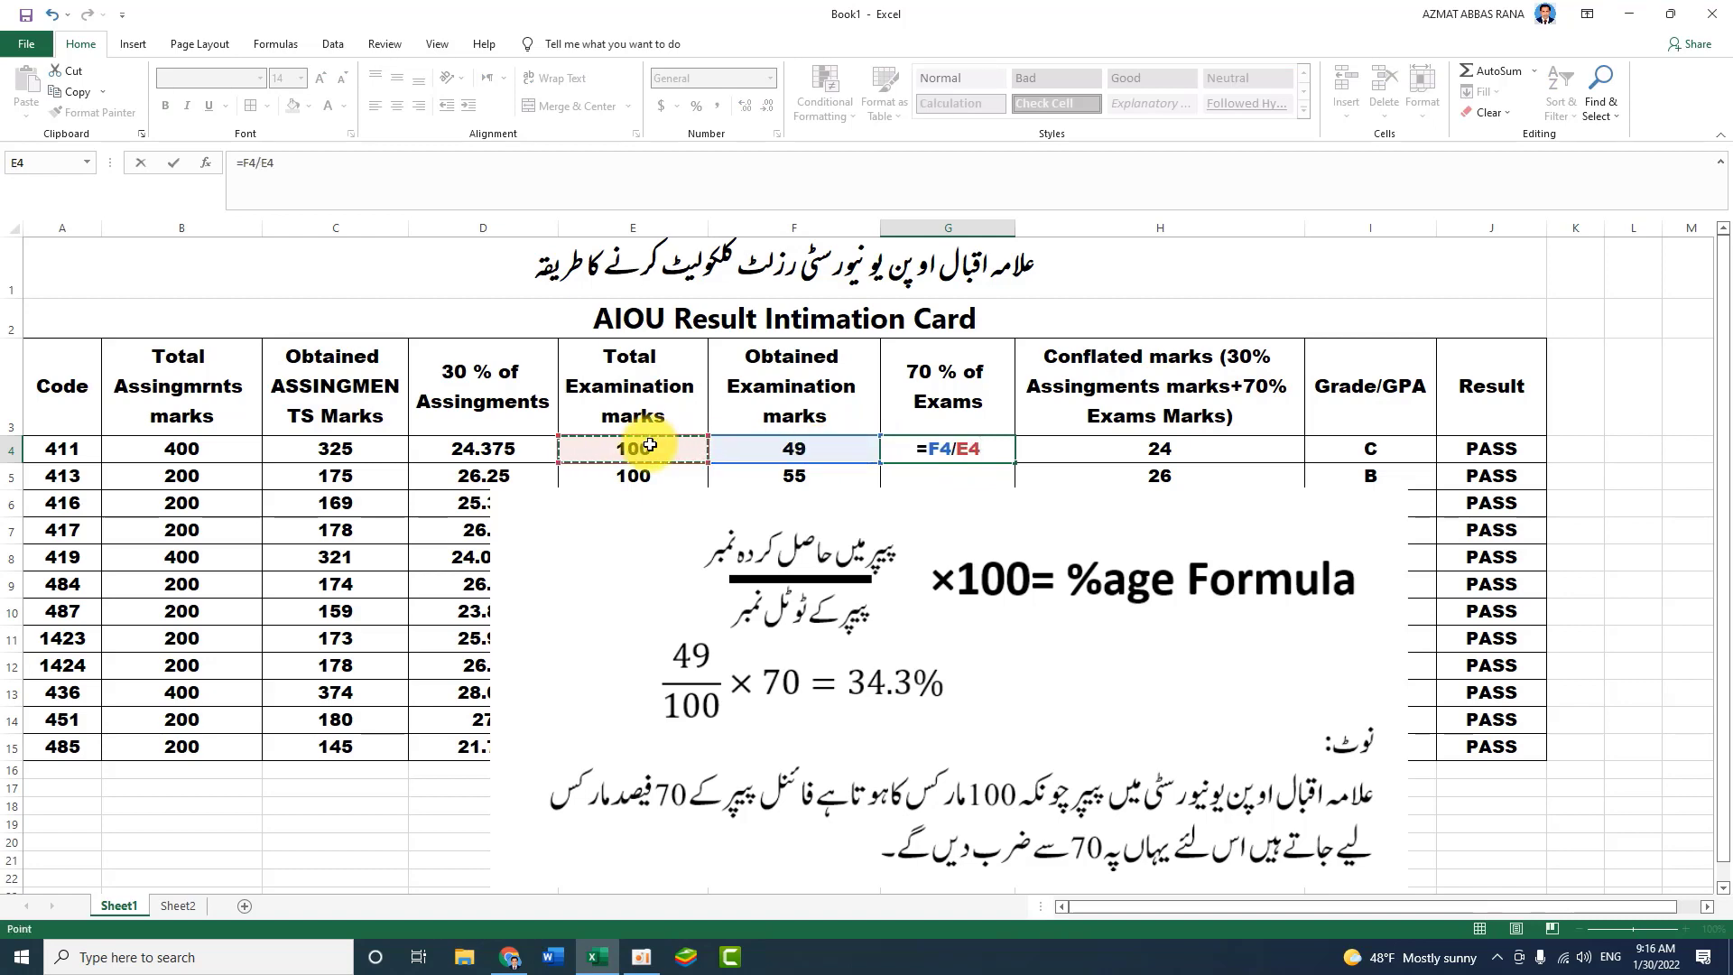
{"action": "type", "text": "*"}
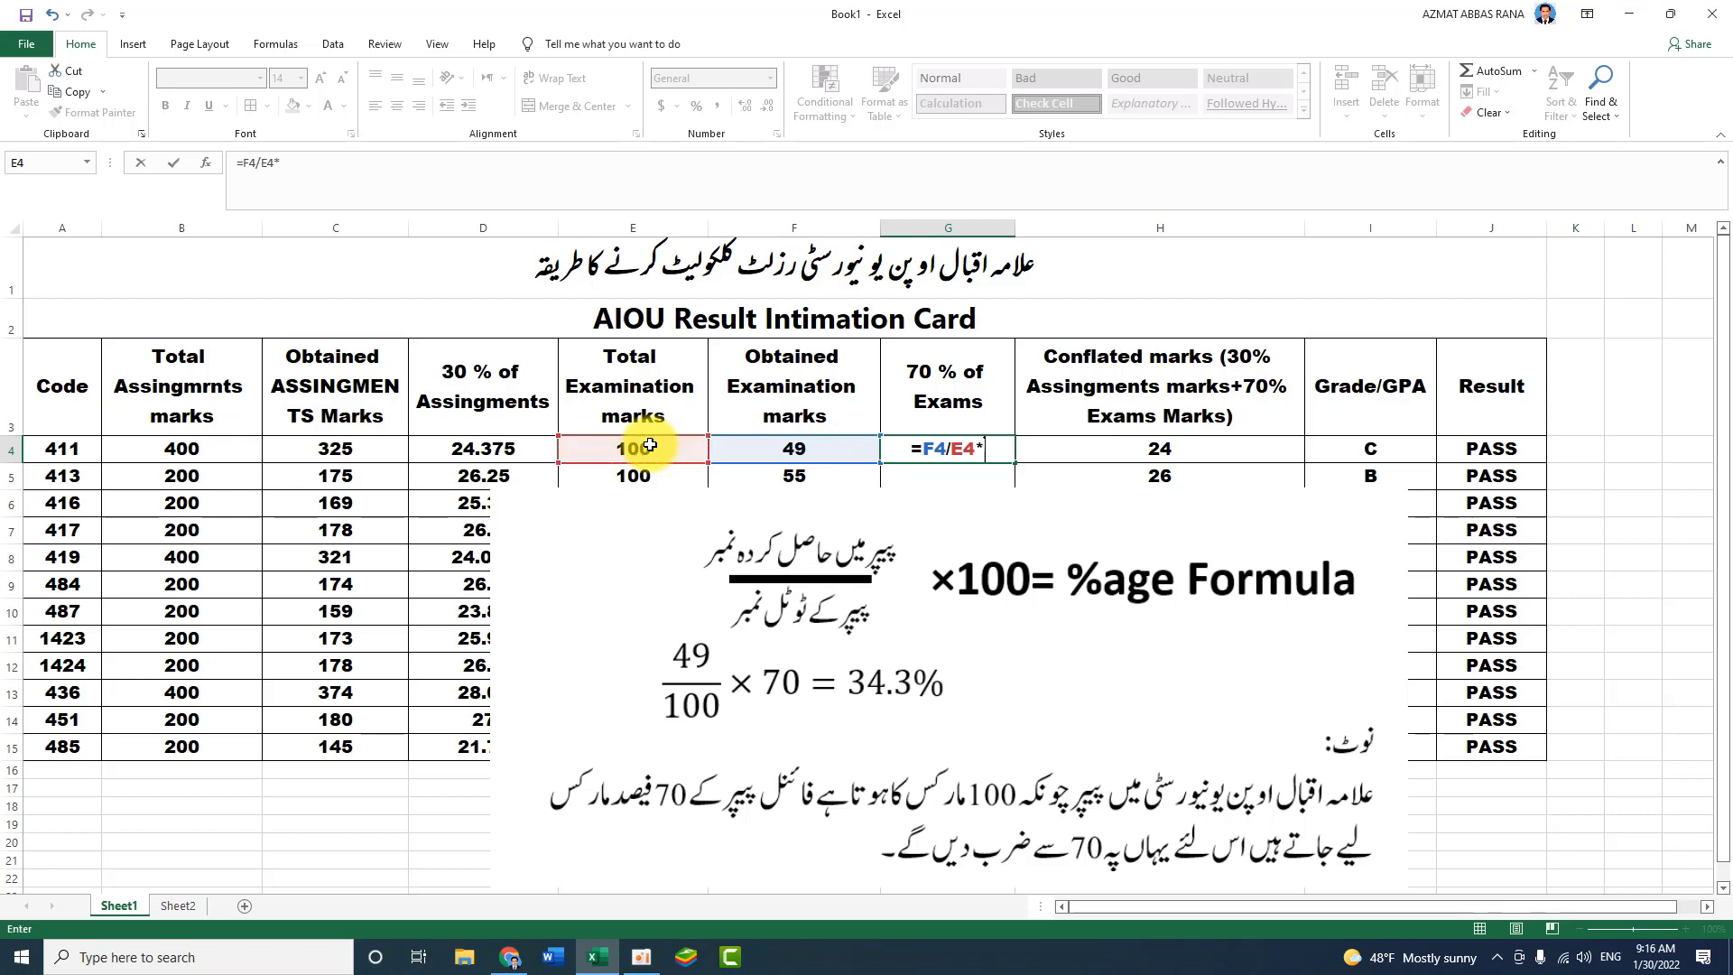
{"action": "type", "text": "70"}
{"action": "key", "text": "Return"}
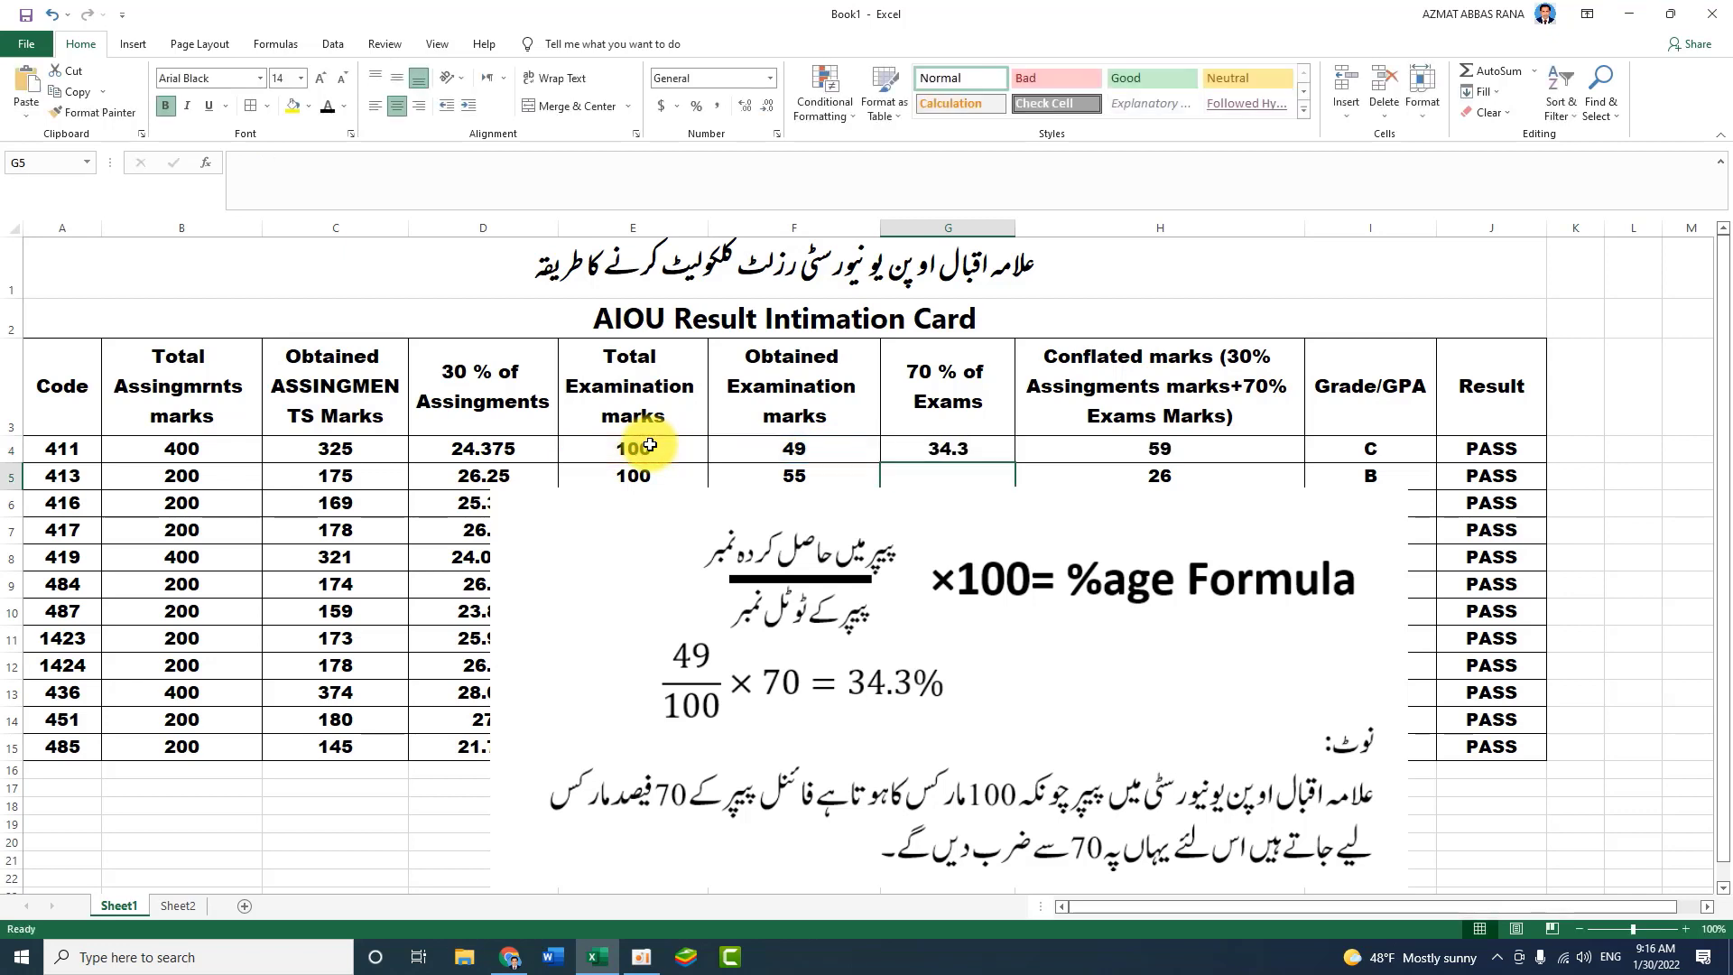
{"action": "left_click", "coordinate": [992, 451]}
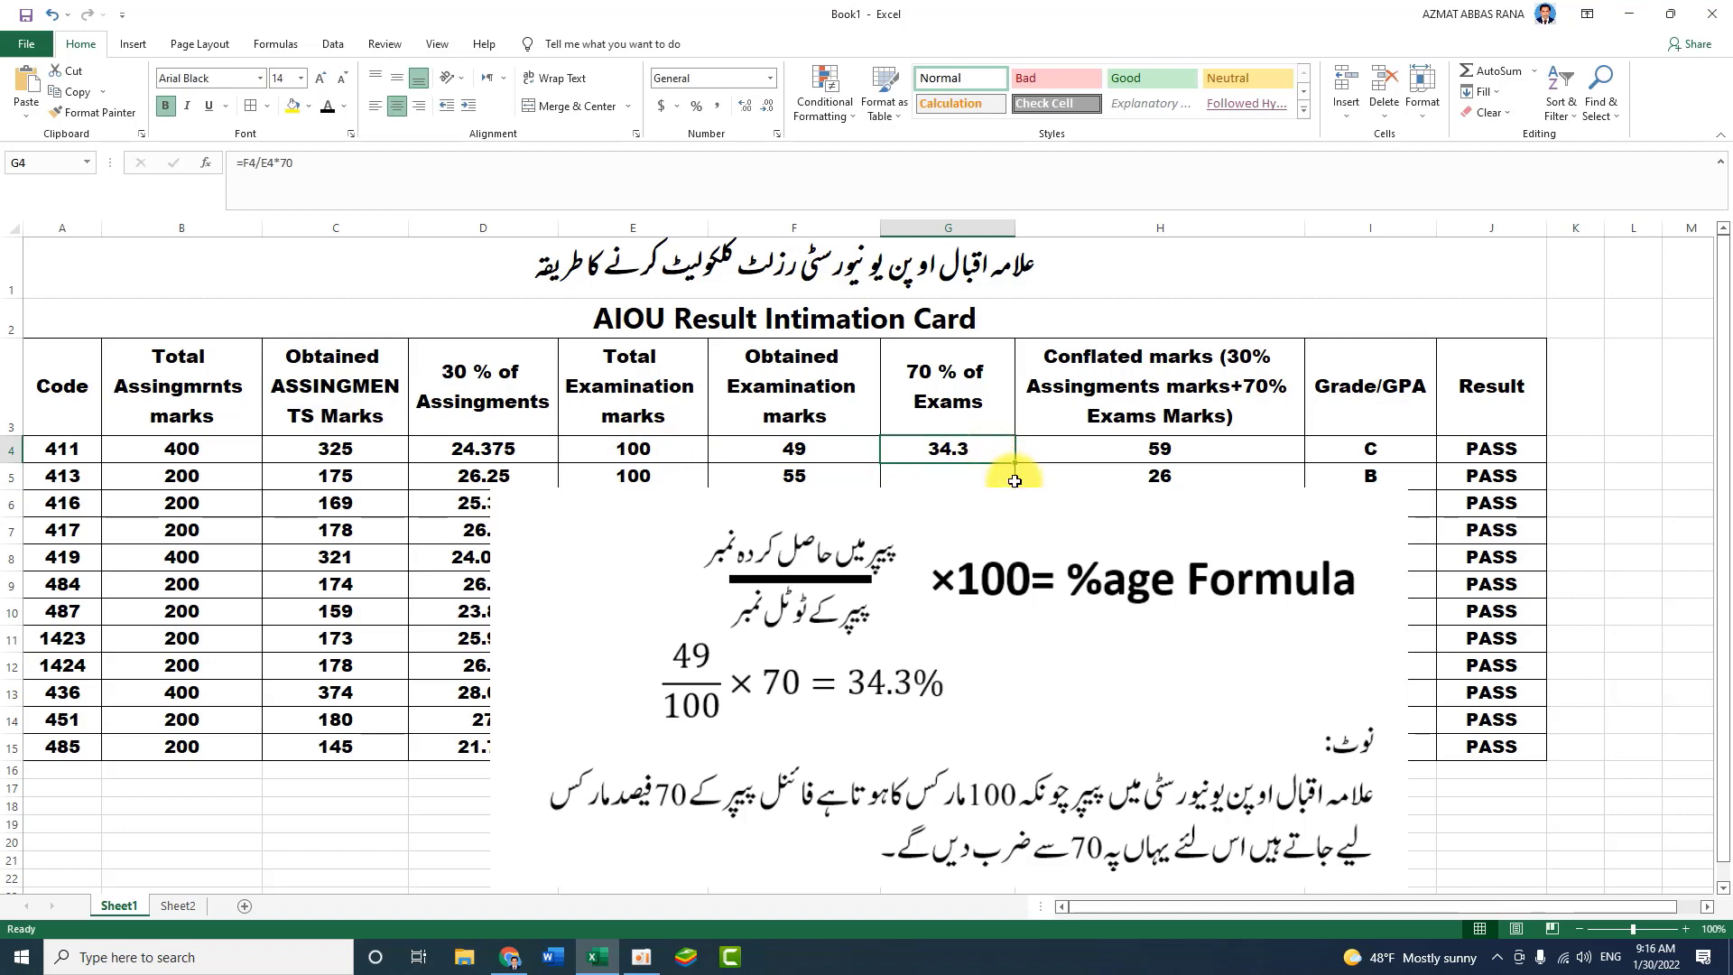
{"action": "left_click_drag", "start_coordinate": [1013, 463], "coordinate": [1013, 752]}
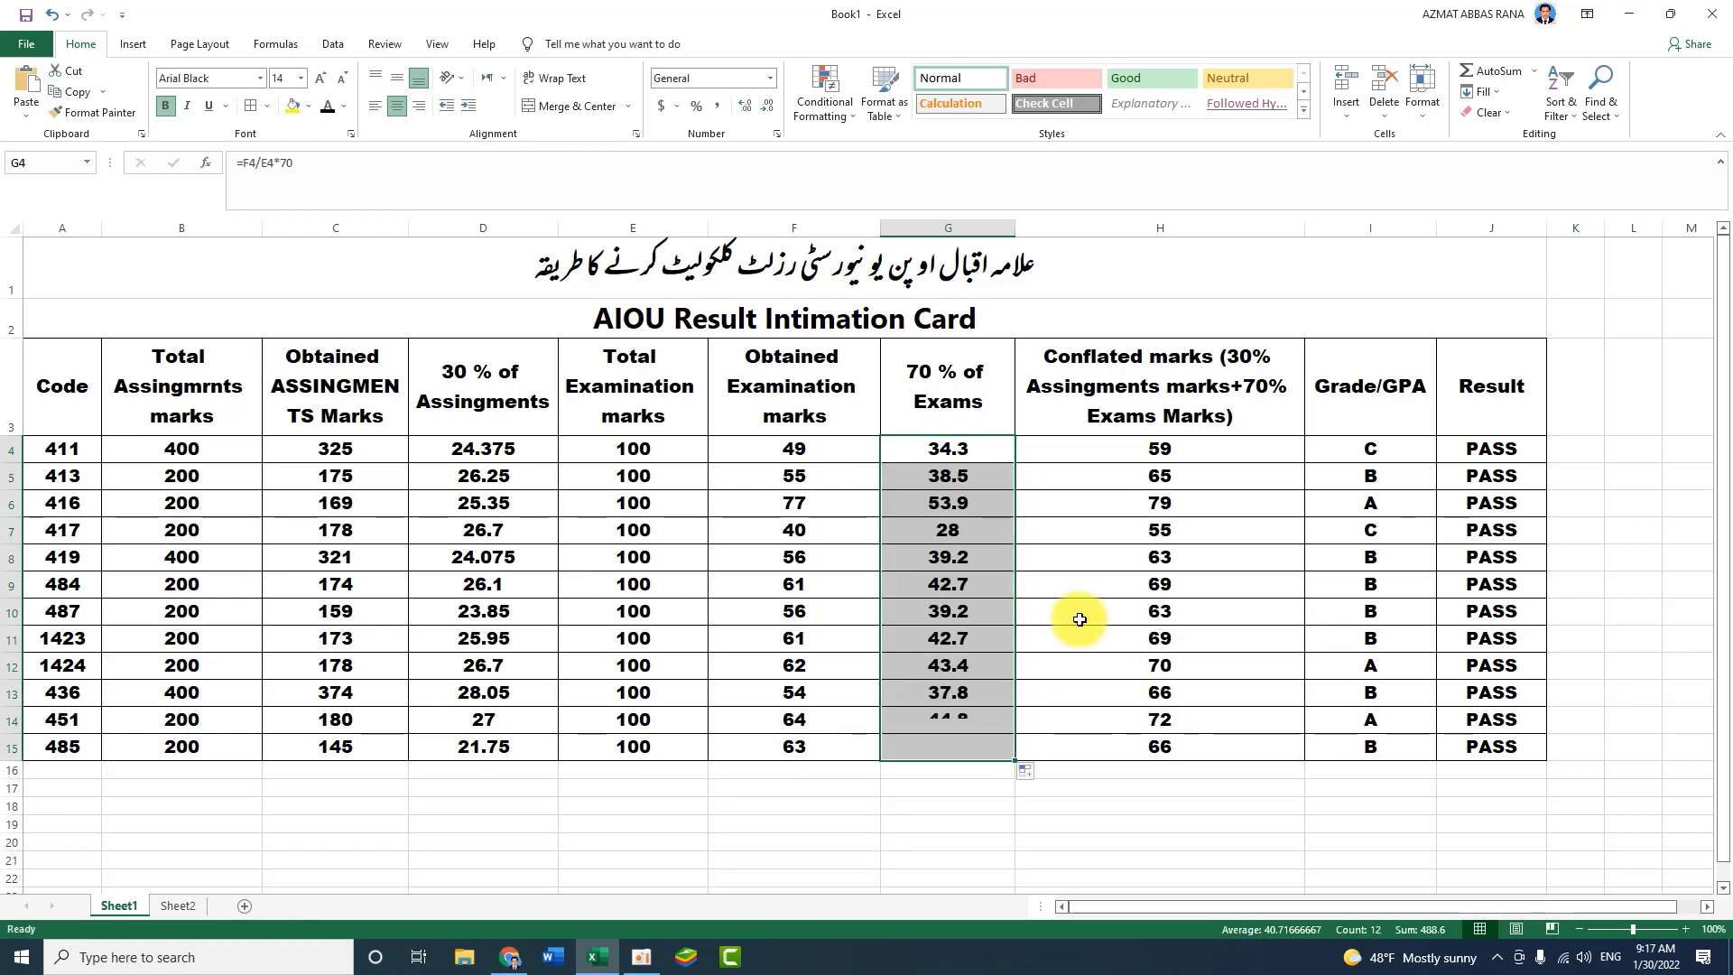
Clear the conflated marks of all courses in H4:H15.
{"action": "left_click_drag", "start_coordinate": [1173, 477], "coordinate": [1164, 749]}
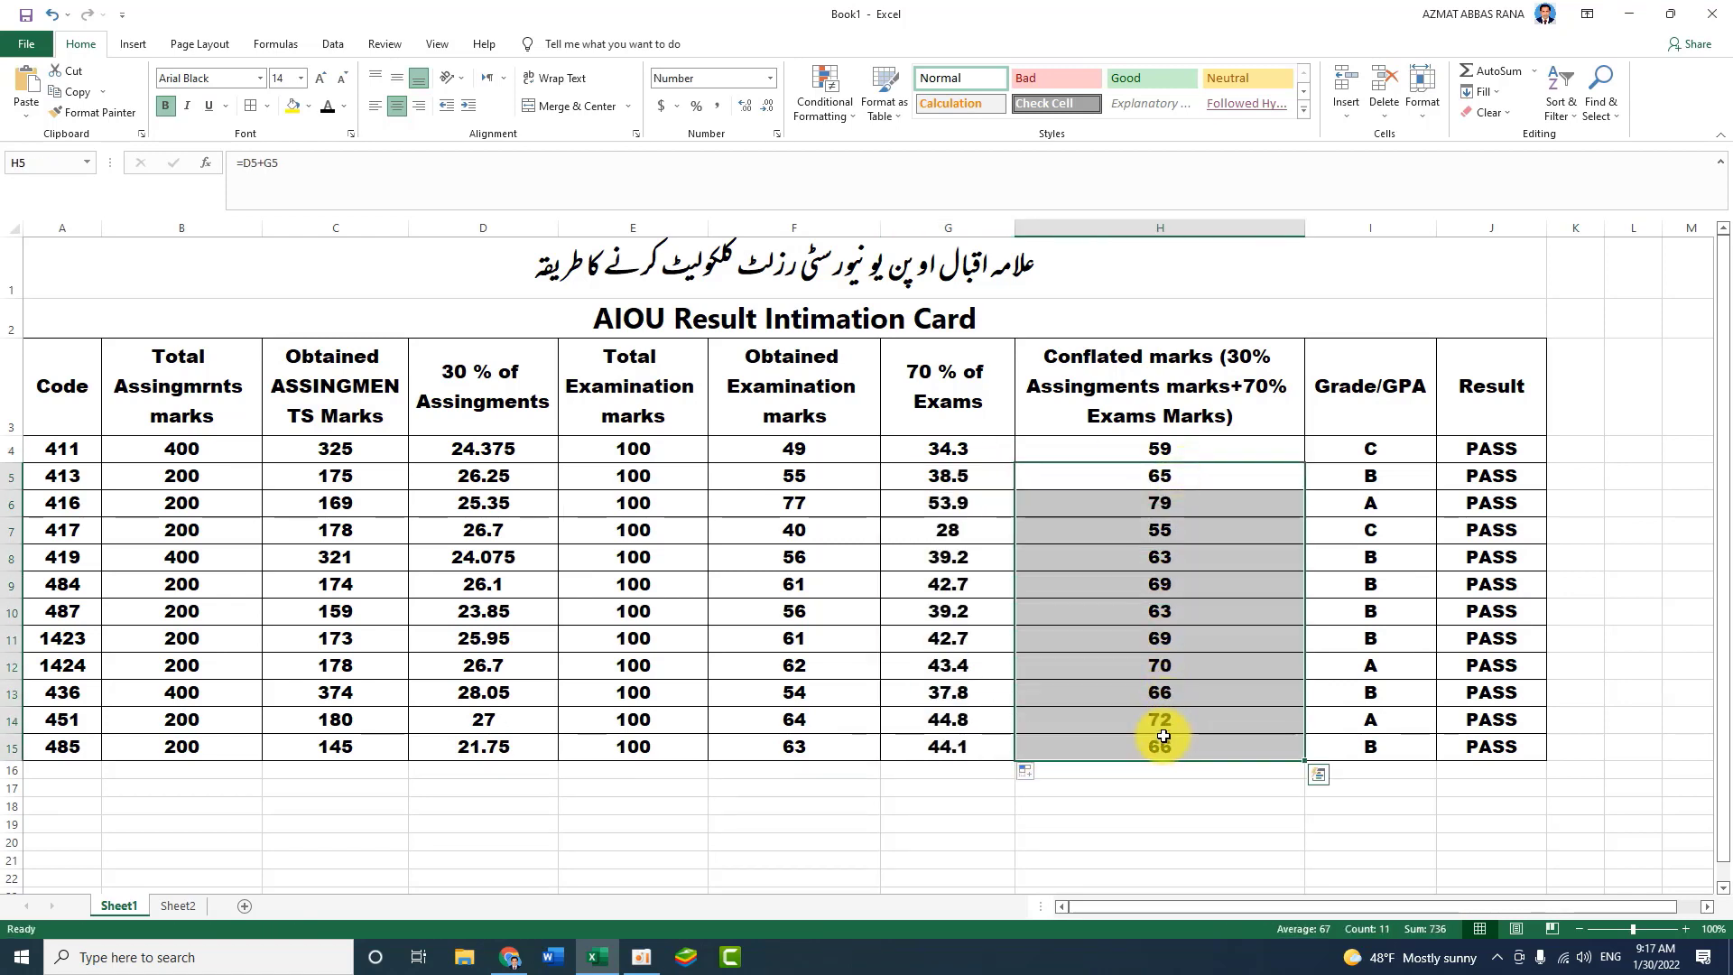
{"action": "key", "text": "Delete"}
{"action": "left_click", "coordinate": [1160, 449]}
{"action": "key", "text": "Delete"}
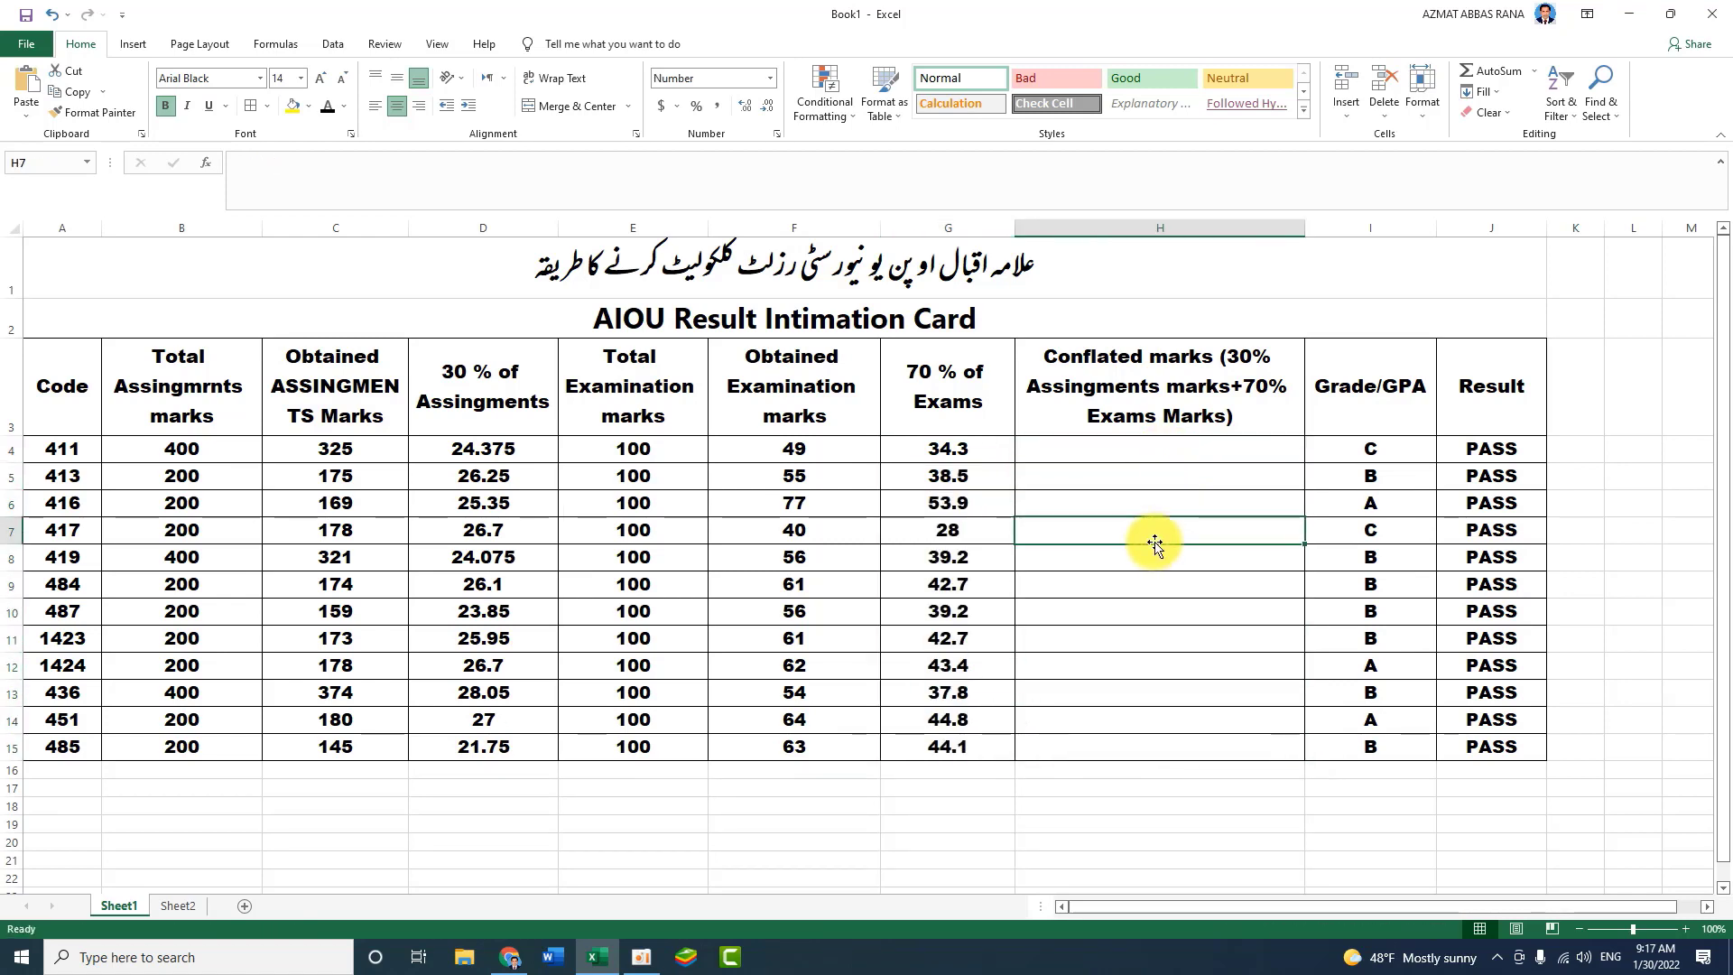
Fill the 70 % of Exams formula from G4 down to row 15 again.
{"action": "left_click", "coordinate": [934, 449]}
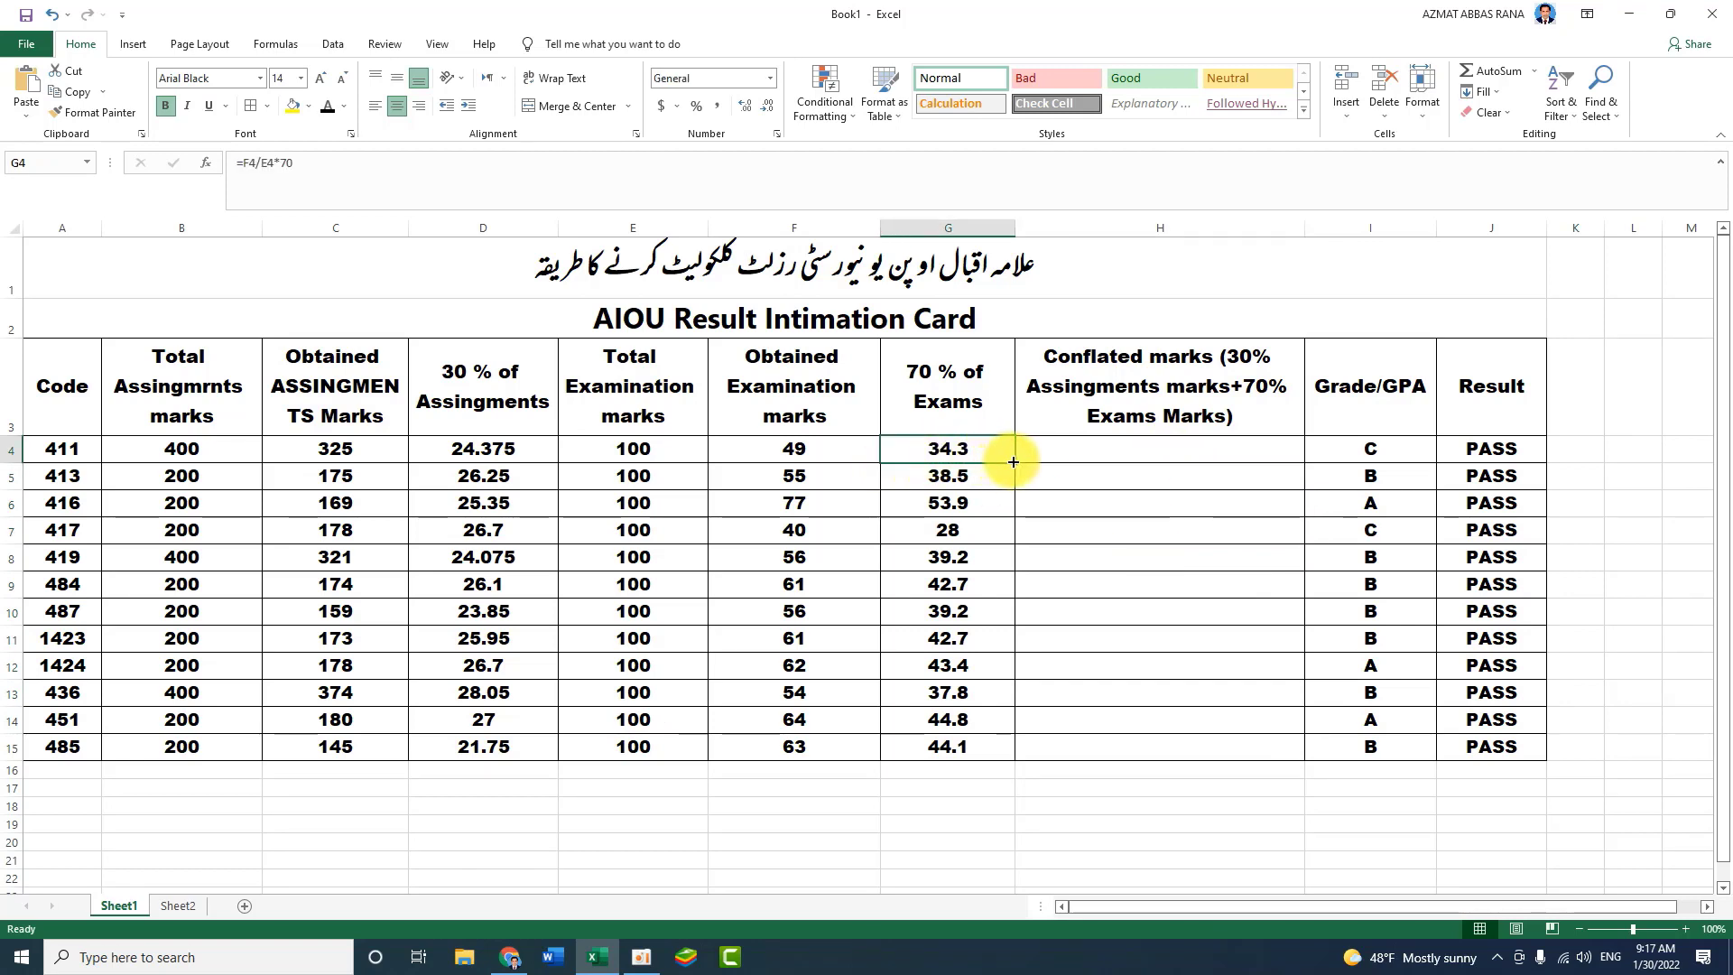
{"action": "left_click_drag", "start_coordinate": [1014, 462], "coordinate": [1023, 766]}
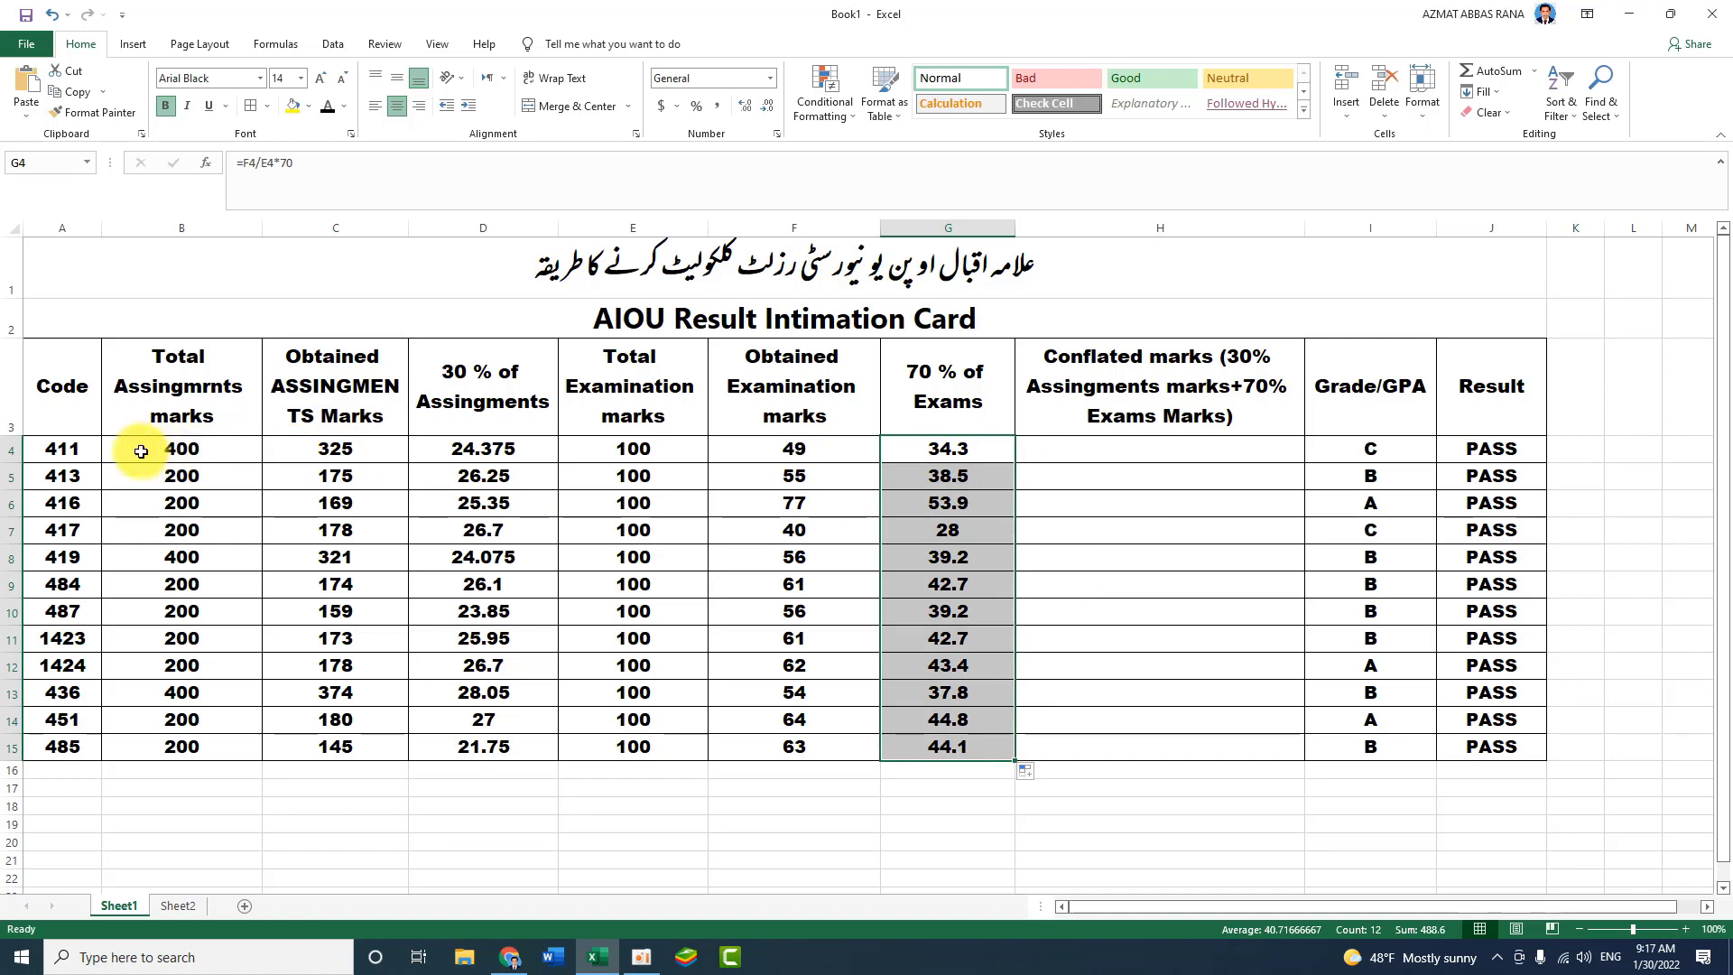
Review course 411's code, obtained assignment marks and obtained examination marks in row 4.
{"action": "left_click", "coordinate": [64, 454]}
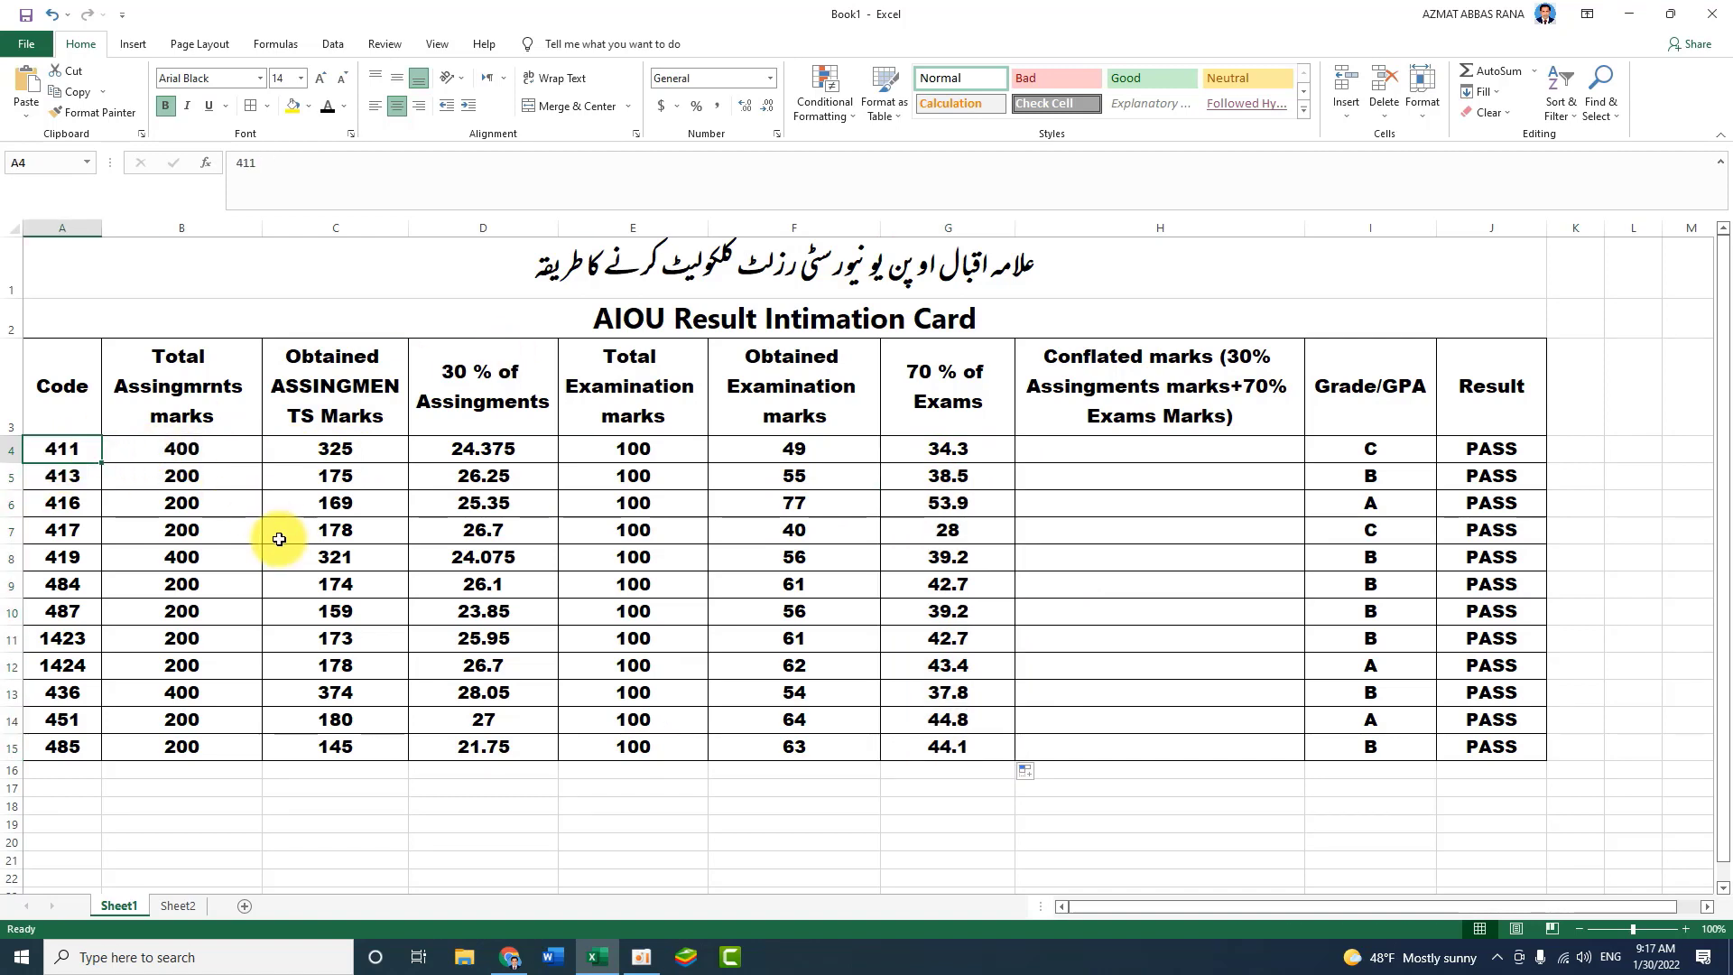
{"action": "key", "text": "Right"}
{"action": "key", "text": "Right"}
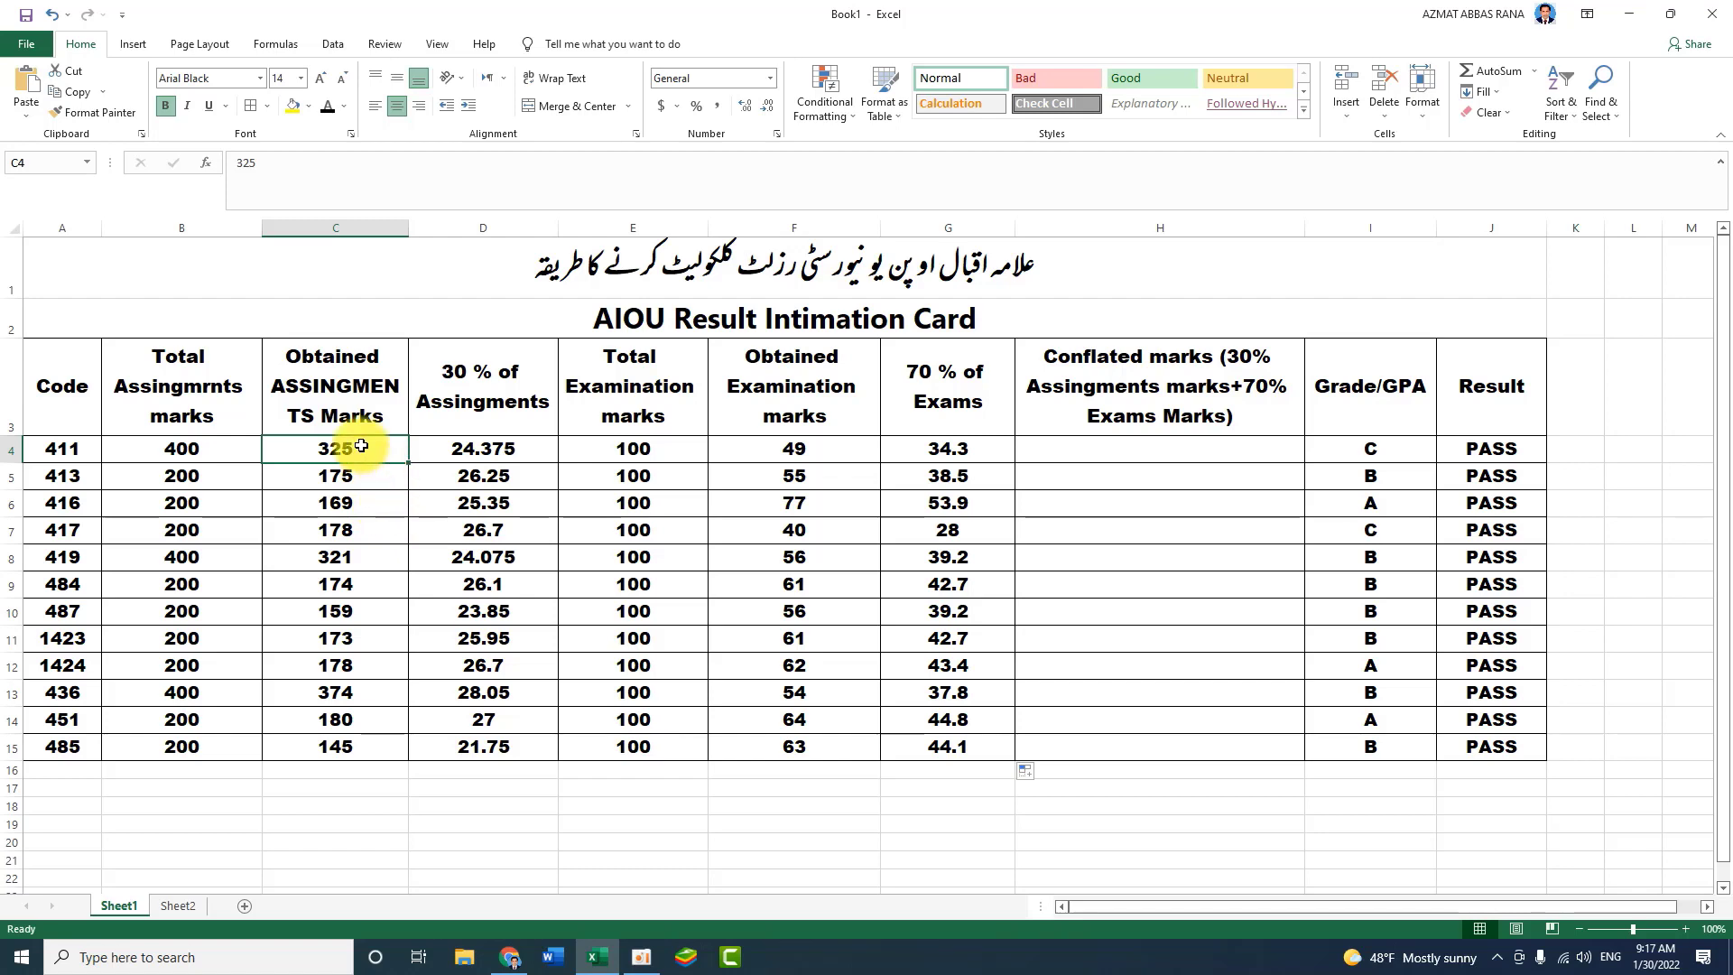
{"action": "left_click", "coordinate": [815, 451]}
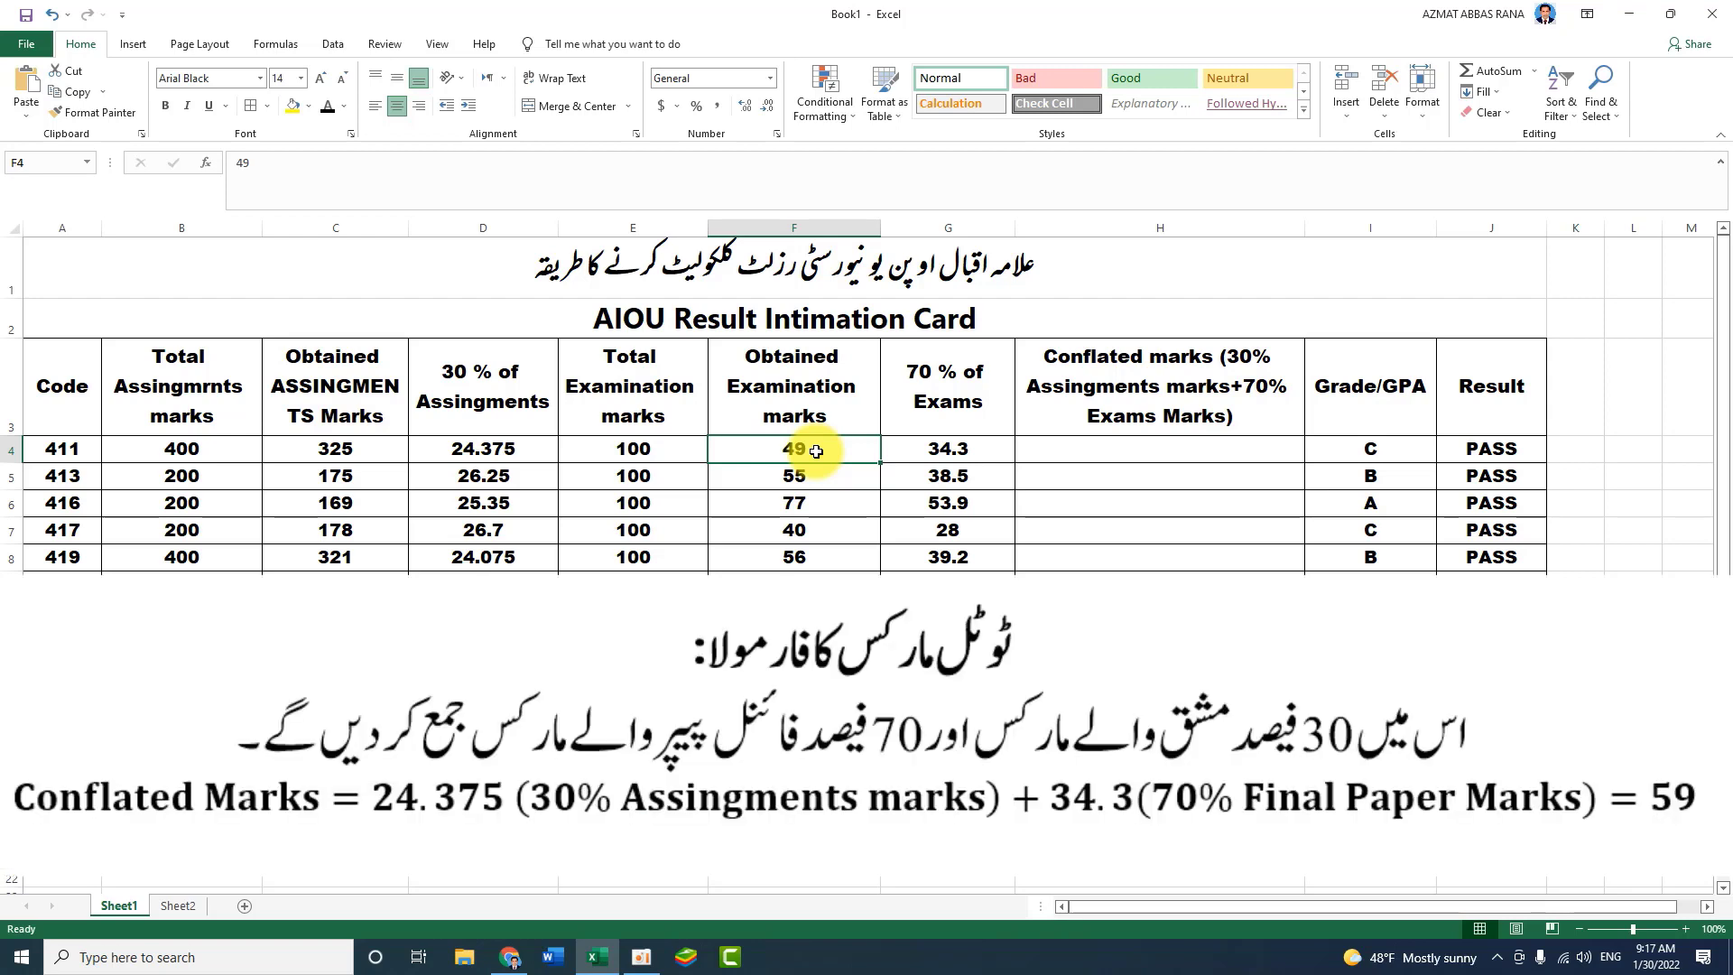
Enter the conflated marks formula =D4+G4 in H4 and fill it down to the last course in row 15.
{"action": "key", "text": "Right"}
{"action": "key", "text": "Right"}
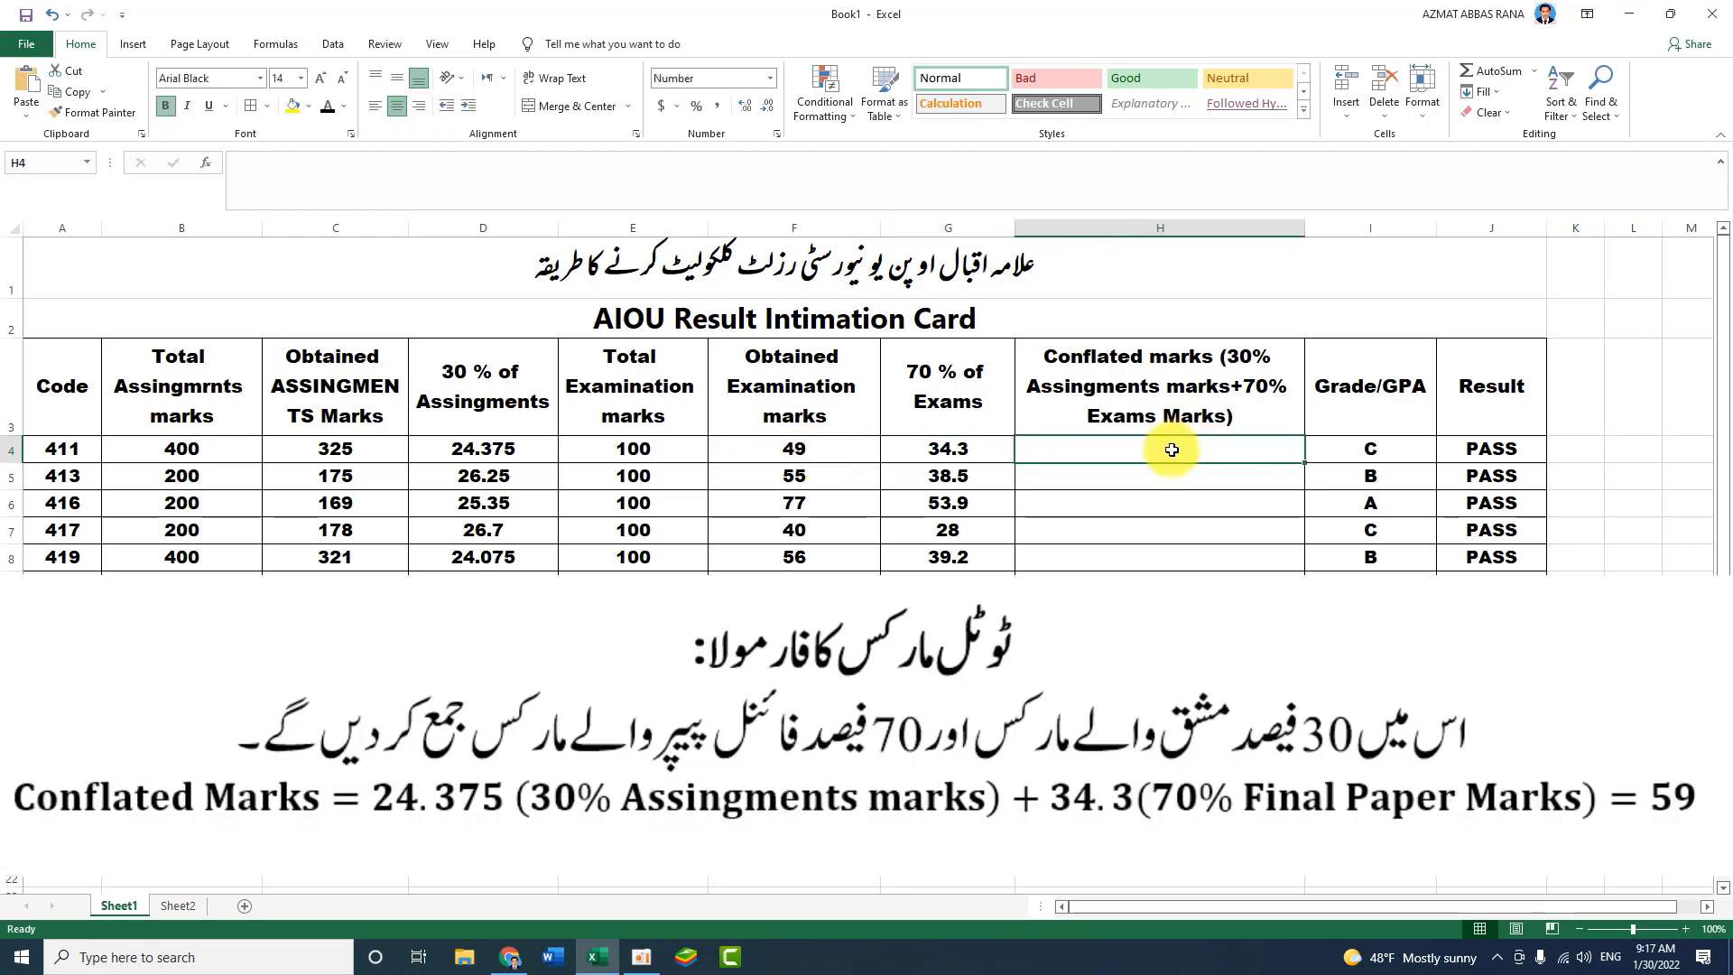
{"action": "type", "text": "="}
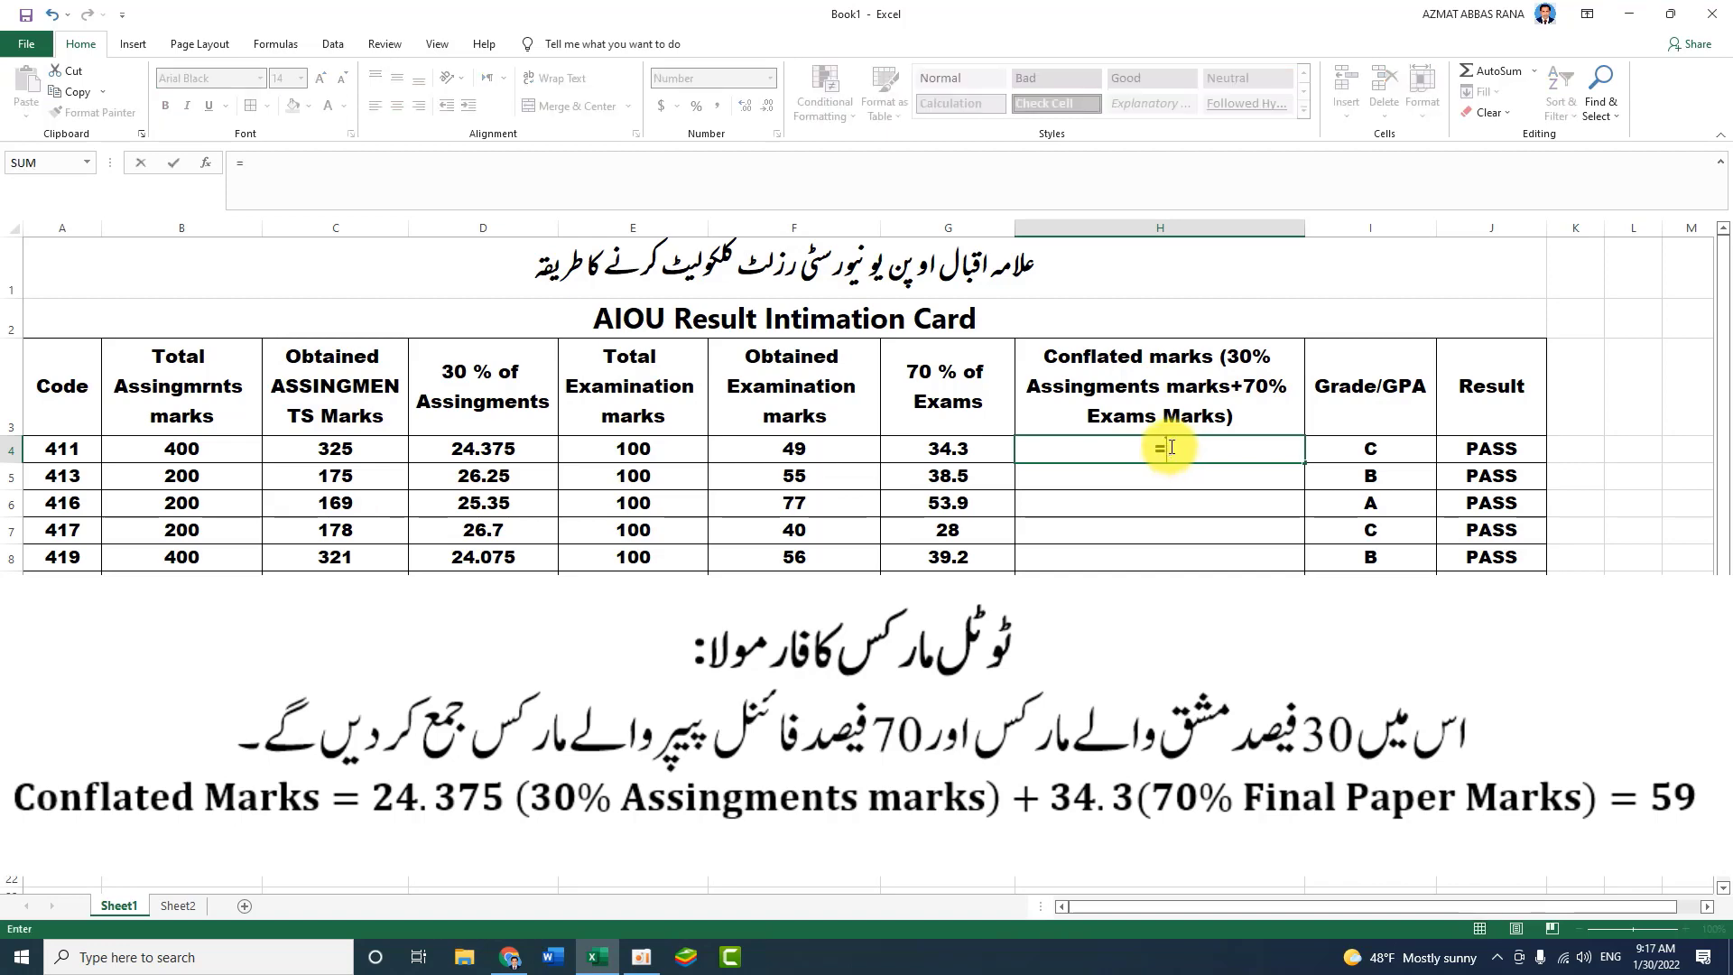
{"action": "left_click", "coordinate": [536, 451]}
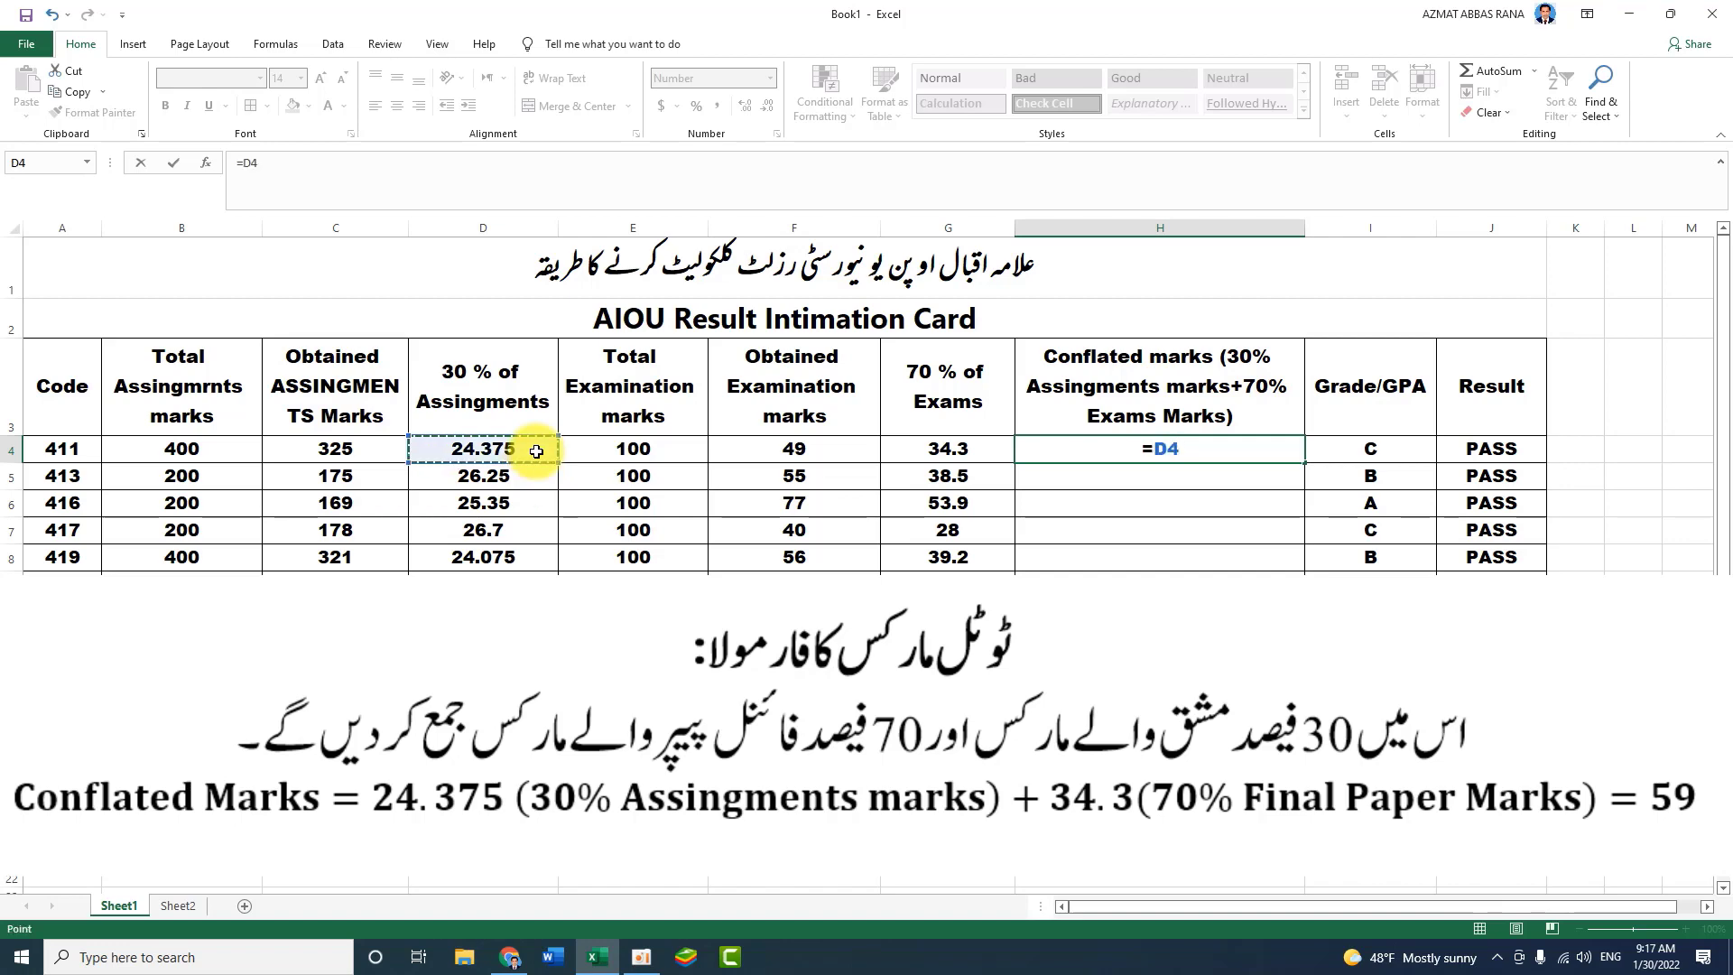
{"action": "type", "text": "+"}
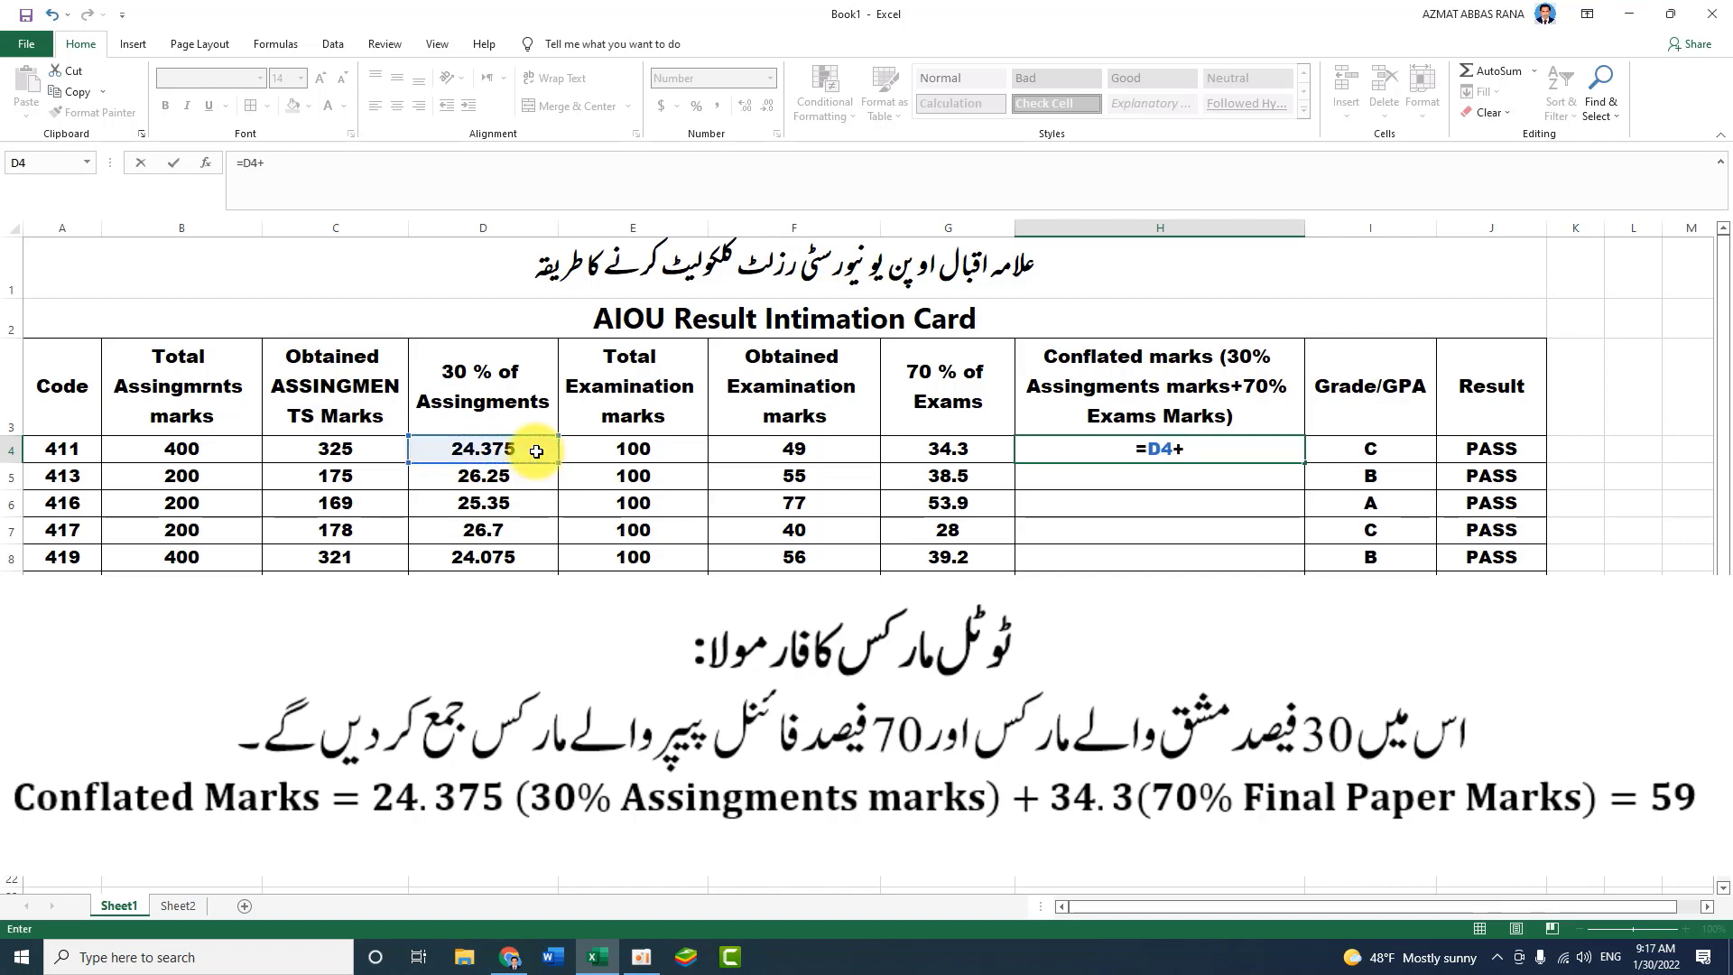
{"action": "left_click", "coordinate": [988, 446]}
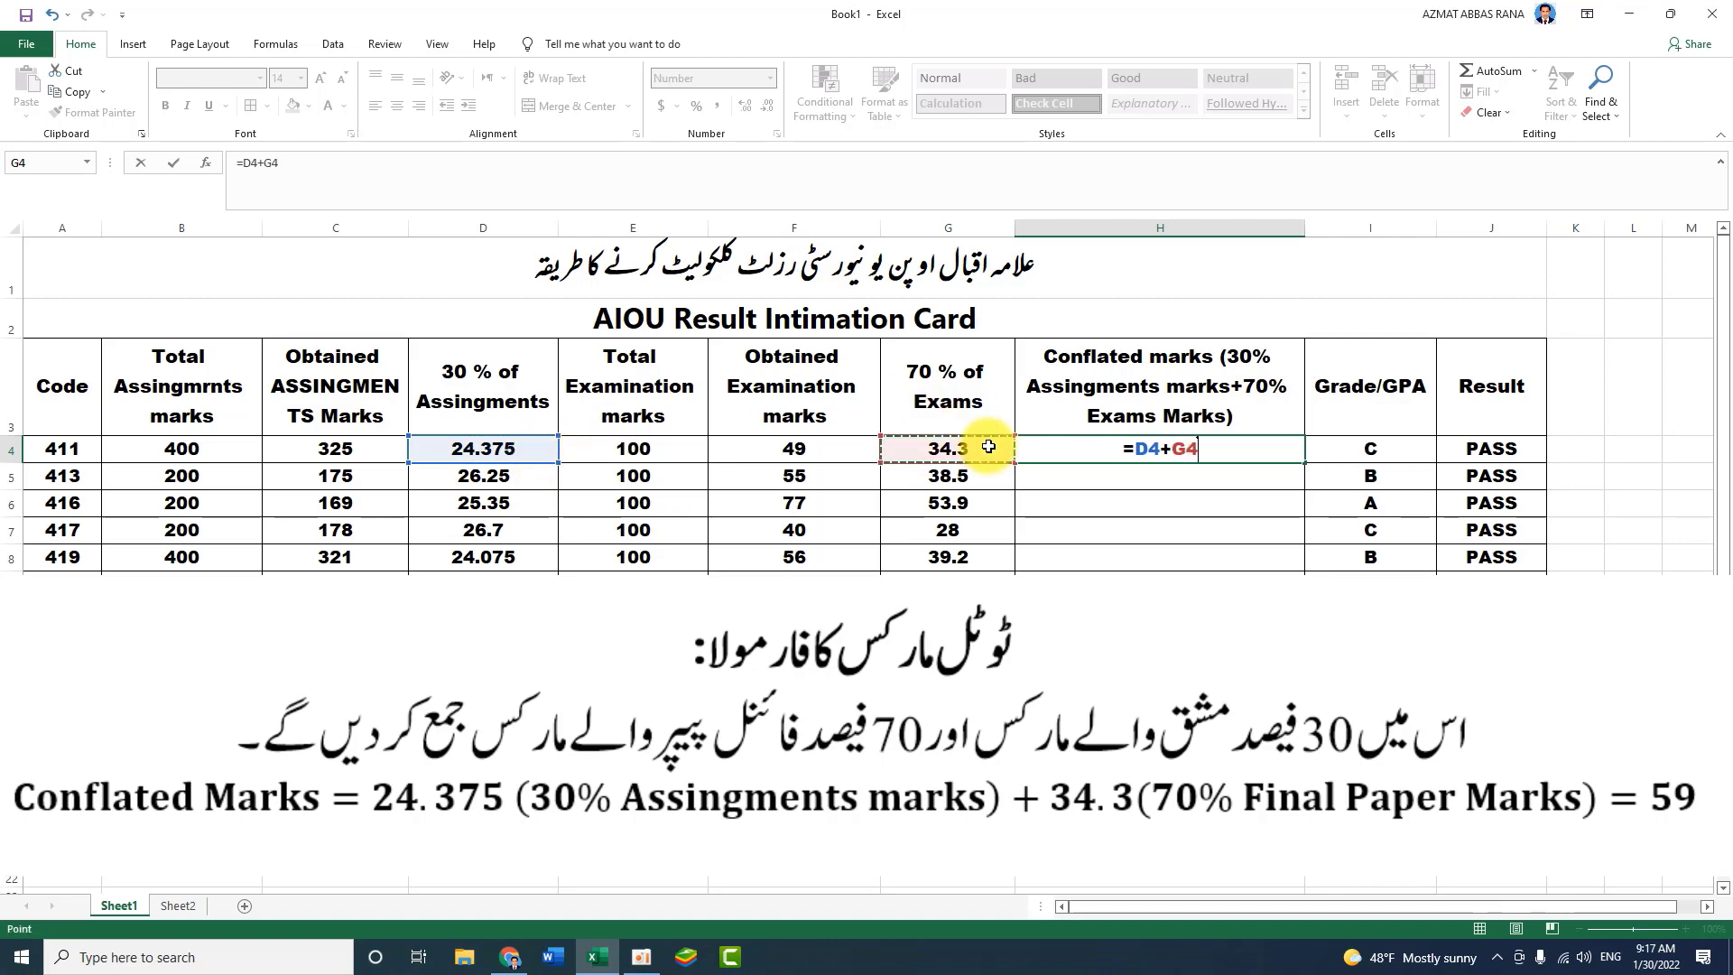
{"action": "key", "text": "ctrl+Return"}
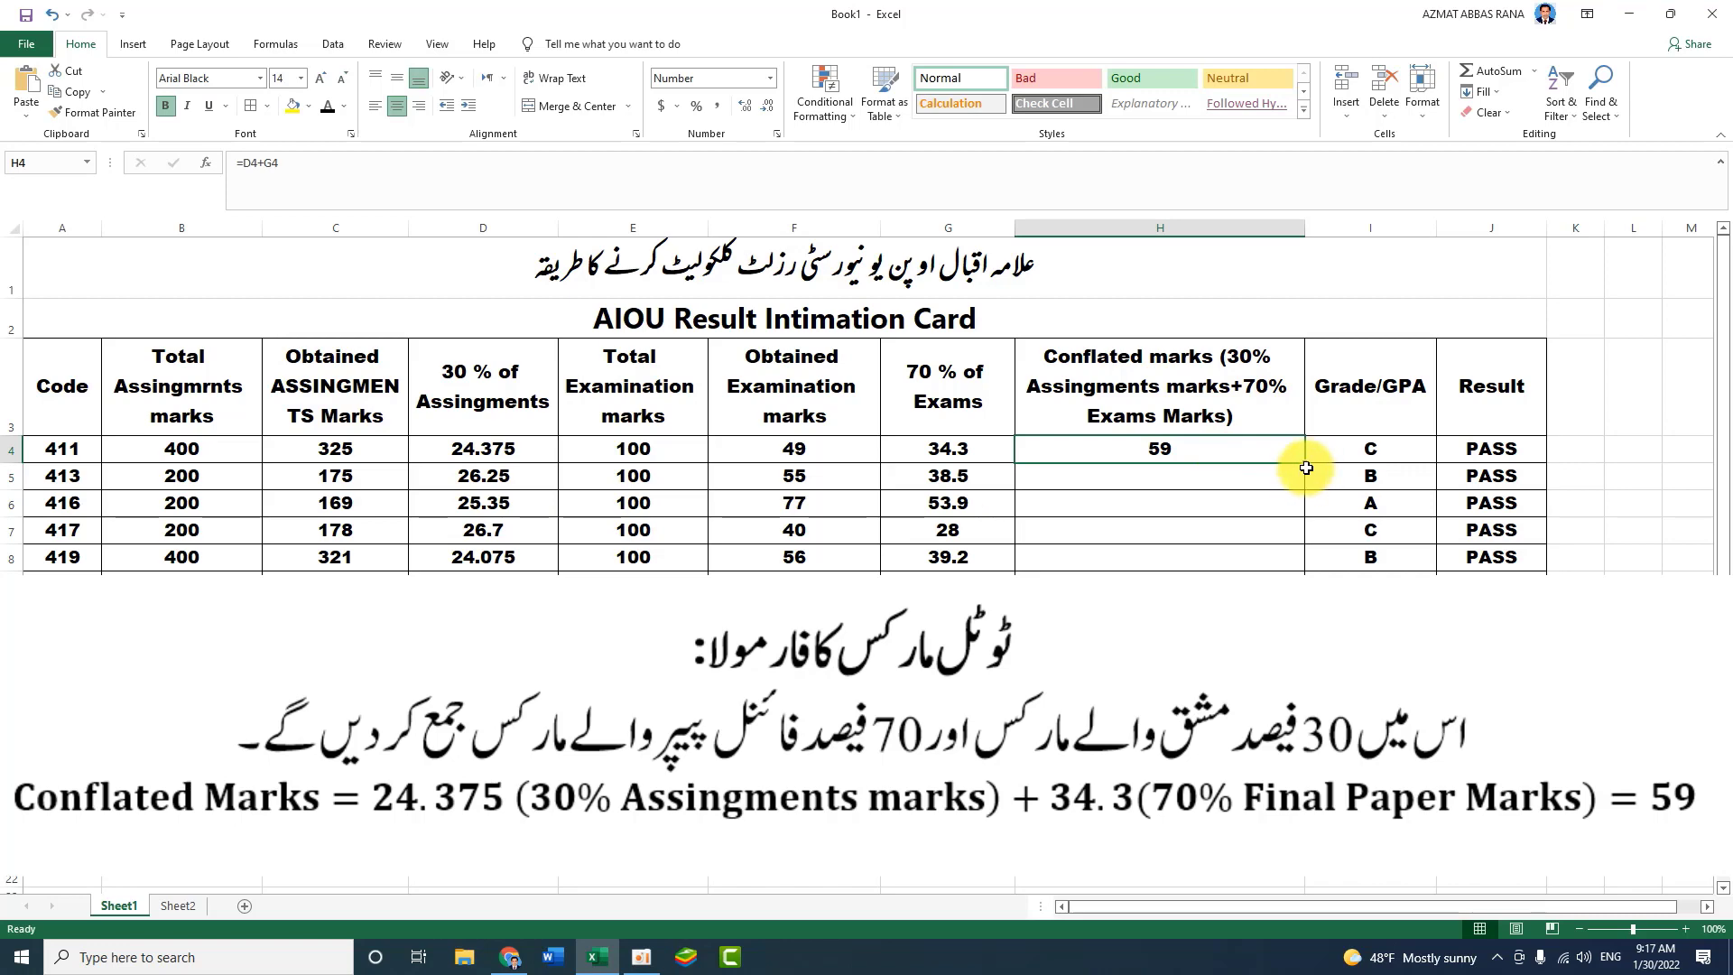
{"action": "left_click_drag", "start_coordinate": [1306, 468], "coordinate": [1291, 626]}
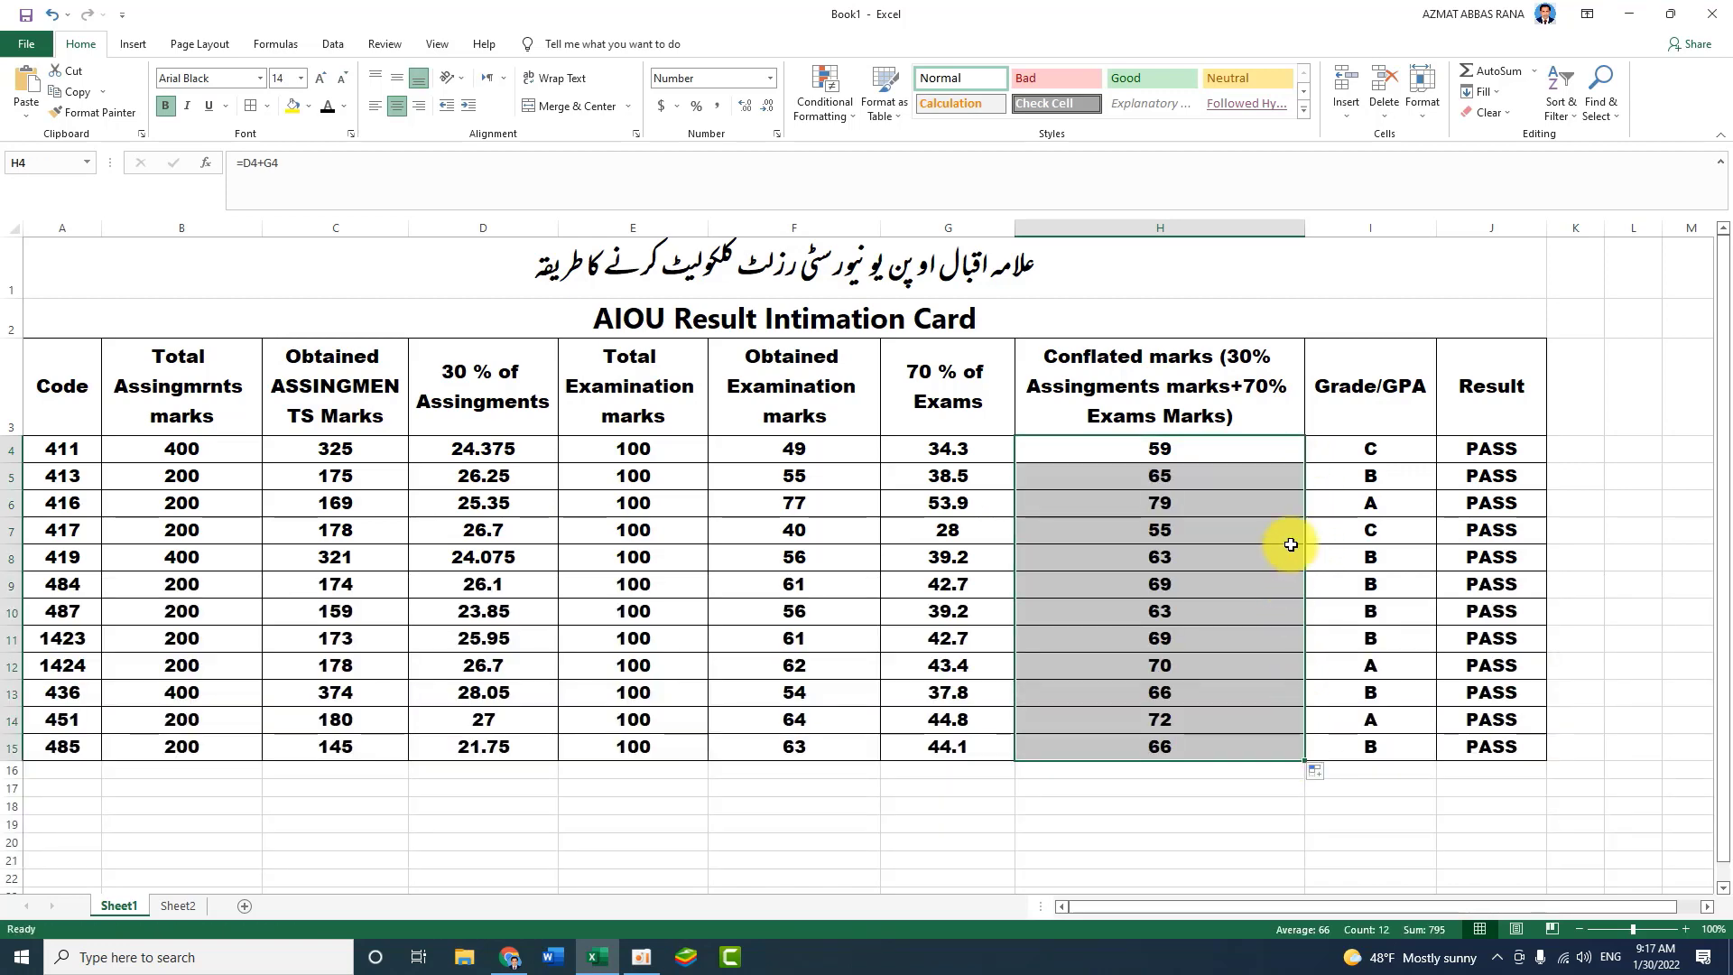
{"action": "left_click", "coordinate": [972, 827]}
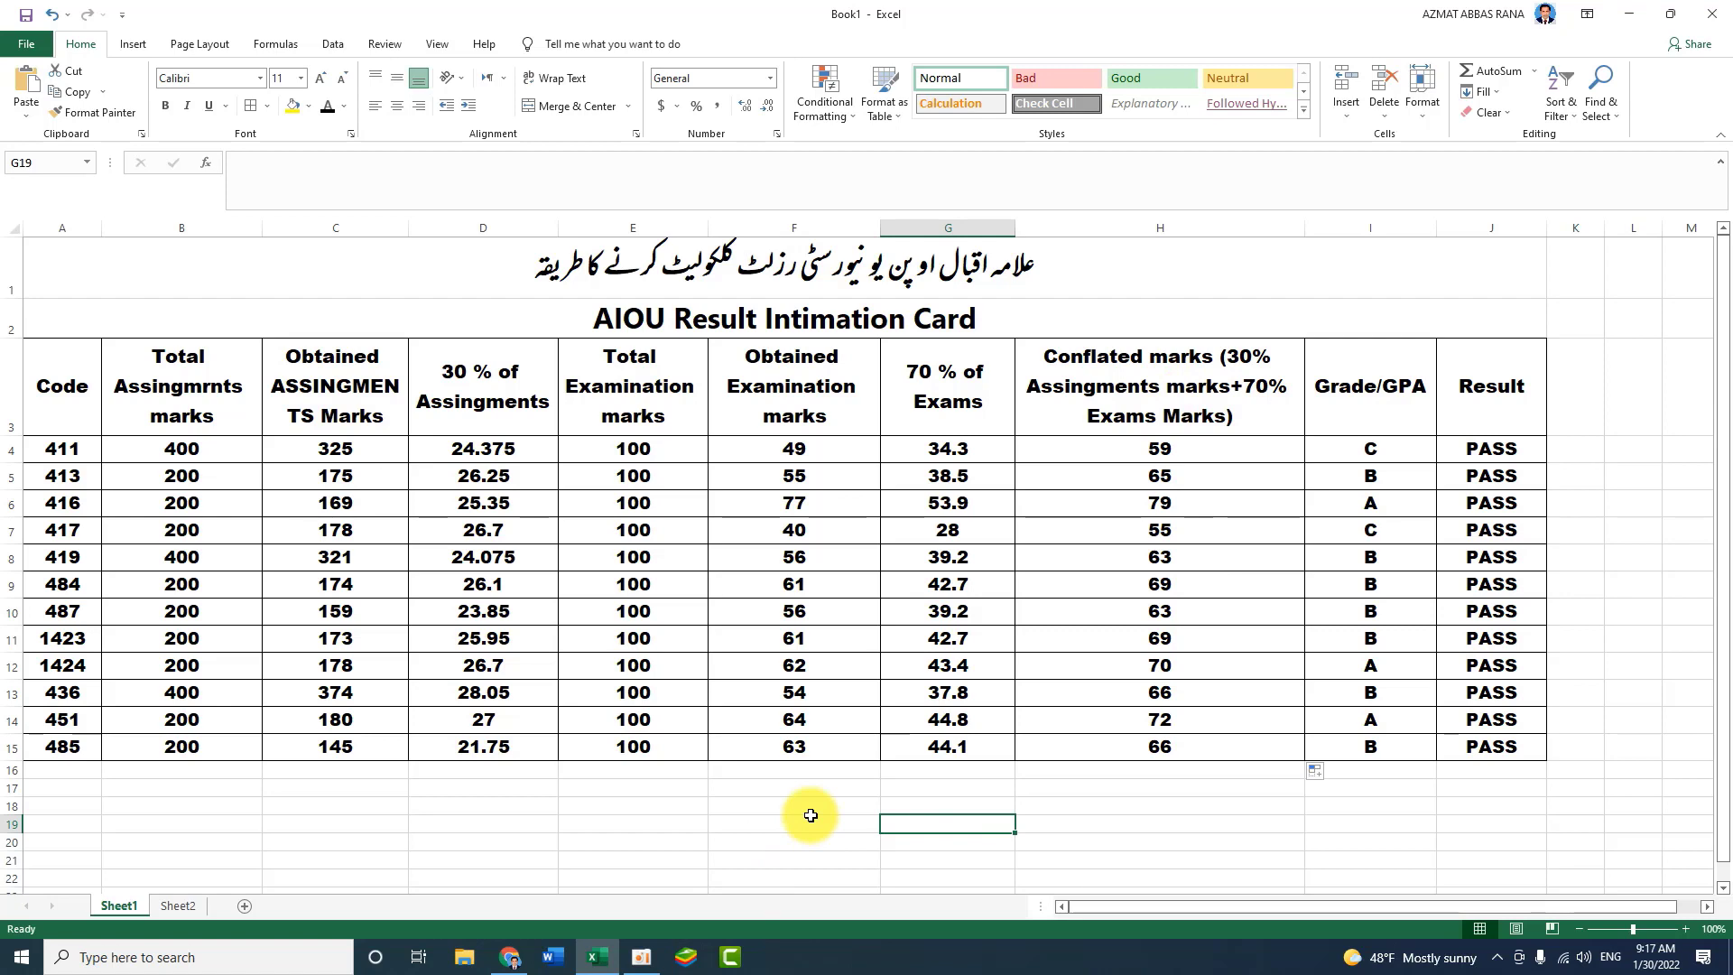
Switch to the AIOU result history in Chrome and capture a rectangular snip of the Spring 2019 rows for courses 0411 to 0417.
{"action": "key", "text": "alt+Tab"}
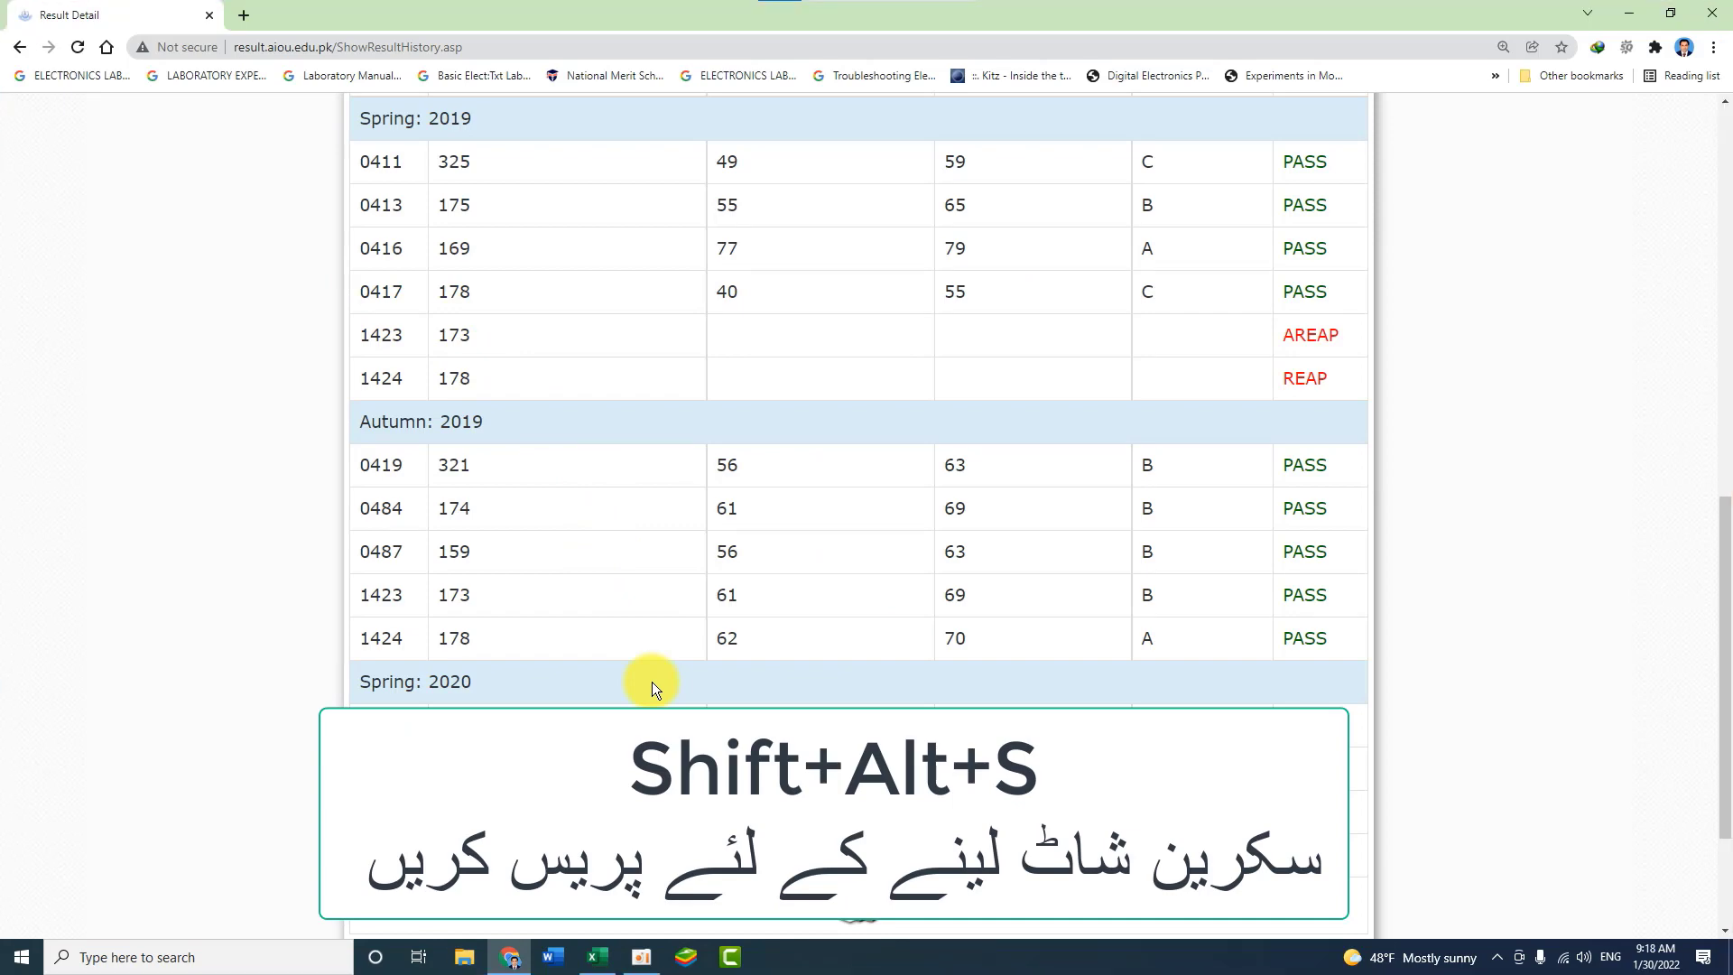
{"action": "key", "text": "alt+shift+s"}
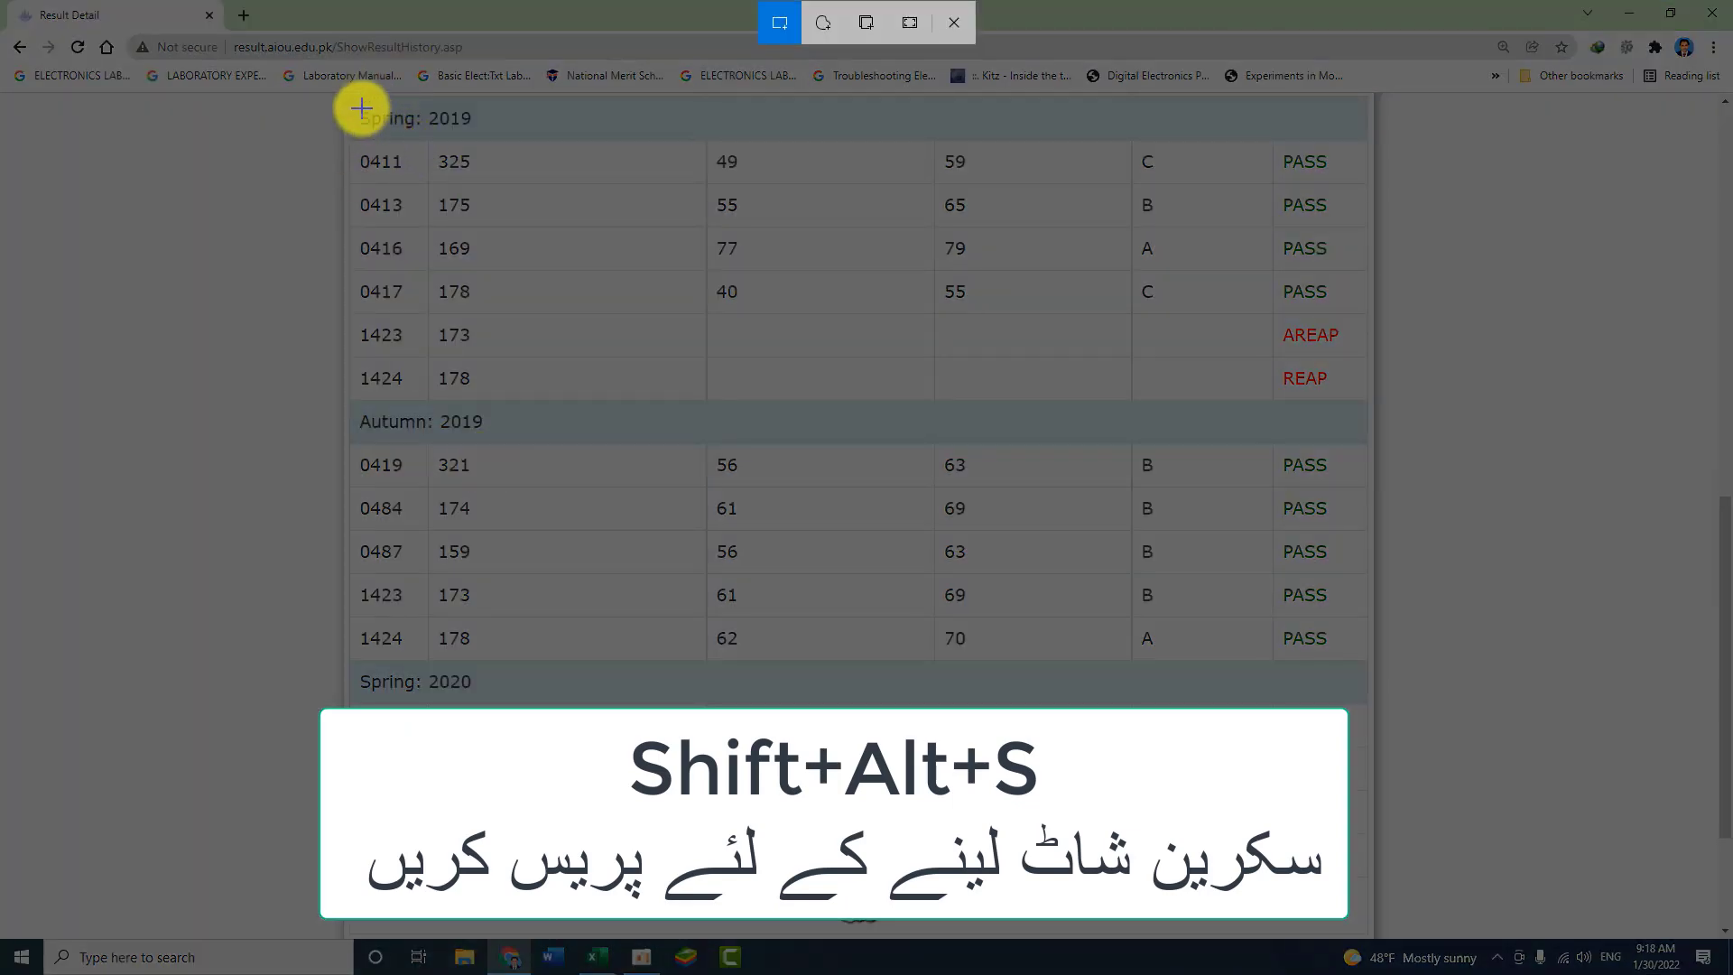
{"action": "mouse_move", "coordinate": [352, 106]}
{"action": "left_mouse_down"}
{"action": "mouse_move", "coordinate": [464, 166]}
{"action": "mouse_move", "coordinate": [966, 297]}
{"action": "mouse_move", "coordinate": [1369, 316]}
{"action": "left_mouse_up"}
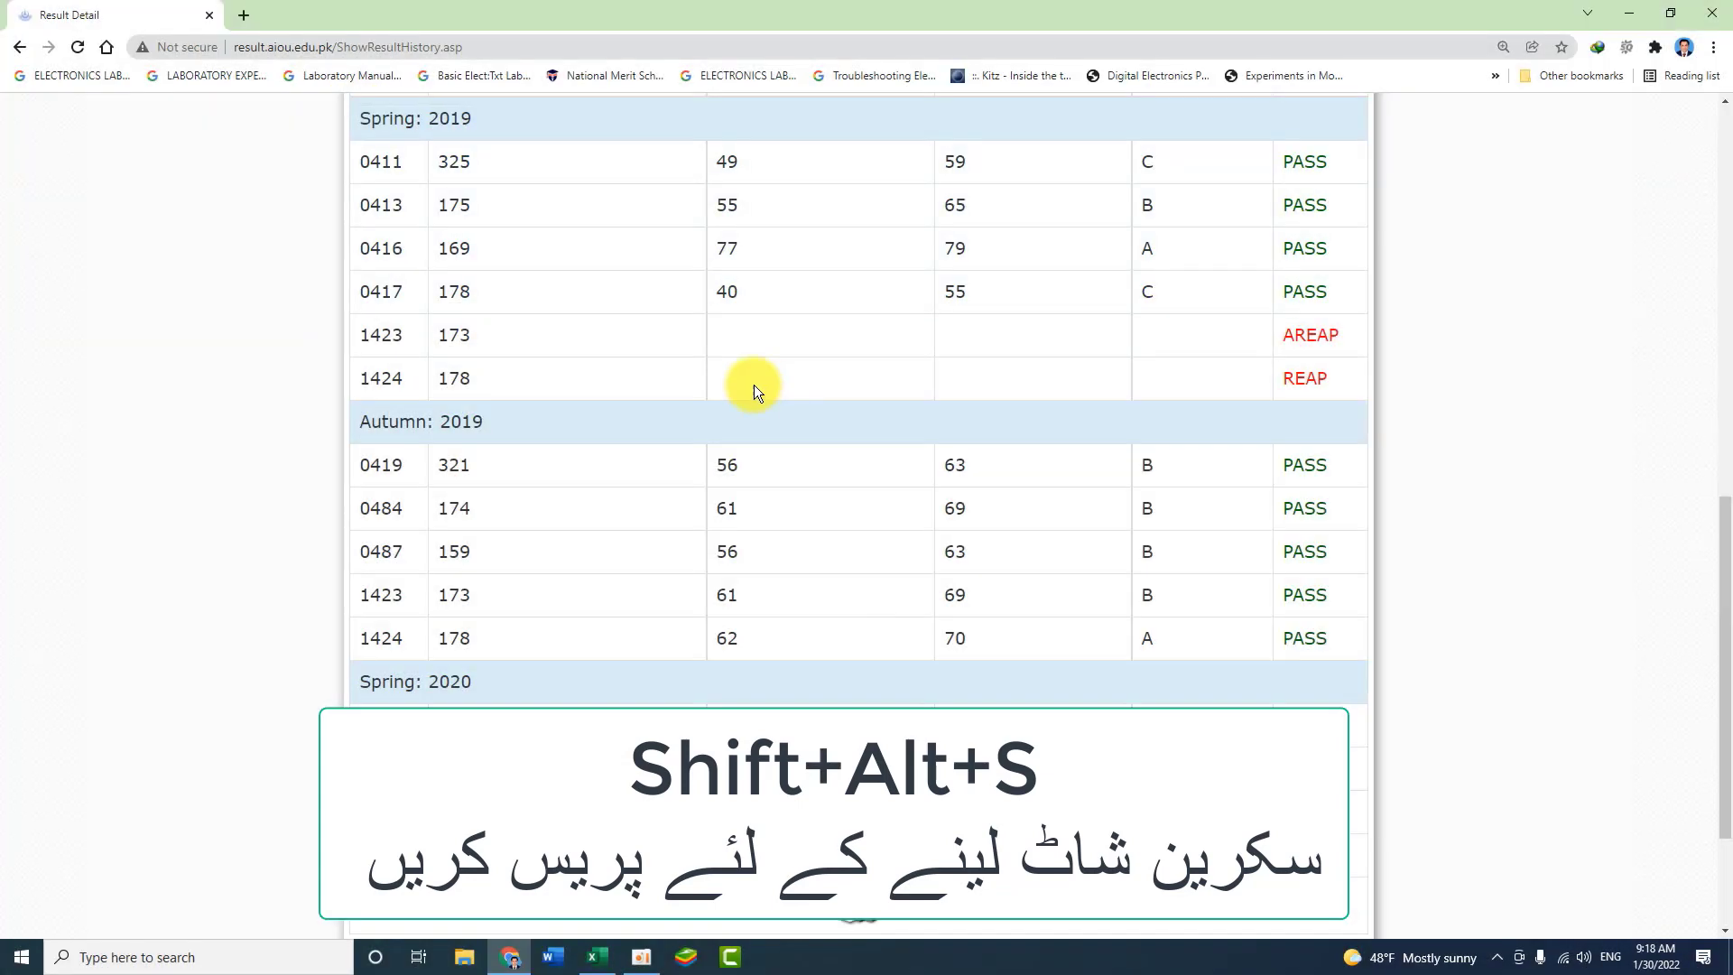
Return to the Excel workbook, paste the Spring 2019 snip and place it over the lower table rows, below course 417.
{"action": "left_click", "coordinate": [596, 957]}
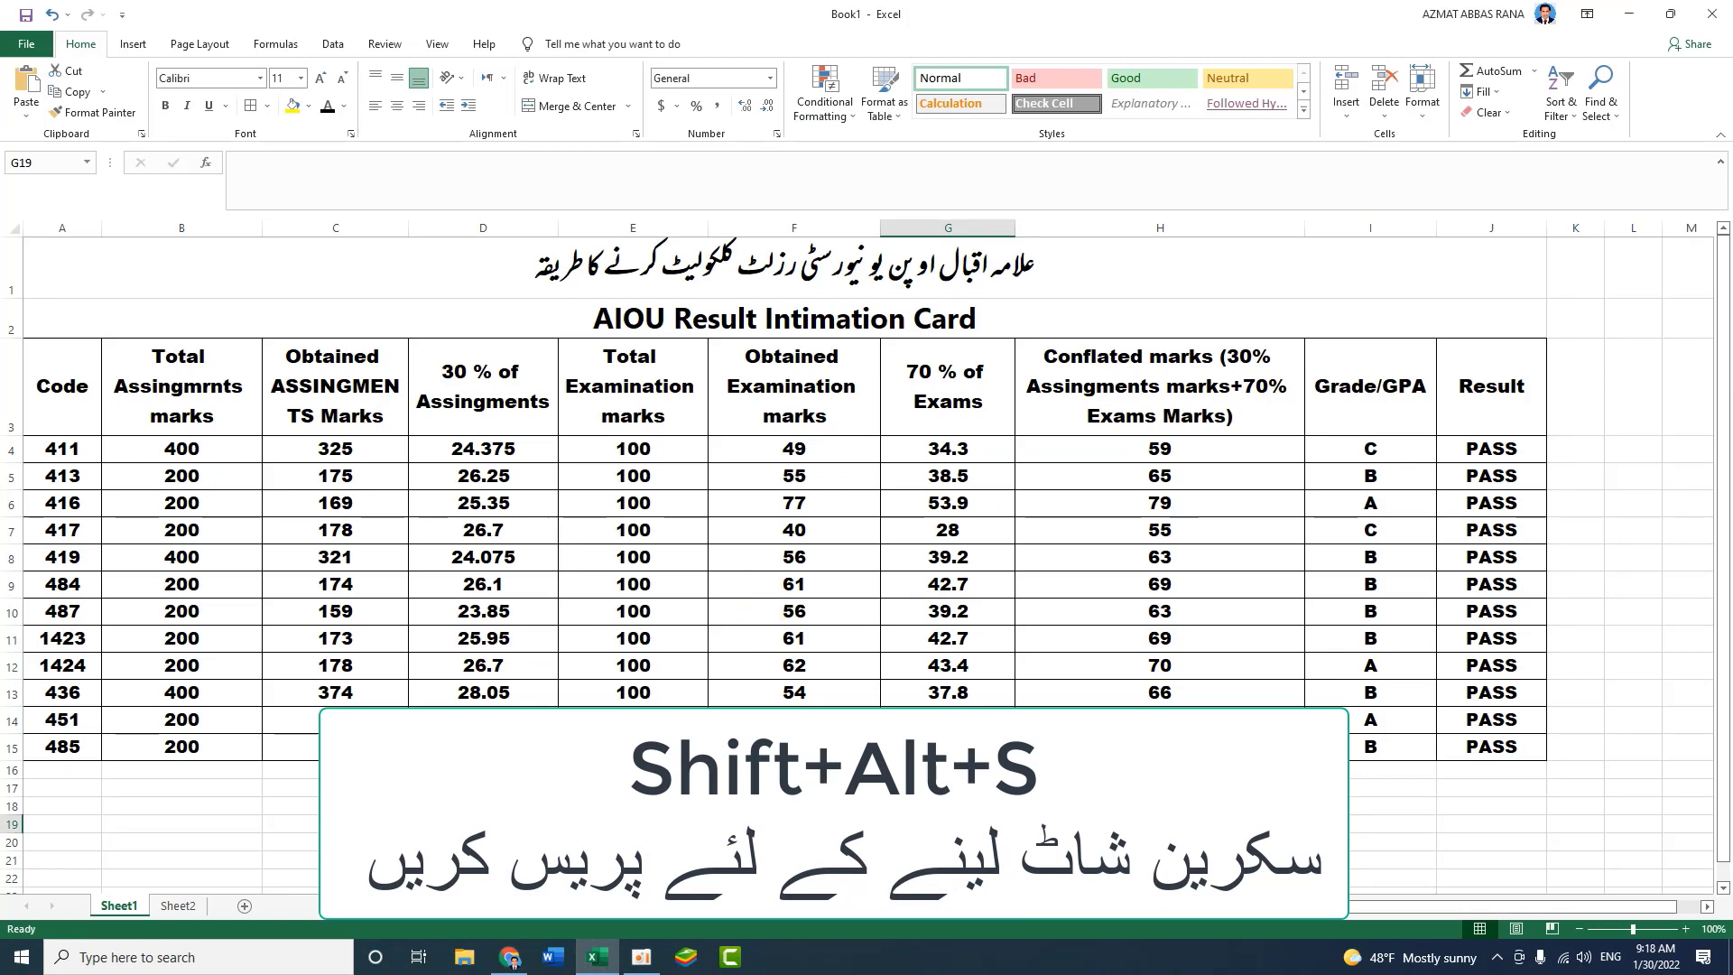
{"action": "key", "text": "ctrl+v"}
{"action": "left_click_drag", "start_coordinate": [1025, 830], "coordinate": [389, 581]}
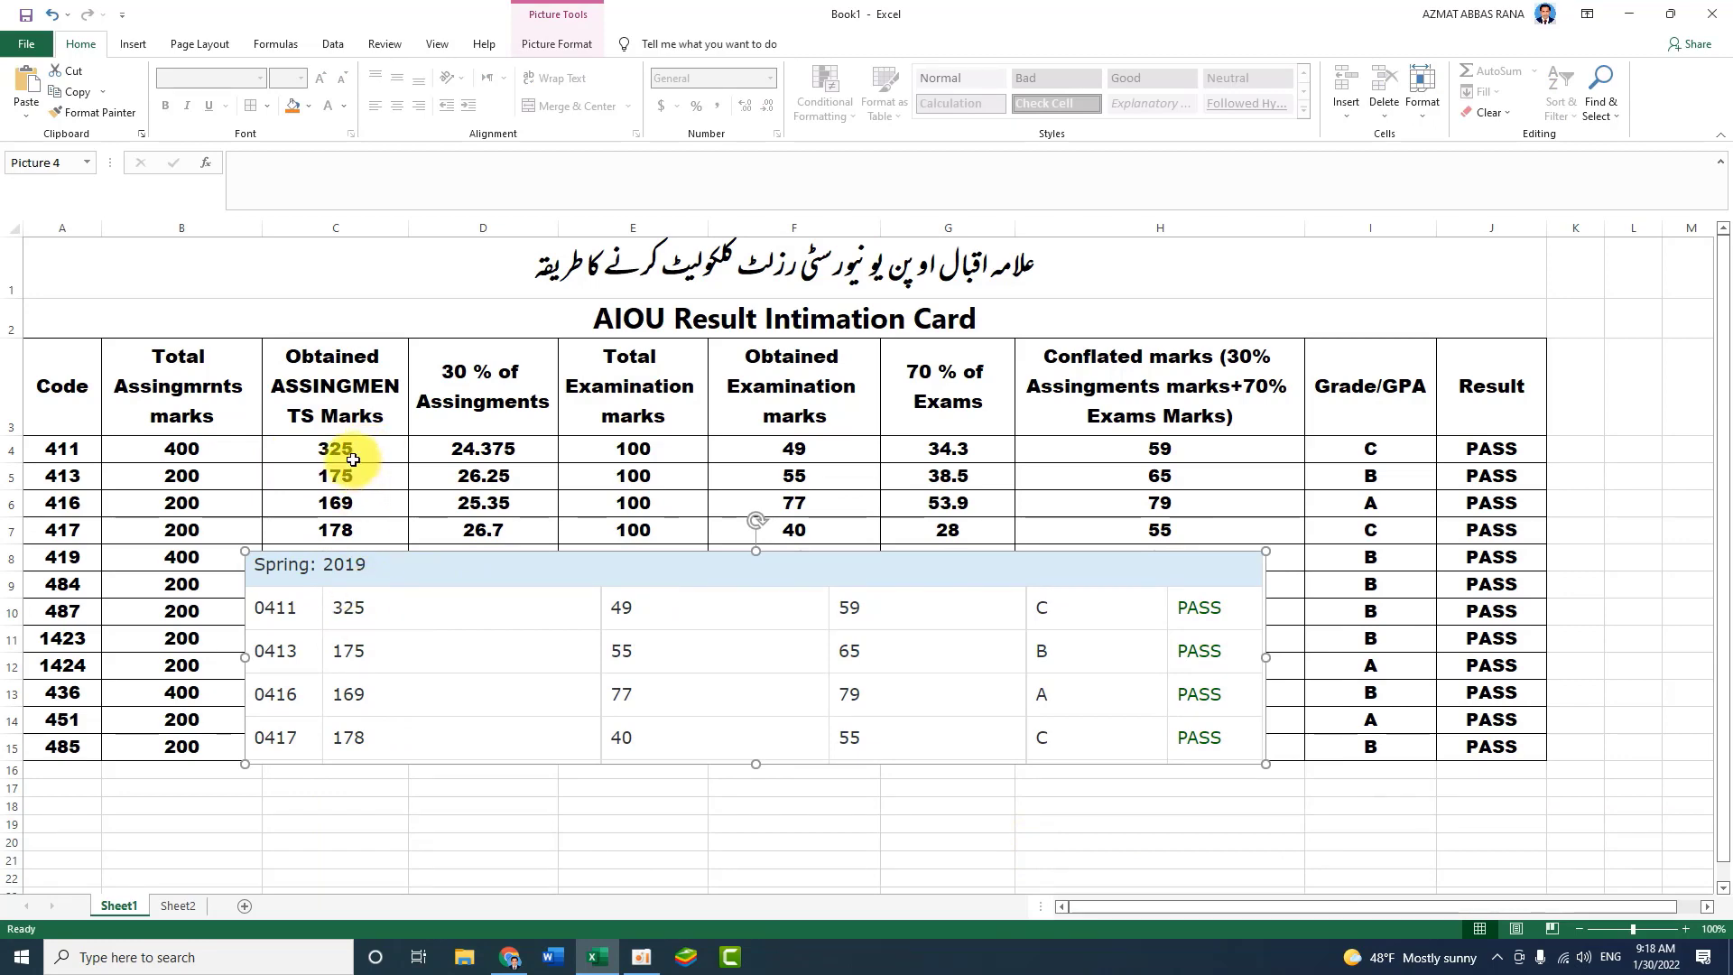
Compare course 411's obtained examination and conflated marks with the pasted Spring 2019 results, and shift the picture slightly lower.
{"action": "left_click", "coordinate": [816, 448]}
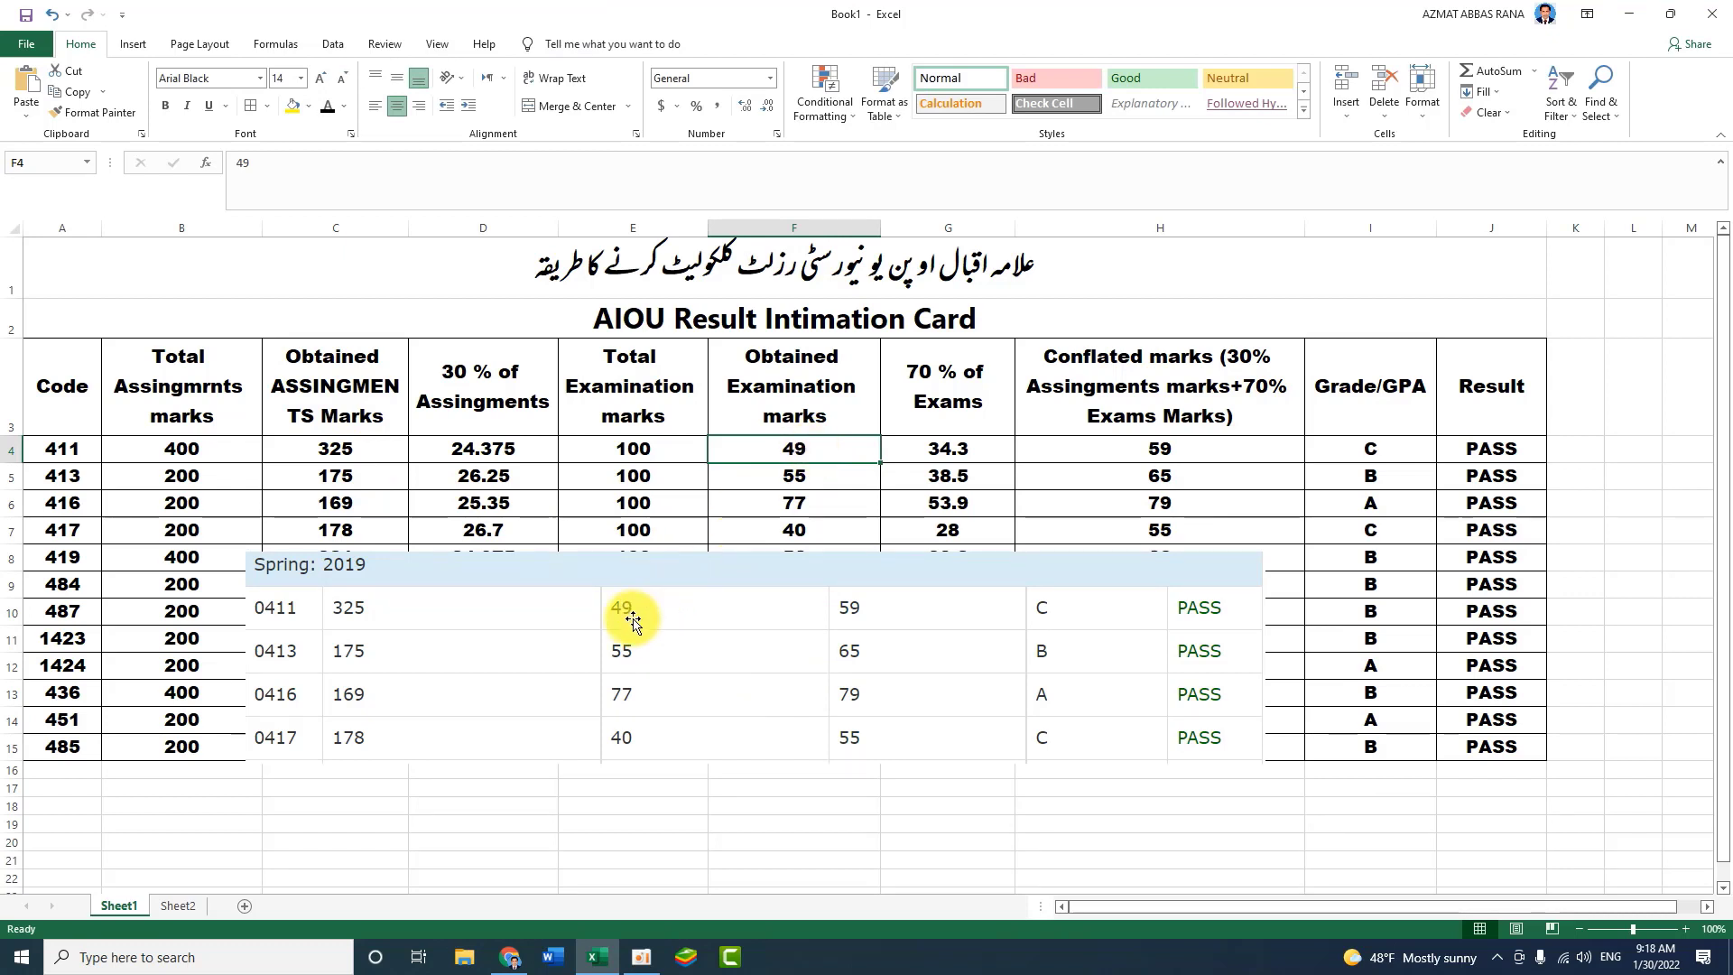
{"action": "left_click", "coordinate": [1123, 448]}
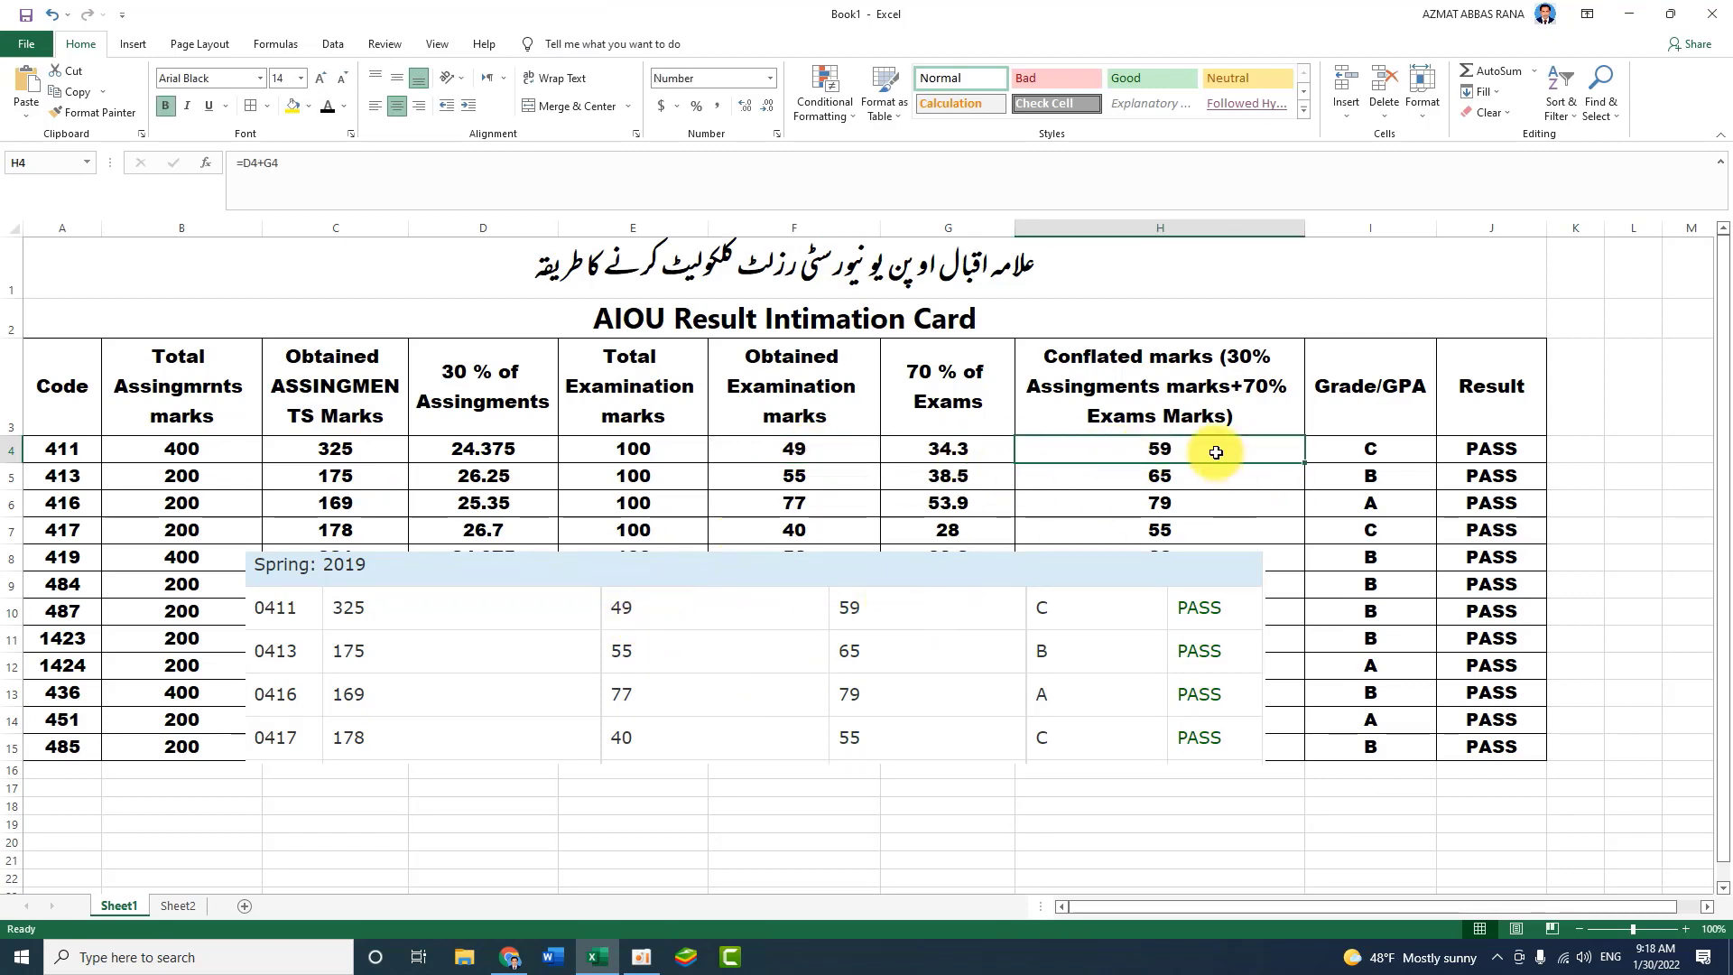
{"action": "left_click_drag", "start_coordinate": [944, 626], "coordinate": [952, 662]}
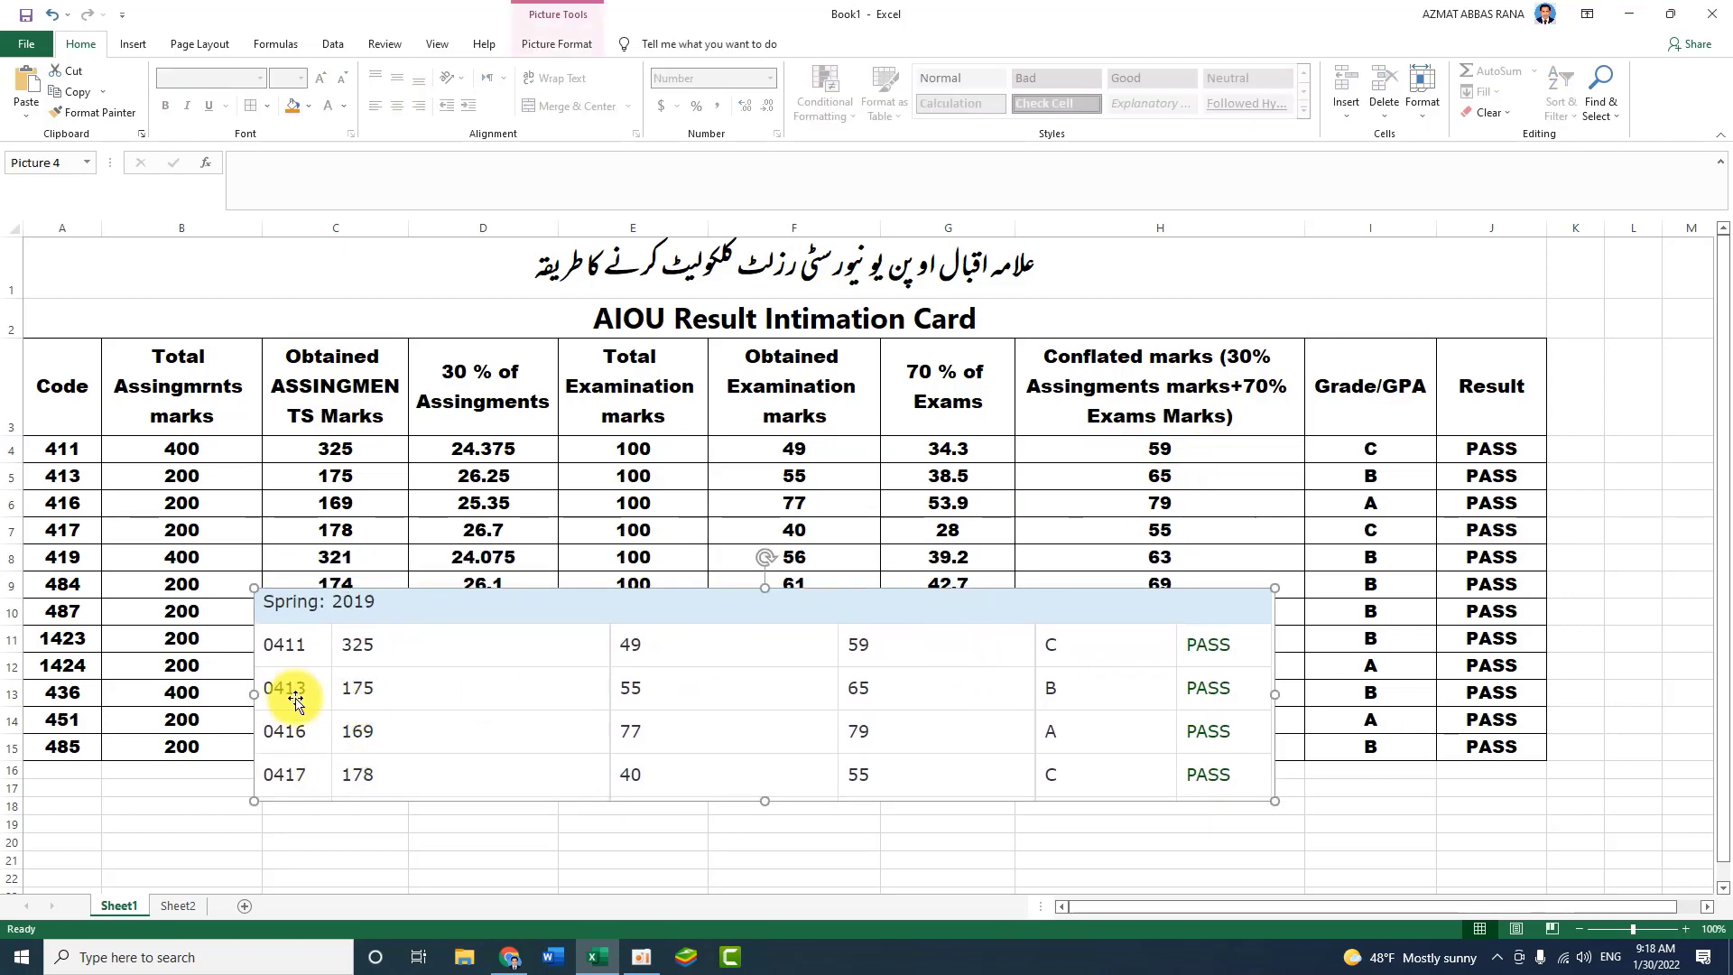
{"action": "left_click", "coordinate": [1185, 534]}
{"action": "left_click", "coordinate": [919, 687]}
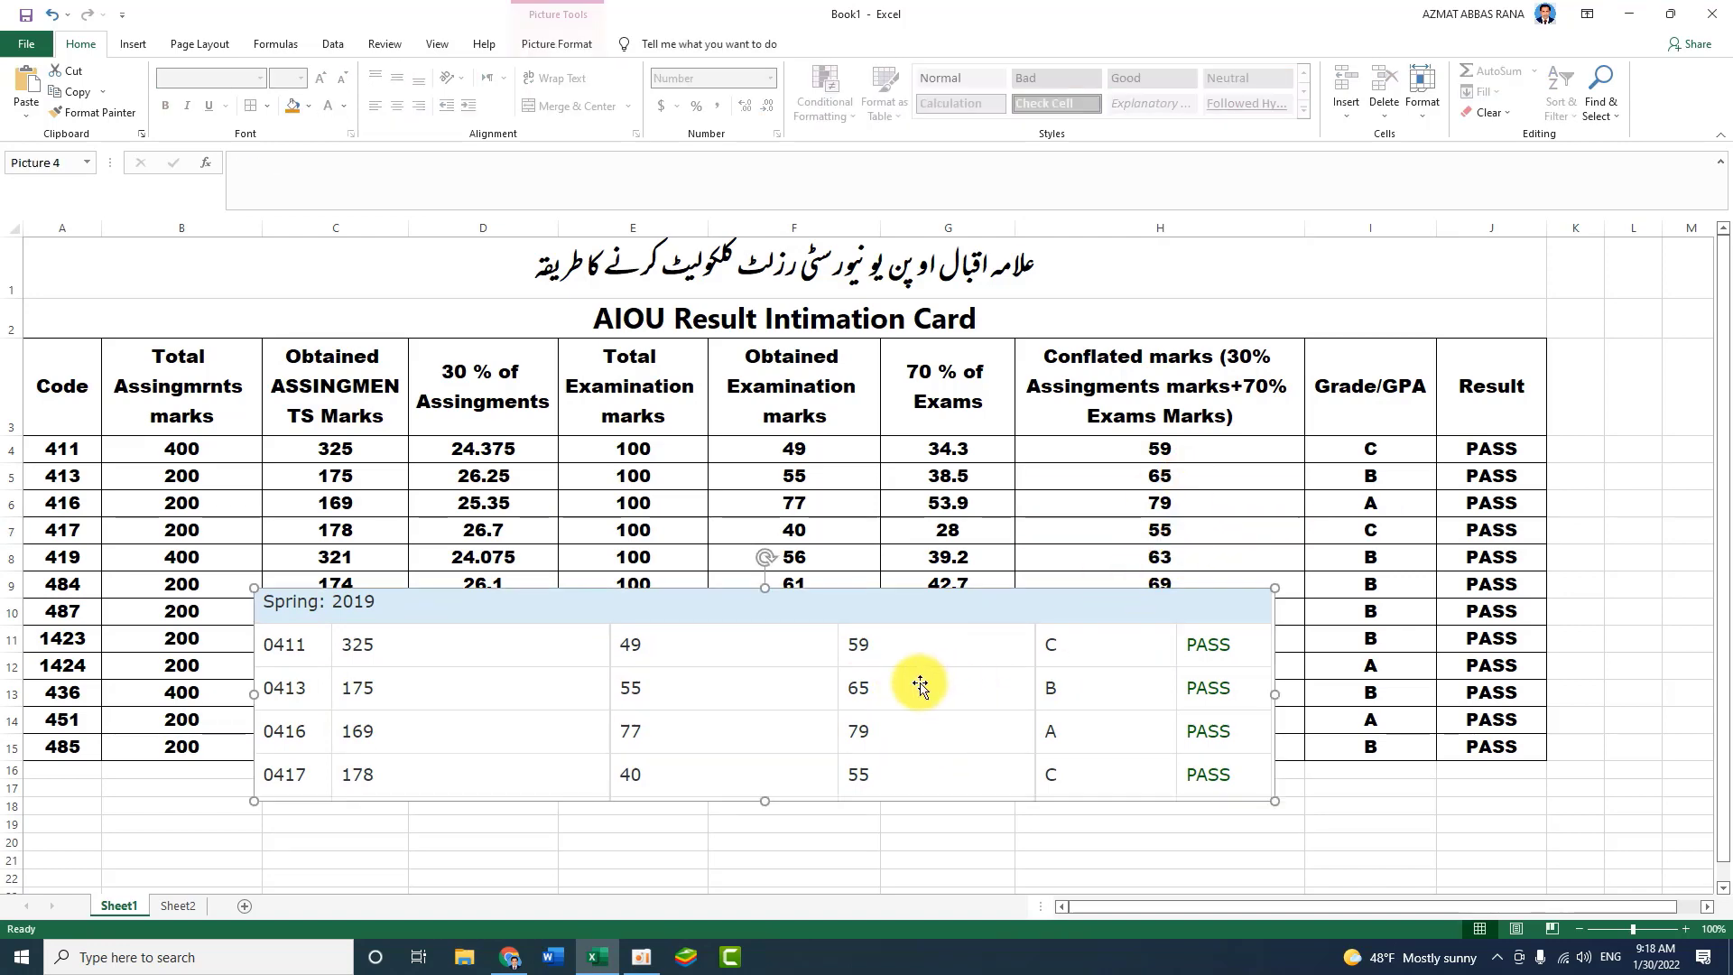
Delete the Spring 2019 picture, switch to the AIOU result history in Chrome and capture a rectangular snip of the Autumn 2019 rows.
{"action": "key", "text": "Delete"}
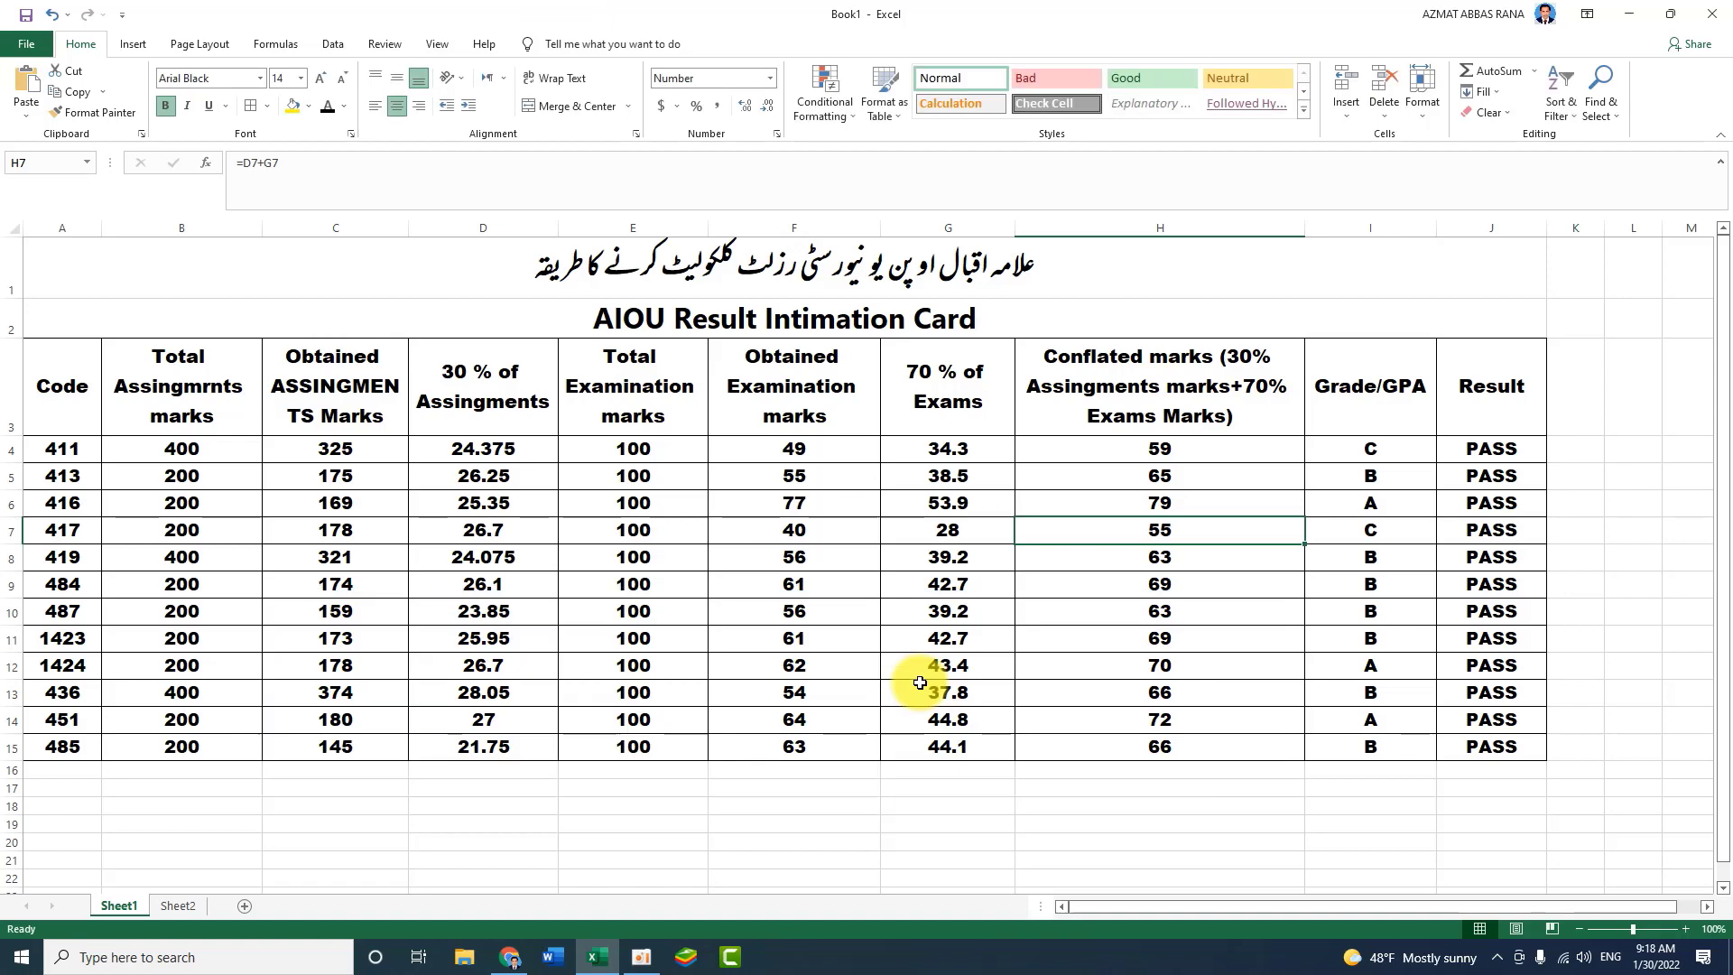
{"action": "left_click", "coordinate": [508, 956]}
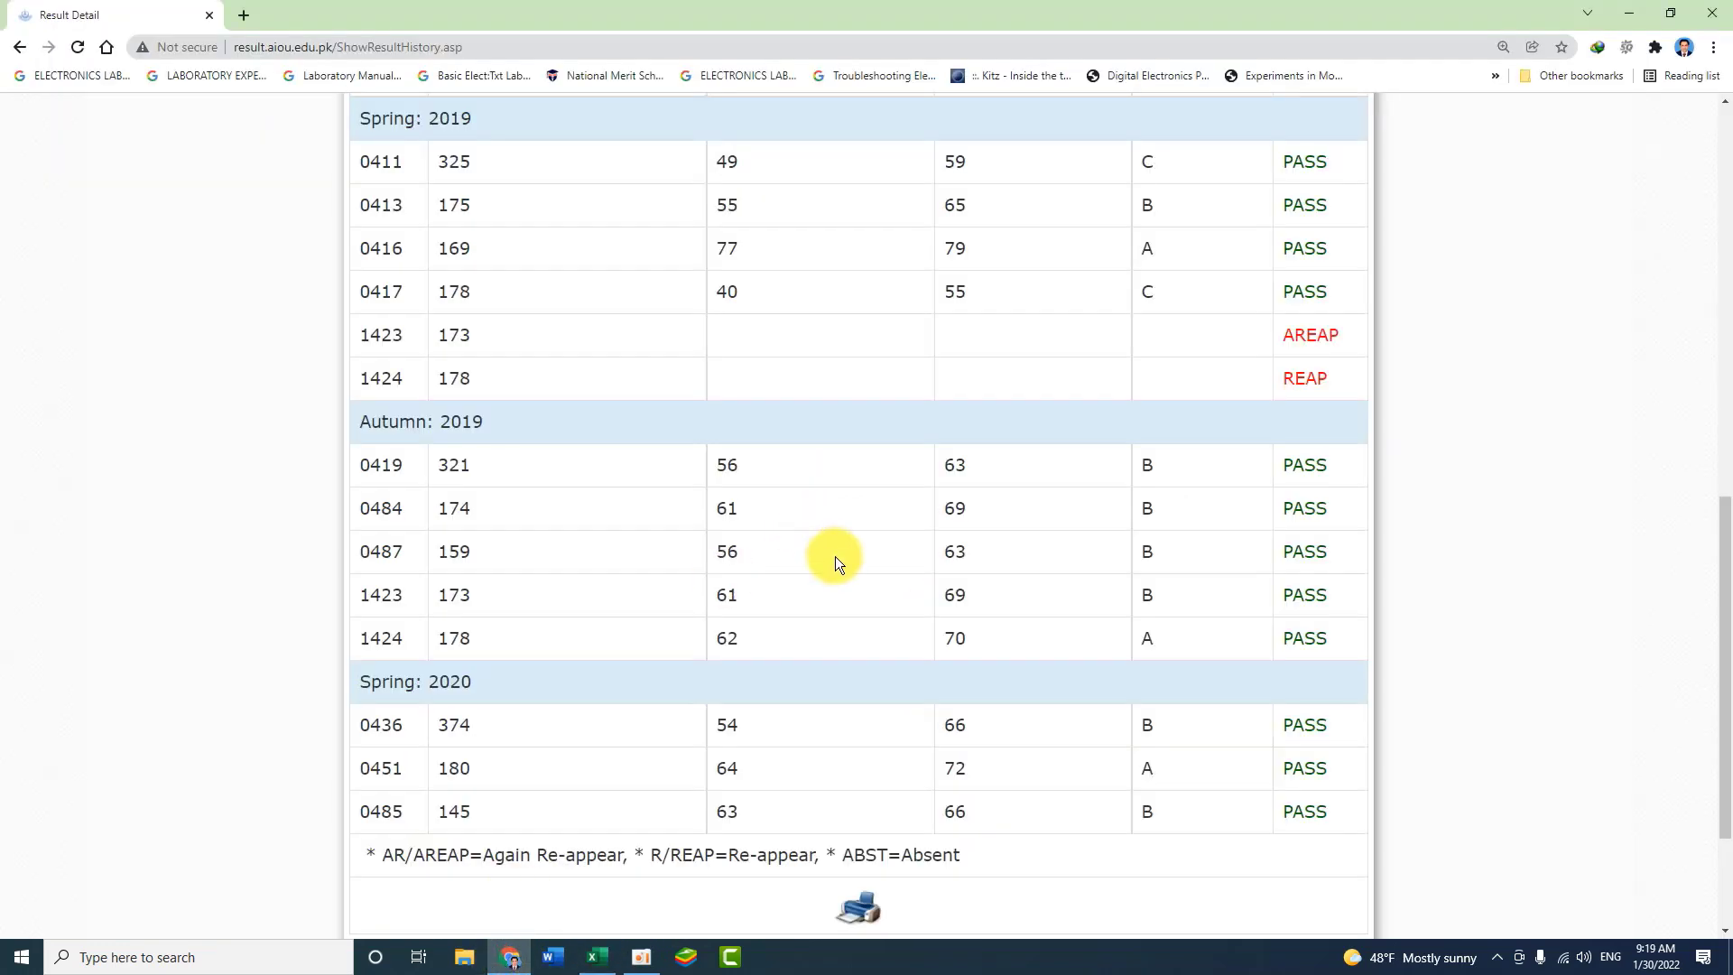
{"action": "key", "text": "super+shift+s"}
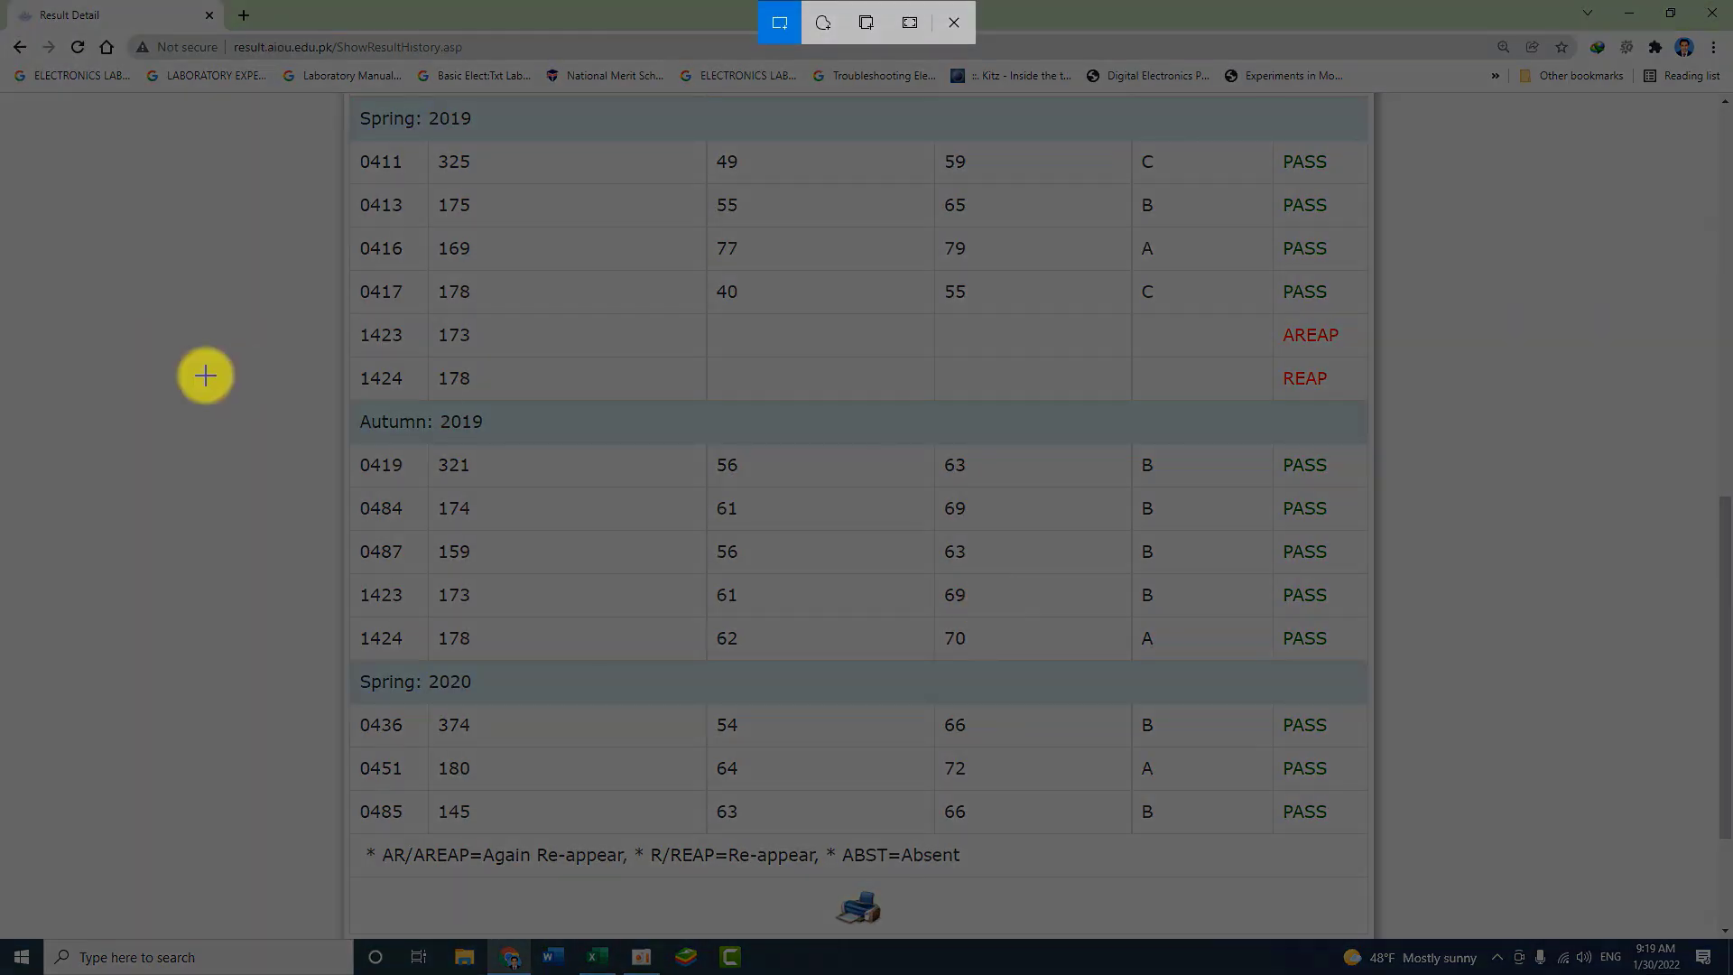
{"action": "mouse_move", "coordinate": [353, 411]}
{"action": "left_mouse_down"}
{"action": "mouse_move", "coordinate": [557, 457]}
{"action": "mouse_move", "coordinate": [1145, 665]}
{"action": "mouse_move", "coordinate": [1354, 657]}
{"action": "left_mouse_up"}
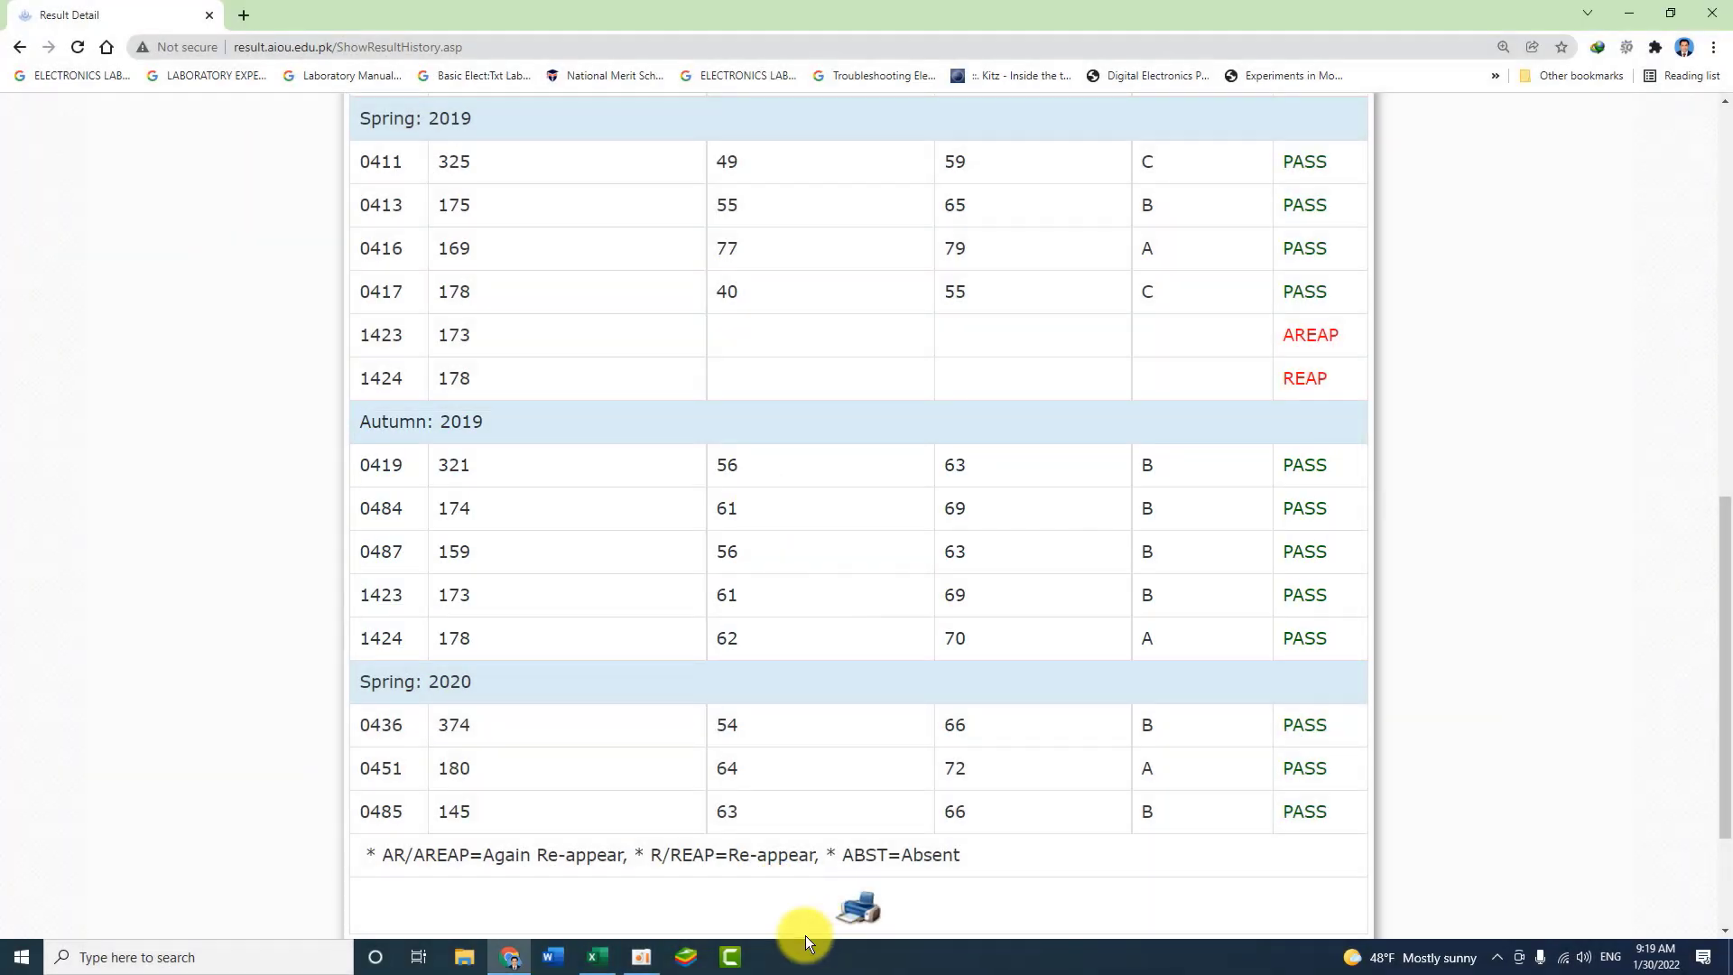
Return to the Excel workbook, paste the Autumn 2019 snip and place it over the table beside the course codes, just below course 413.
{"action": "left_click", "coordinate": [609, 966]}
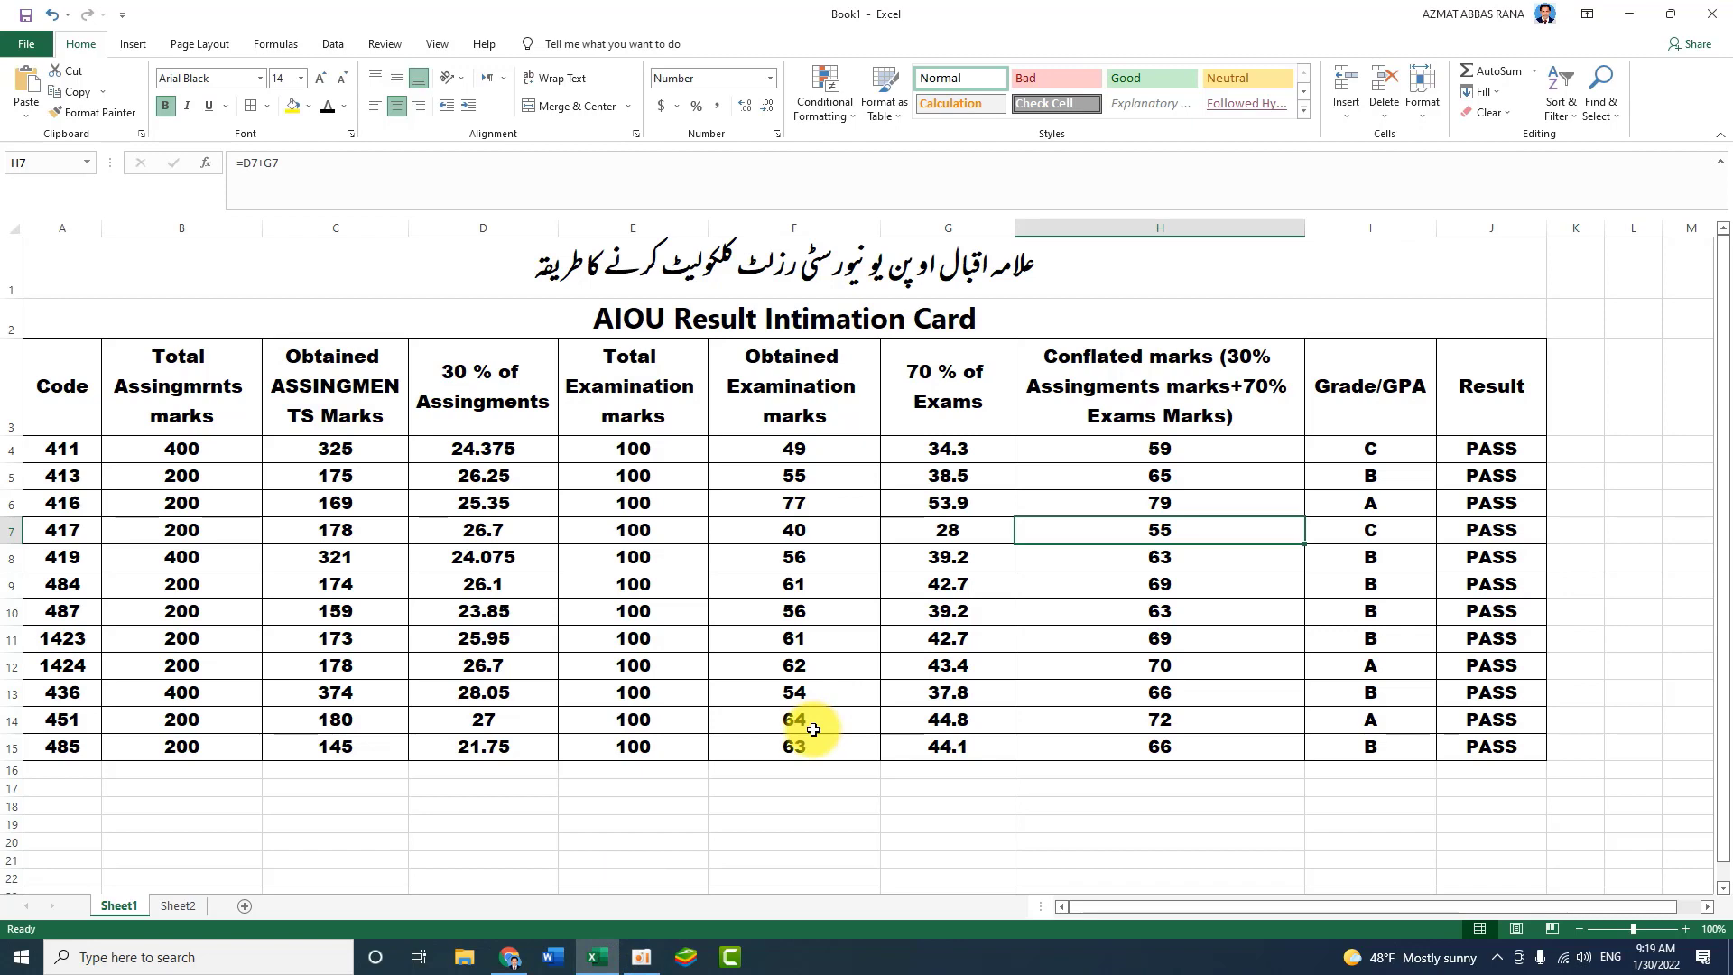
{"action": "key", "text": "ctrl+v"}
{"action": "left_click_drag", "start_coordinate": [1005, 611], "coordinate": [215, 584]}
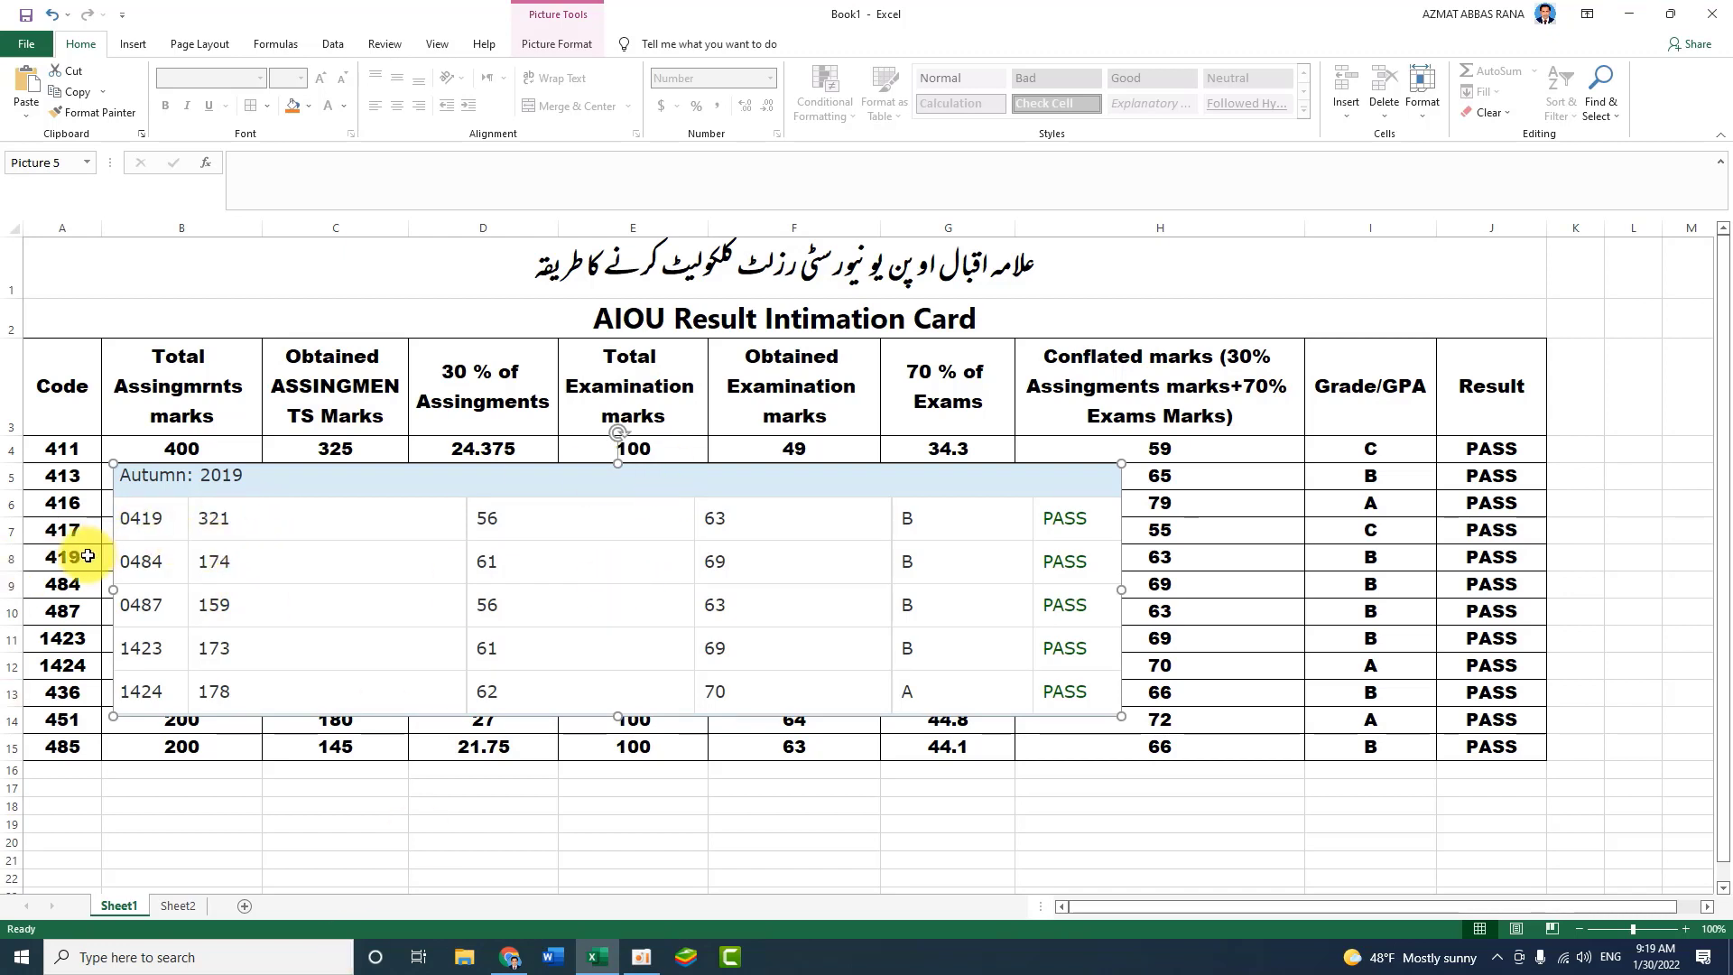
{"action": "left_click_drag", "start_coordinate": [411, 518], "coordinate": [403, 556]}
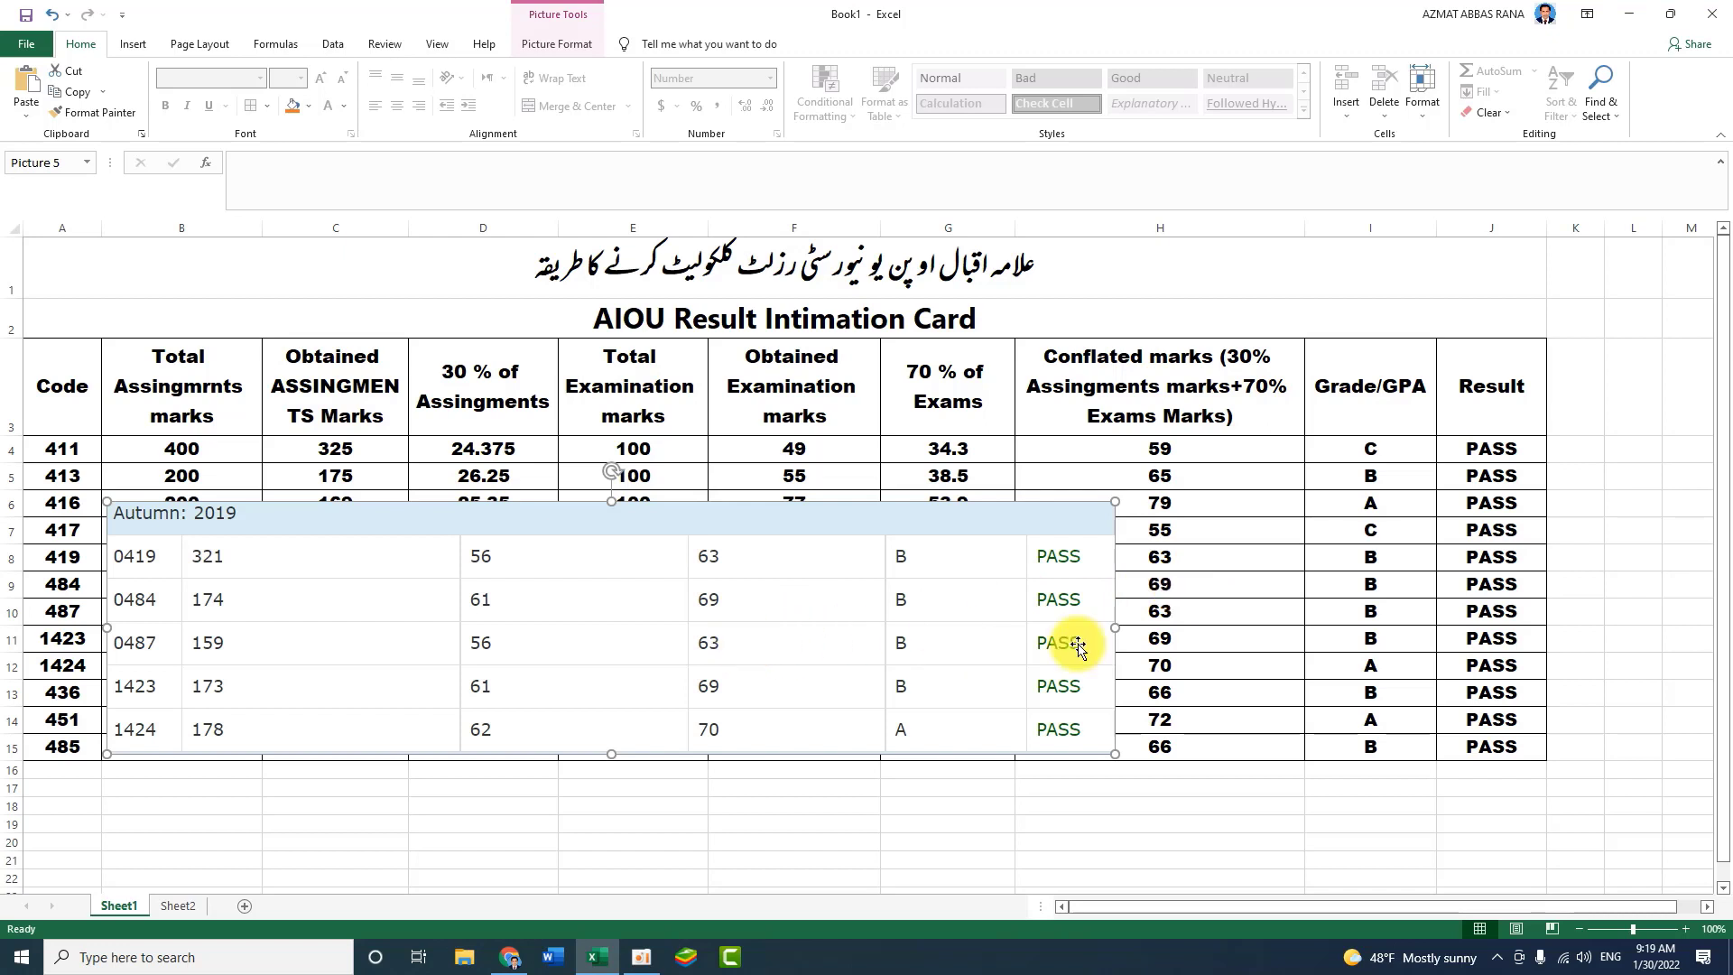
Compare course 1424's marks in row 12 with the Autumn 2019 picture, moving the picture below the table and back up.
{"action": "left_click", "coordinate": [1201, 670]}
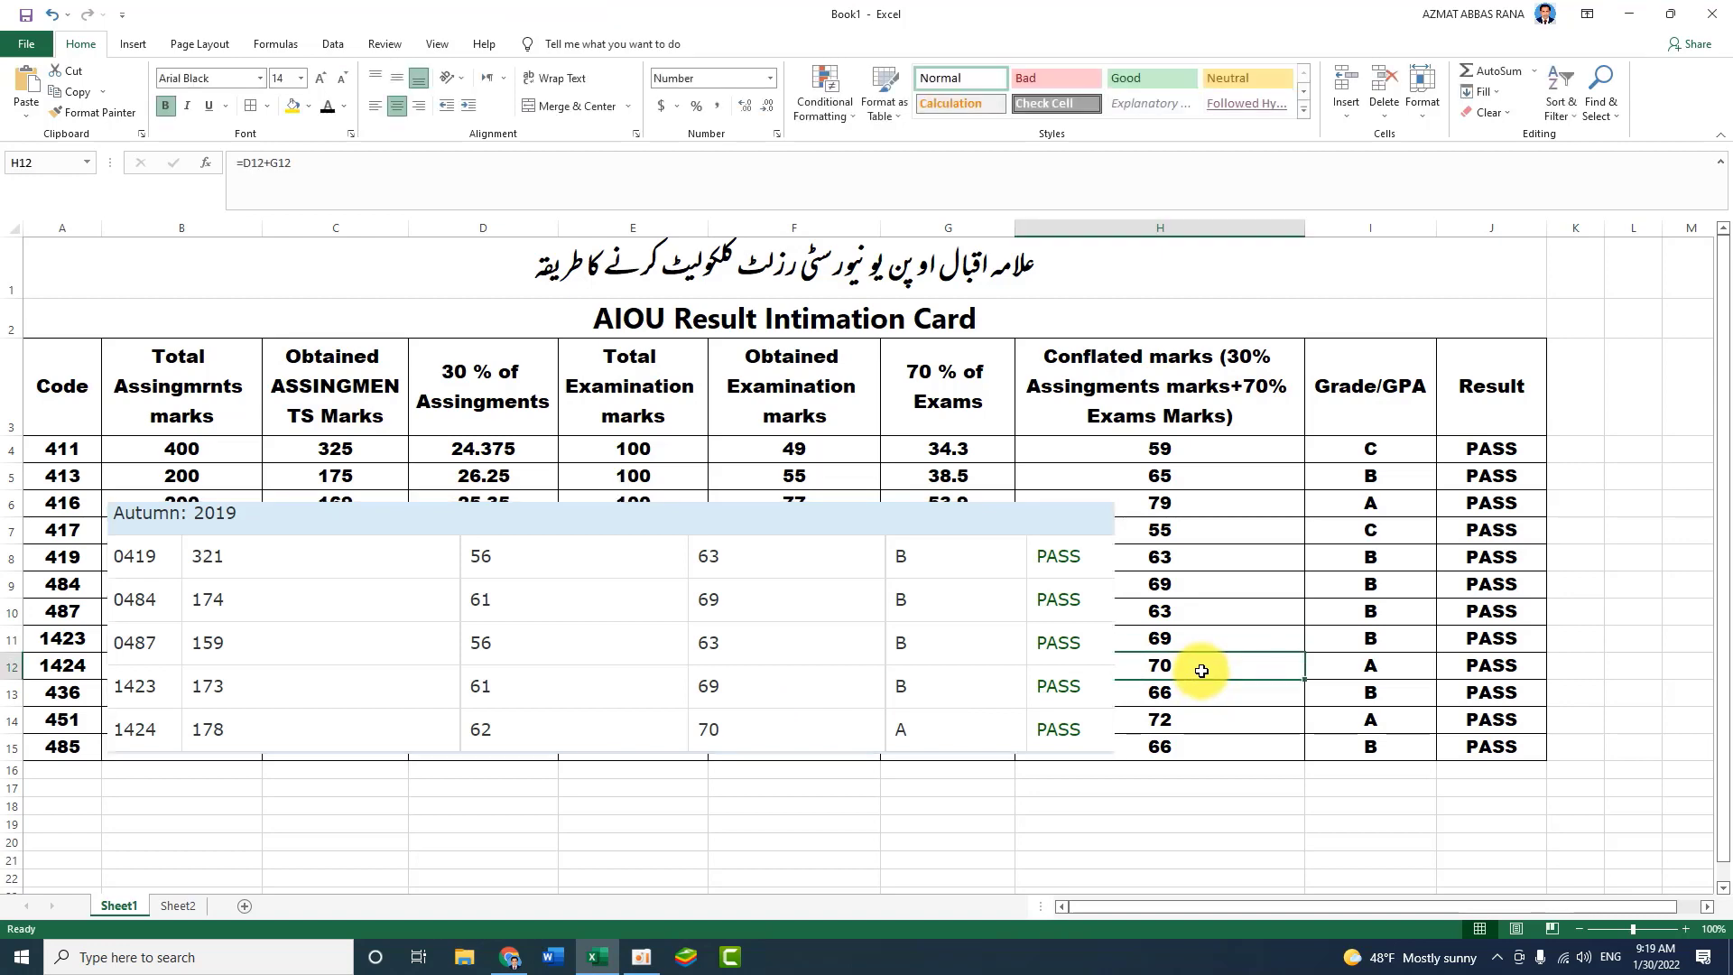
{"action": "left_click_drag", "start_coordinate": [505, 564], "coordinate": [479, 814]}
{"action": "left_click", "coordinate": [12, 670]}
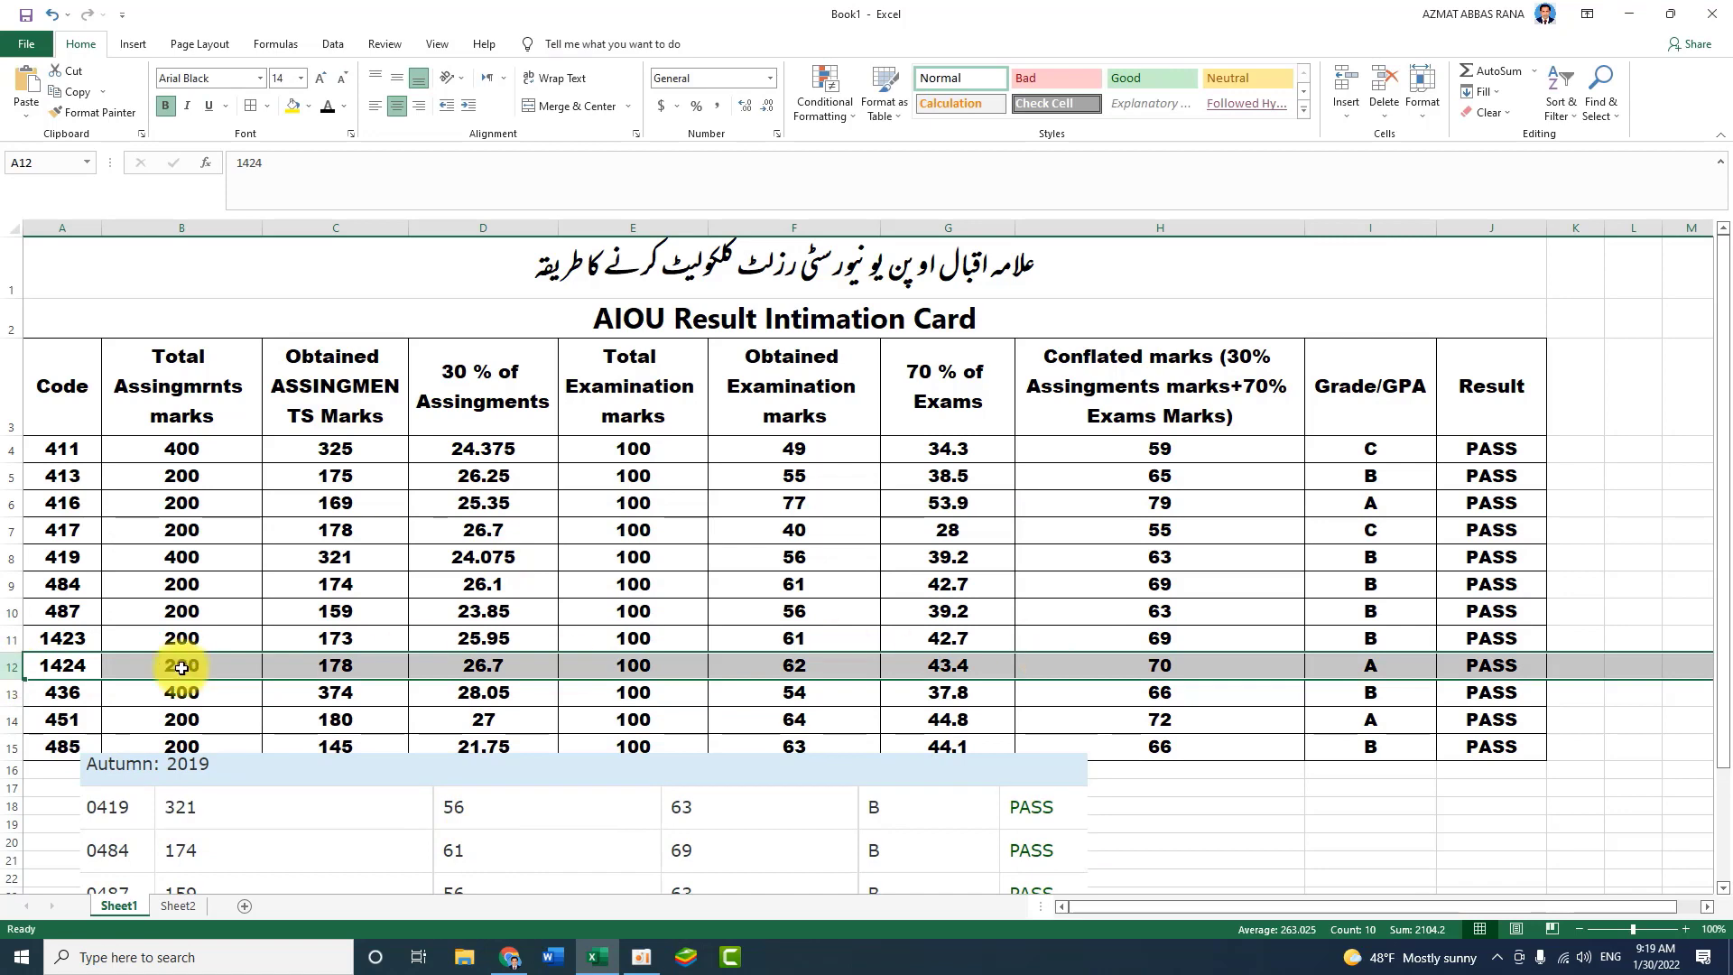
{"action": "left_click_drag", "start_coordinate": [631, 804], "coordinate": [592, 469]}
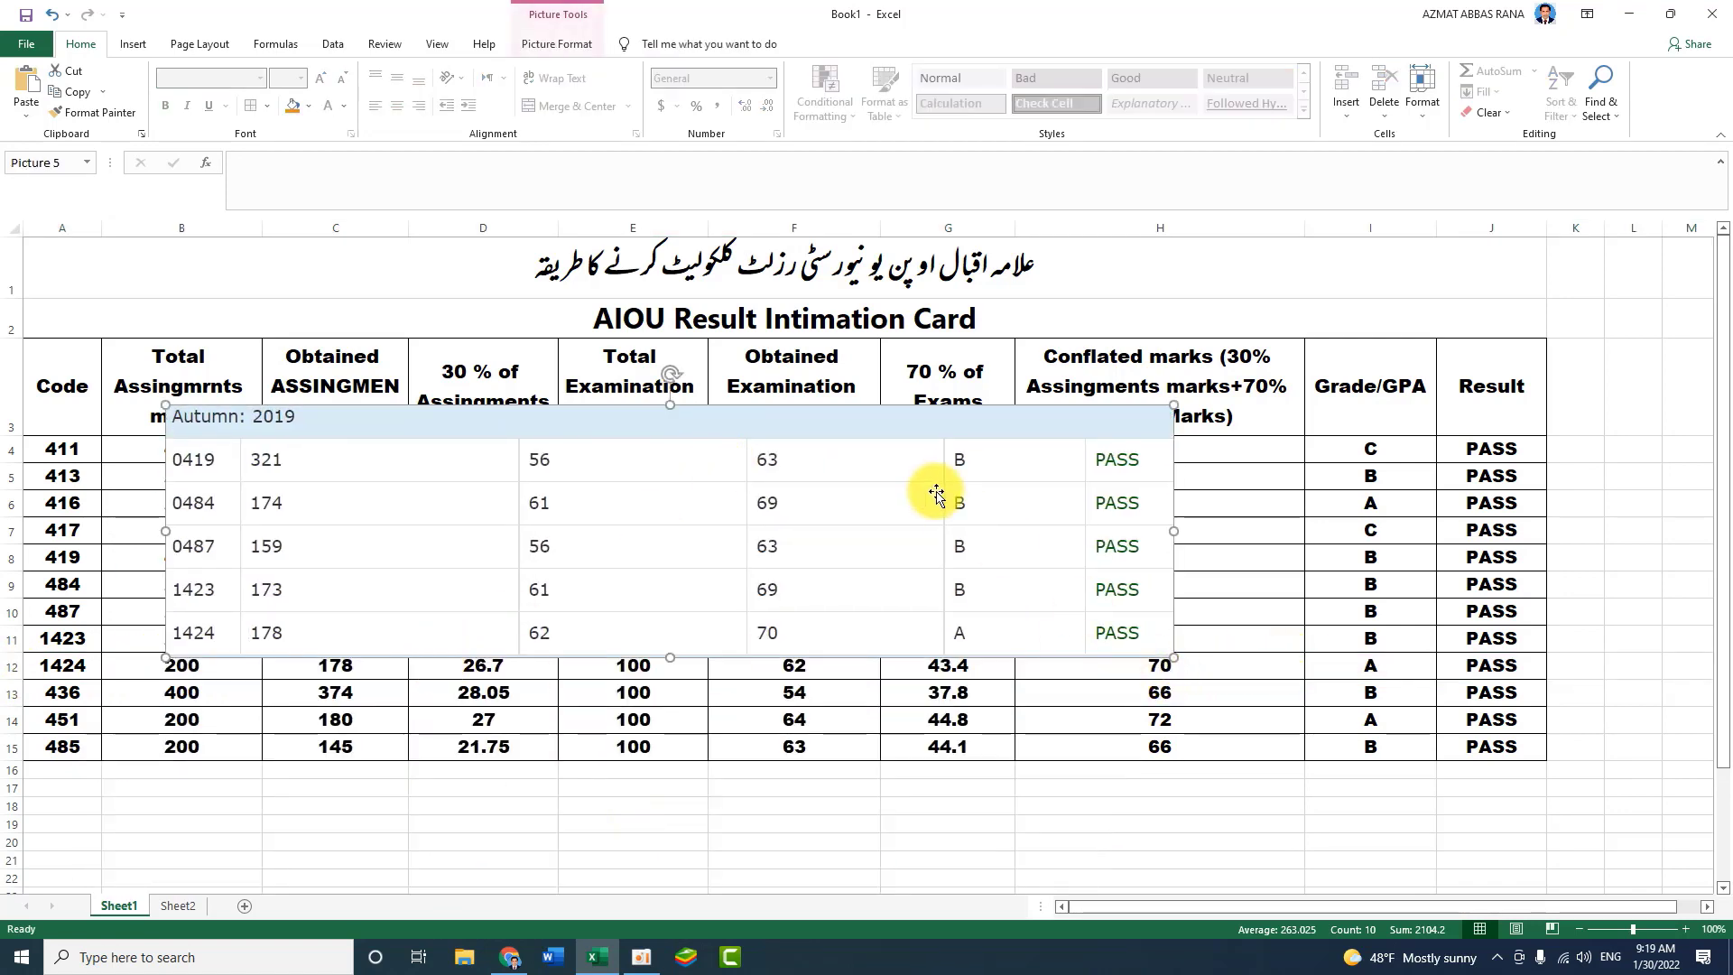
Delete the Autumn 2019 picture, switch to the result history in Chrome and capture a rectangular snip of the Spring 2020 rows.
{"action": "key", "text": "Delete"}
{"action": "left_click", "coordinate": [510, 957]}
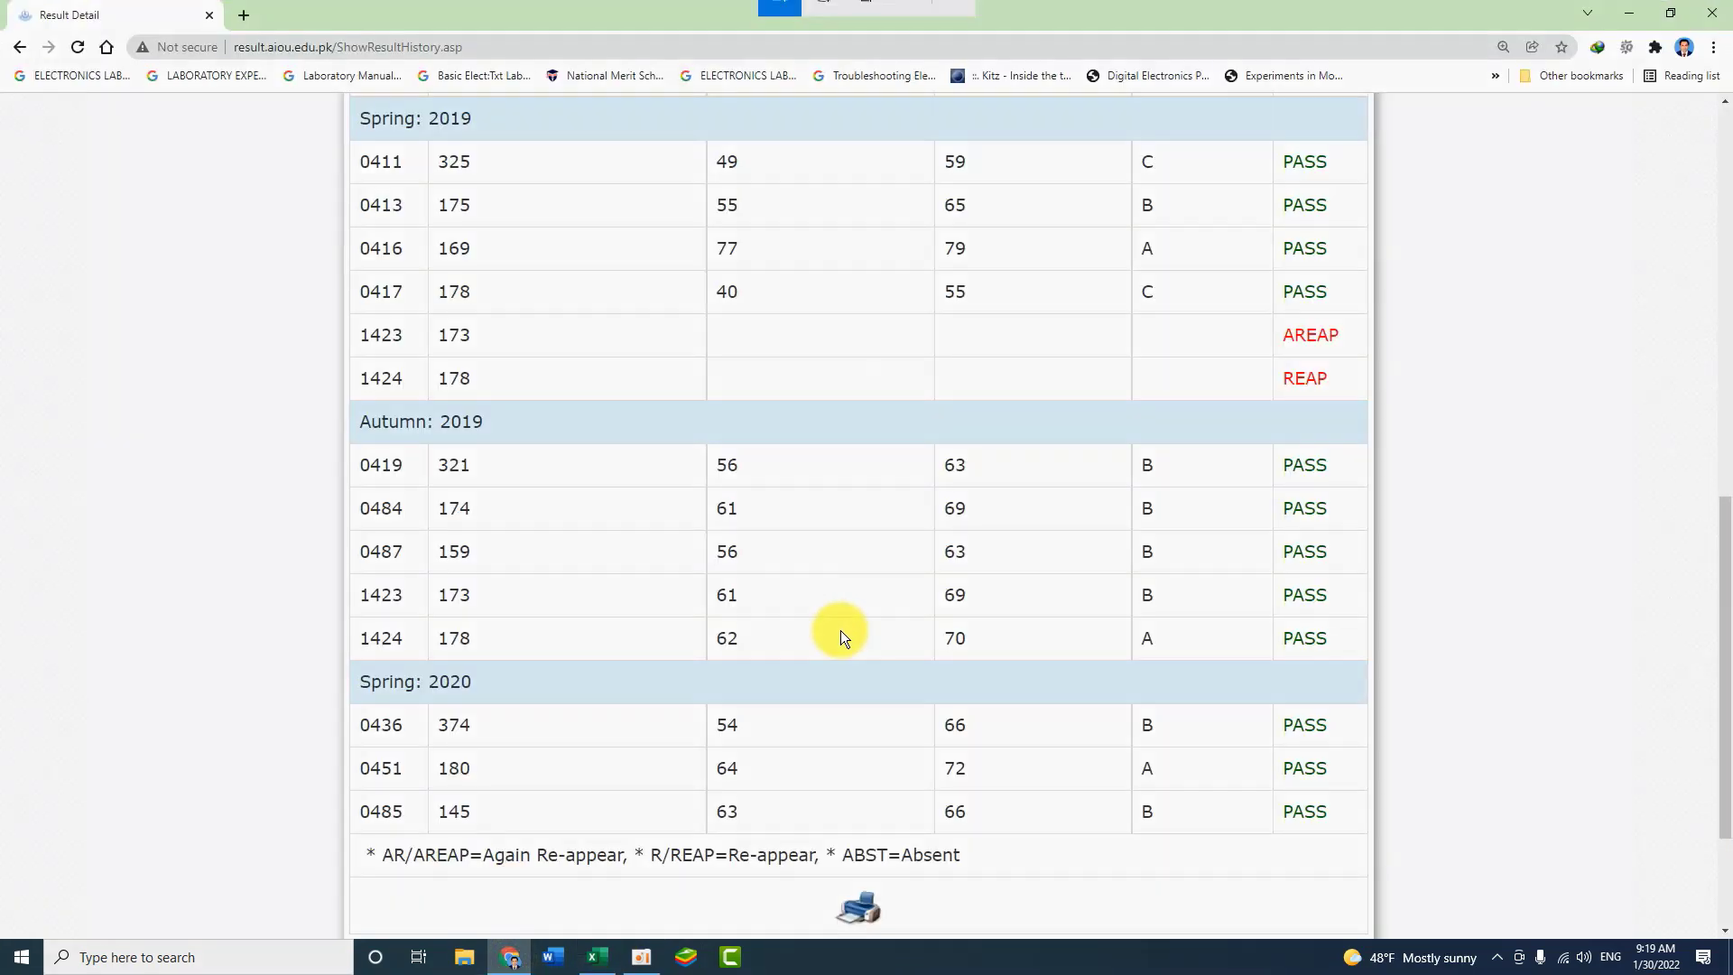
{"action": "key", "text": "super+shift+s"}
{"action": "mouse_move", "coordinate": [333, 671]}
{"action": "left_mouse_down"}
{"action": "mouse_move", "coordinate": [1032, 836]}
{"action": "mouse_move", "coordinate": [1439, 836]}
{"action": "mouse_move", "coordinate": [1373, 826]}
{"action": "left_mouse_up"}
Back in the Excel workbook, paste the Spring 2020 snip over the lower rows to compare courses 436 to 485, and delete the picture.
{"action": "left_click", "coordinate": [596, 957]}
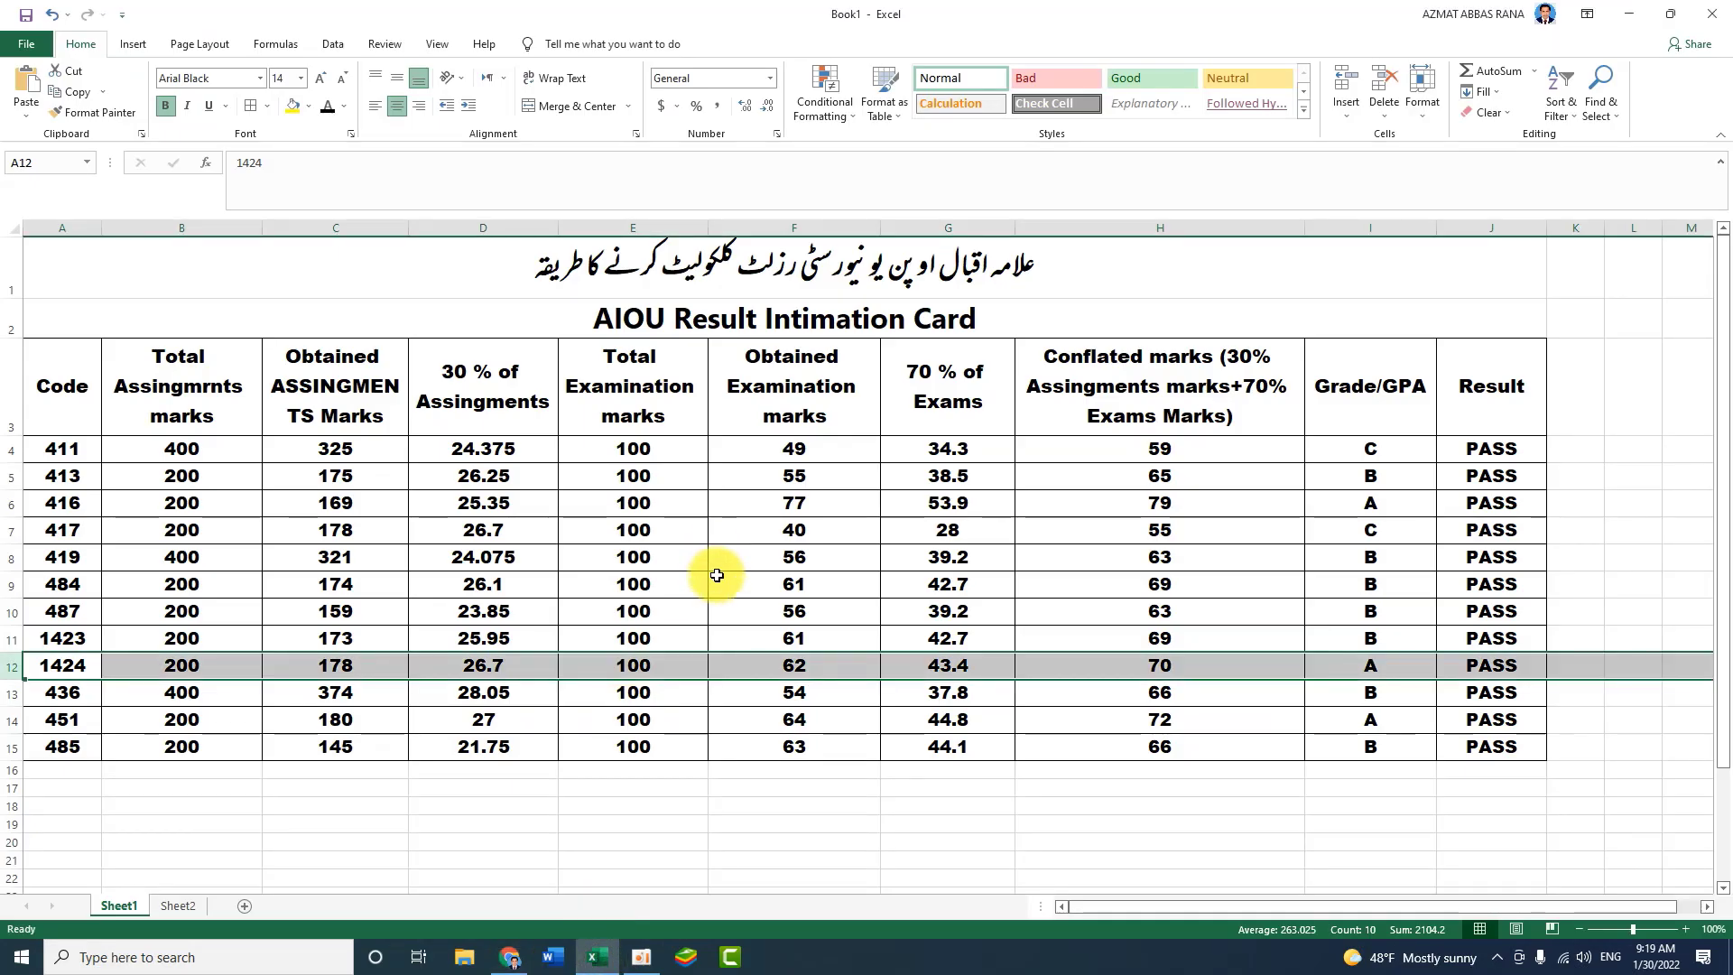
{"action": "key", "text": "ctrl+v"}
{"action": "left_click_drag", "start_coordinate": [533, 751], "coordinate": [631, 734]}
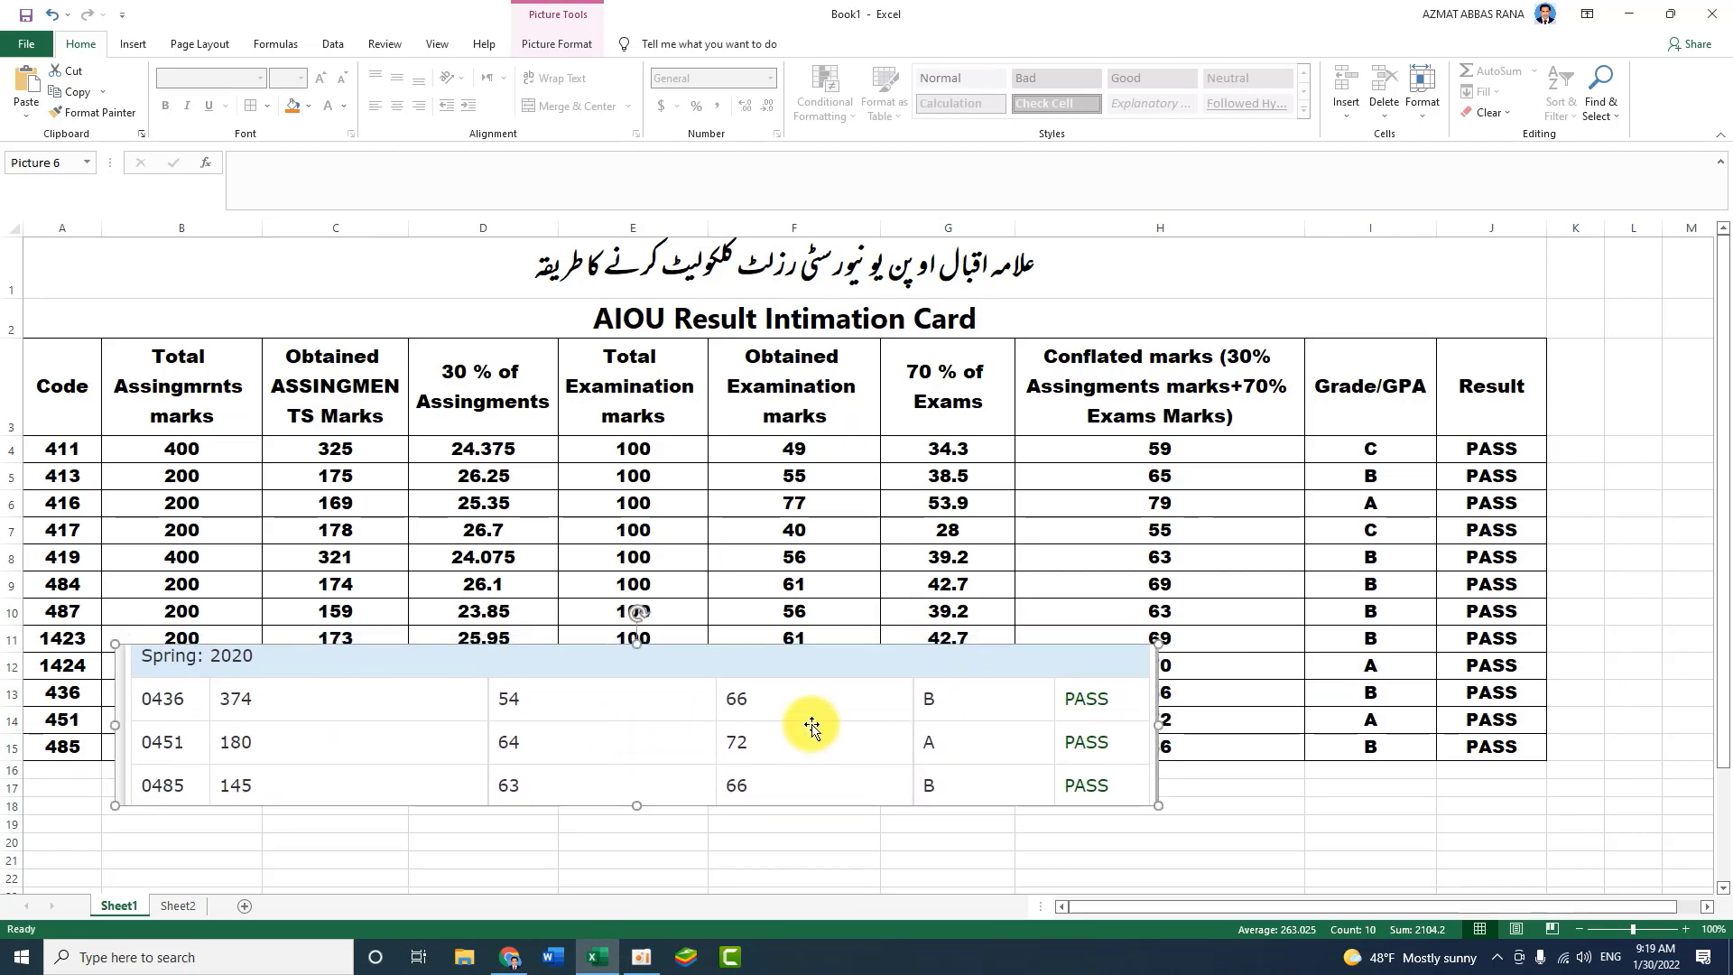
{"action": "left_click_drag", "start_coordinate": [828, 718], "coordinate": [819, 709]}
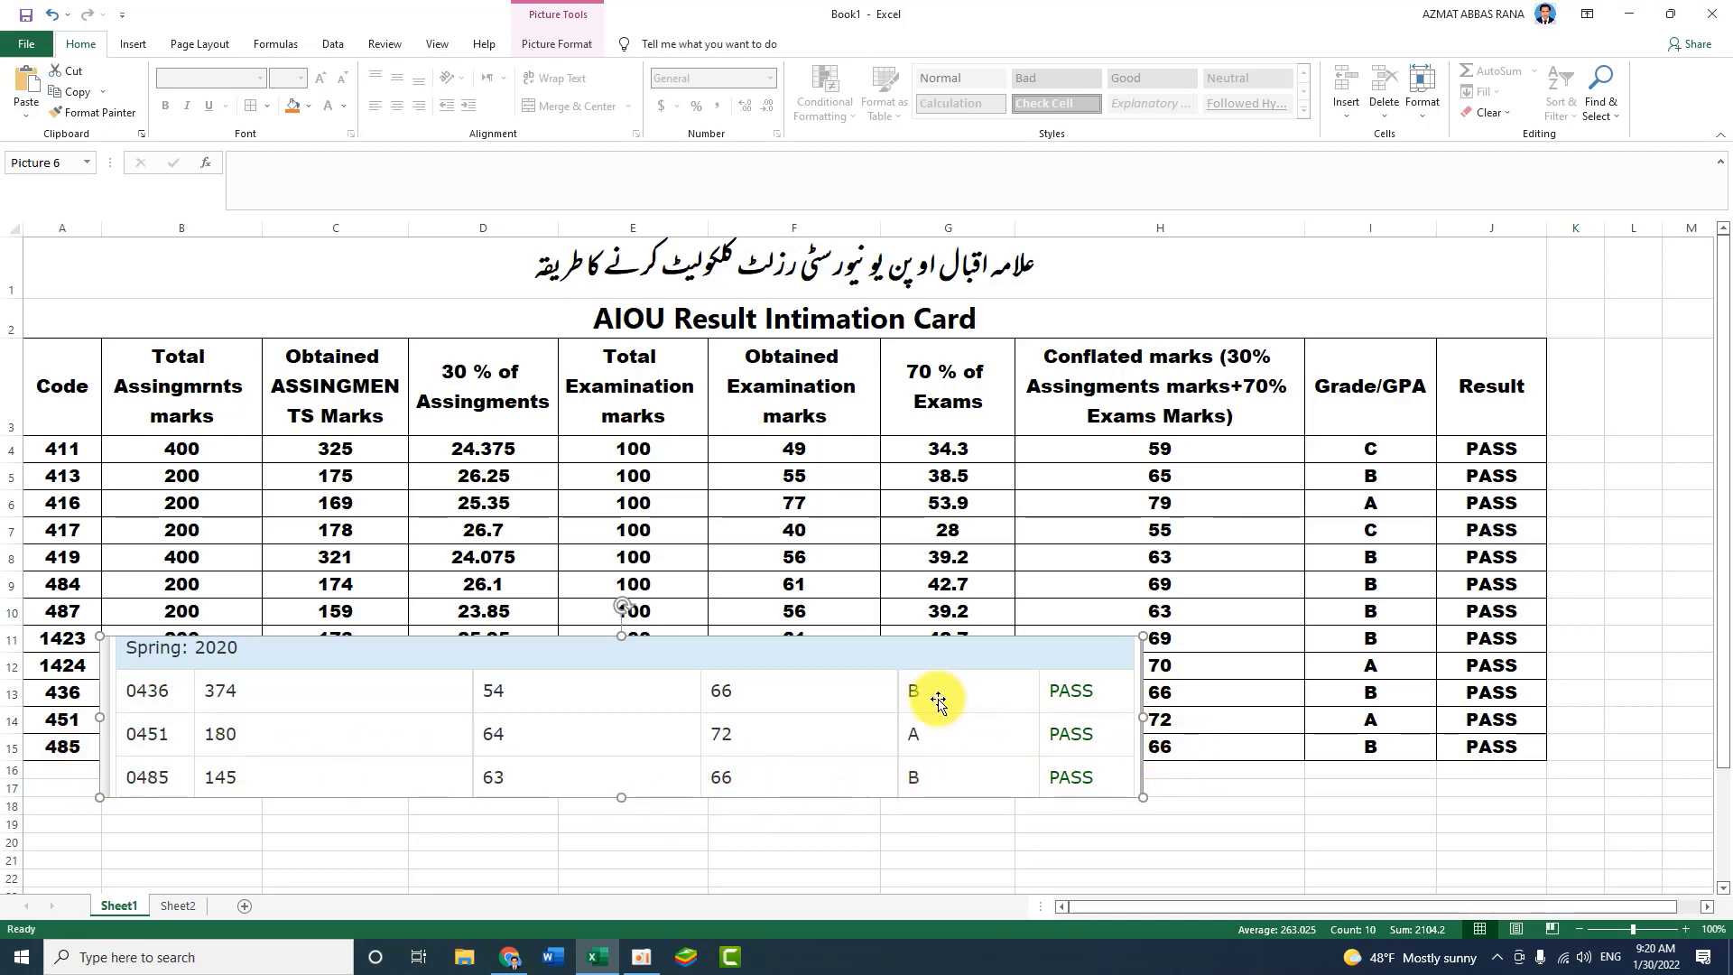
{"action": "key", "text": "Delete"}
{"action": "left_click", "coordinate": [847, 800]}
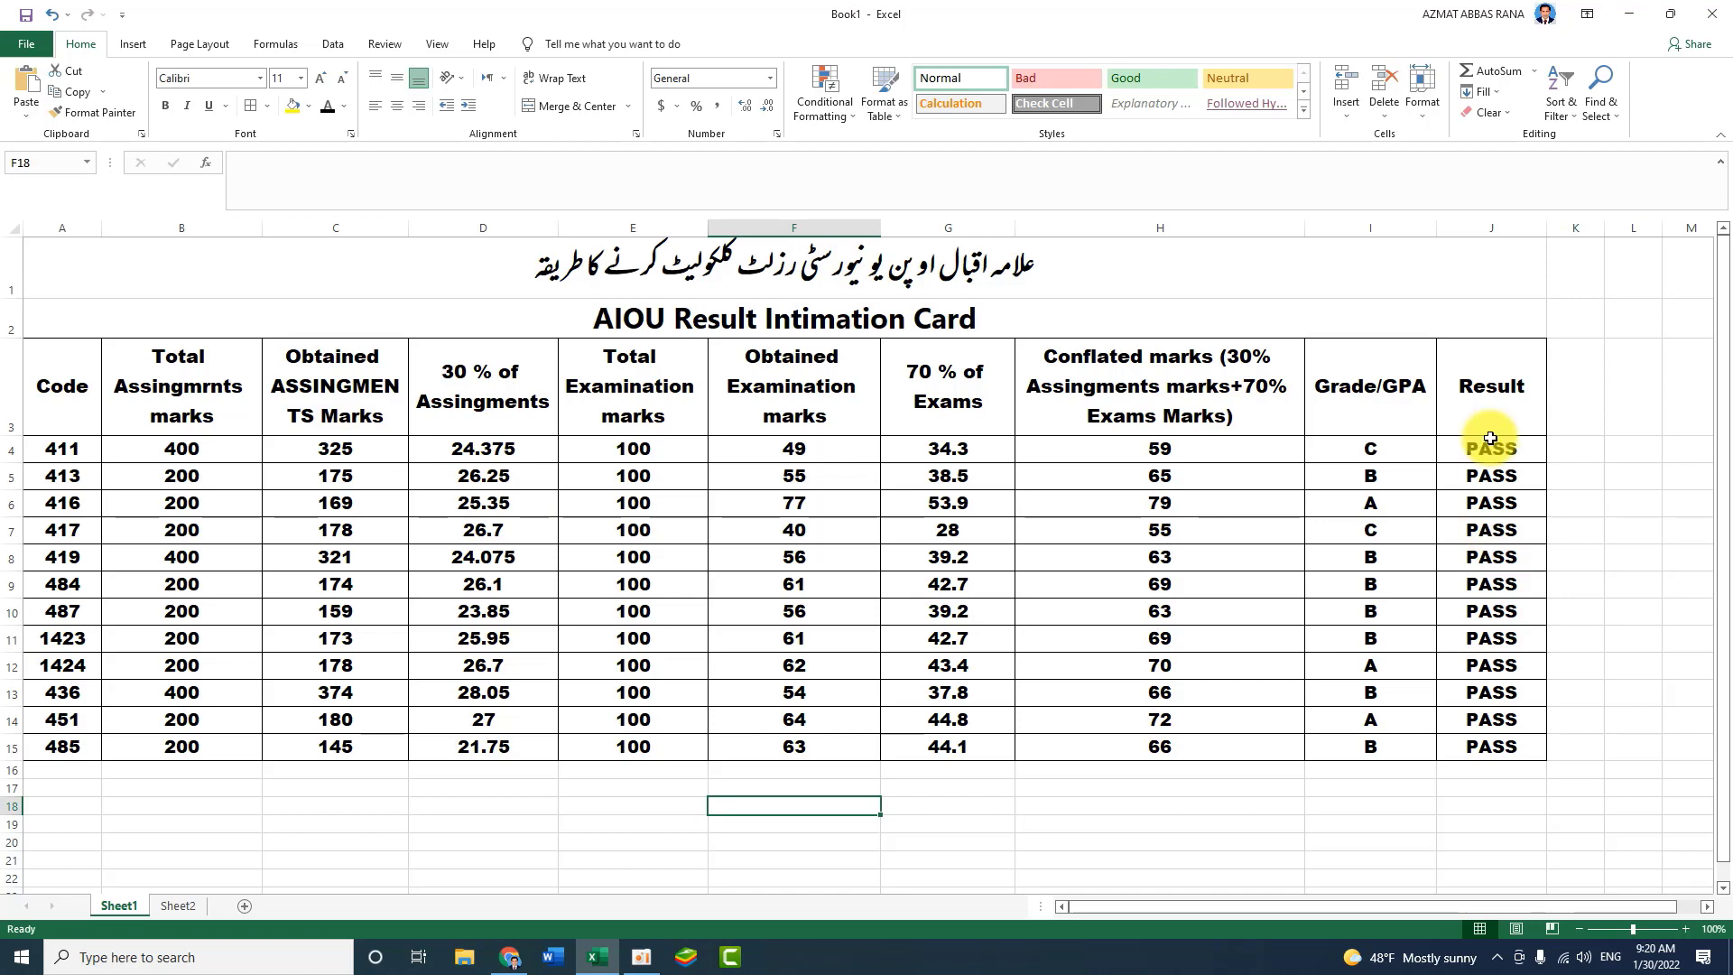
Examine the Result column, the 30 % assignments formula in D4 and the 70 % exams formulas in G7 and G11.
{"action": "left_click_drag", "start_coordinate": [1490, 449], "coordinate": [1491, 746]}
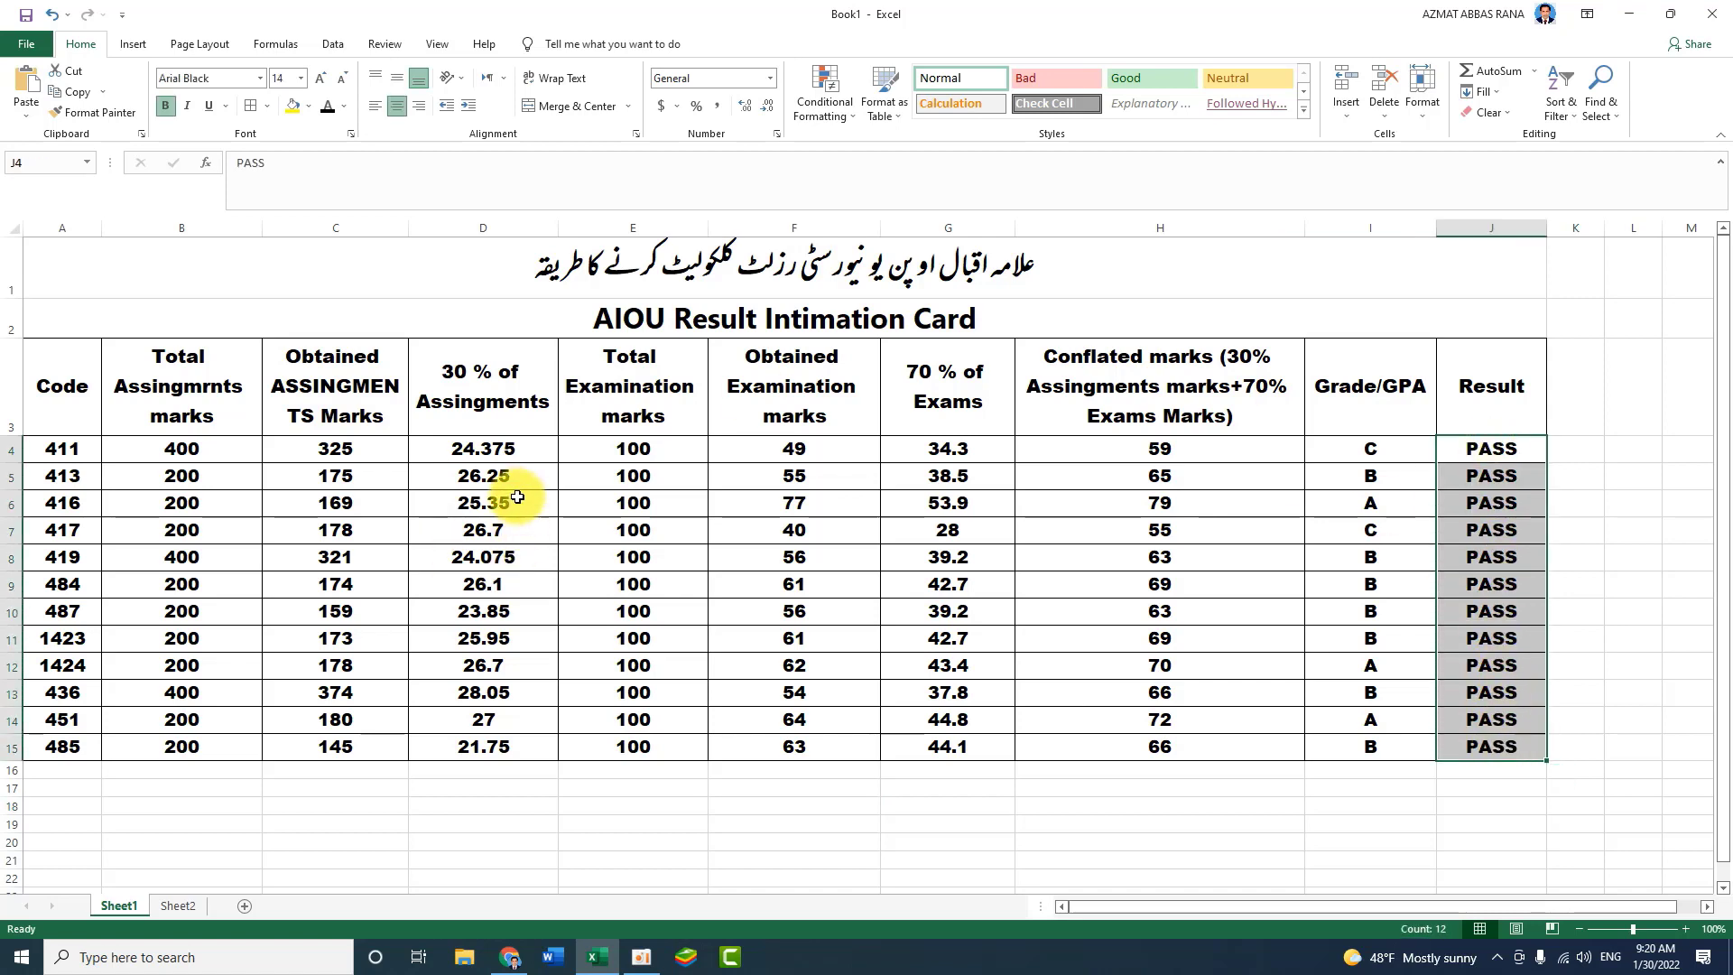
{"action": "left_click", "coordinate": [547, 453]}
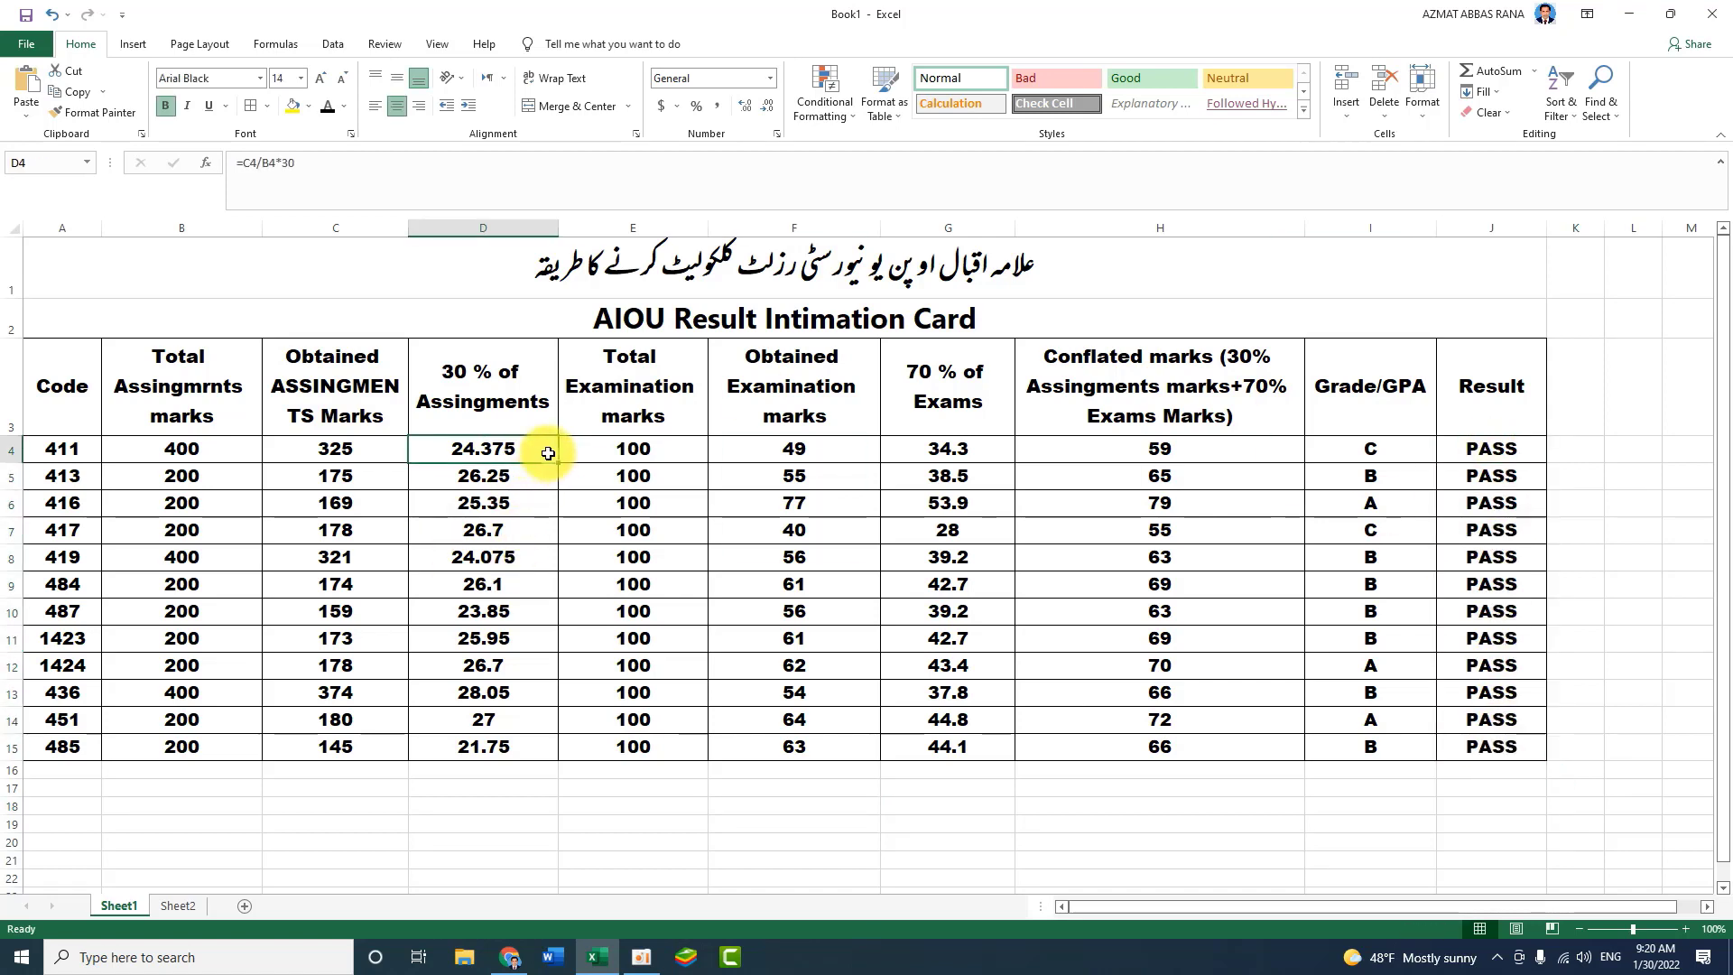
{"action": "left_click", "coordinate": [947, 807]}
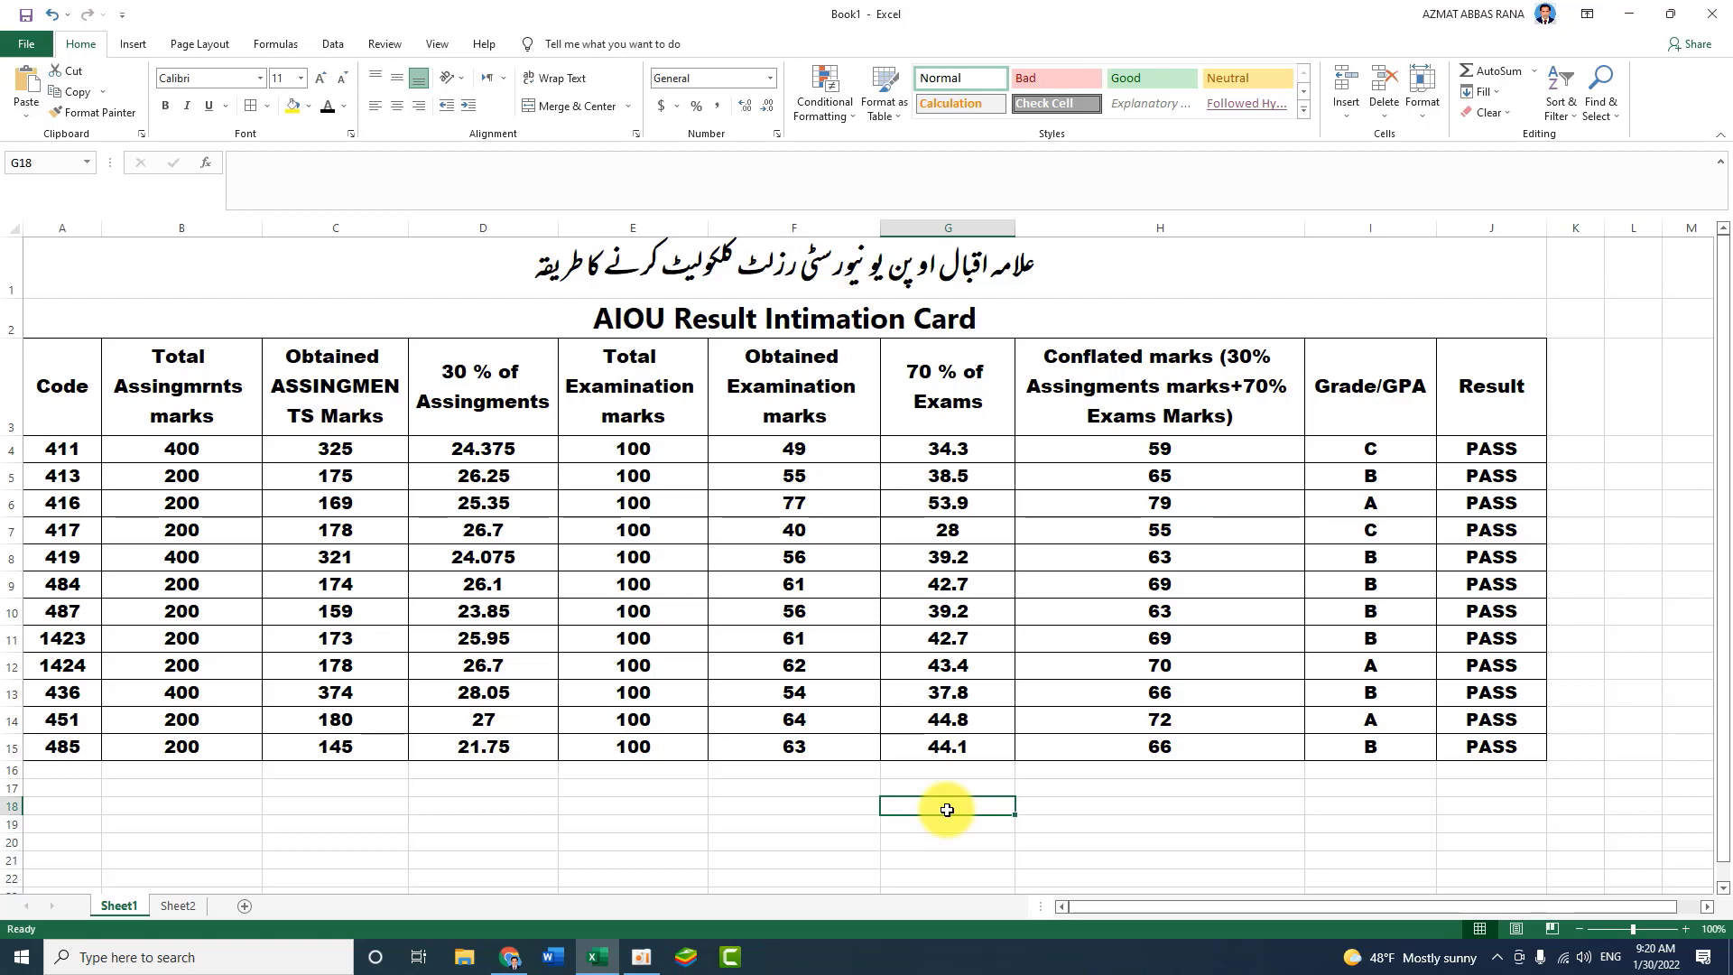
{"action": "left_click", "coordinate": [947, 406]}
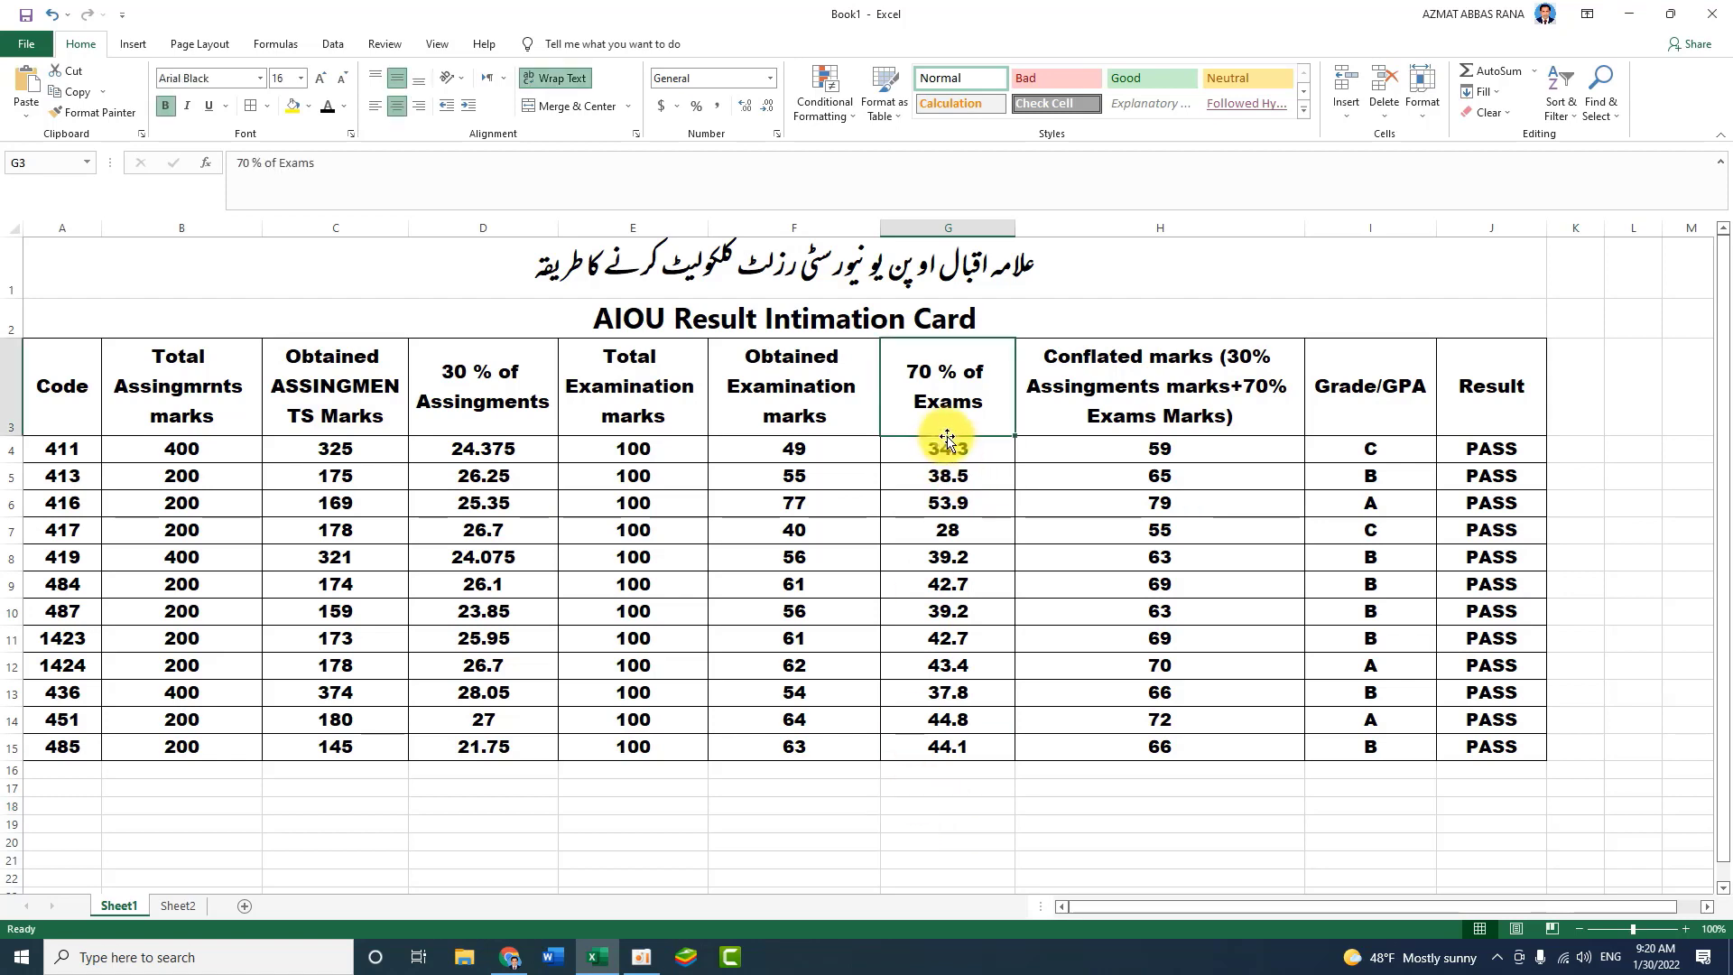
{"action": "left_click", "coordinate": [947, 531]}
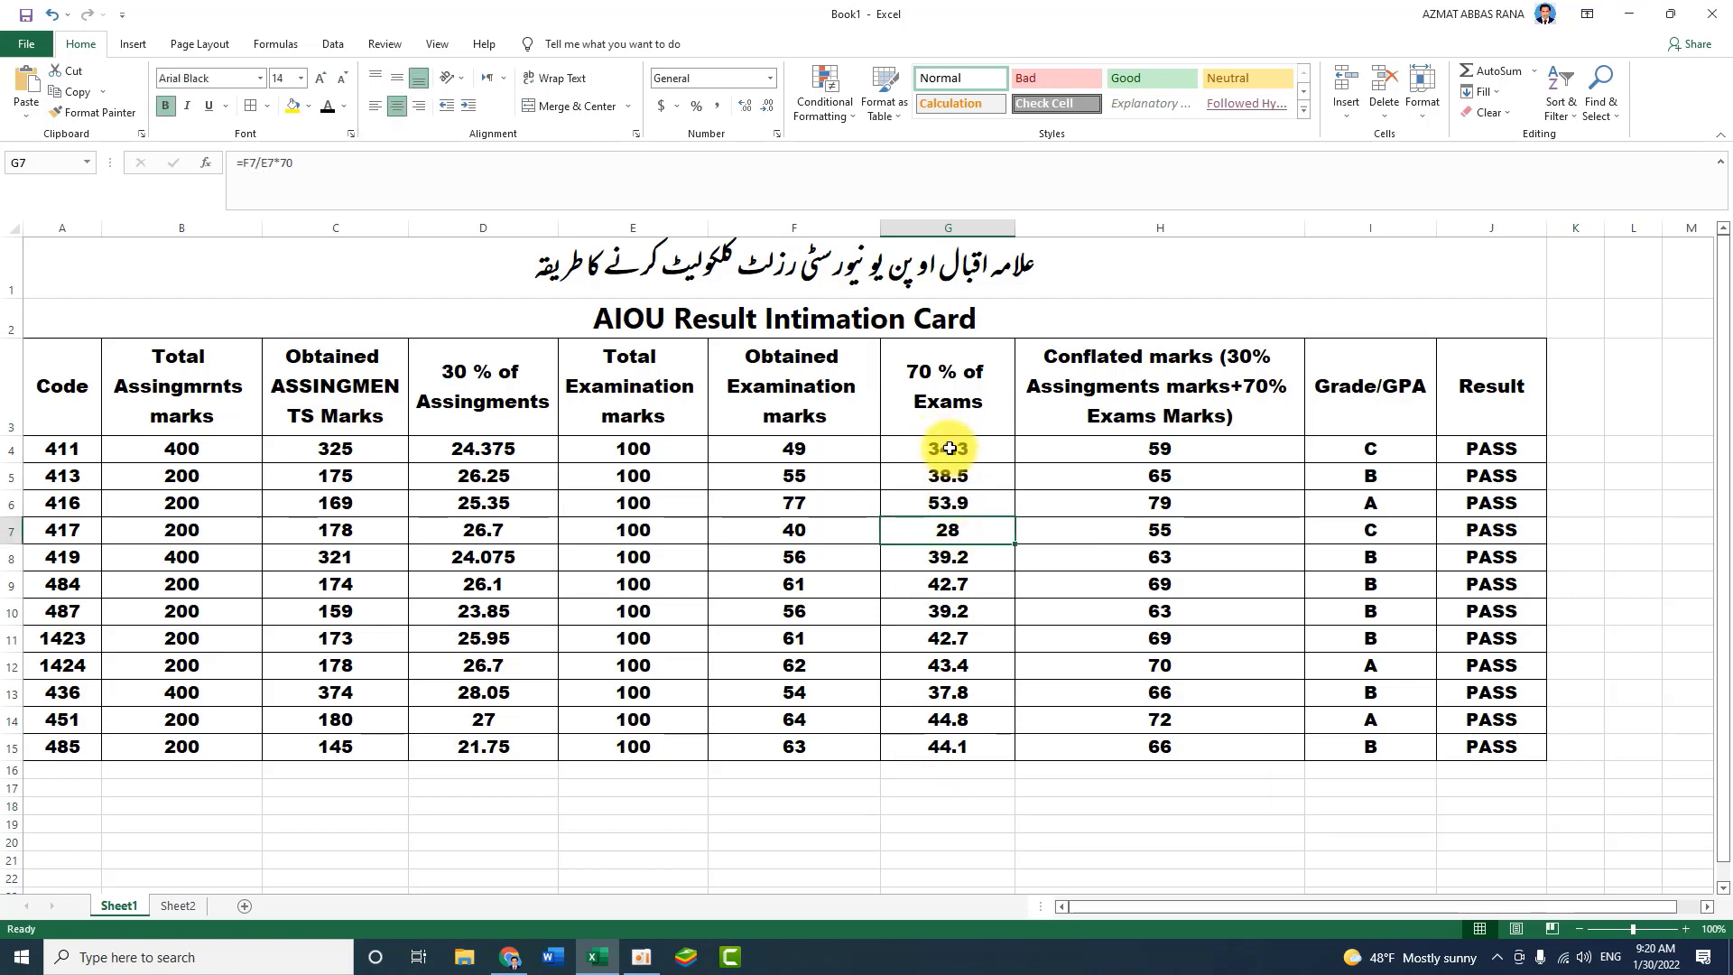
{"action": "left_click", "coordinate": [947, 636]}
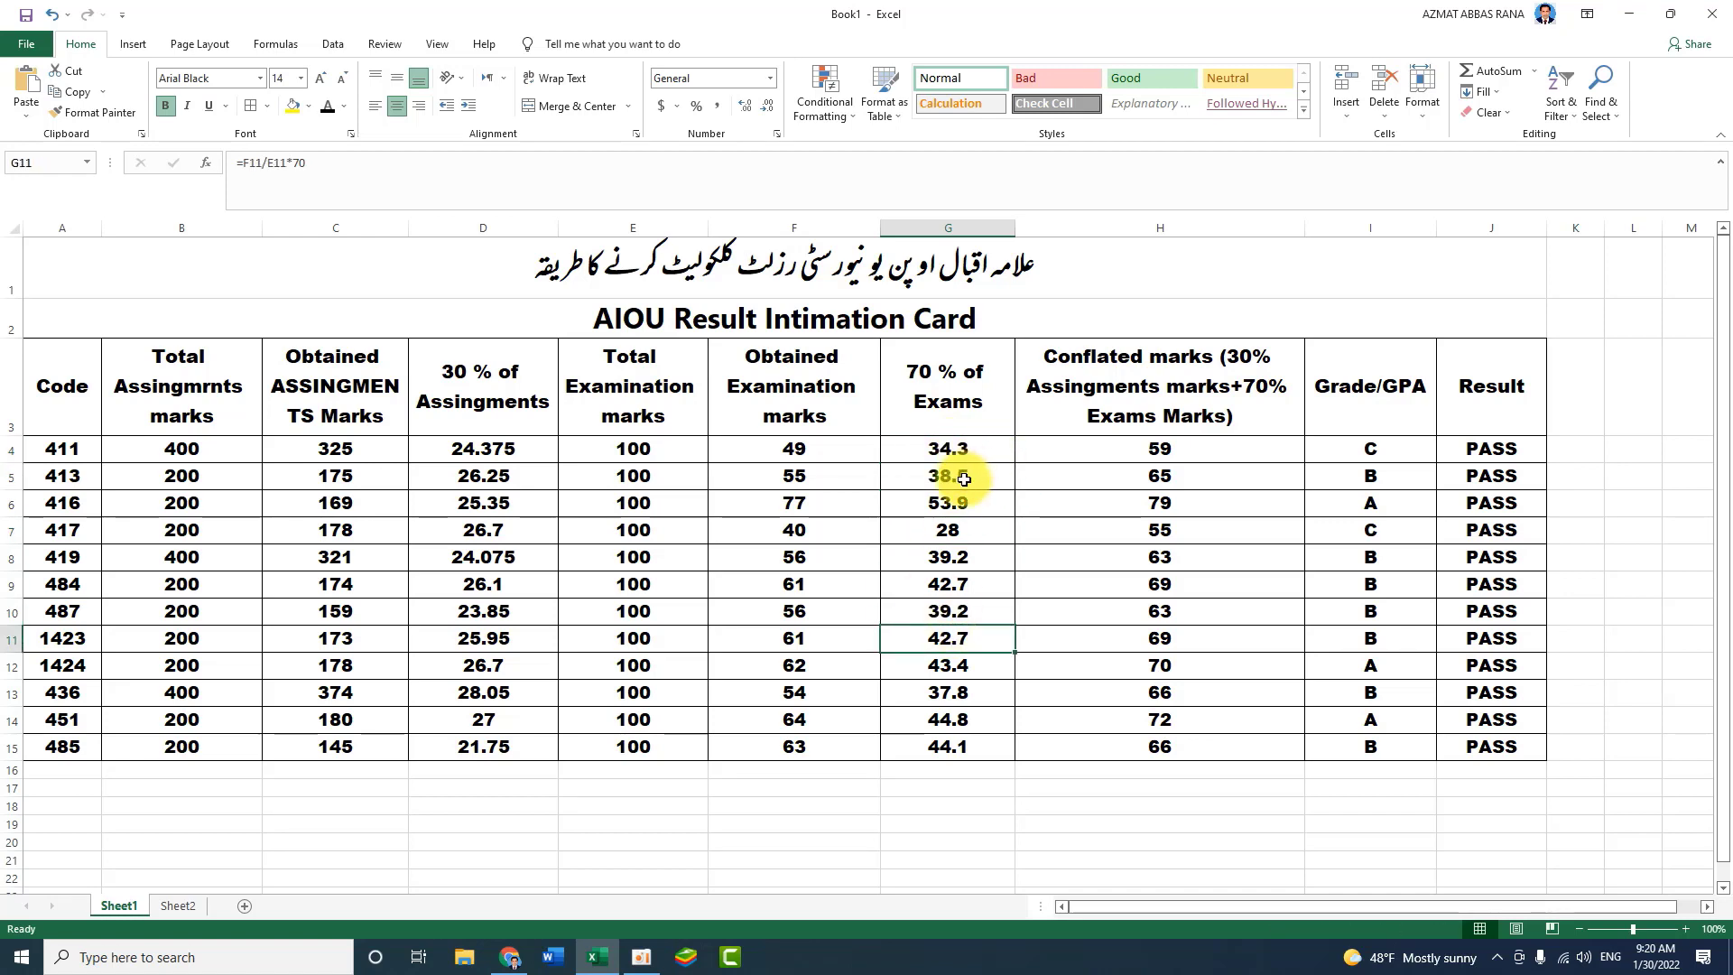
Format the 70 % of Exams values in G4:G15 to show no decimal places.
{"action": "left_click_drag", "start_coordinate": [952, 449], "coordinate": [948, 746]}
{"action": "left_click", "coordinate": [738, 107]}
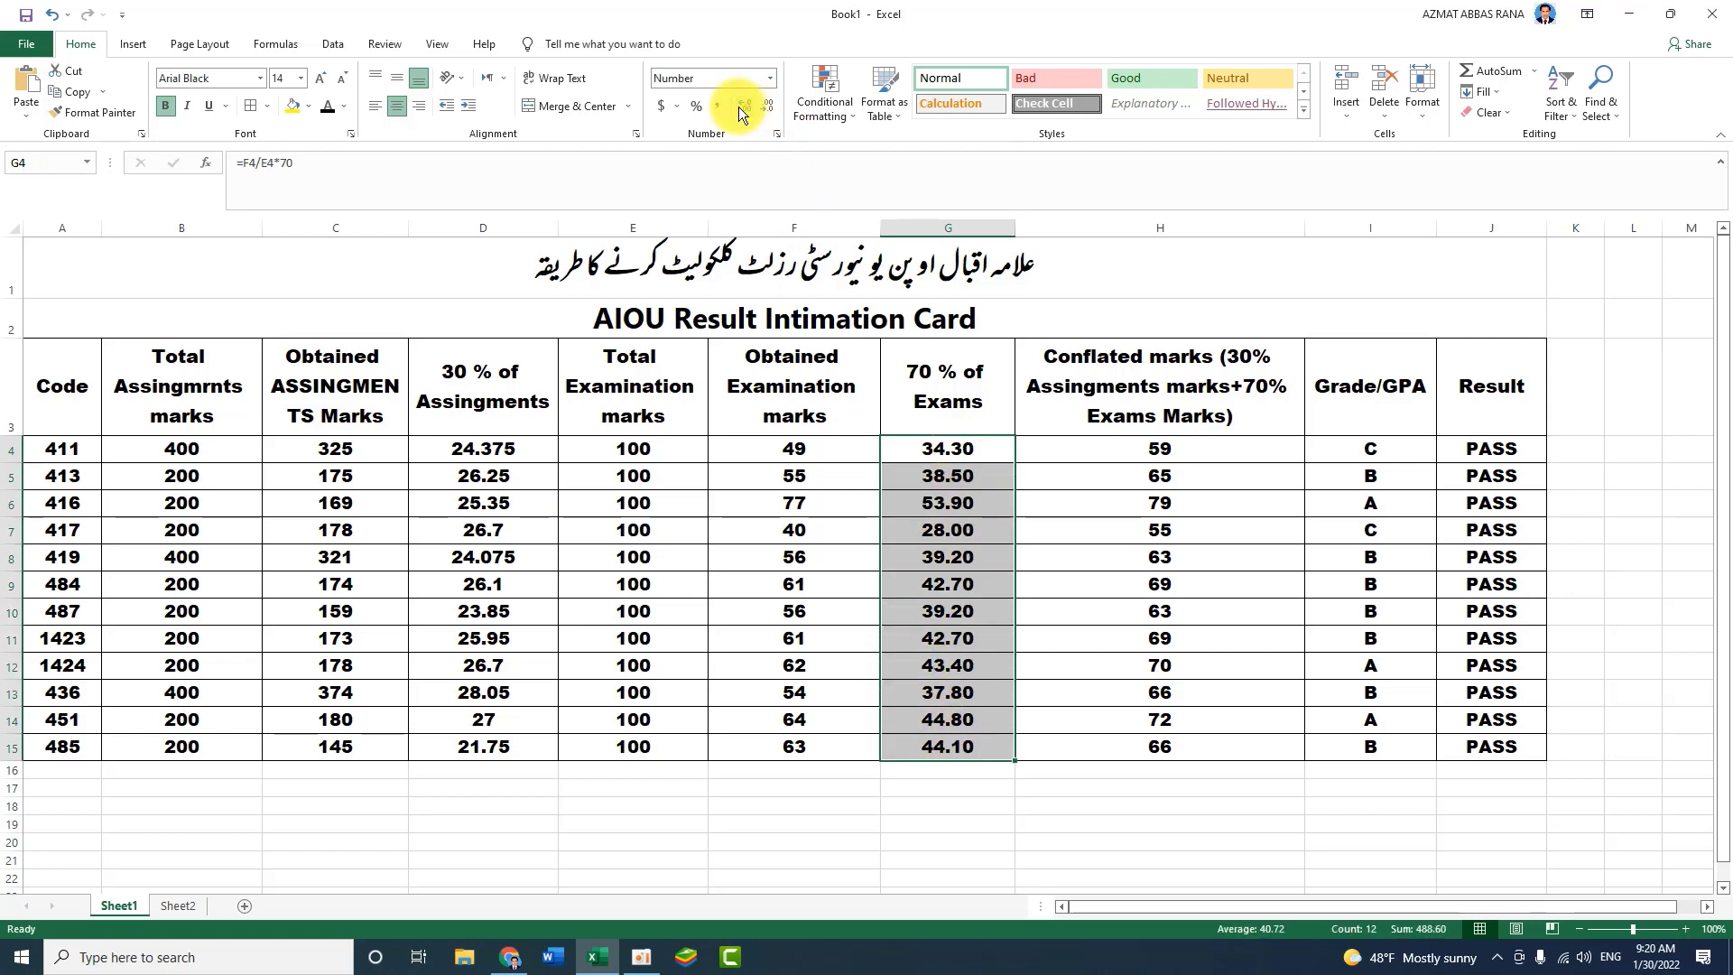
{"action": "left_click", "coordinate": [764, 107]}
{"action": "left_click", "coordinate": [766, 106]}
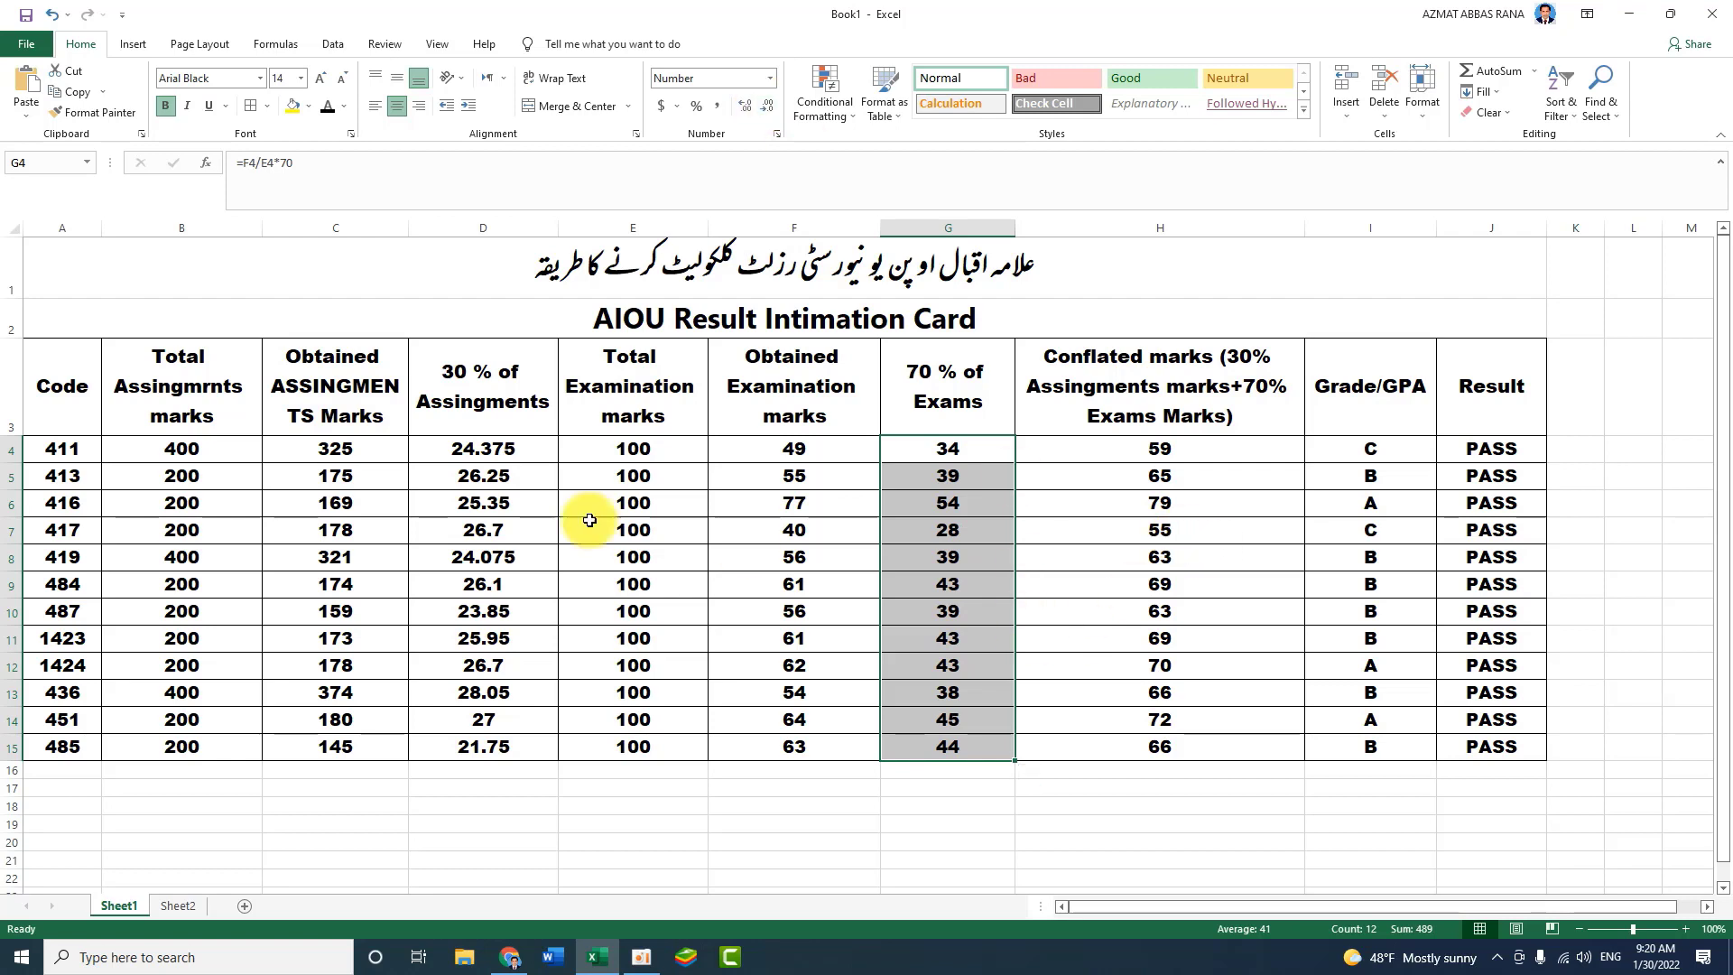
Format the 30 % of Assignments values in D4:D15 to show no decimal places.
{"action": "left_click_drag", "start_coordinate": [502, 447], "coordinate": [495, 743]}
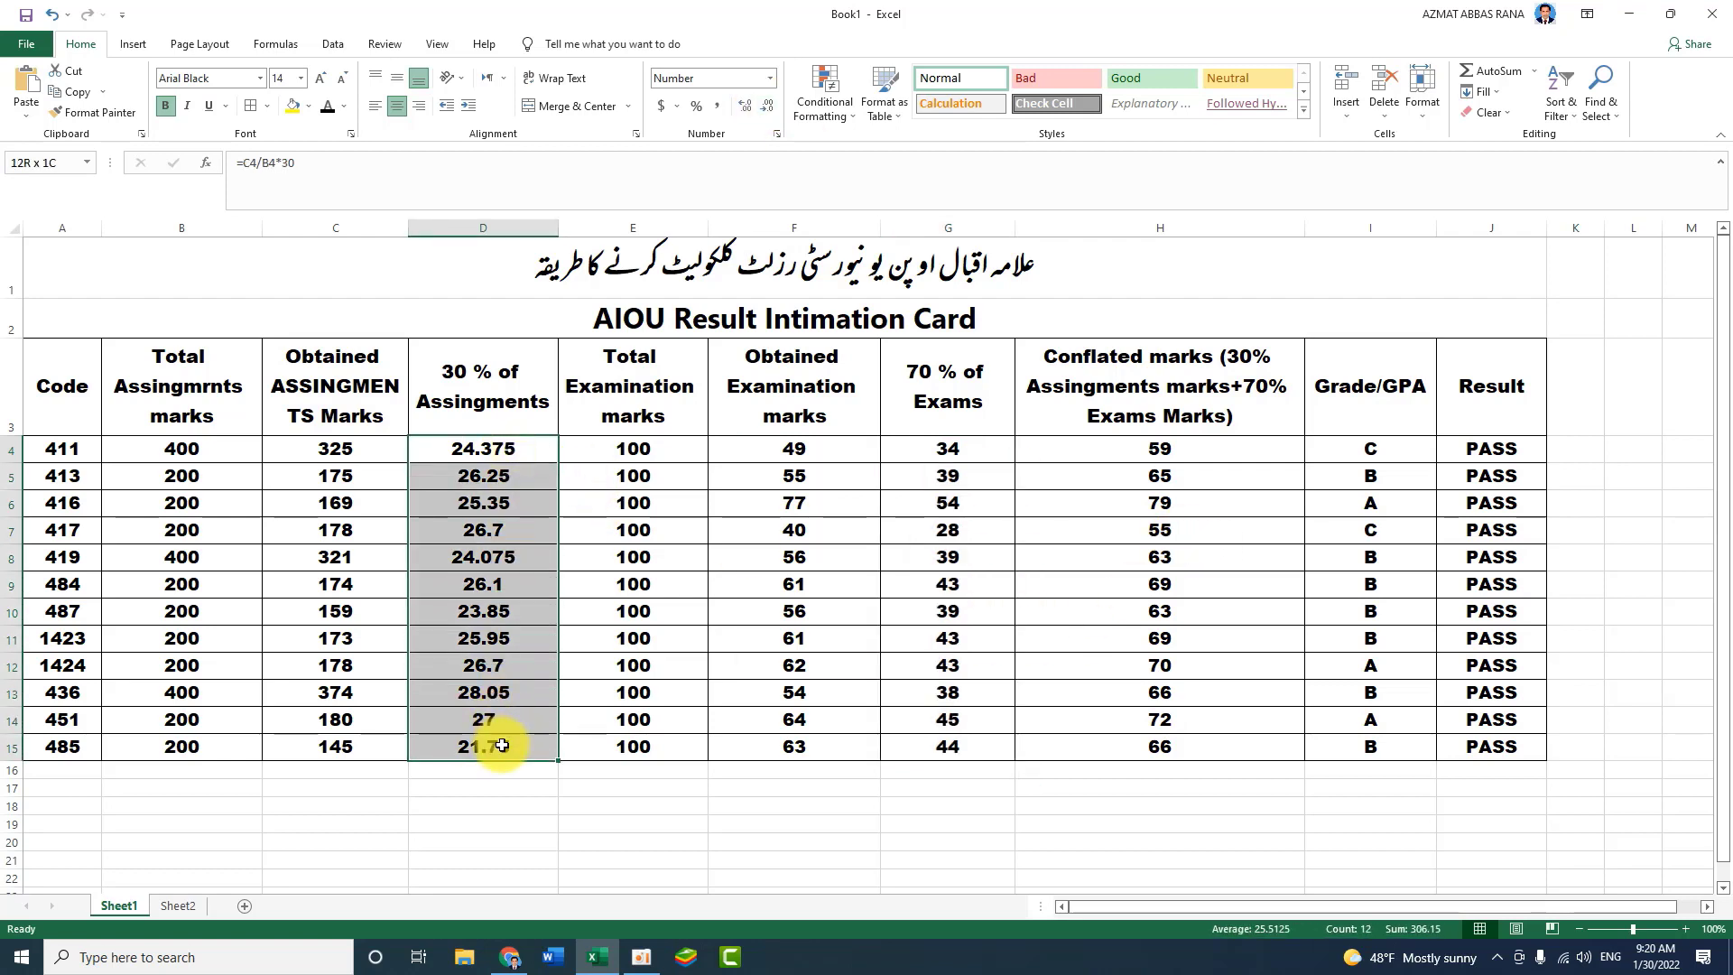
{"action": "left_click", "coordinate": [760, 105]}
{"action": "left_click", "coordinate": [760, 105]}
{"action": "left_click", "coordinate": [760, 105]}
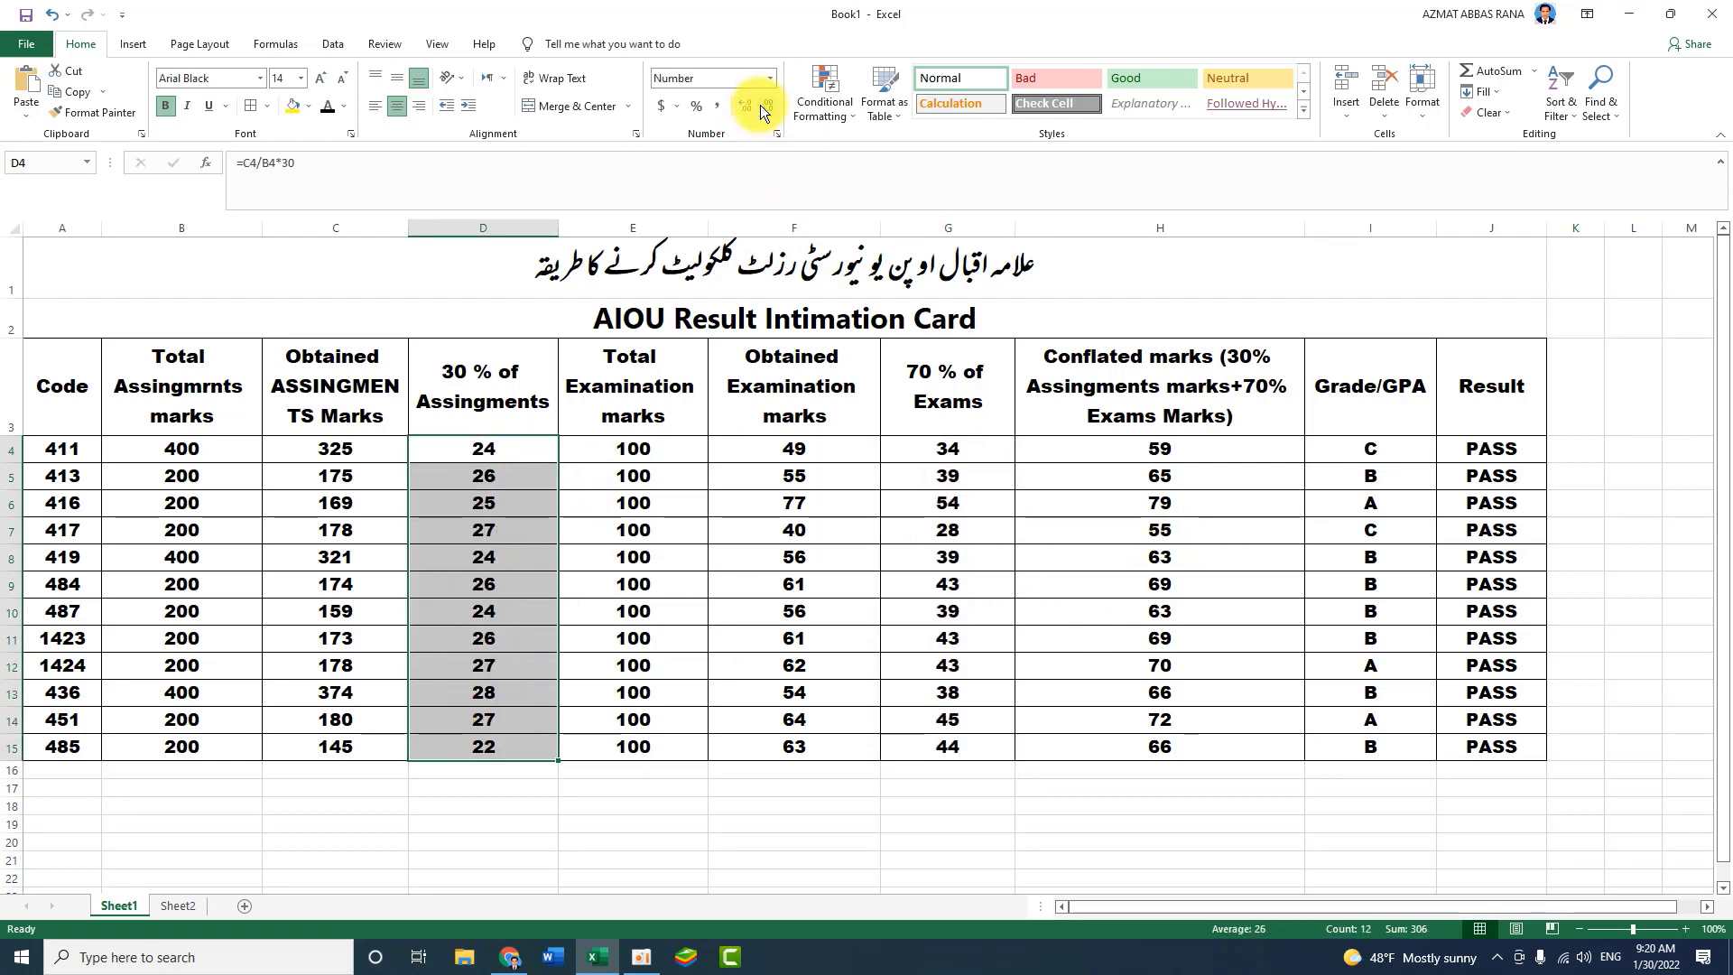
{"action": "left_click", "coordinate": [737, 840]}
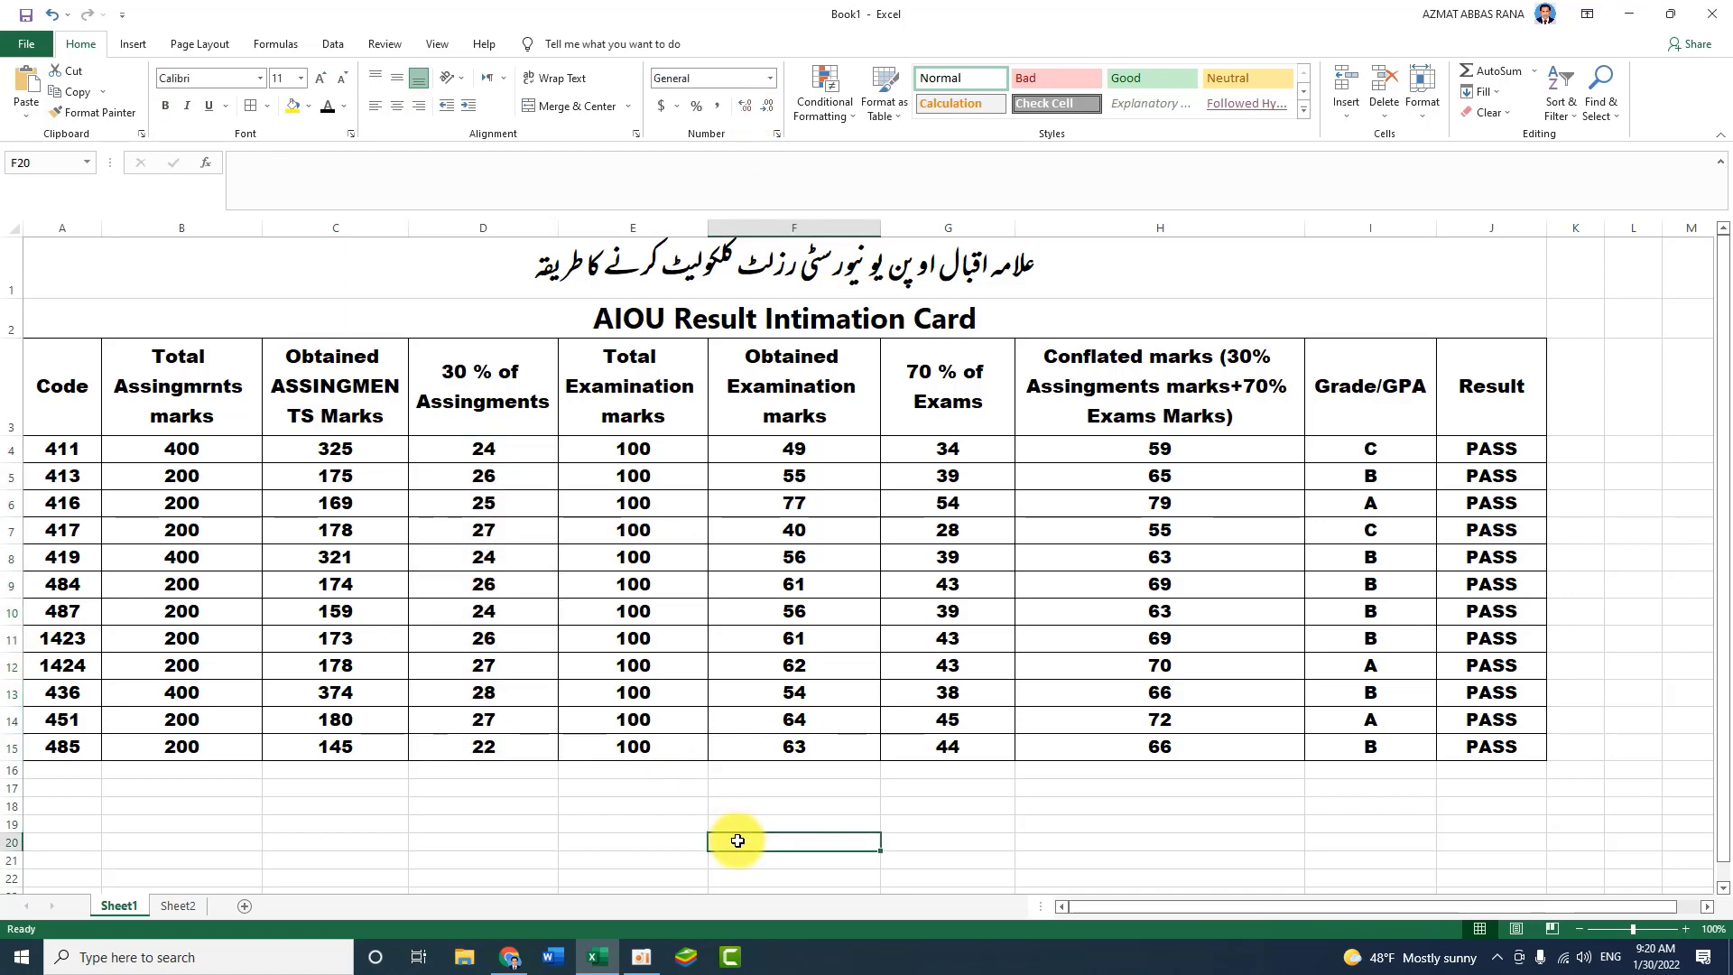
Review the result table, the 30 % and 70 % column headings, and the conflated marks formula for course 411 in H4.
{"action": "left_click_drag", "start_coordinate": [69, 263], "coordinate": [1069, 739]}
{"action": "left_click", "coordinate": [799, 857]}
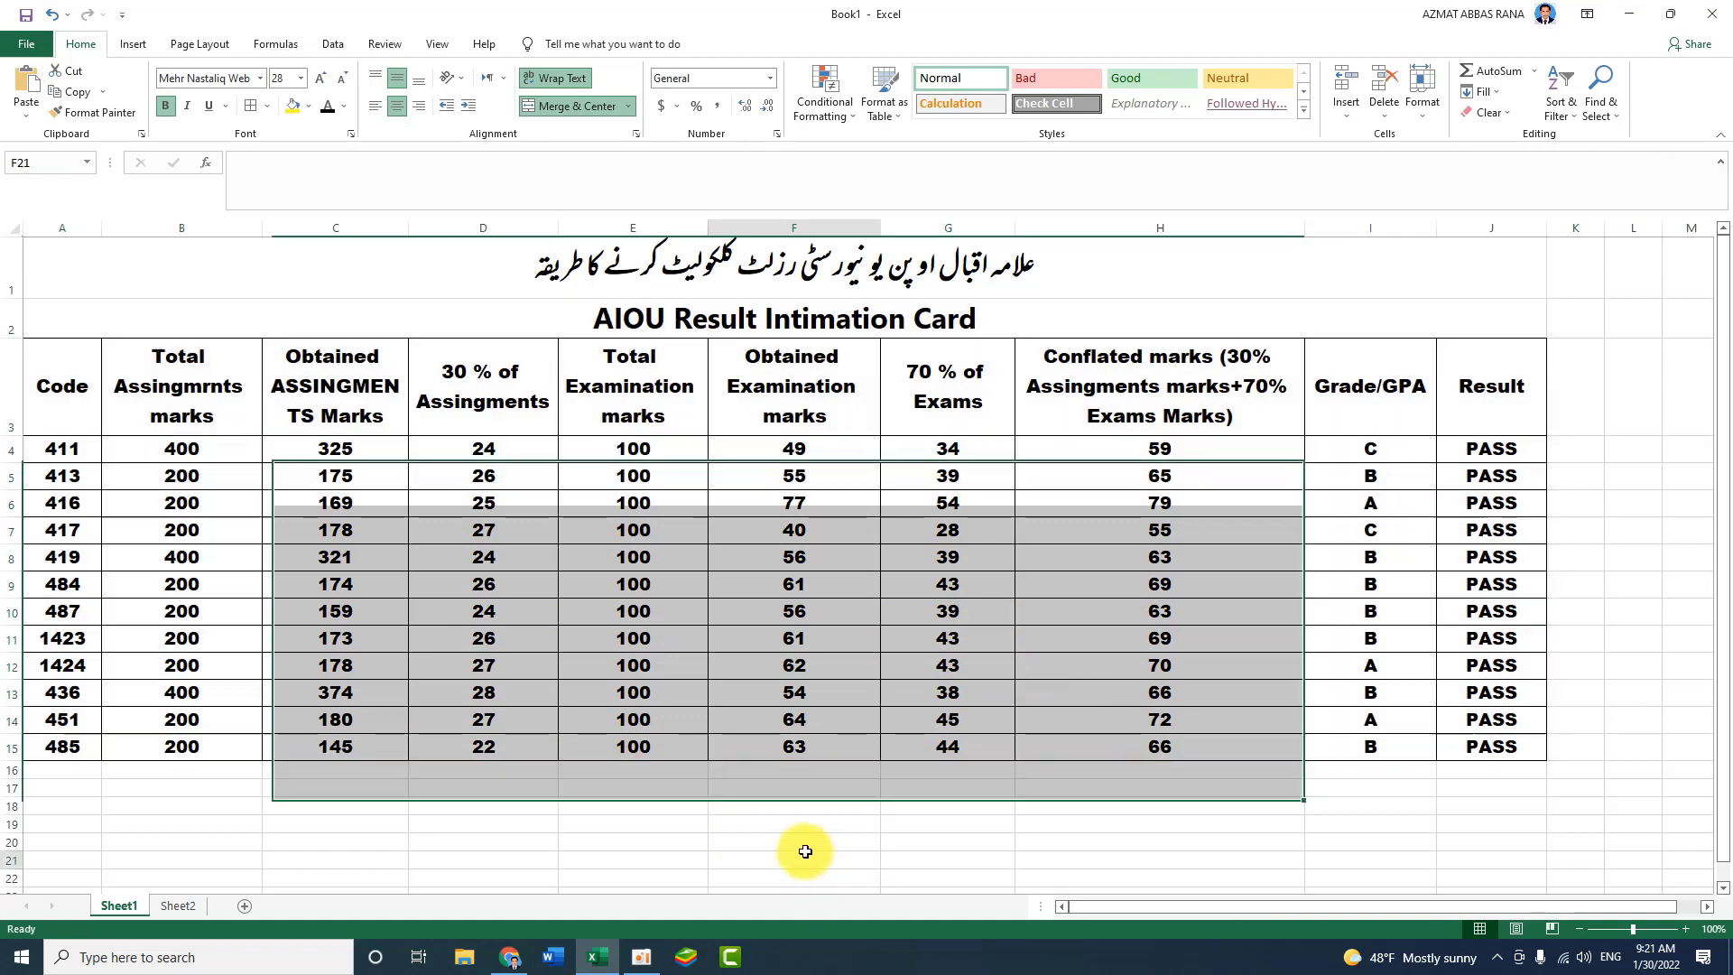
{"action": "left_click", "coordinate": [473, 371]}
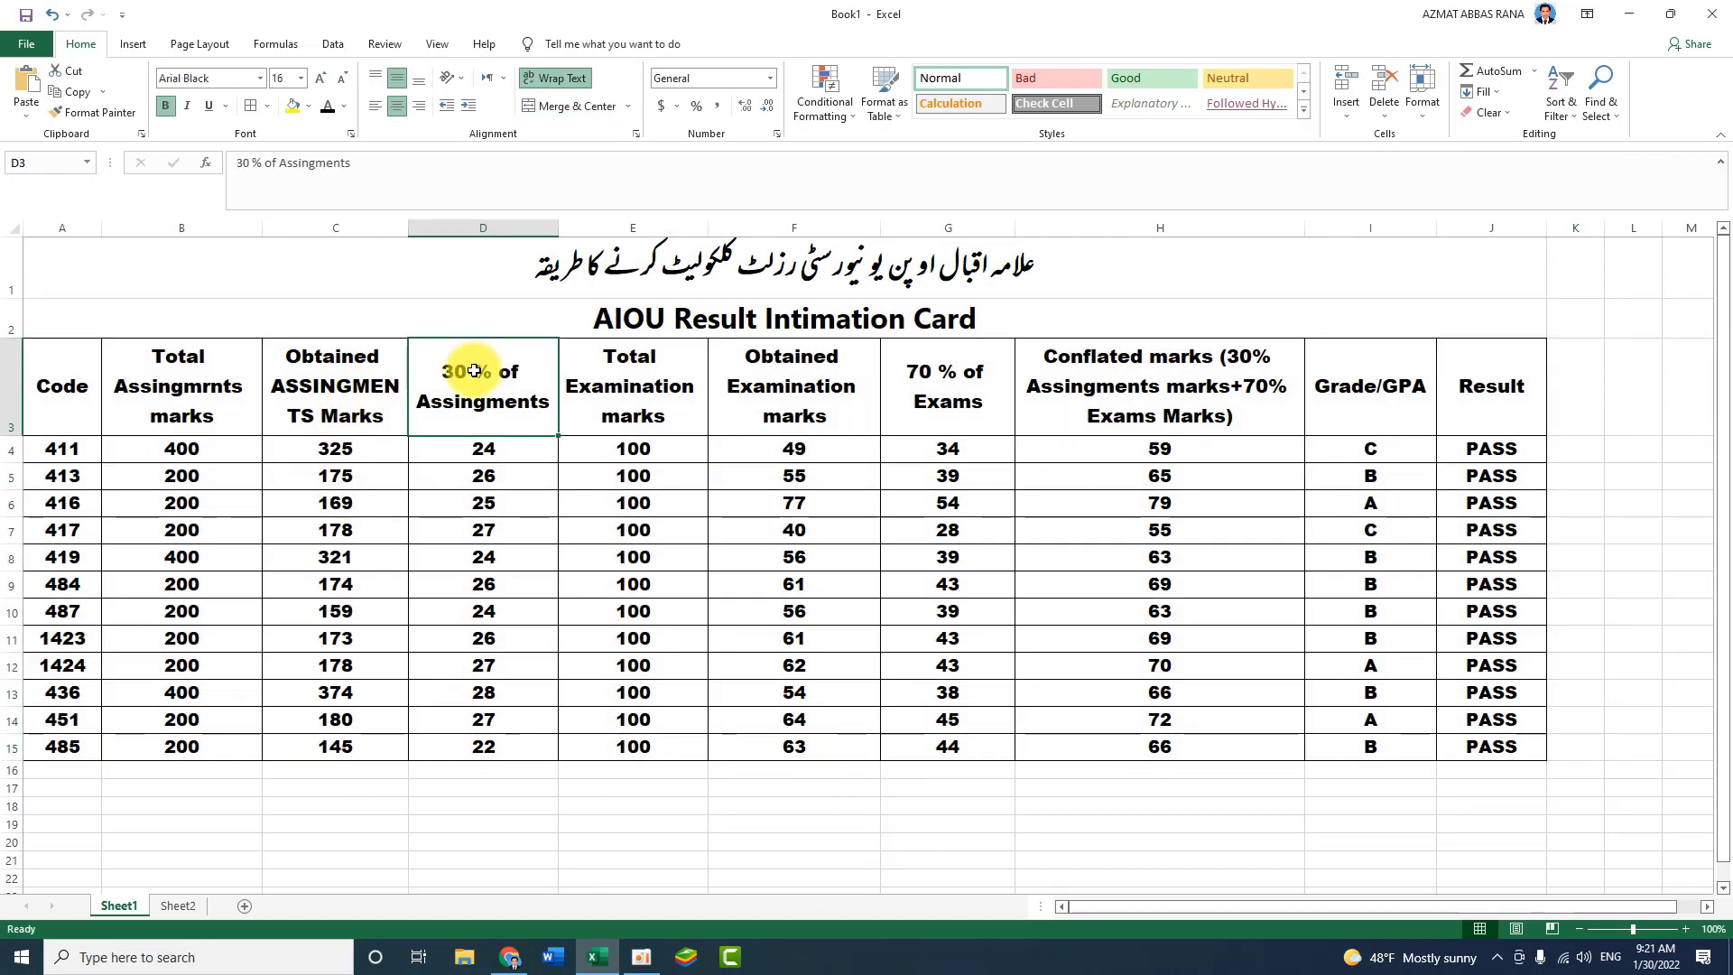
{"action": "left_click", "coordinate": [961, 400]}
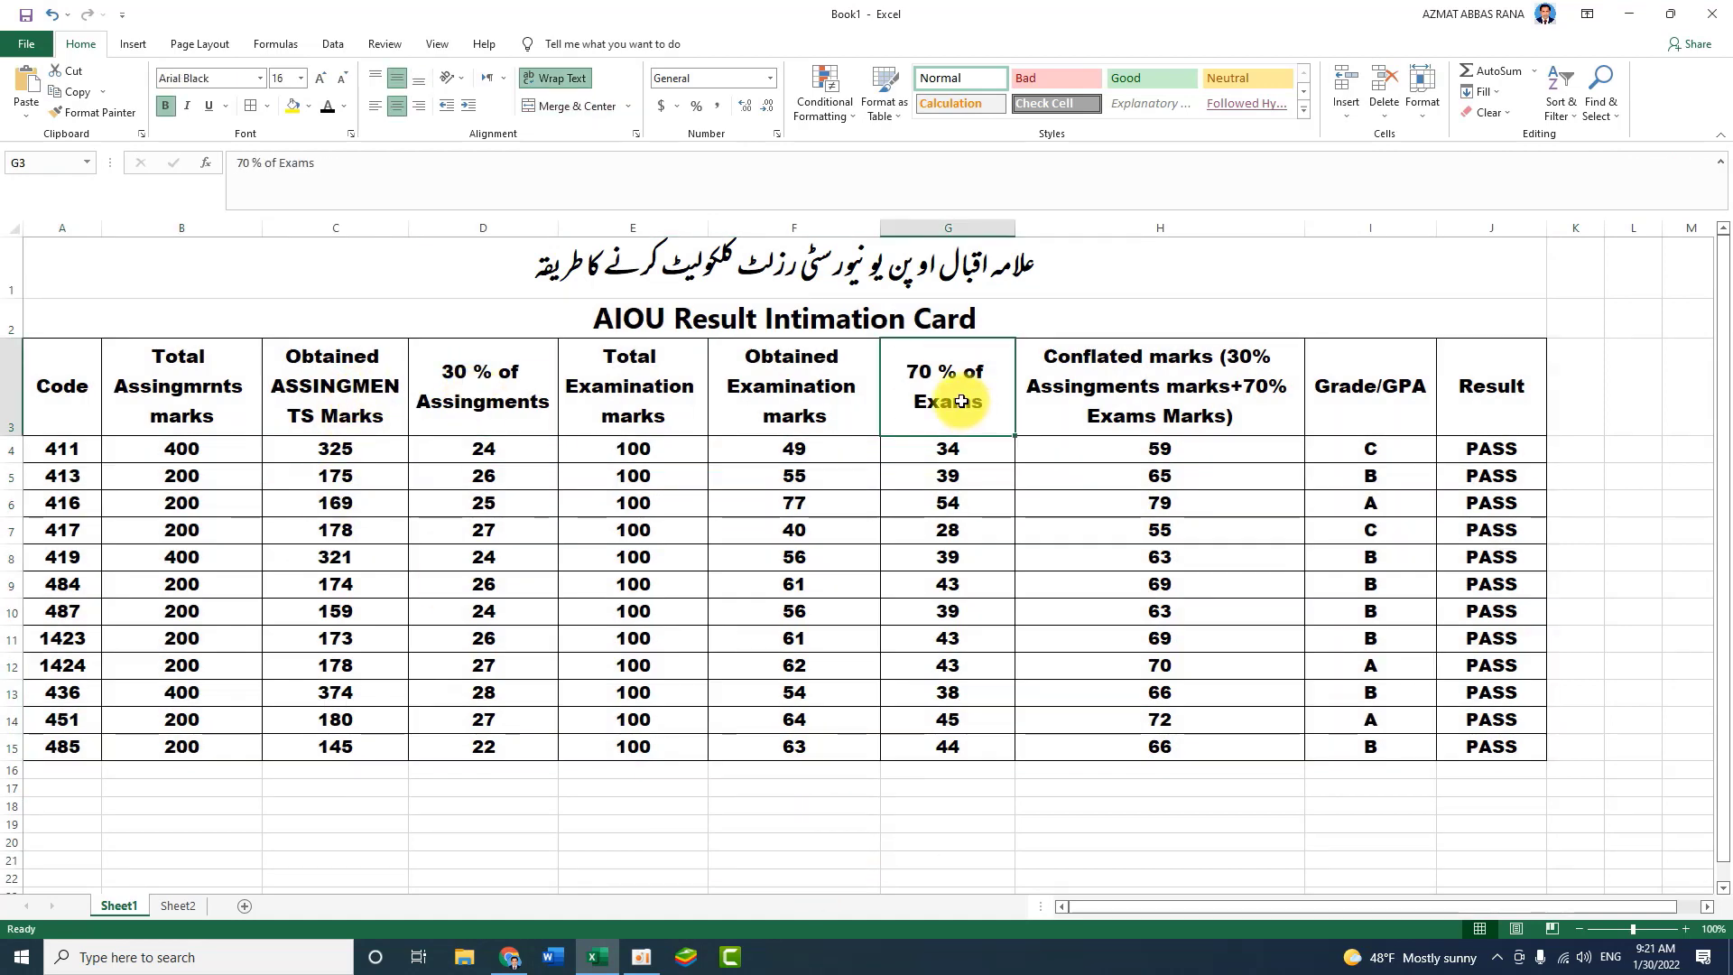
{"action": "left_click", "coordinate": [456, 387]}
{"action": "left_click", "coordinate": [891, 403]}
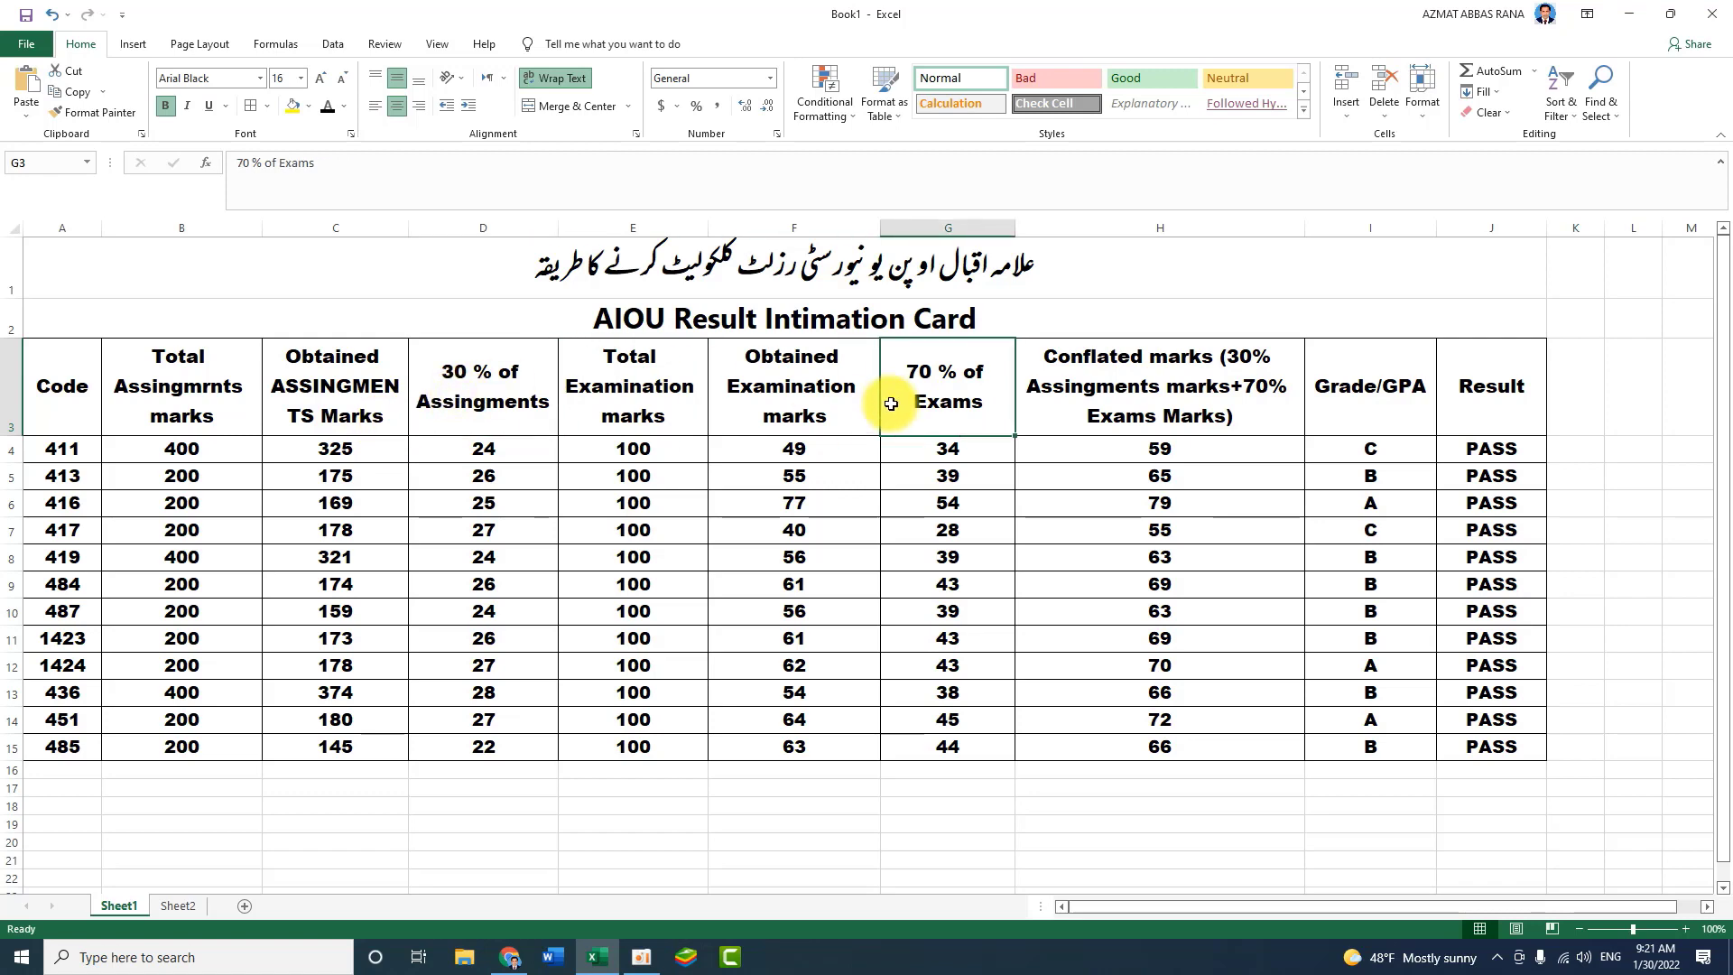
{"action": "left_click", "coordinate": [1196, 448]}
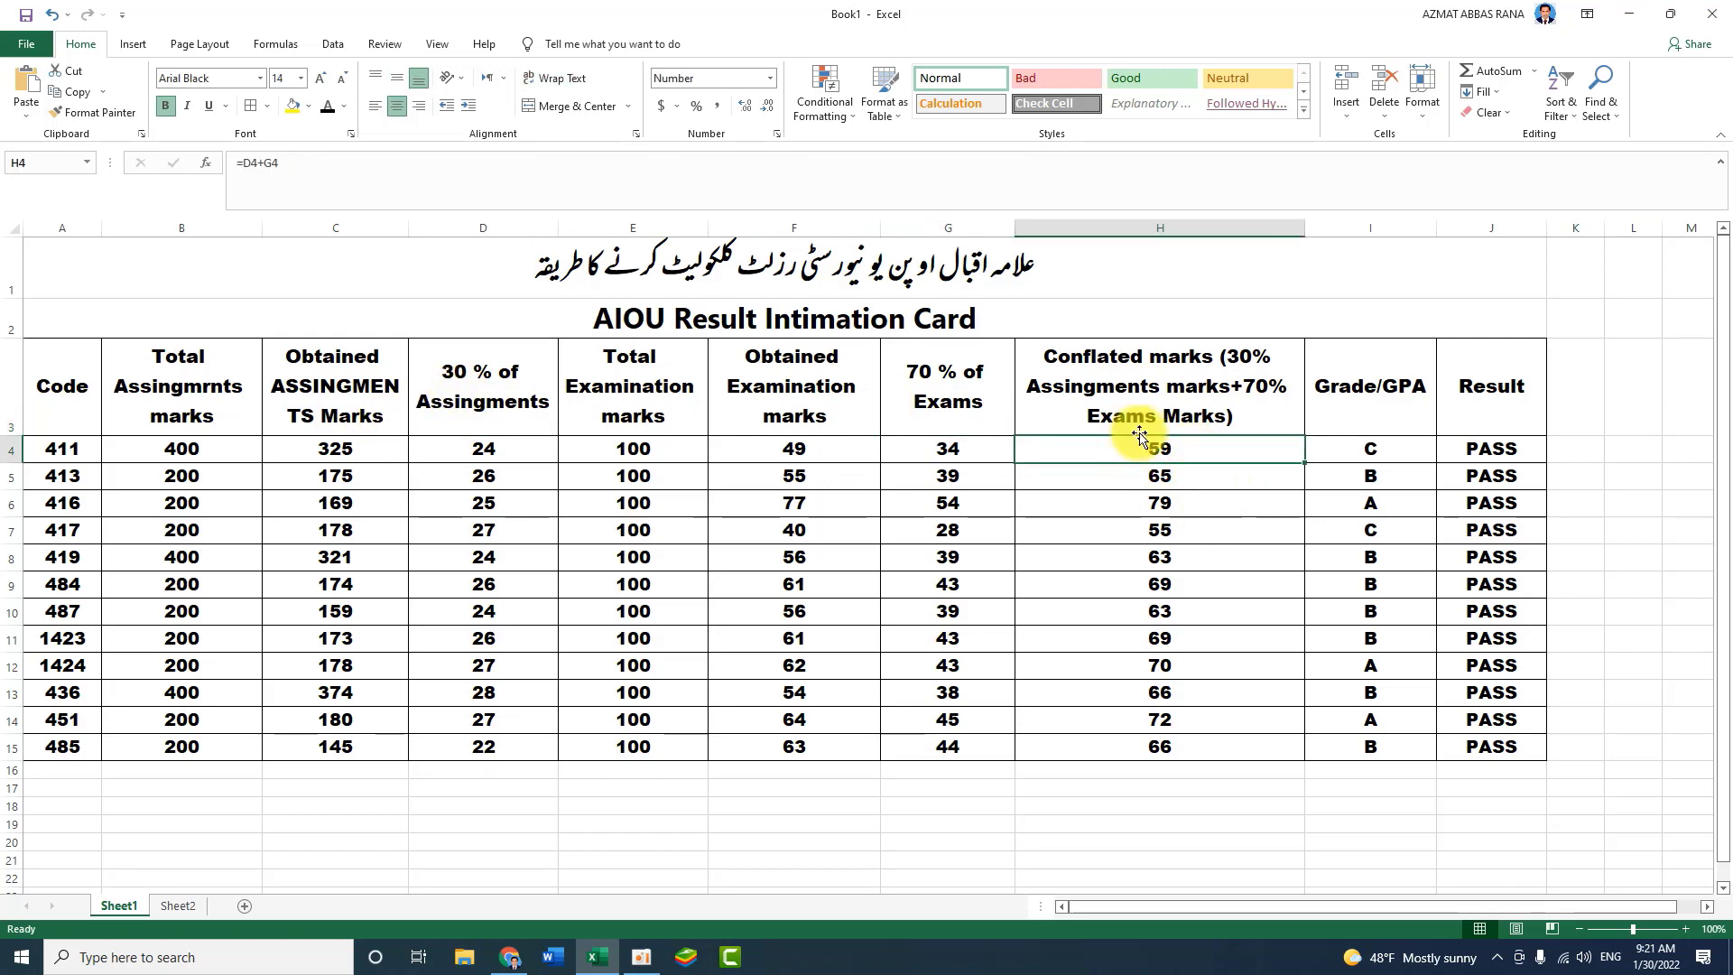
Check the online result history in Chrome once more, and return to the Excel workbook's title cell A1.
{"action": "left_click", "coordinate": [511, 956]}
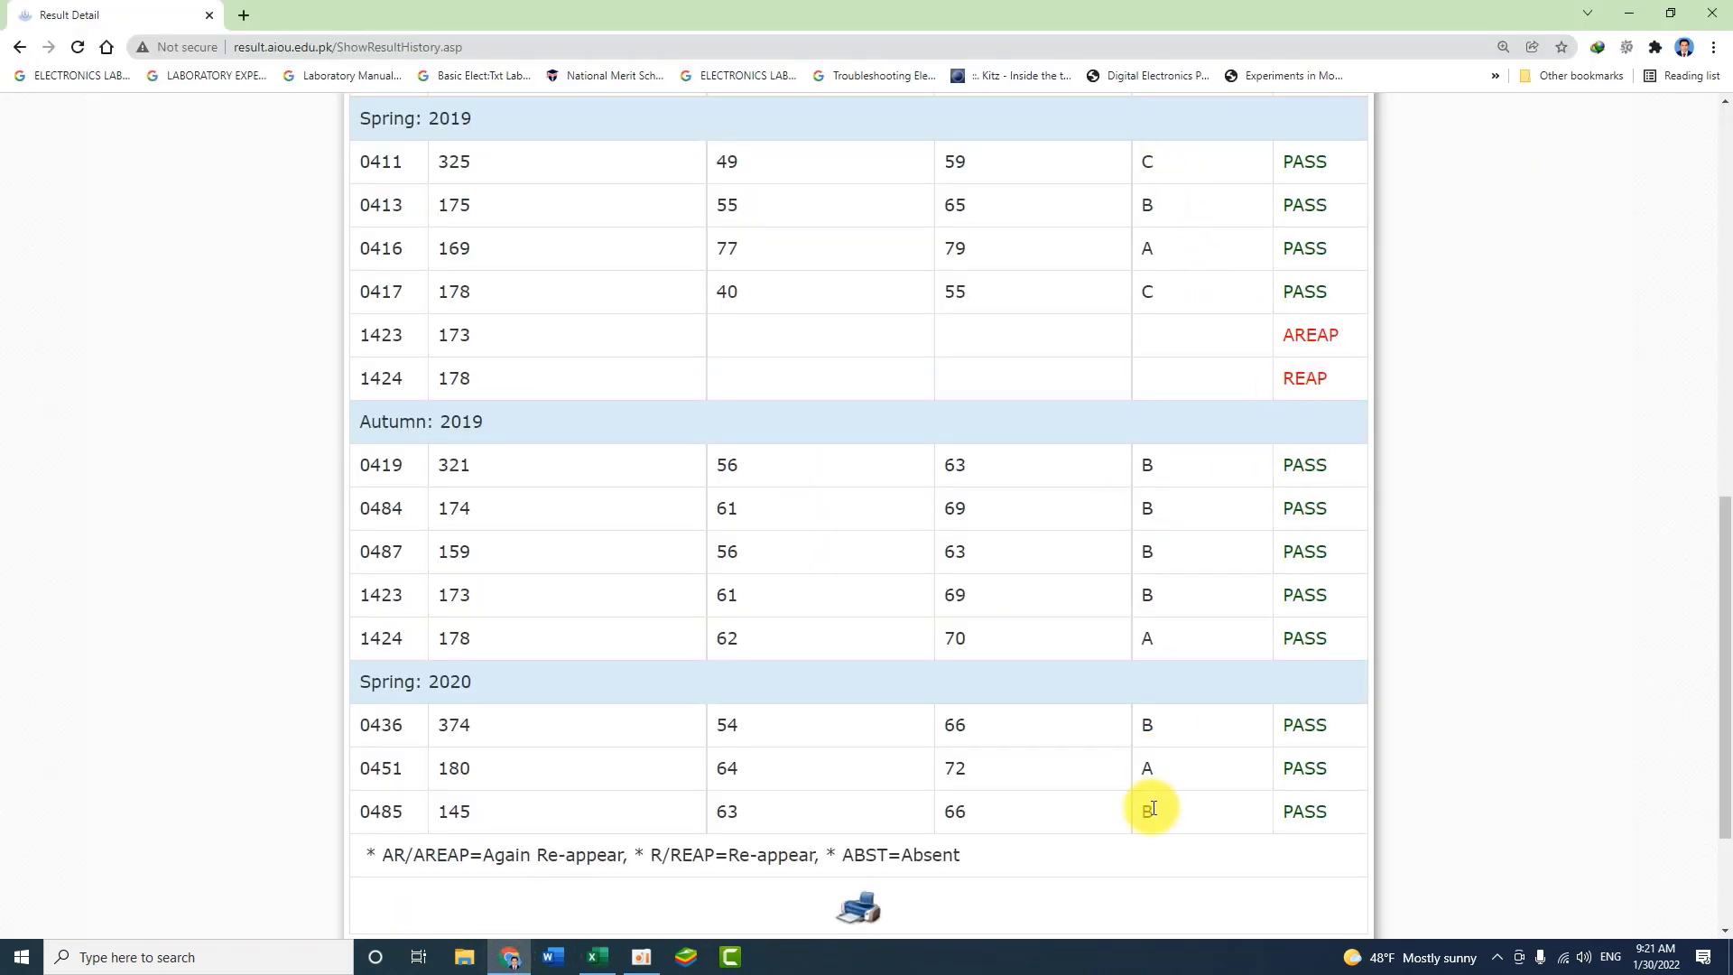
{"action": "left_click", "coordinate": [595, 957]}
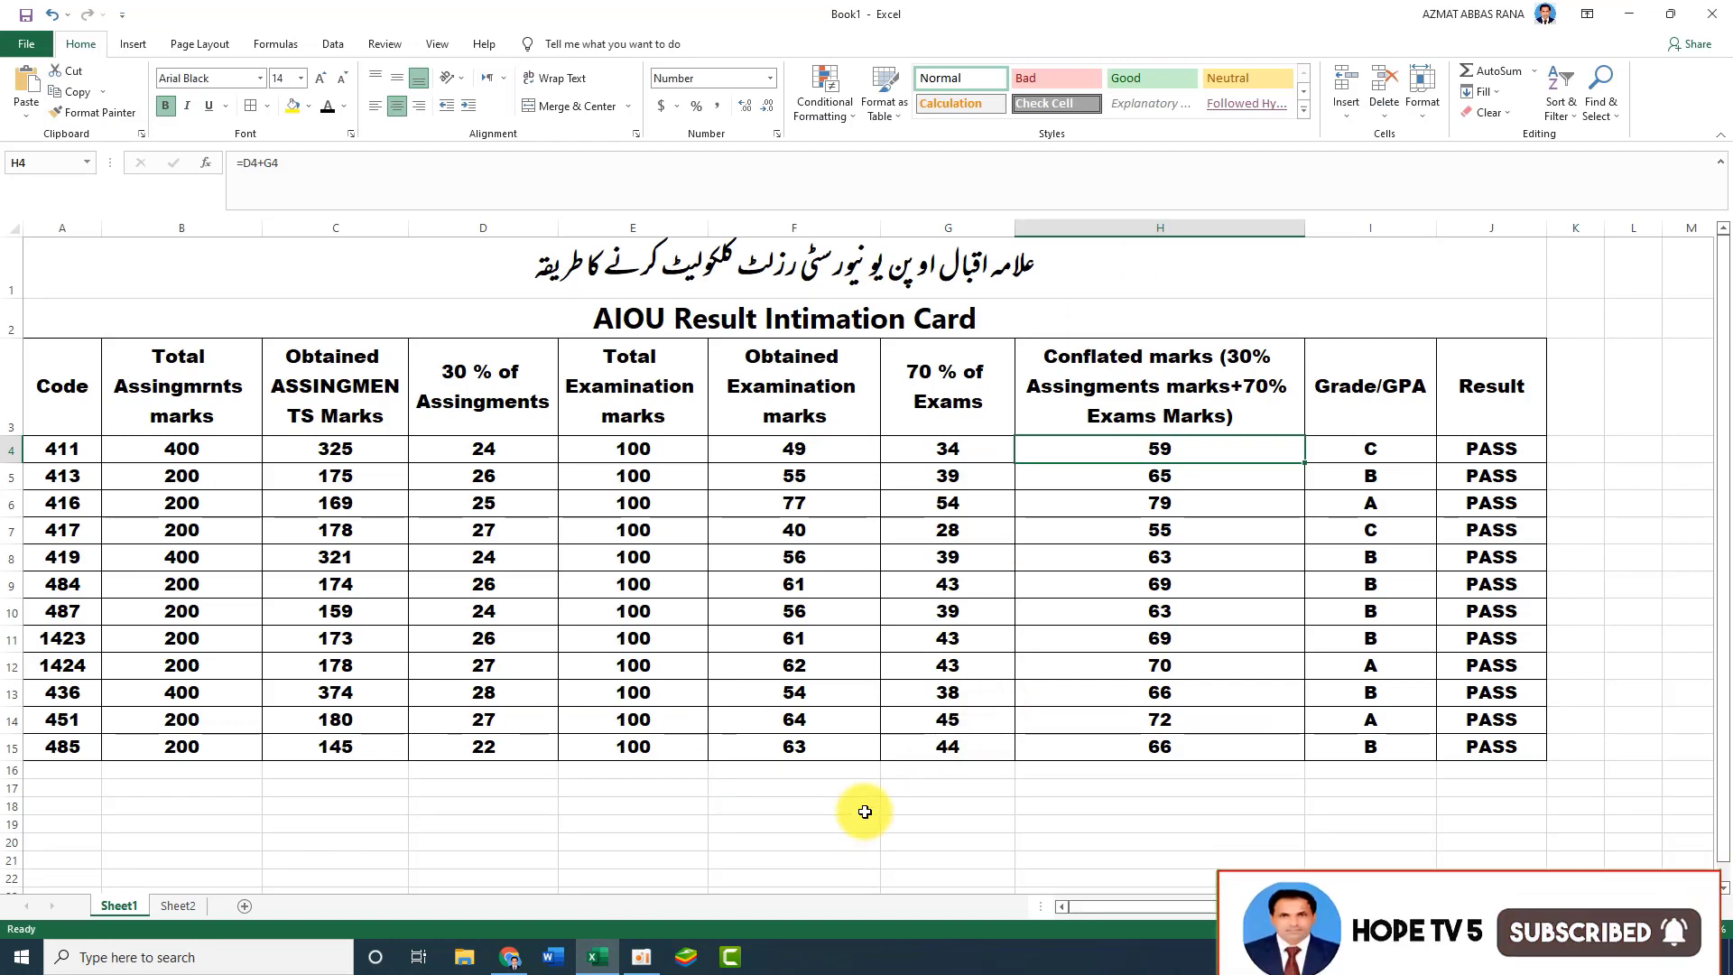
{"action": "left_click", "coordinate": [711, 278]}
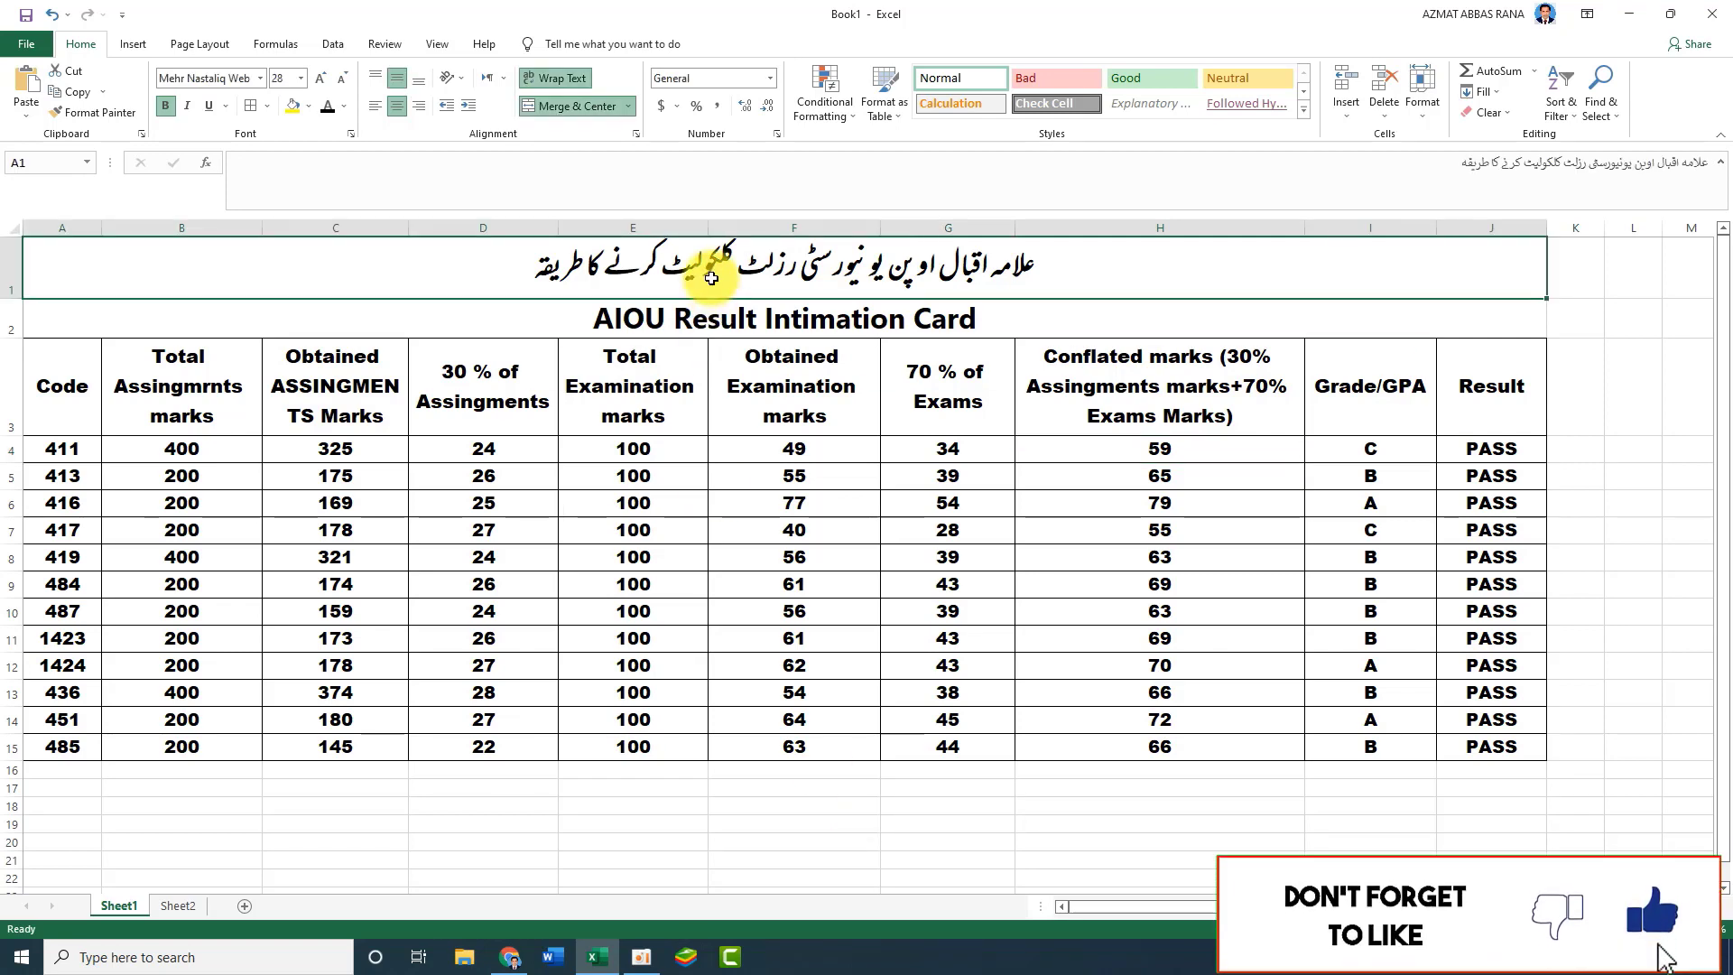